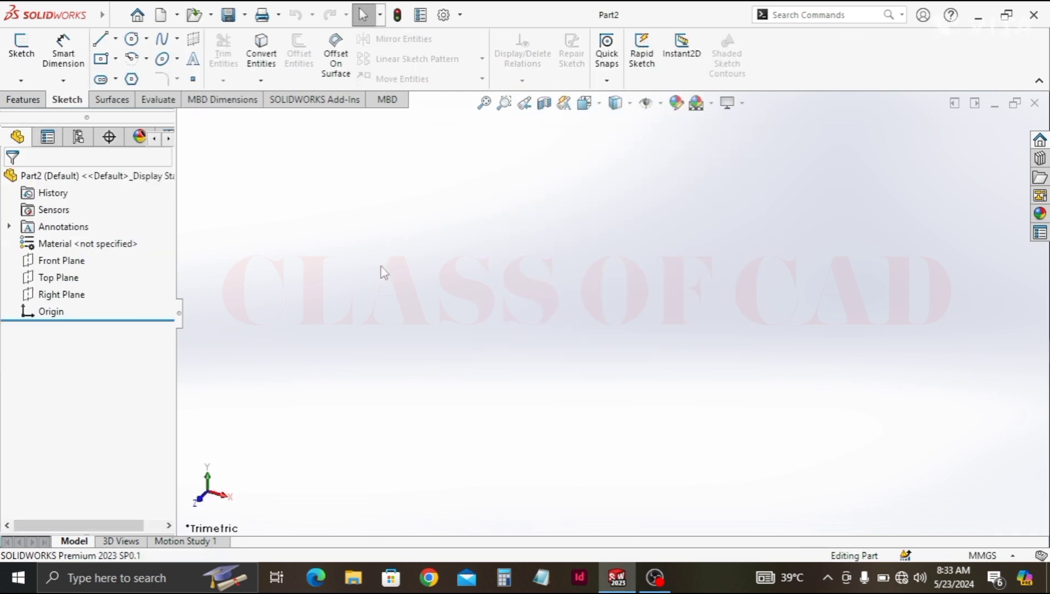
Step: Start a sketch on the Right Plane and draw a vertical centerline about 182 mm long upward from the origin
click(60, 294)
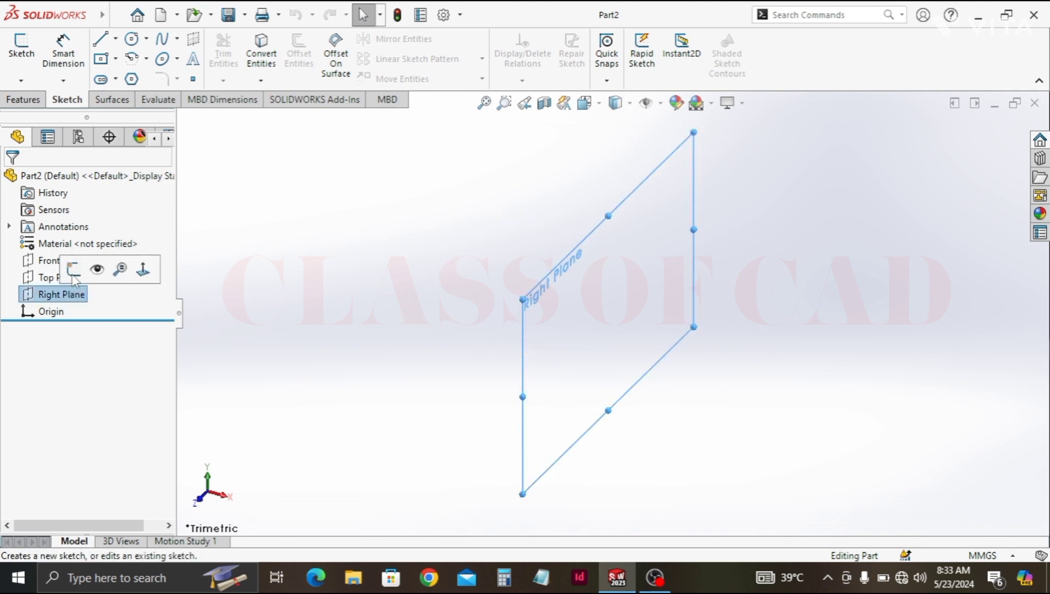
click(73, 269)
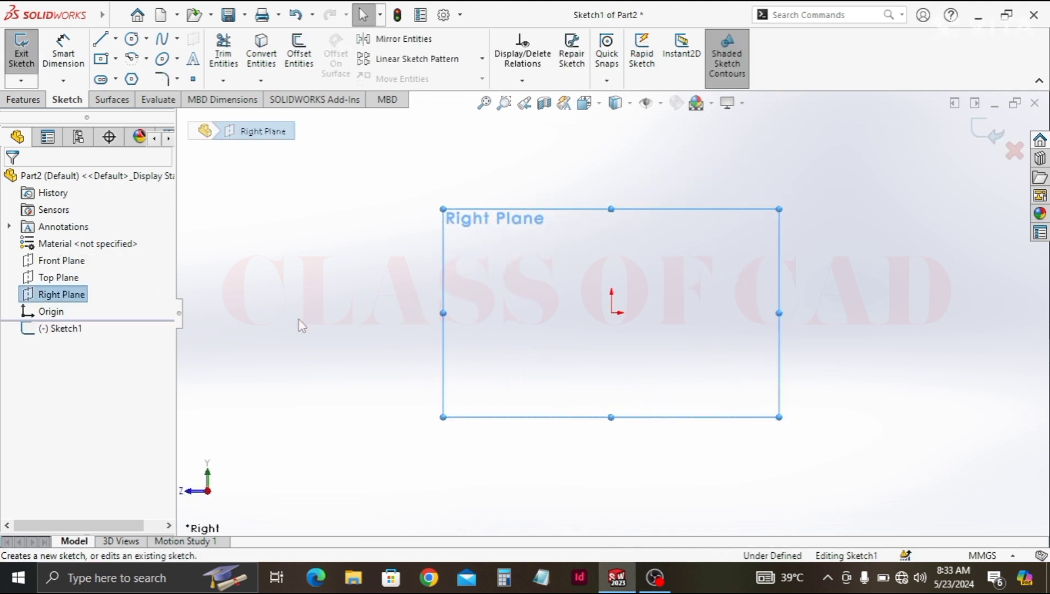
click(115, 39)
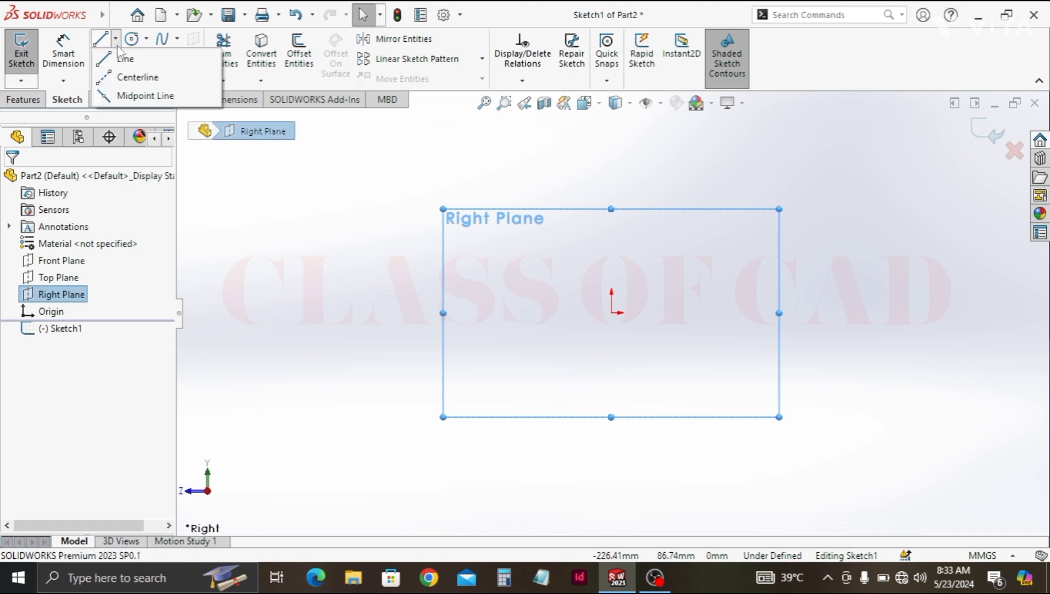
key(l)
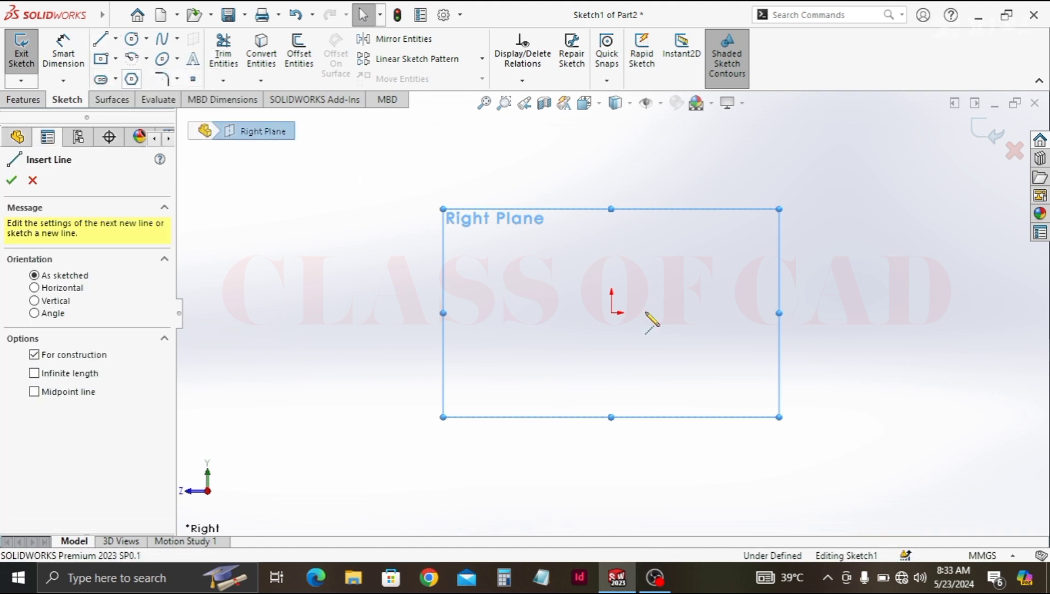
click(611, 312)
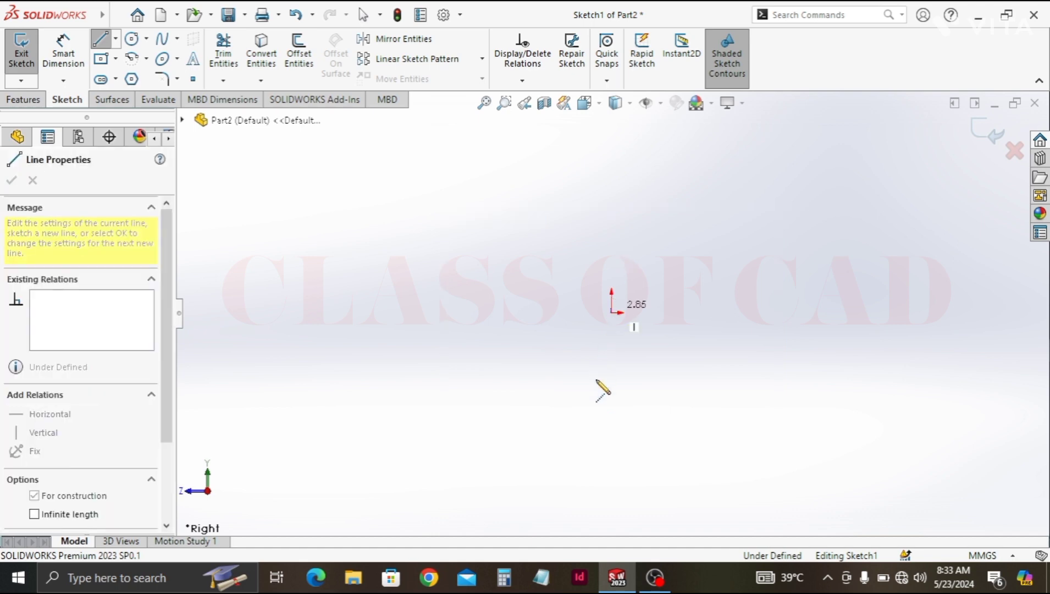
scroll(579, 441, up, 3)
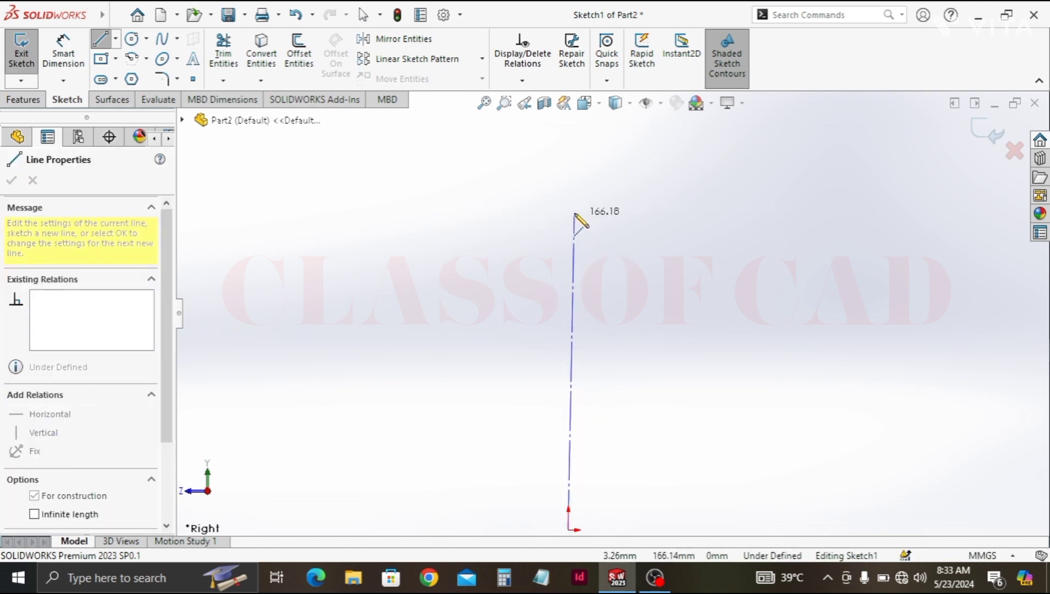
click(568, 184)
key(Escape)
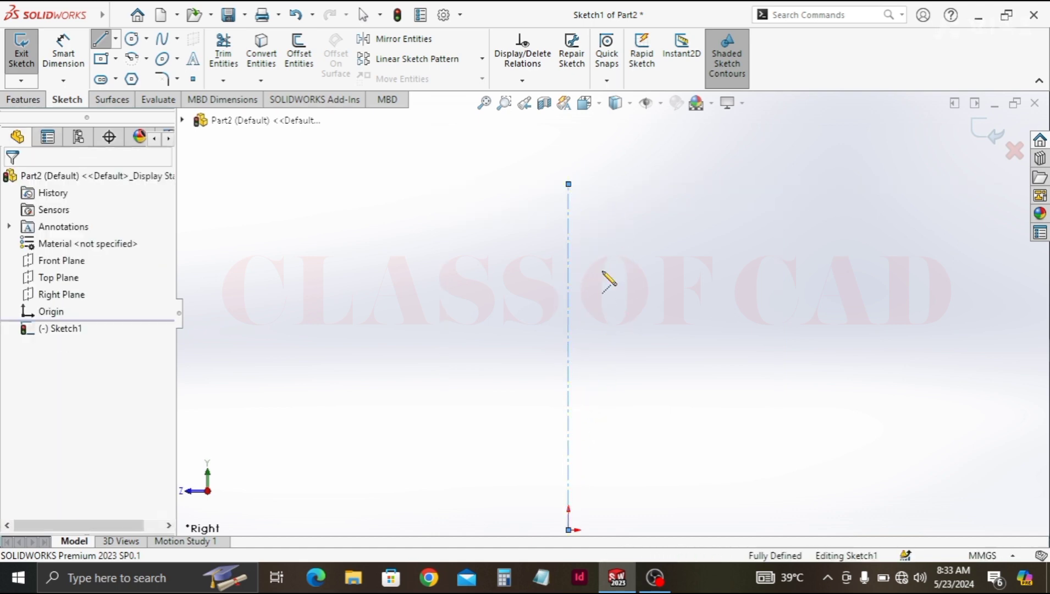
scroll(586, 347, up, 1)
ctrl+middle_drag(603, 366, 581, 322)
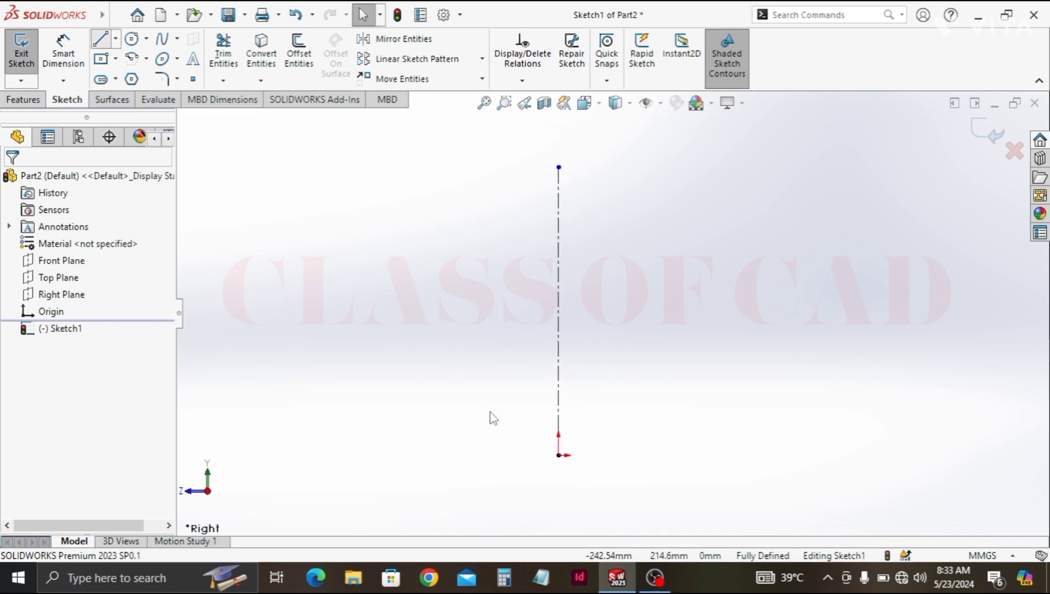
Step: Sketch the profile's bottom edge level with the origin and its inner side rising in three vertical segments stepped away from the centerline
key(l)
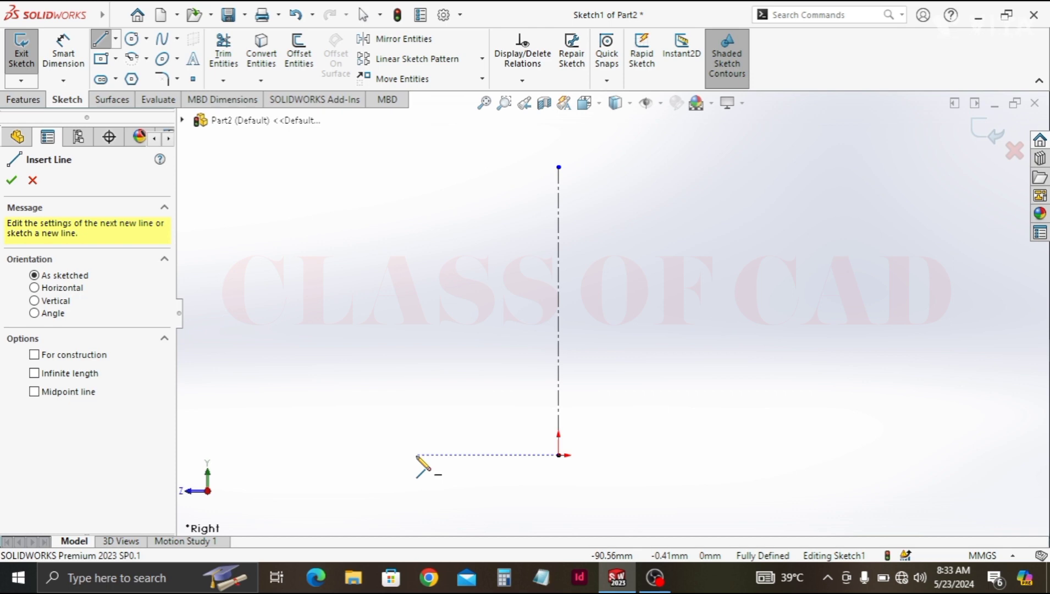
click(416, 455)
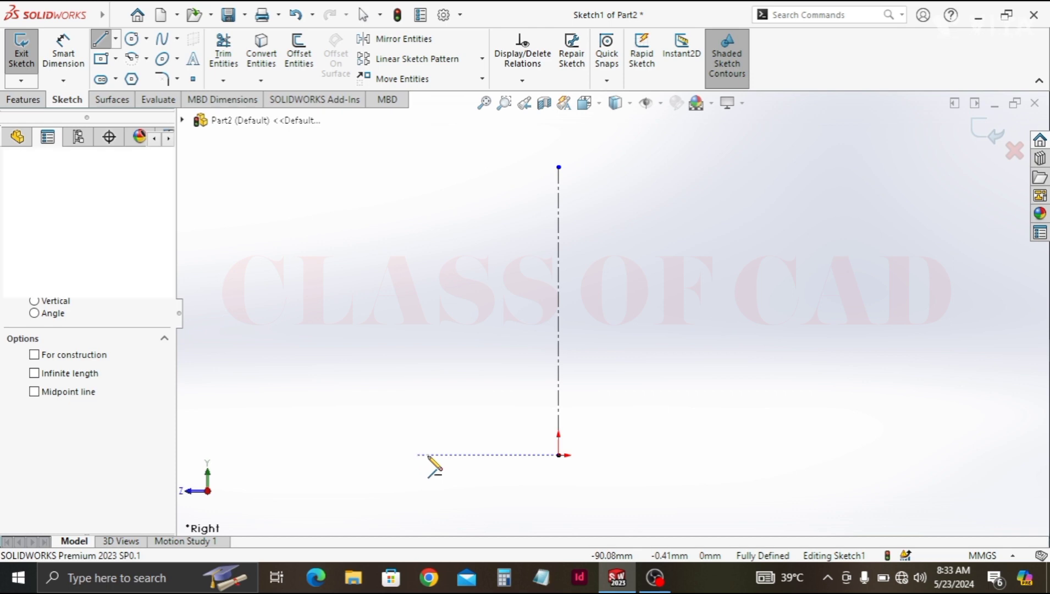
click(479, 454)
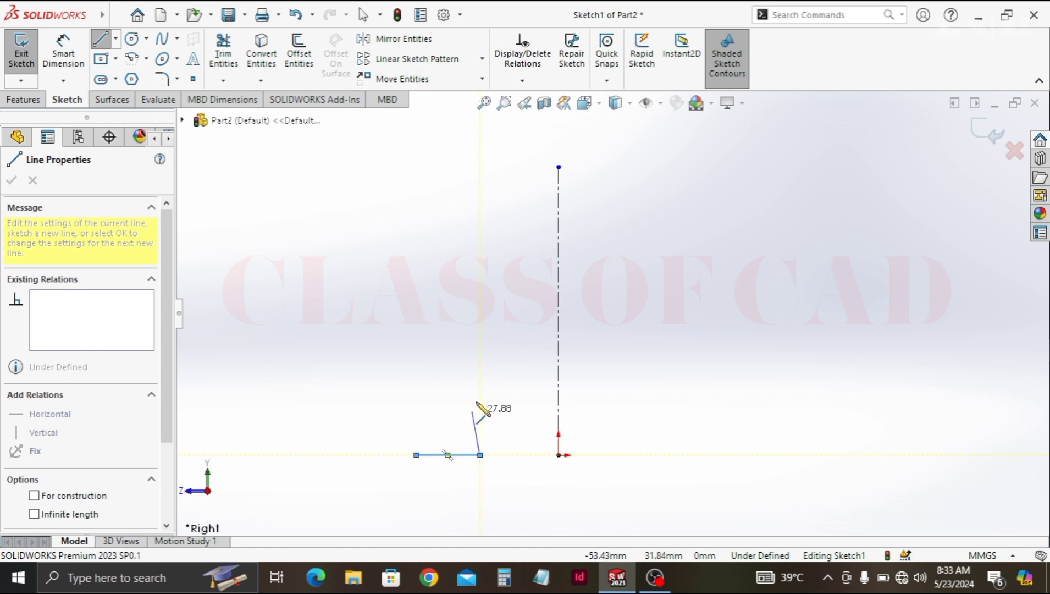
click(470, 394)
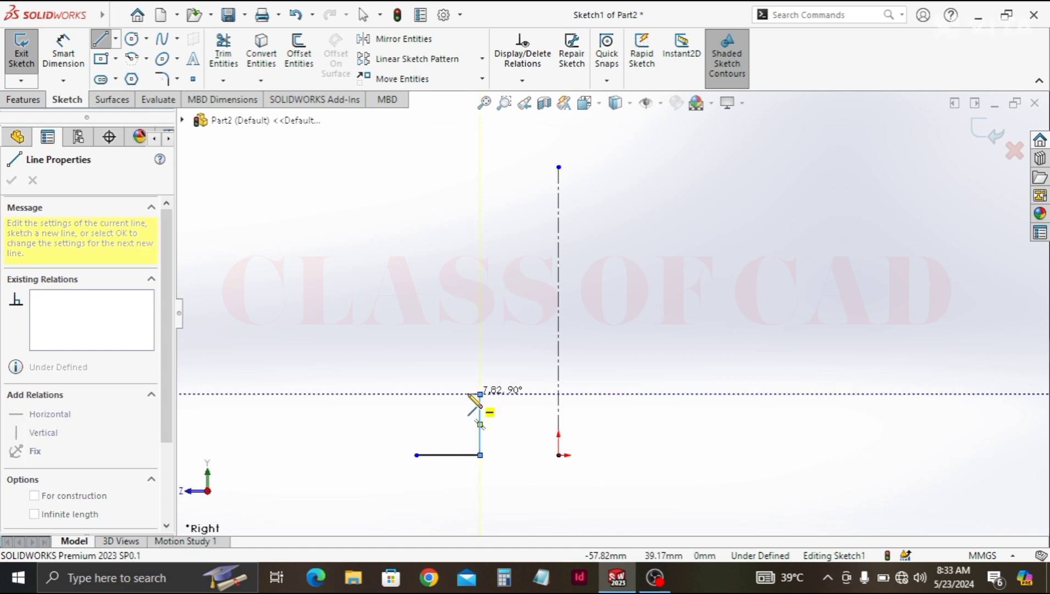
click(467, 394)
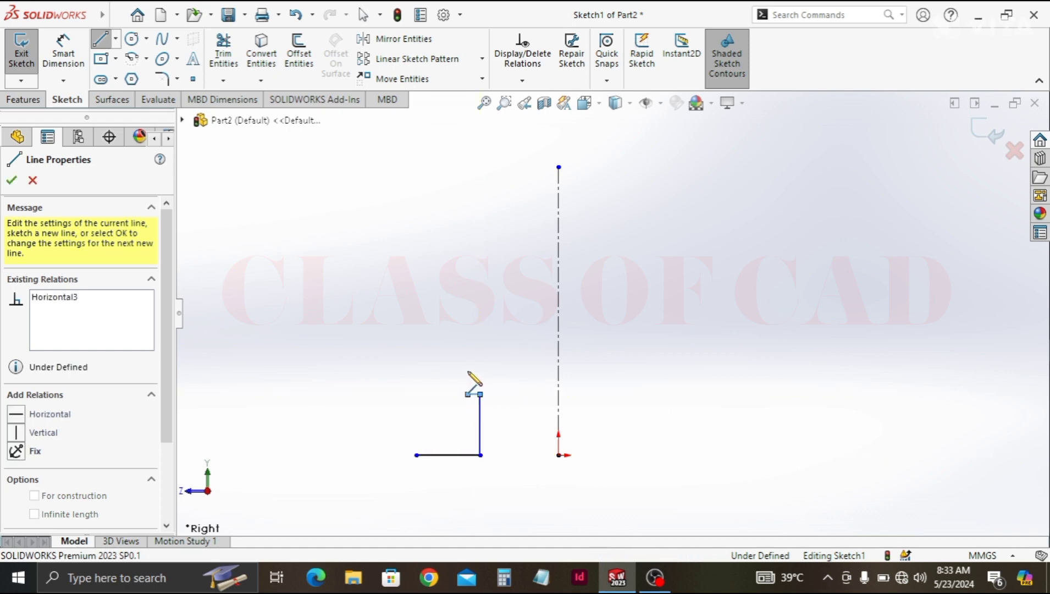
click(467, 342)
click(454, 342)
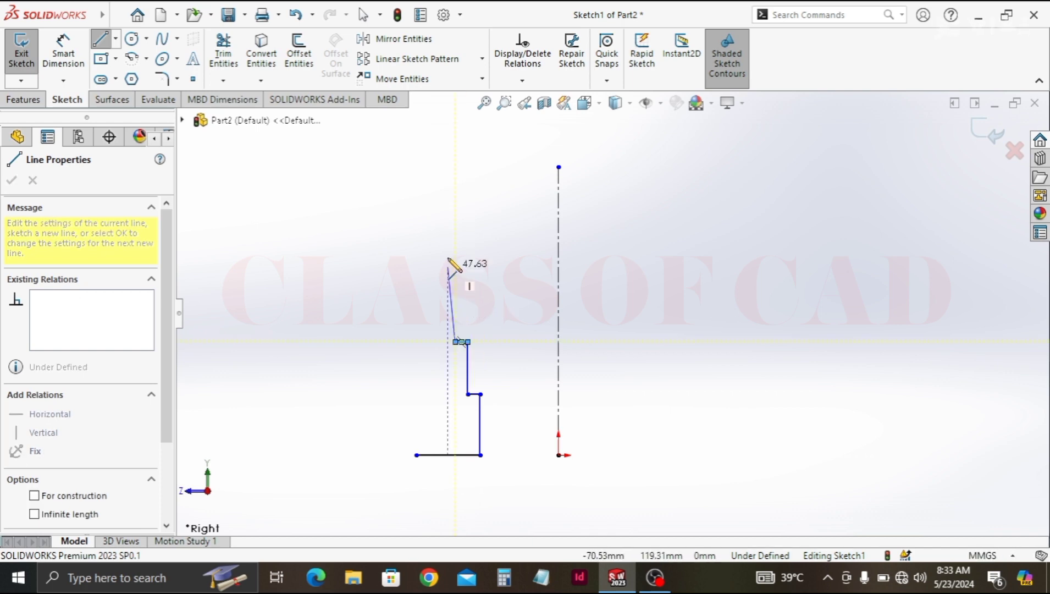
click(455, 194)
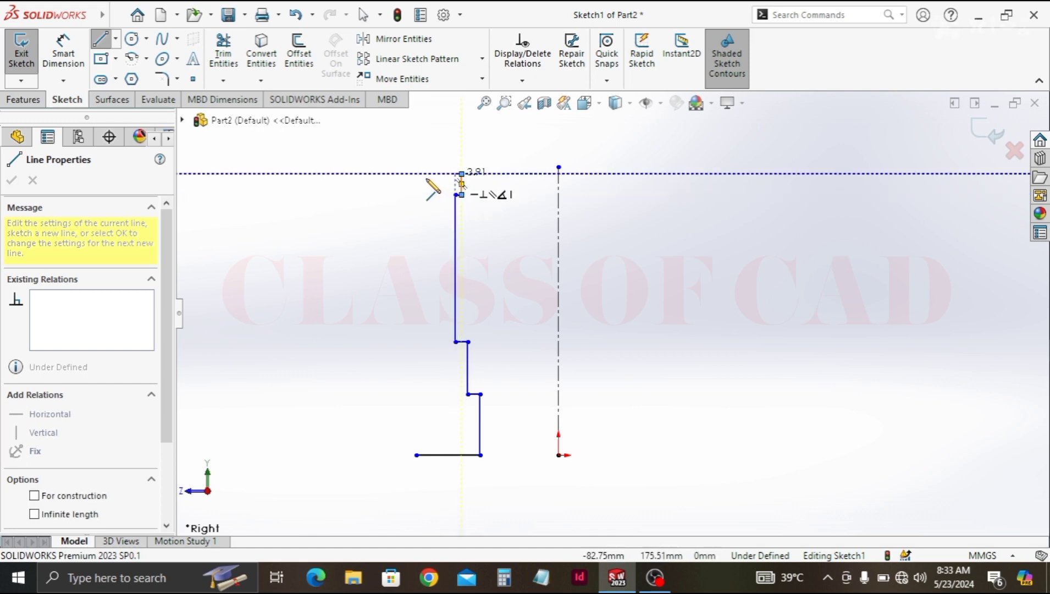
Step: Sketch the rectangular upper flange of the profile, its outer edge aligned with the outer end of the bottom edge
click(429, 198)
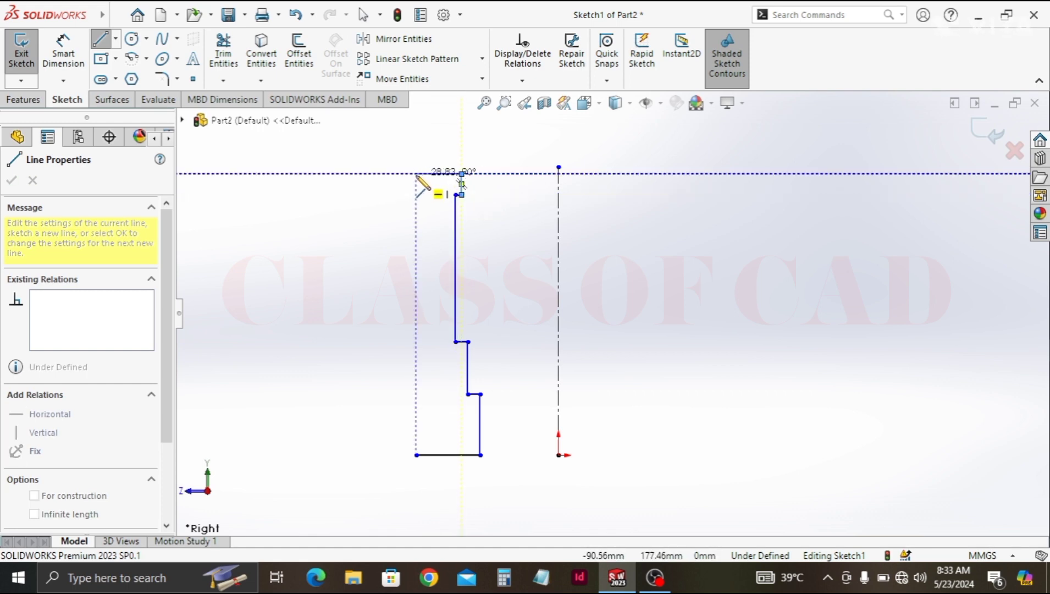
click(417, 174)
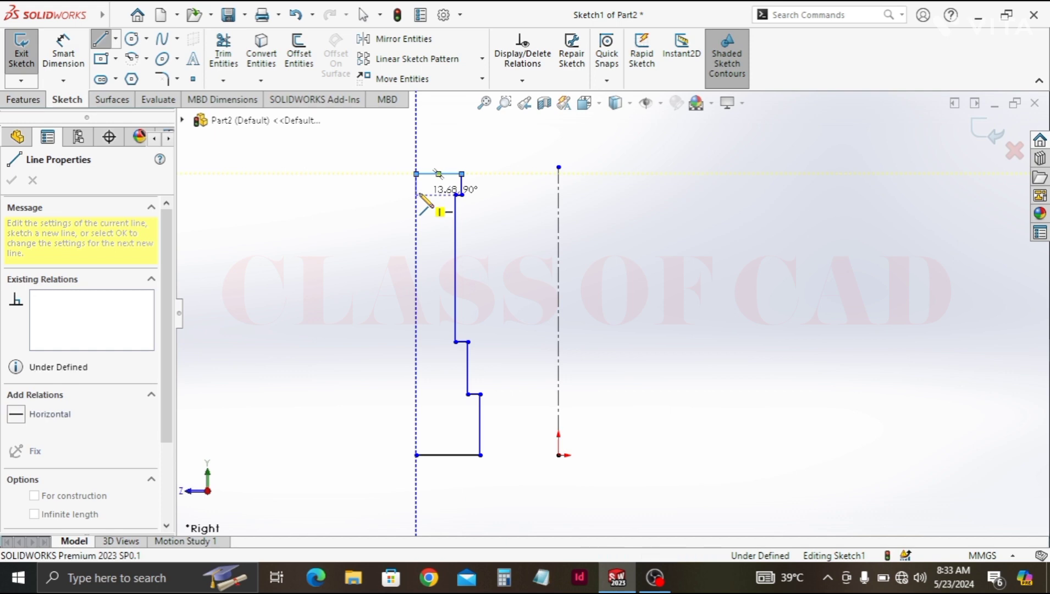
click(417, 195)
click(438, 195)
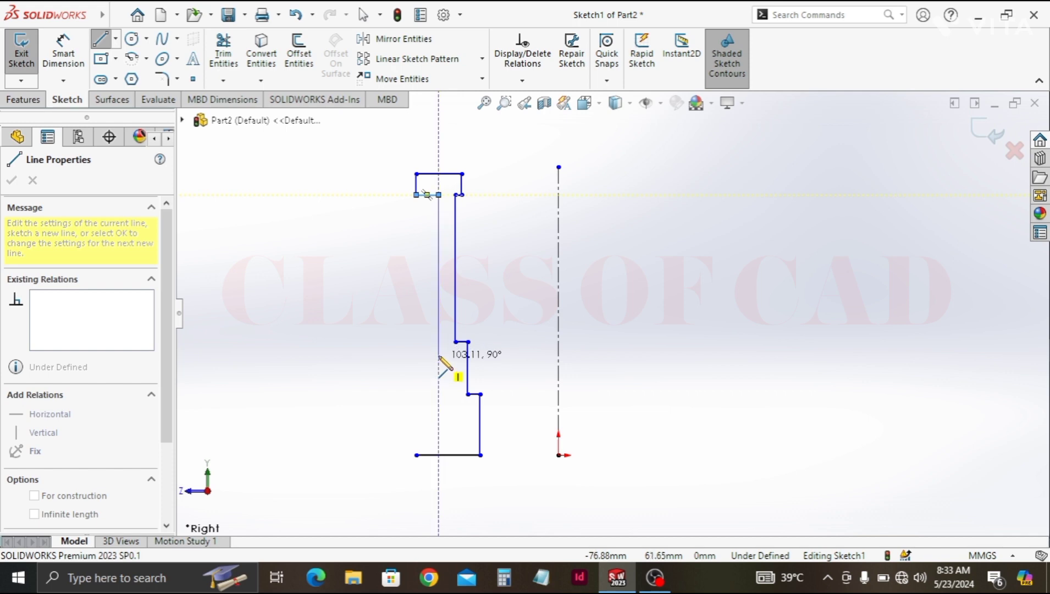
Step: Sketch the stepped outer side down to the lower flange and close the profile at the bottom edge's outer end
click(438, 356)
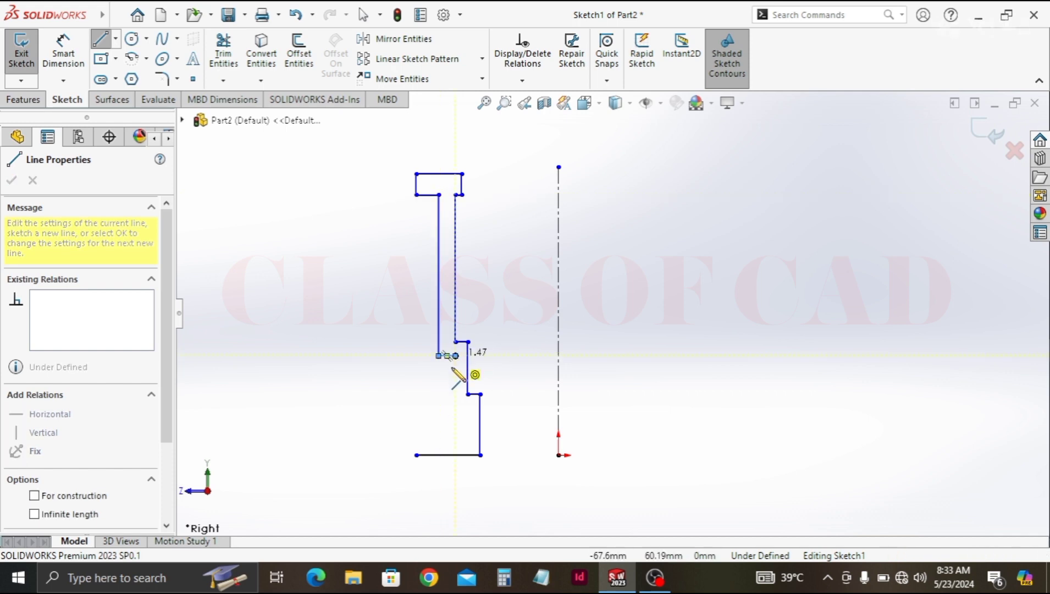
click(455, 356)
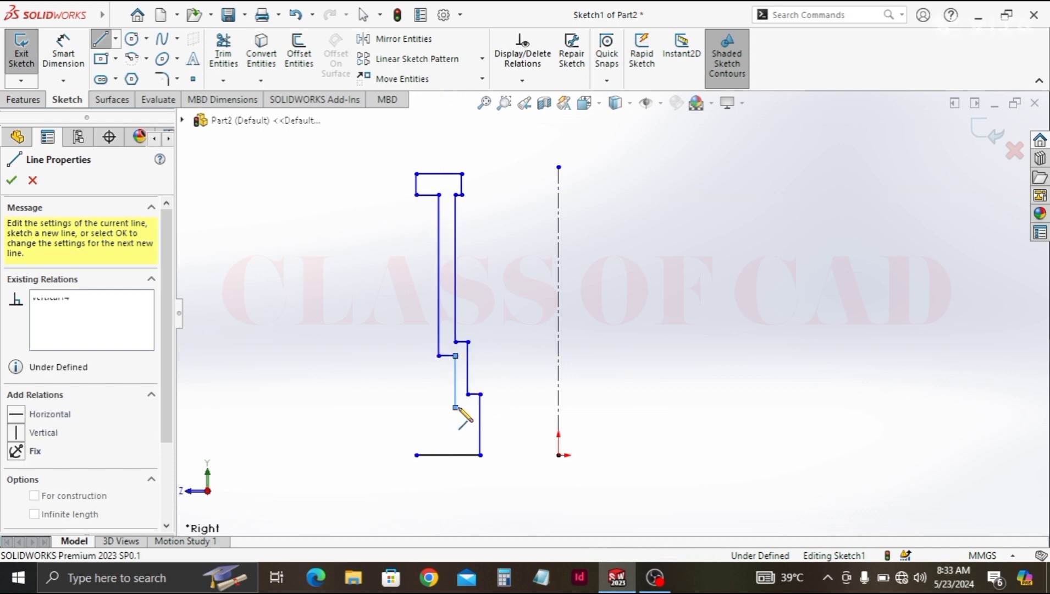
click(468, 407)
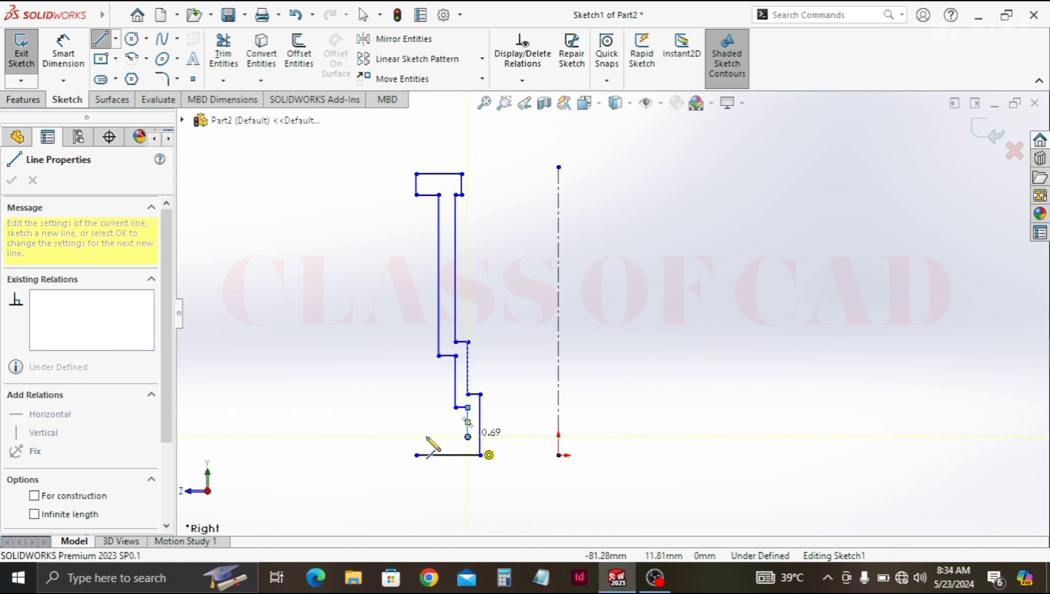
click(467, 436)
click(416, 436)
click(416, 454)
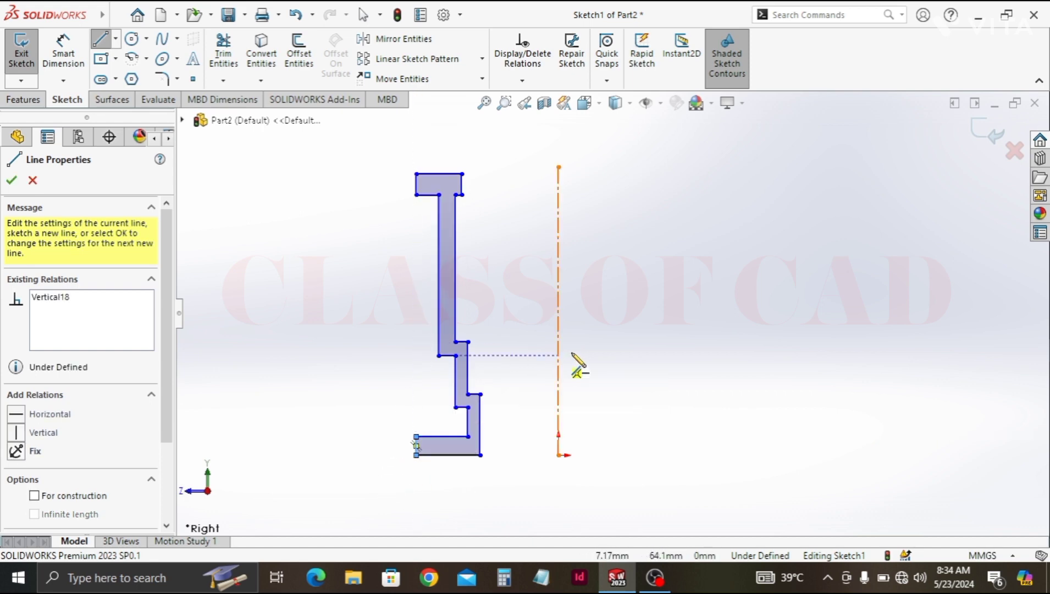
key(Escape)
key(Escape)
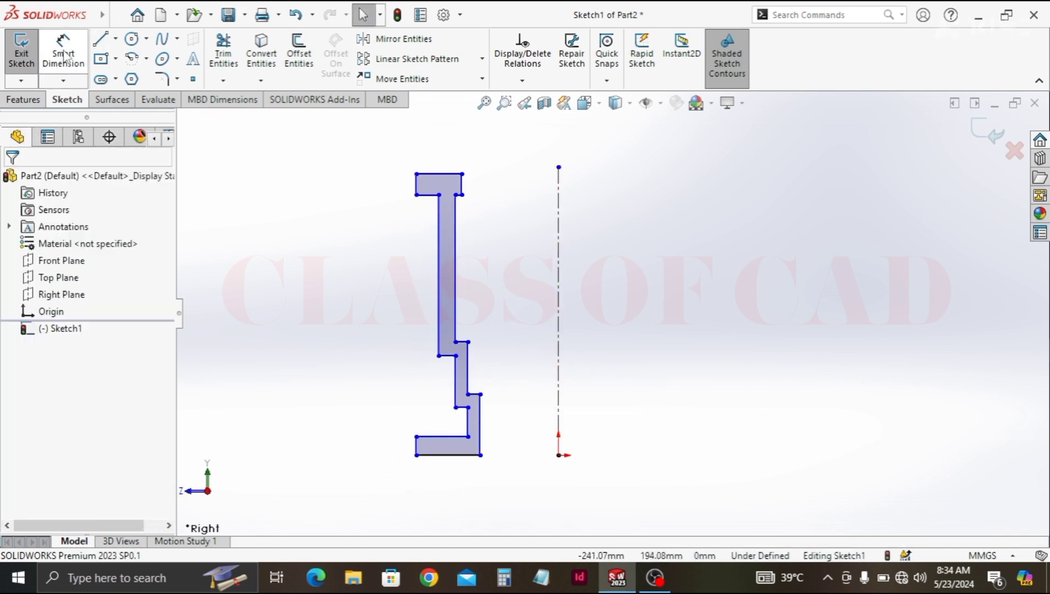
click(75, 59)
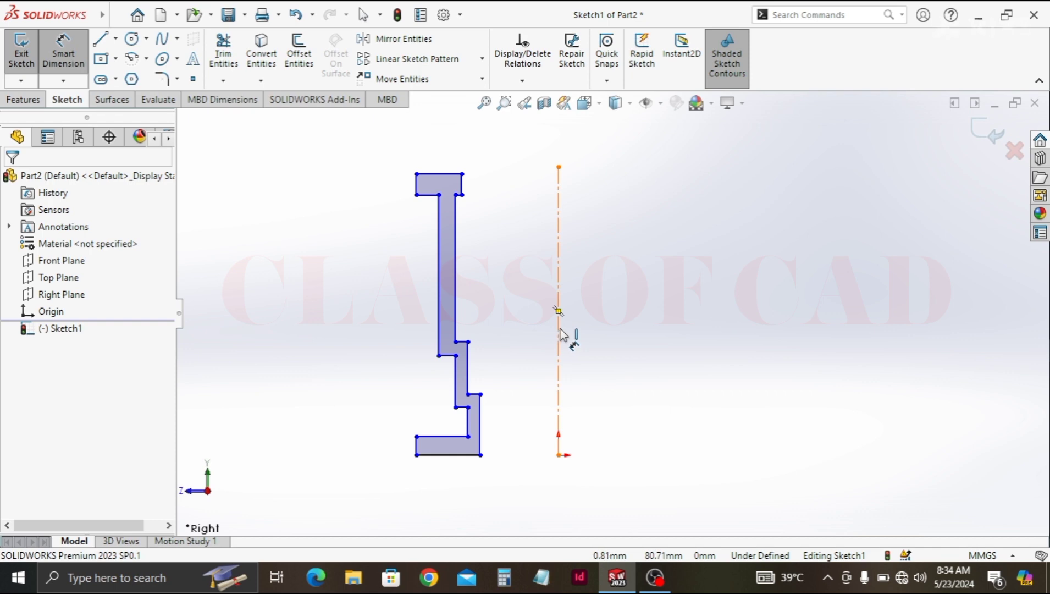
click(417, 186)
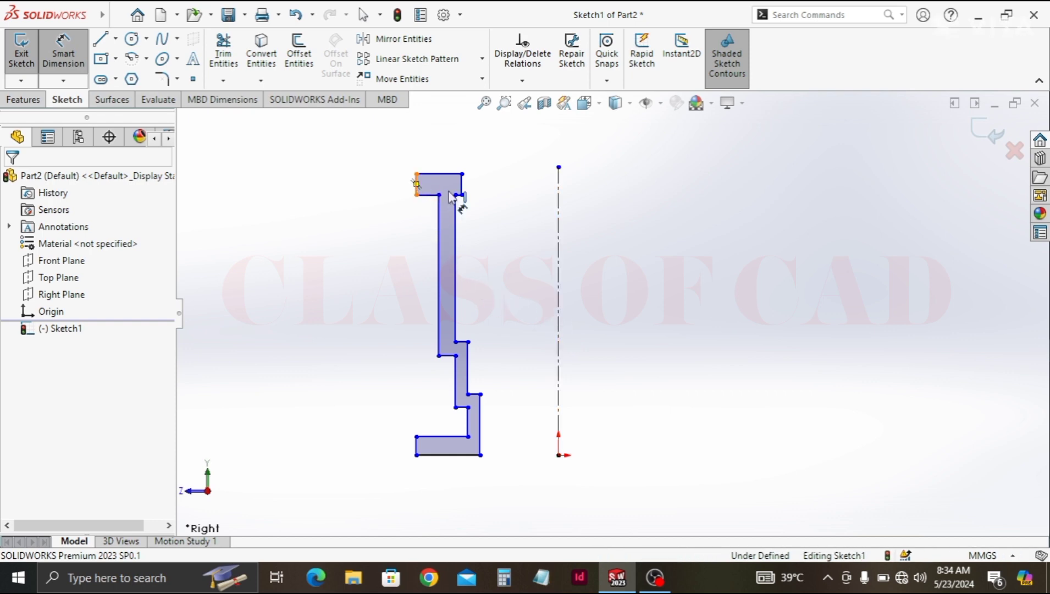
click(559, 217)
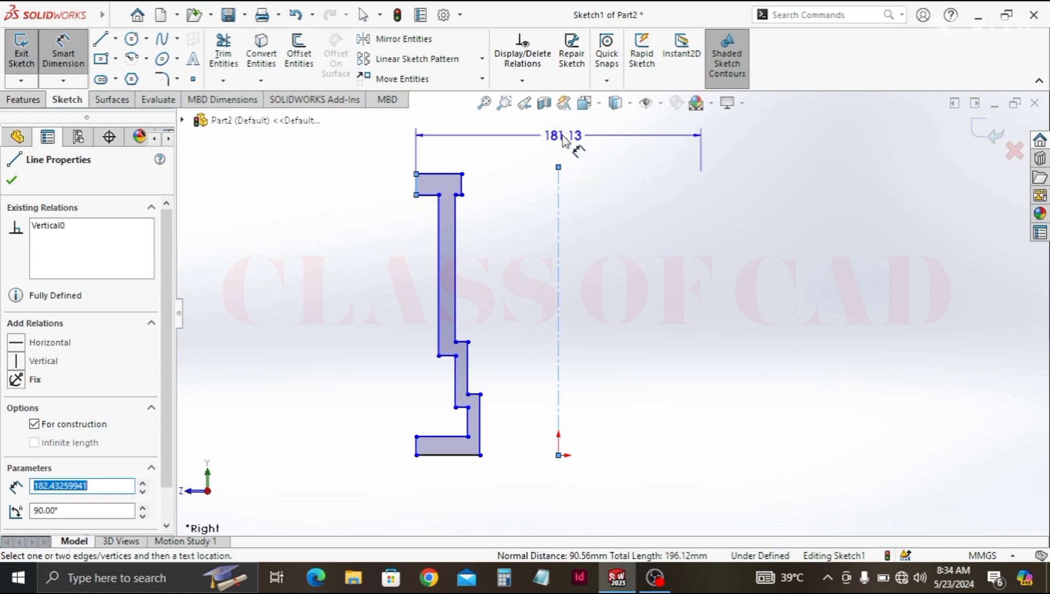
click(557, 138)
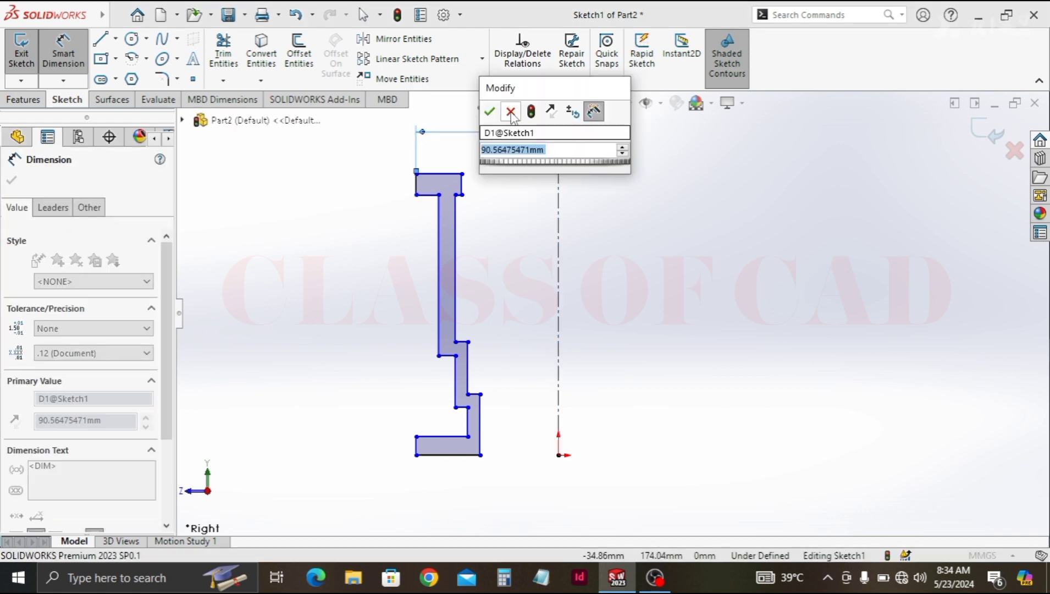
click(518, 174)
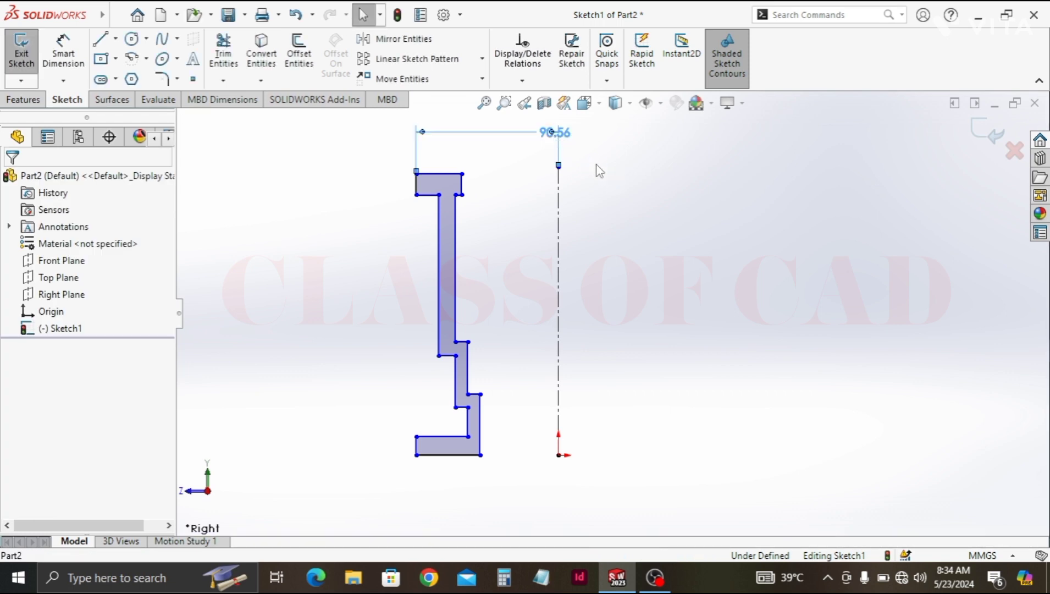
key(ctrl+z)
Step: Dimension the upper flange's outer edge about the centerline as a diameter of 220 mm
key(Return)
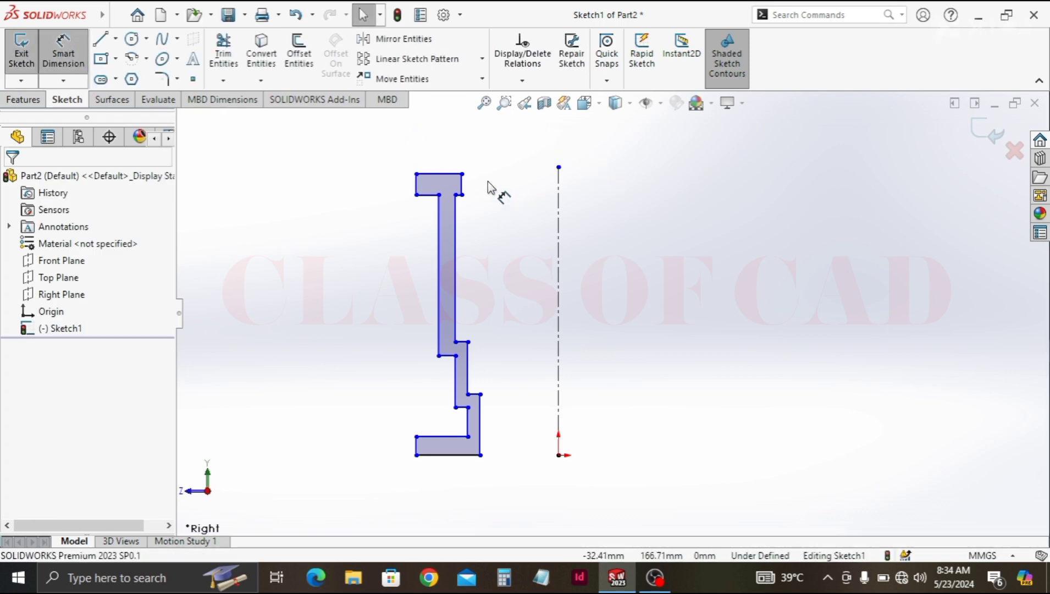
click(559, 211)
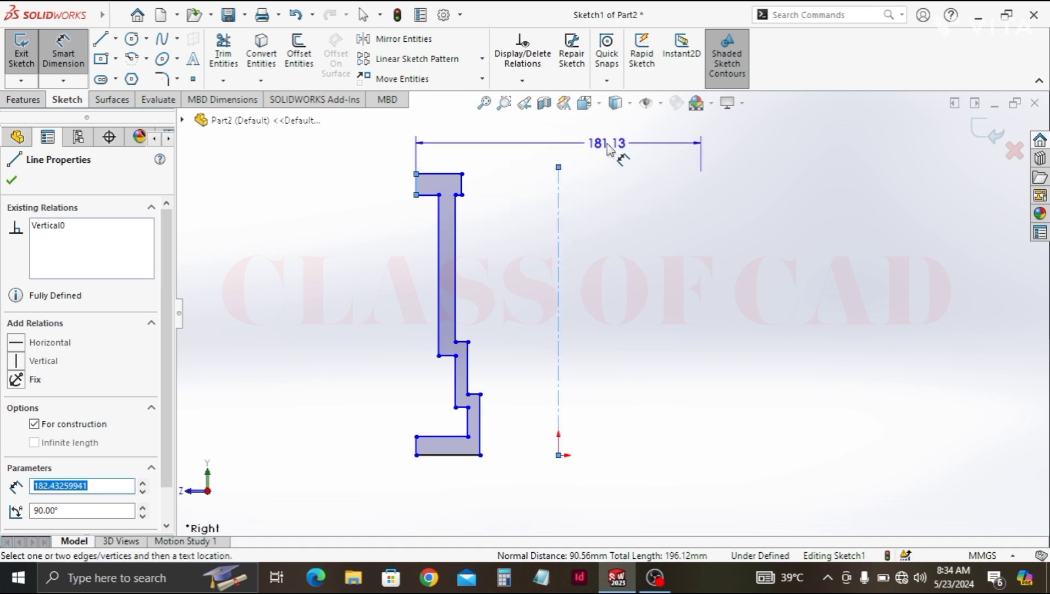
click(609, 150)
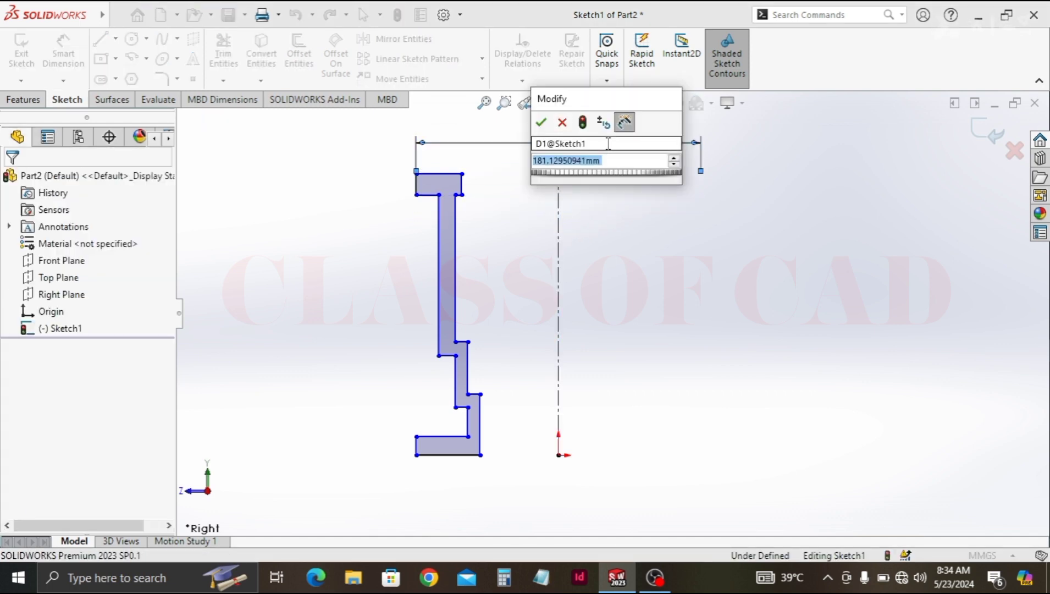
text(220)
key(Return)
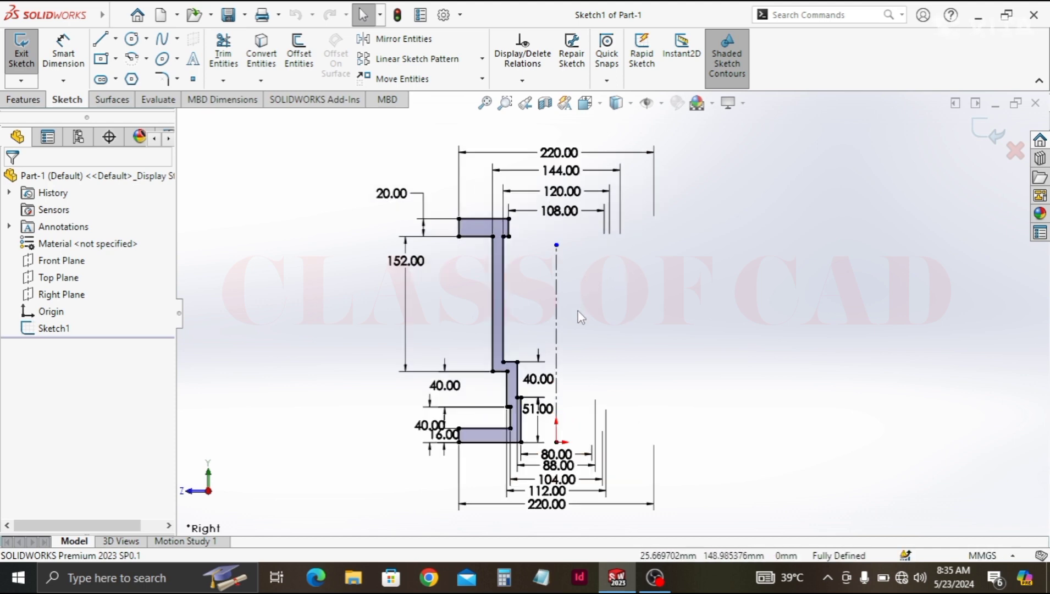
Step: Revolve the half-section profile 360 degrees about its vertical centerline
ctrl+middle_drag(585, 329, 553, 324)
scroll(557, 332, down, 1)
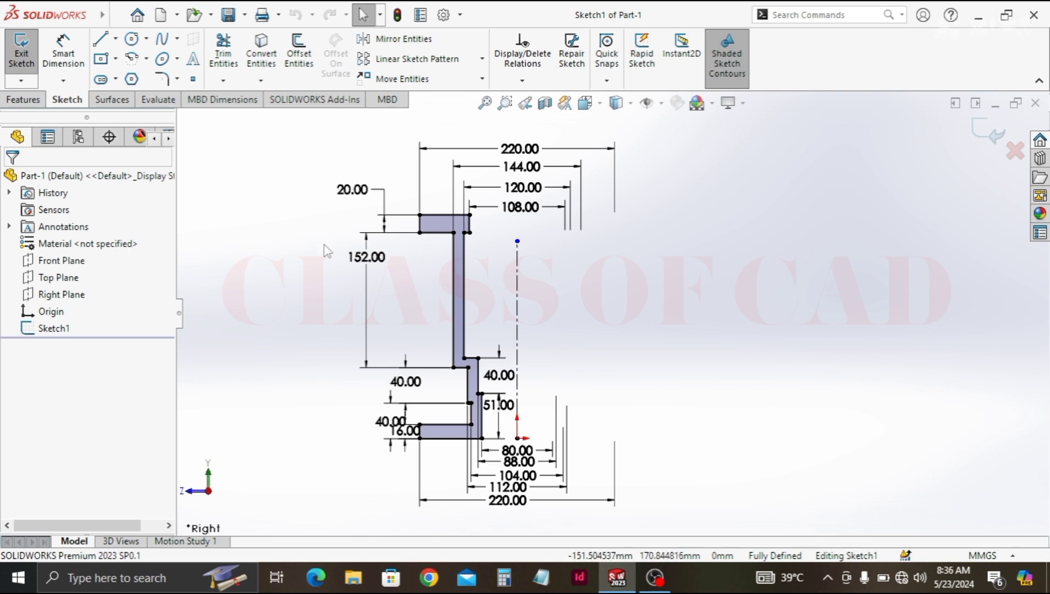
click(25, 100)
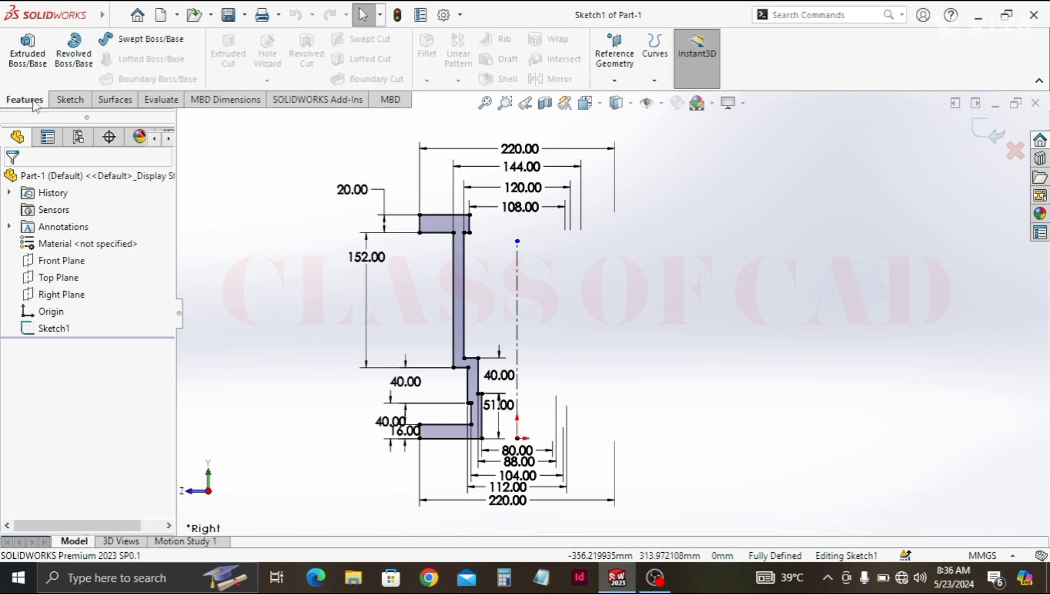
click(75, 66)
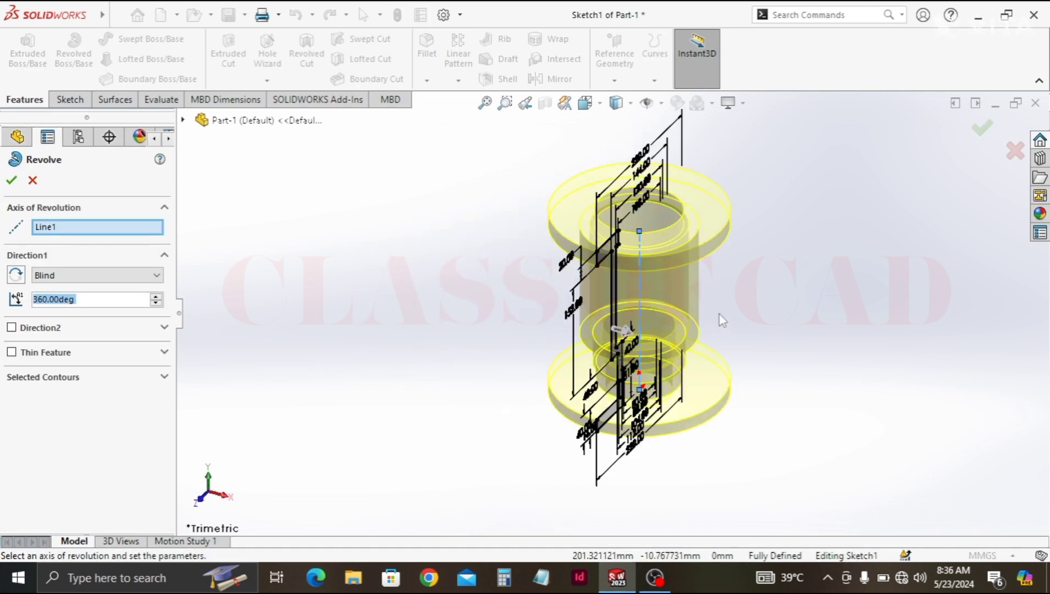
click(12, 179)
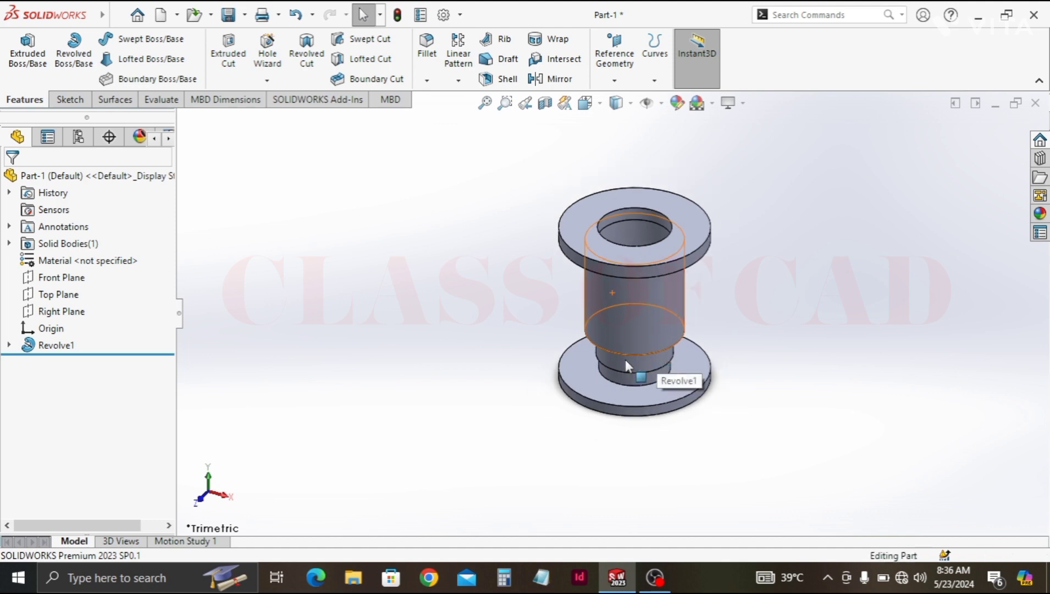
Step: Create a reference plane offset 130 mm from the Right Plane, beyond the side of the flanged body
ctrl+middle_drag(625, 357, 560, 384)
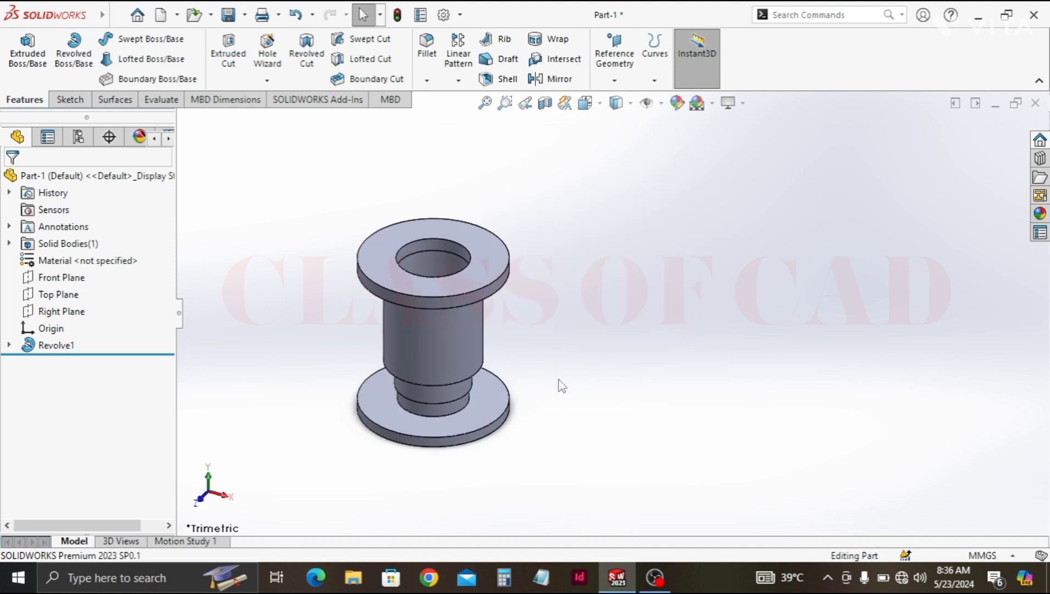
click(50, 314)
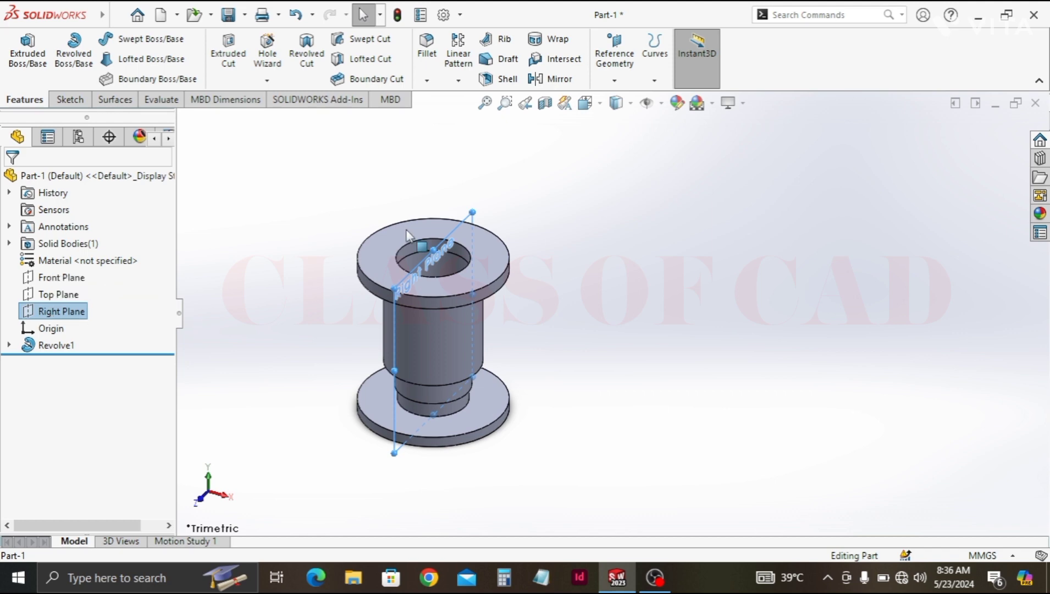
click(615, 82)
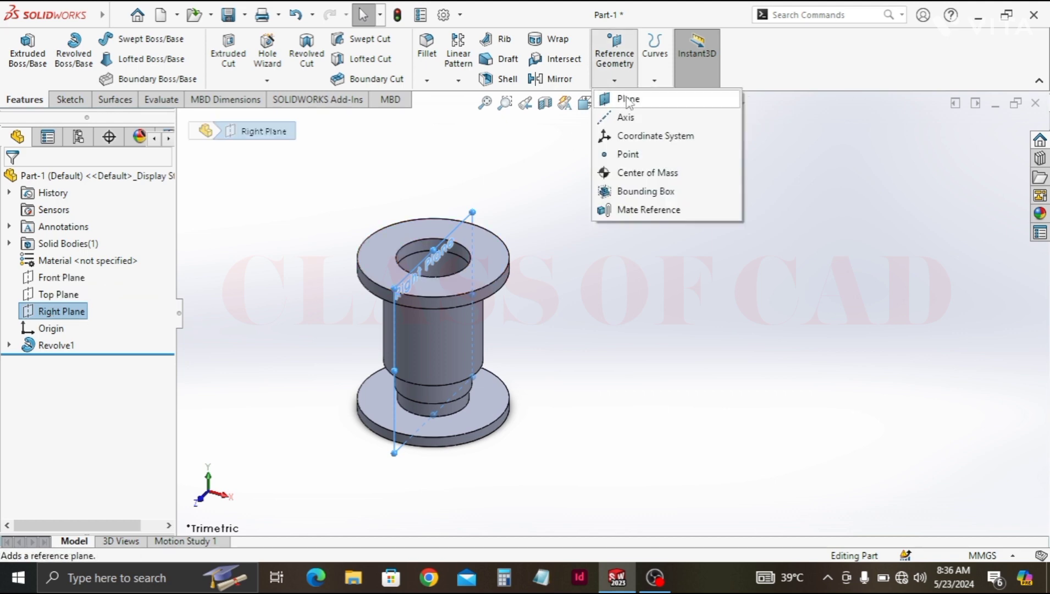
click(627, 101)
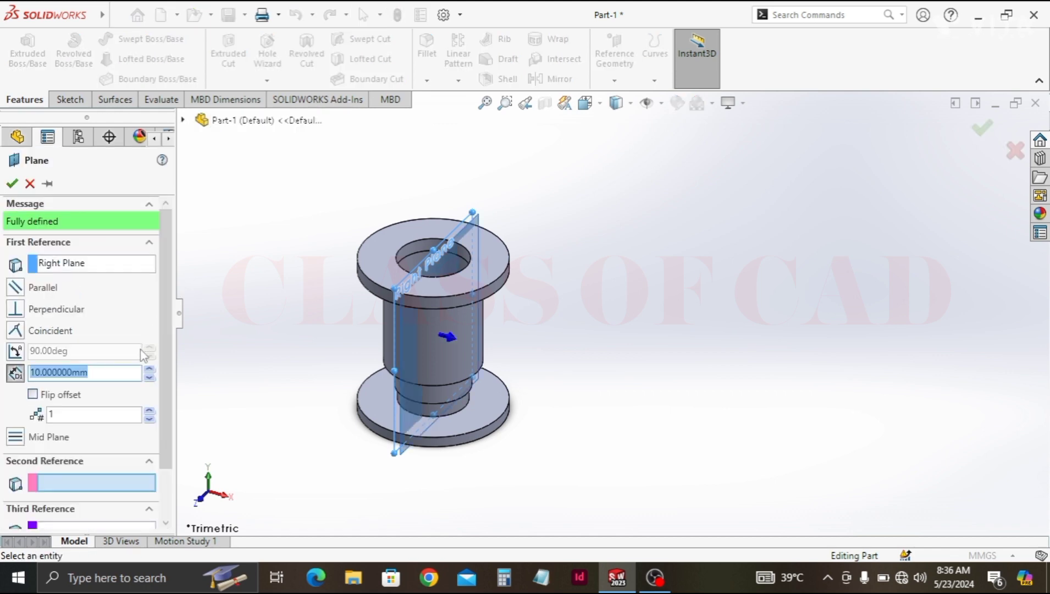
key(Return)
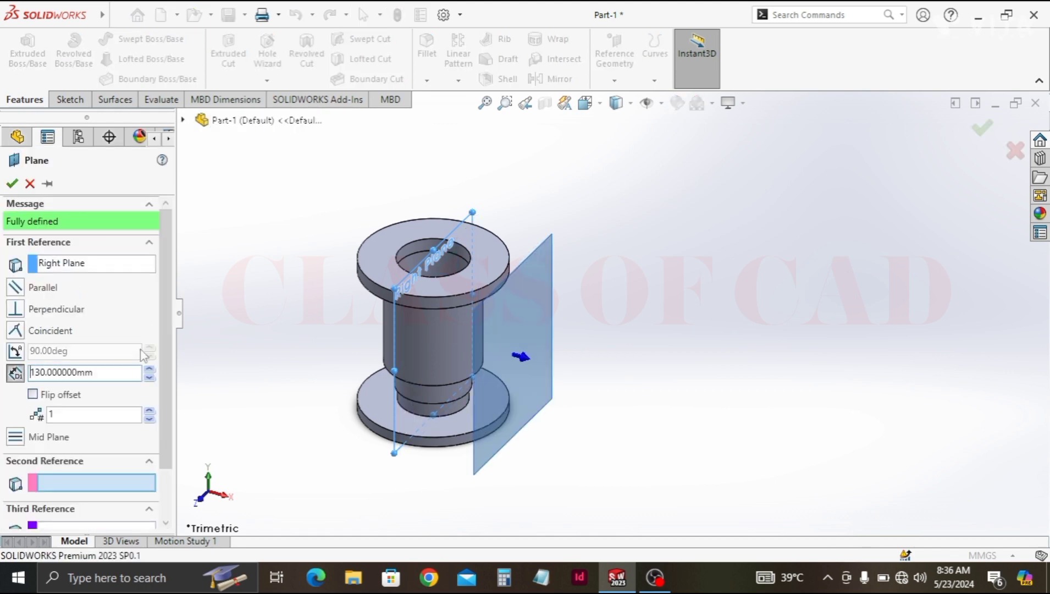
click(12, 183)
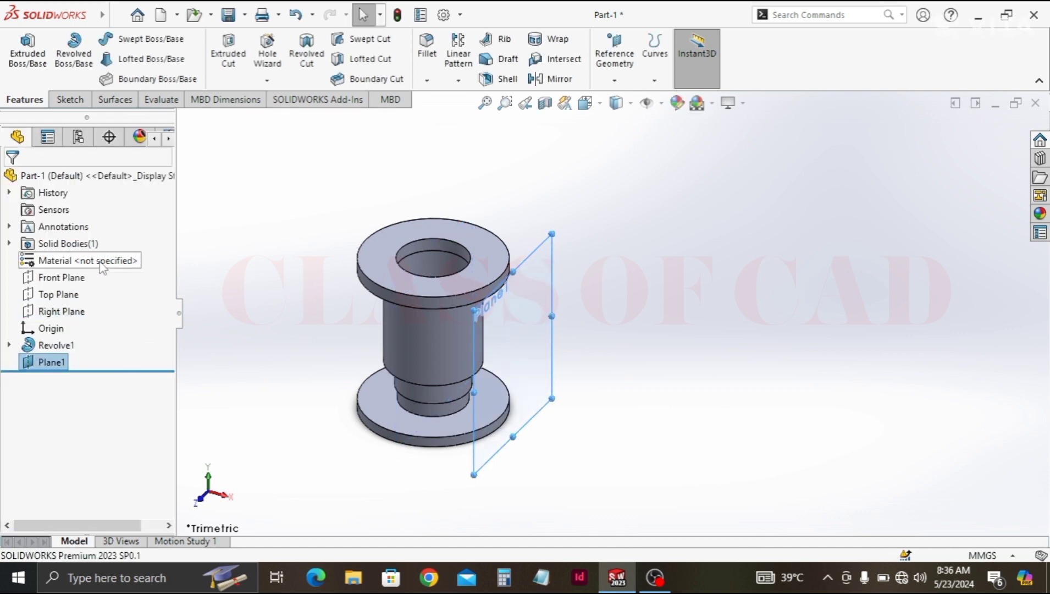
Step: Sketch a circle about 83 mm in diameter on the offset plane, centered over the main cylinder above the origin
click(552, 283)
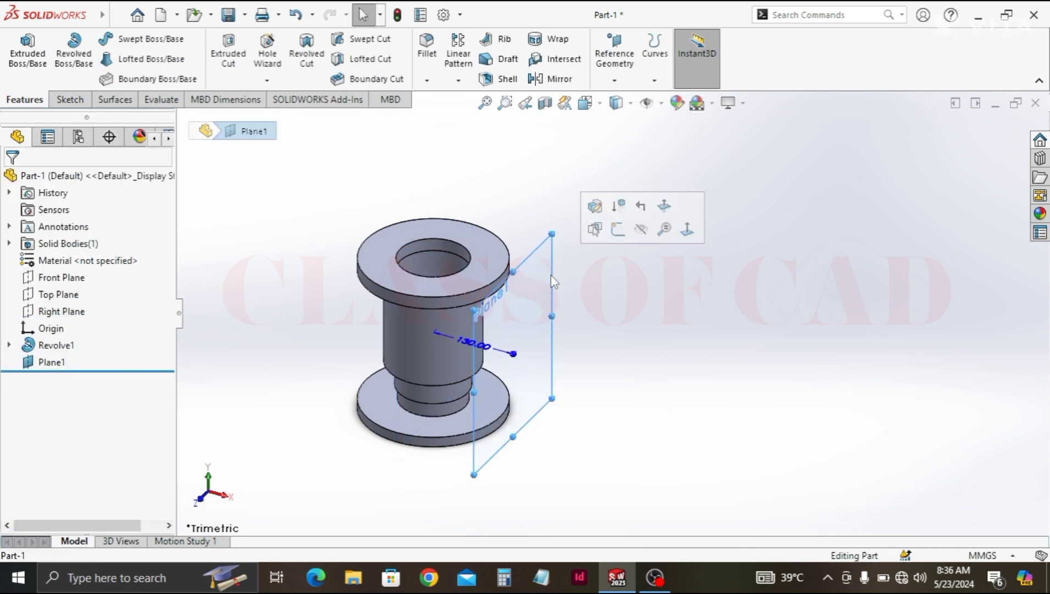
click(618, 229)
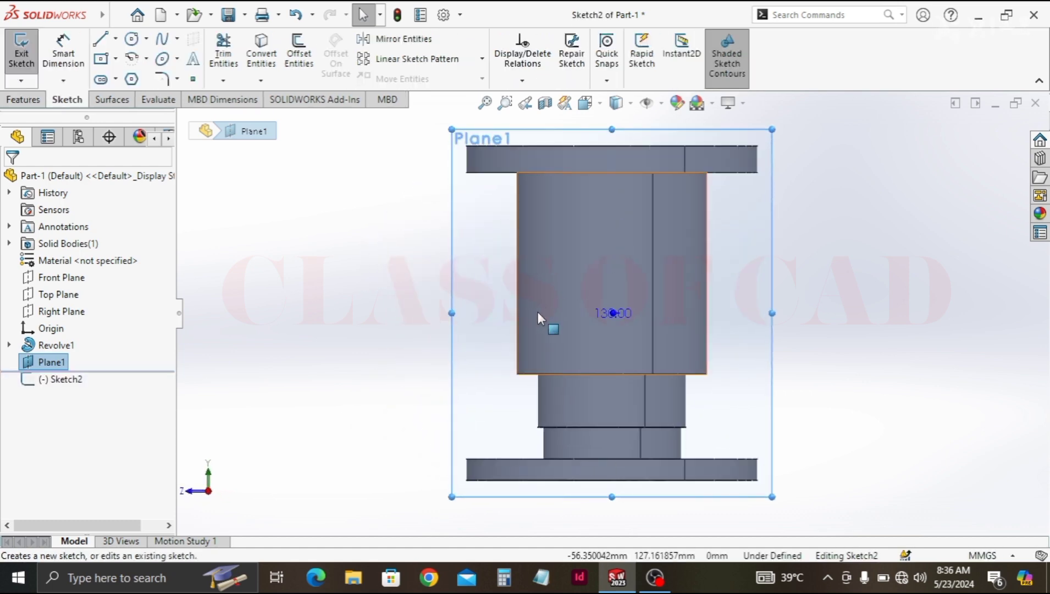
click(131, 38)
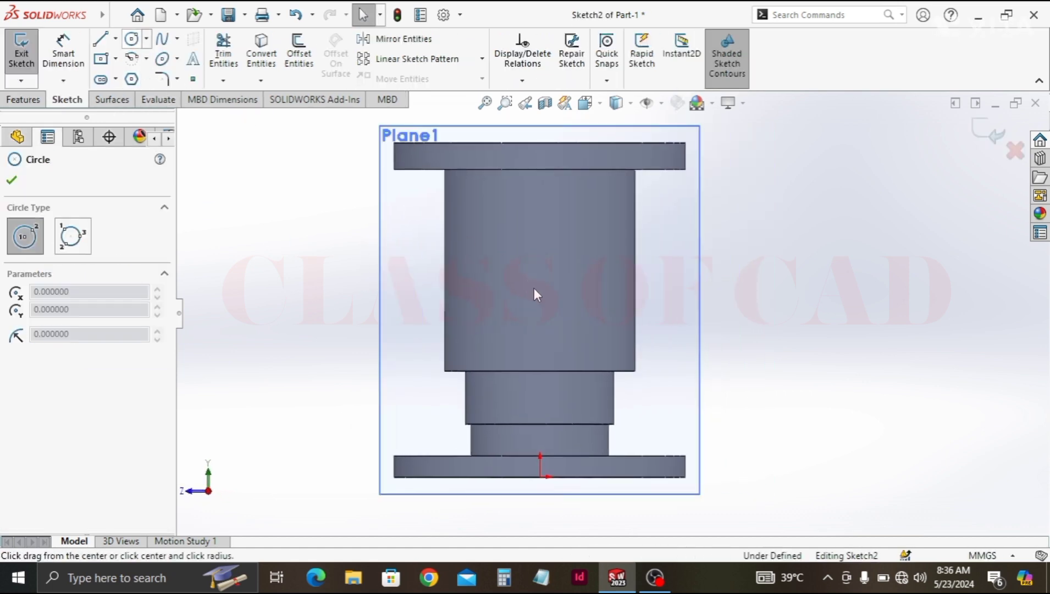
click(539, 315)
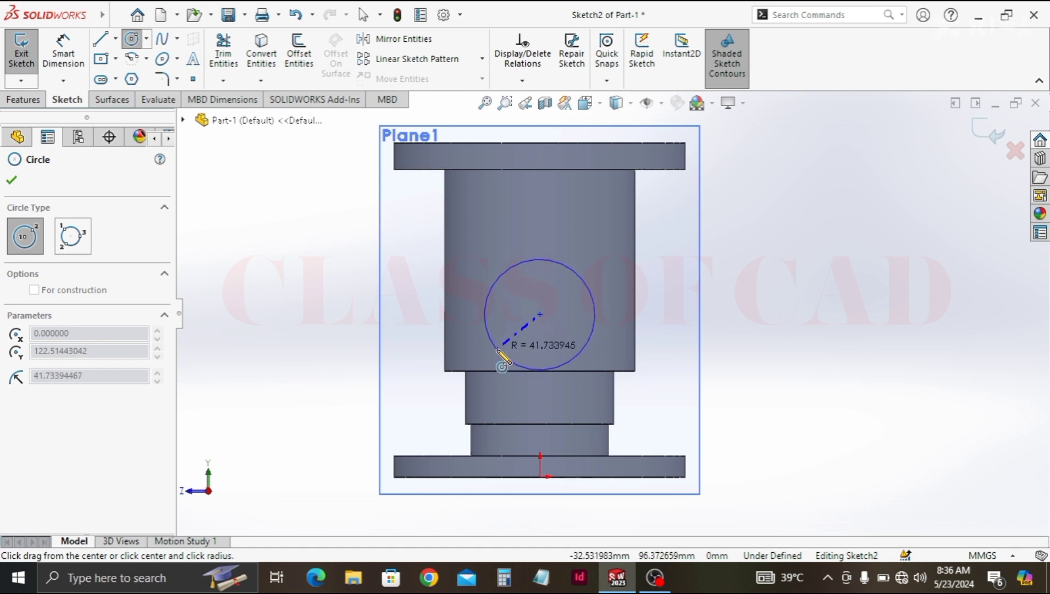
click(528, 366)
Step: Dimension the circle's center 140 mm above the origin
click(63, 53)
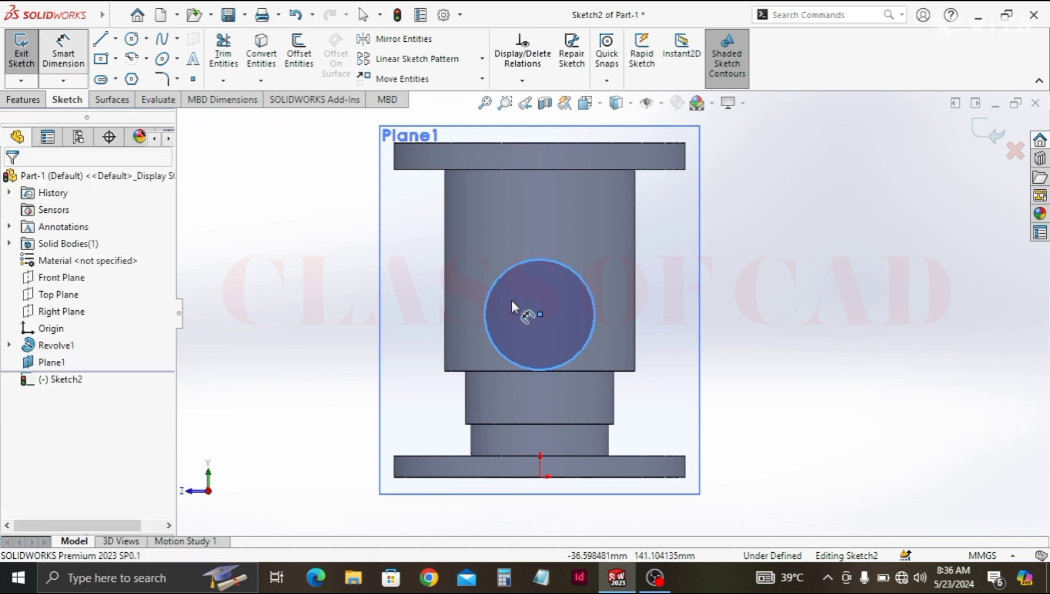
click(541, 314)
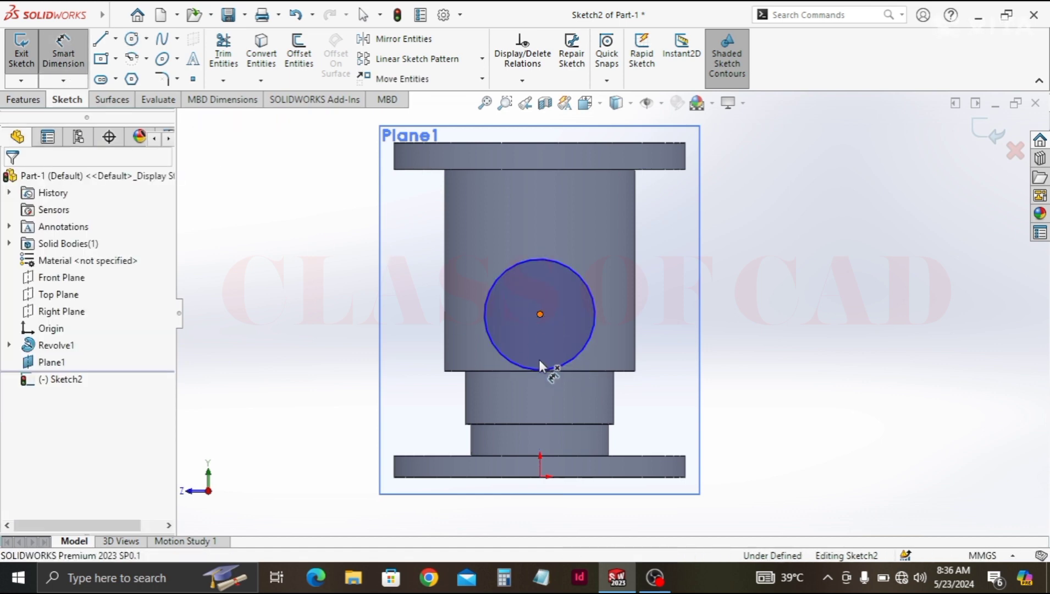
click(540, 476)
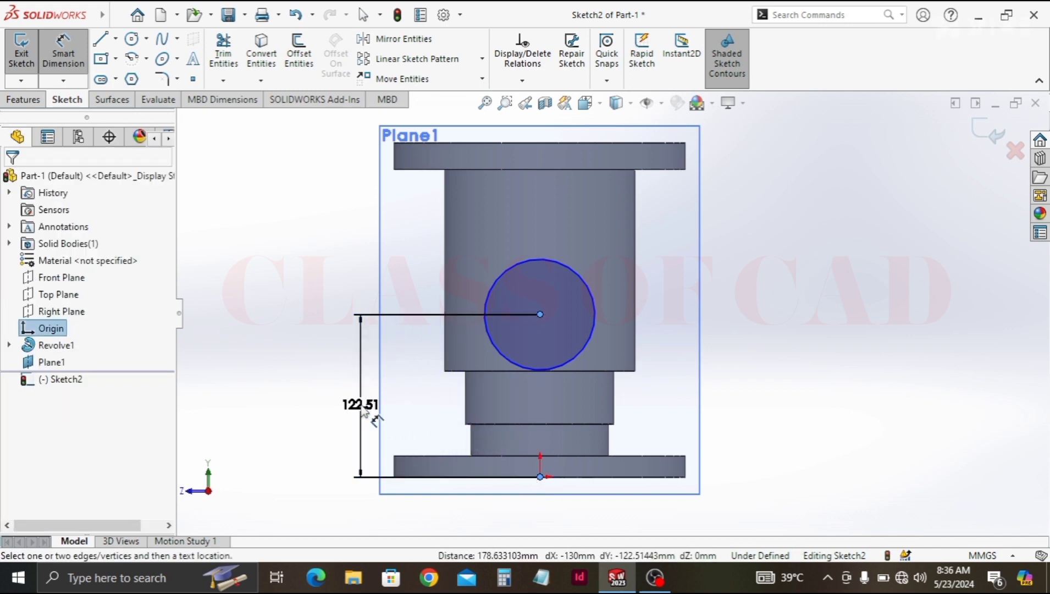
click(363, 411)
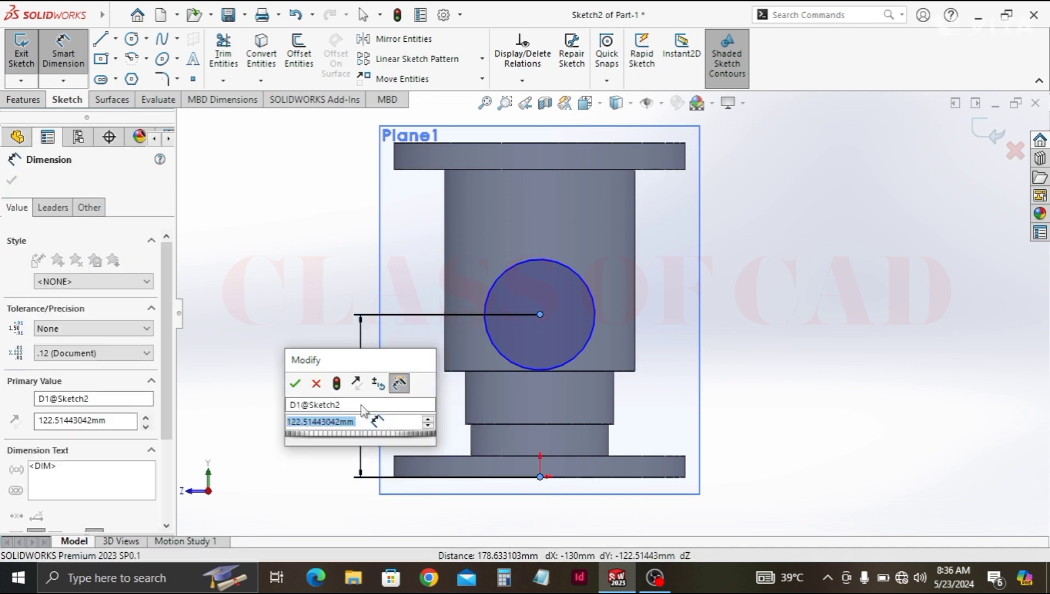
text(140)
key(Return)
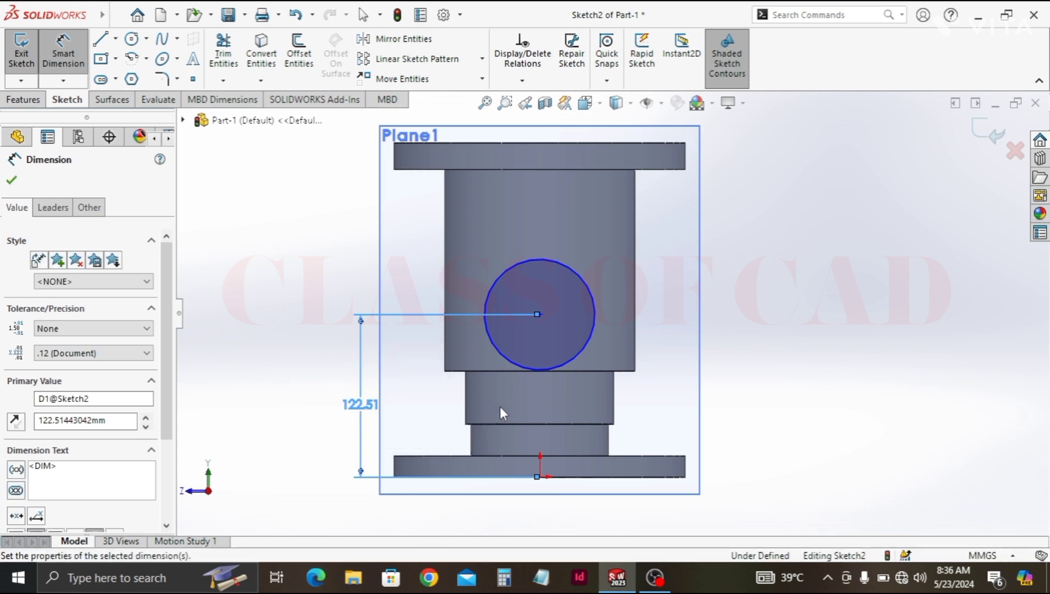
Step: Dimension the circle's diameter as 206 mm
click(592, 319)
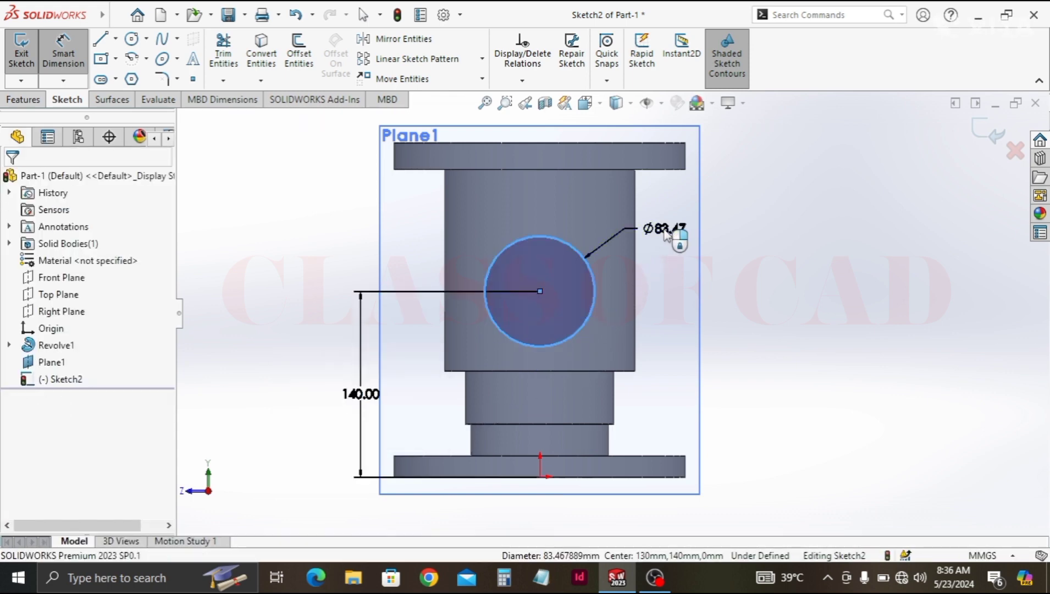
click(666, 234)
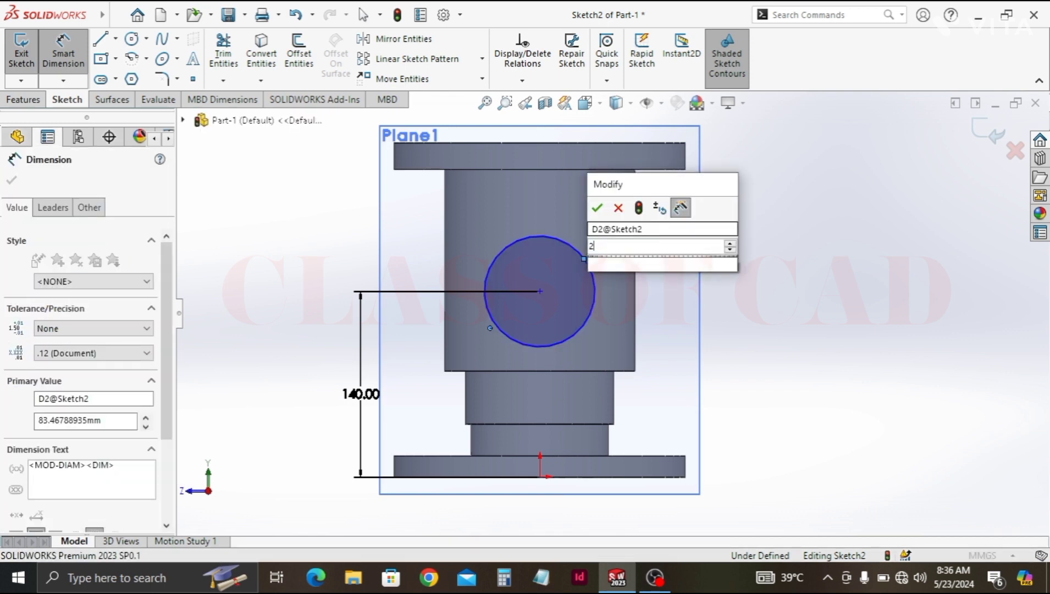
key(Escape)
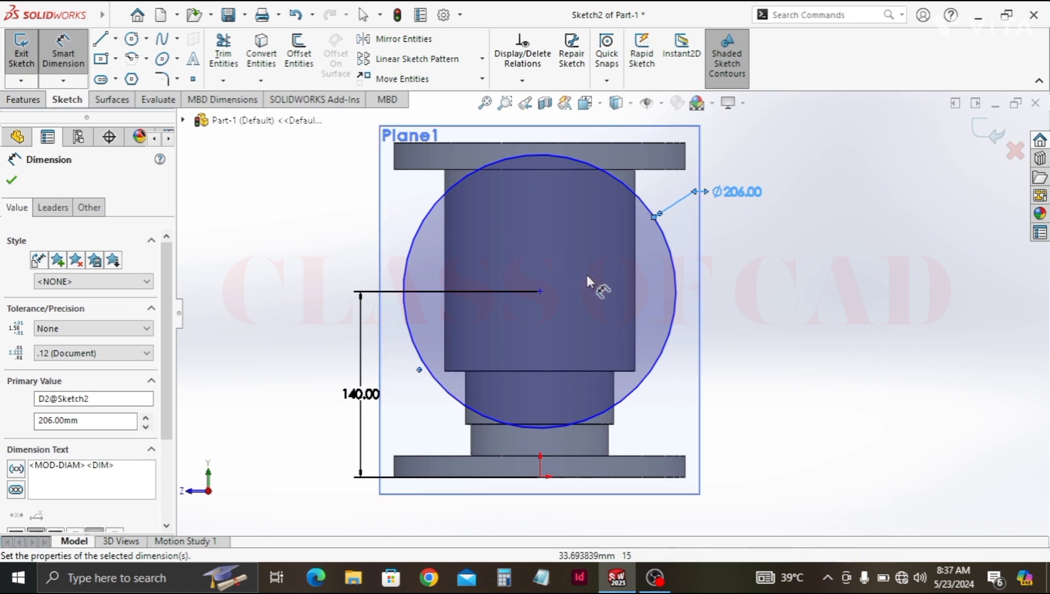
key(Escape)
key(Escape)
Step: Add a vertical relation between the circle's center point and the origin
click(539, 291)
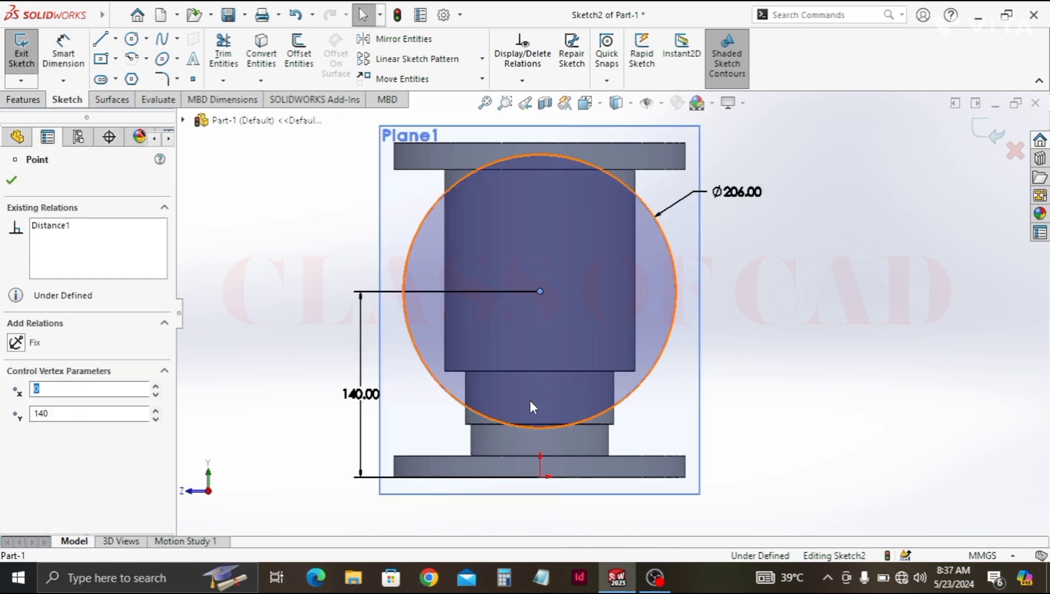
ctrl+click(541, 476)
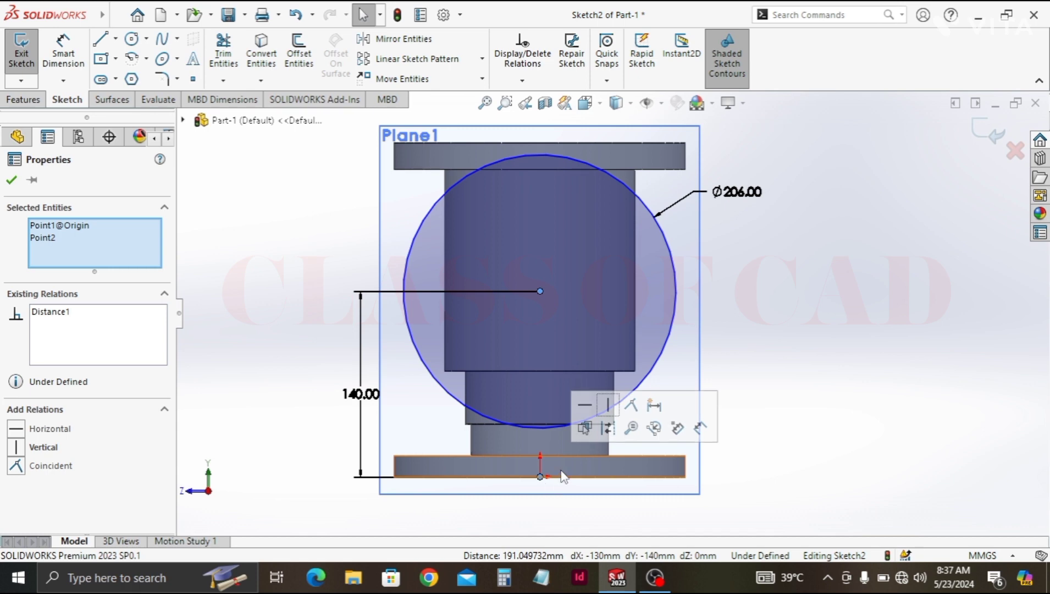
click(609, 406)
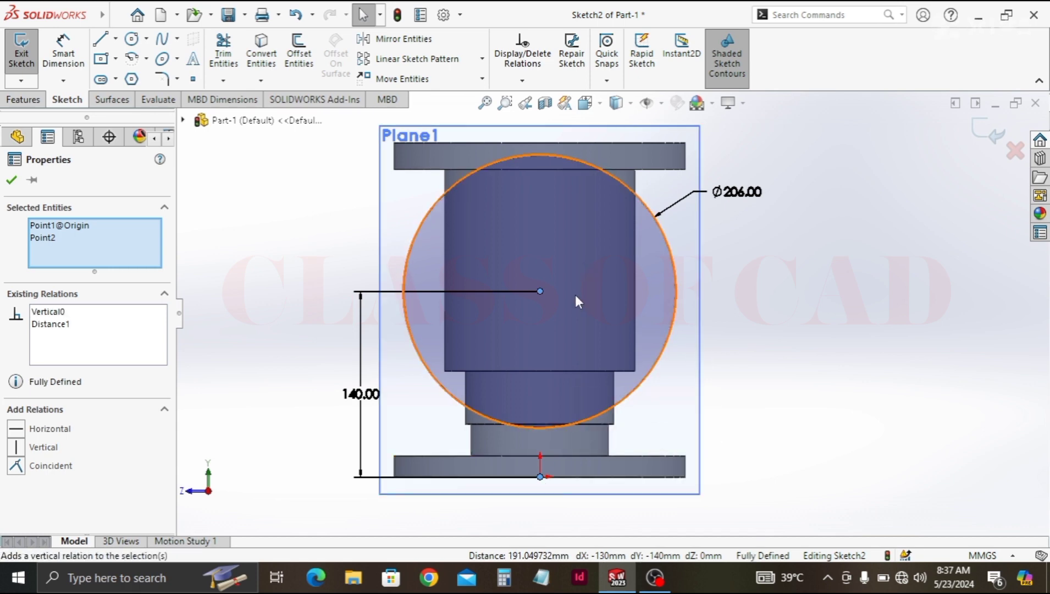
Step: Extrude the circle 16 mm blind, away from the revolved body, with merged result, and hide the offset plane
key(ctrl+7)
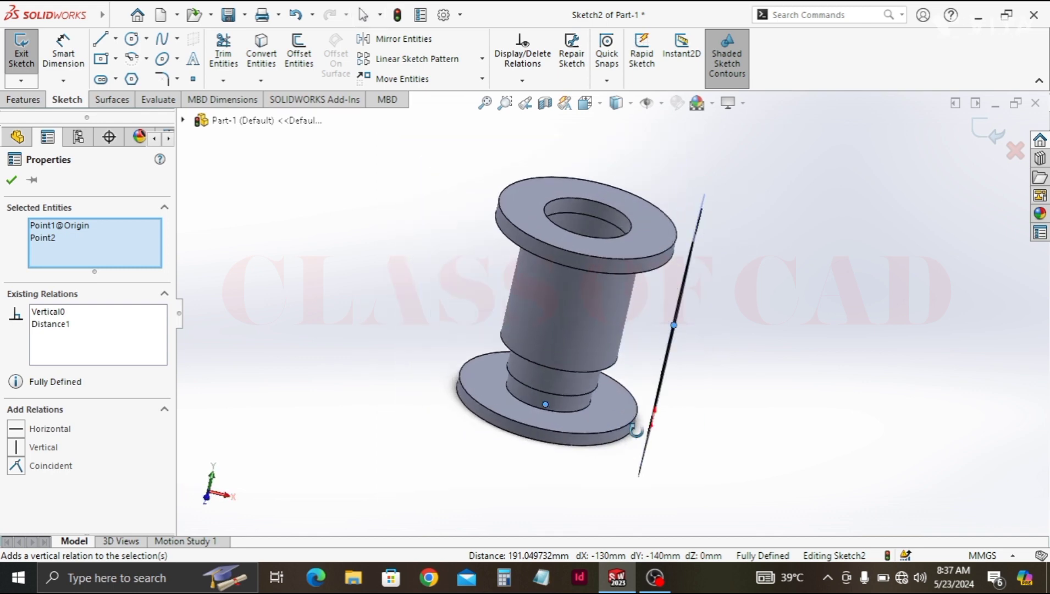
click(28, 103)
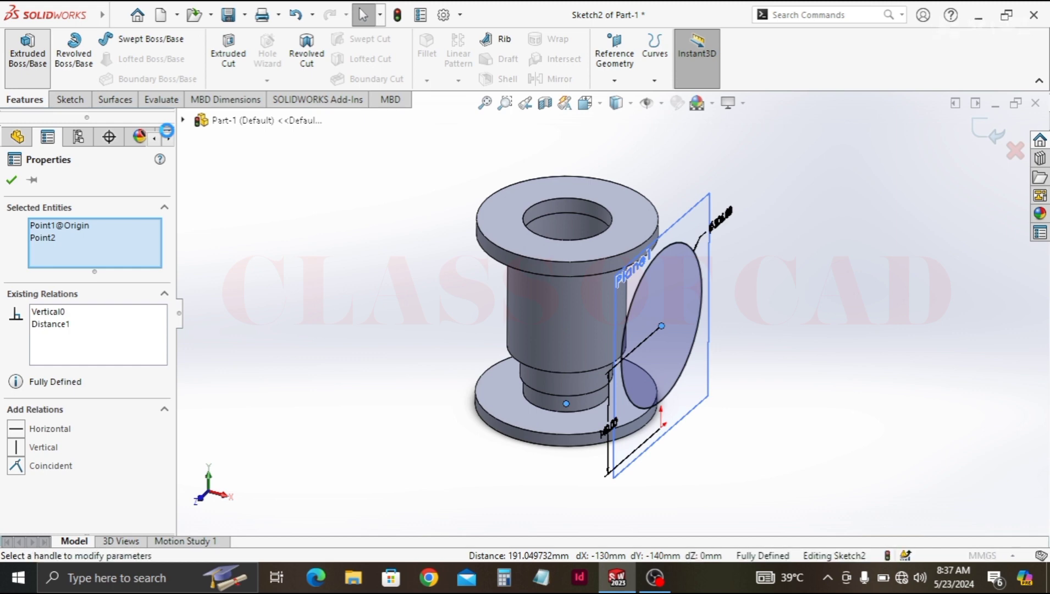
key(ctrl+7)
key(e)
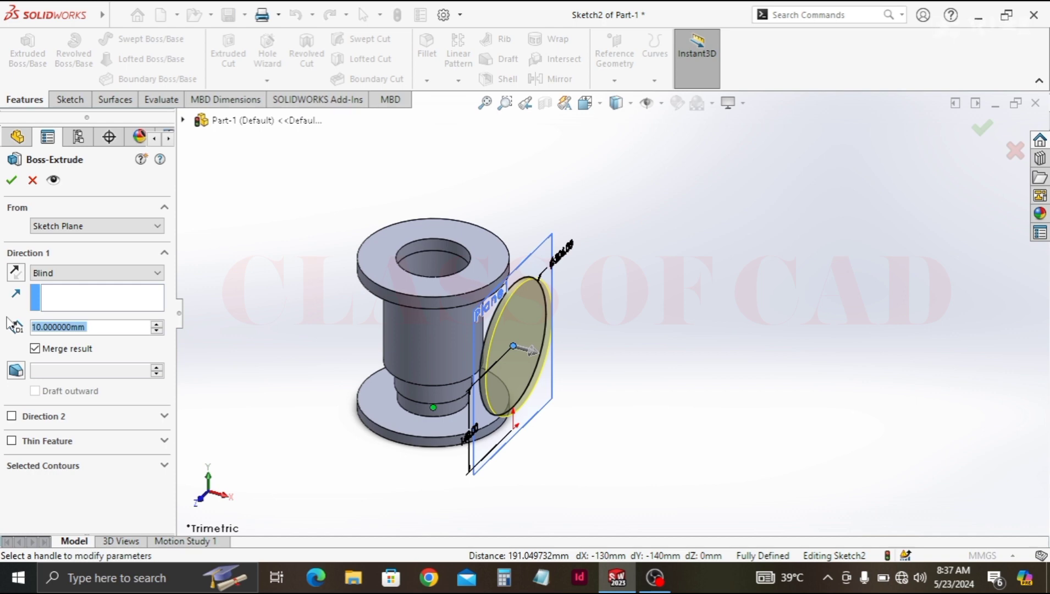
text(16)
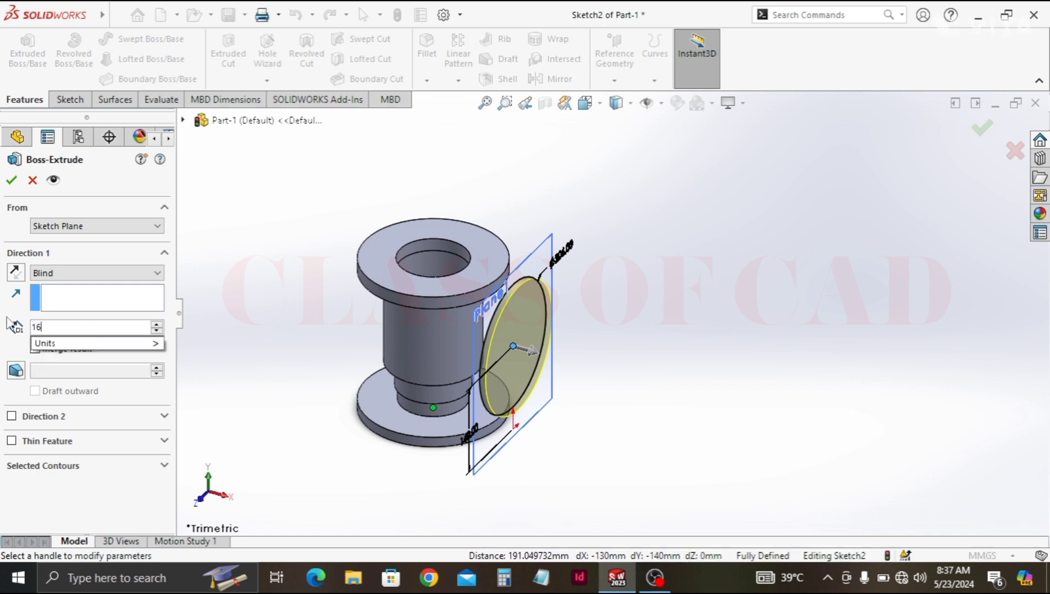
key(Return)
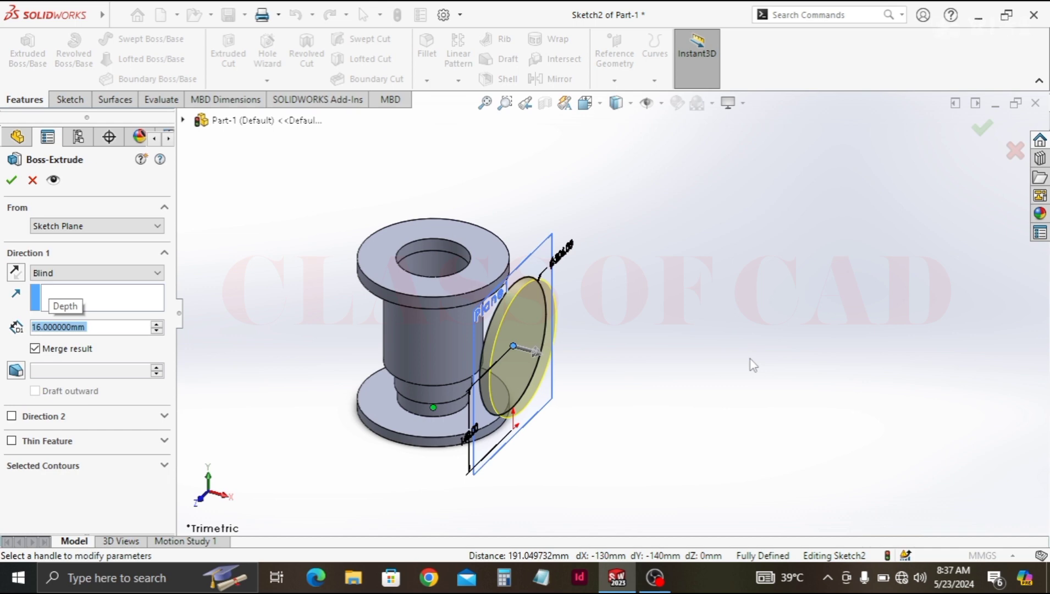
click(11, 181)
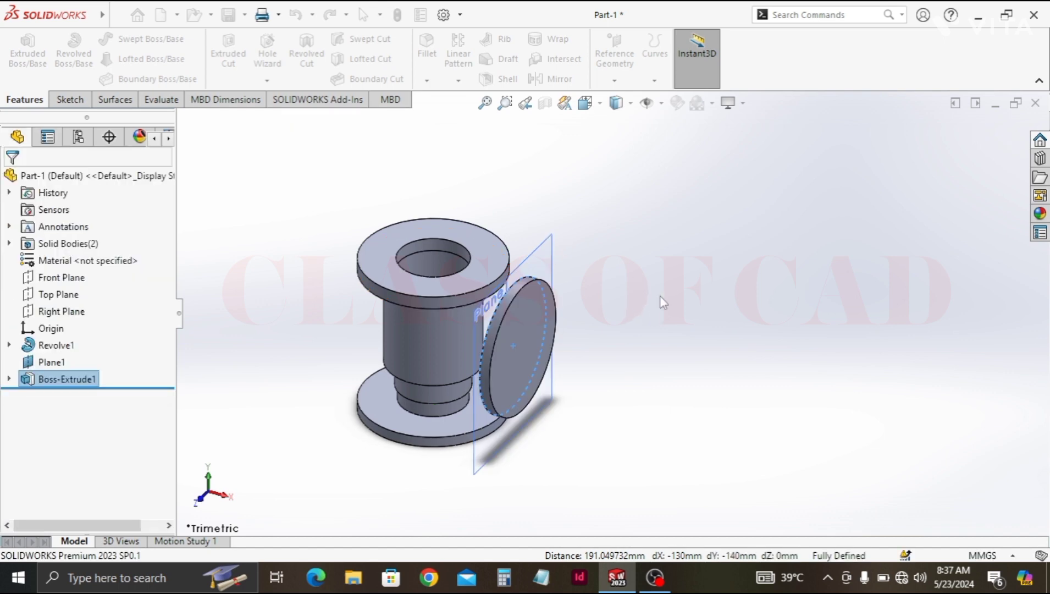
click(552, 258)
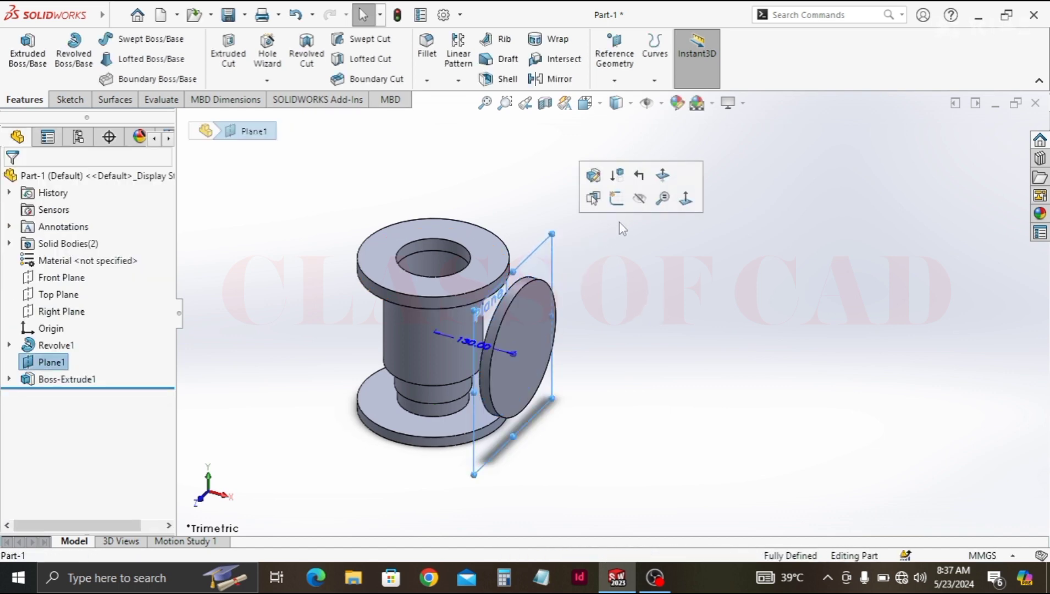
click(638, 205)
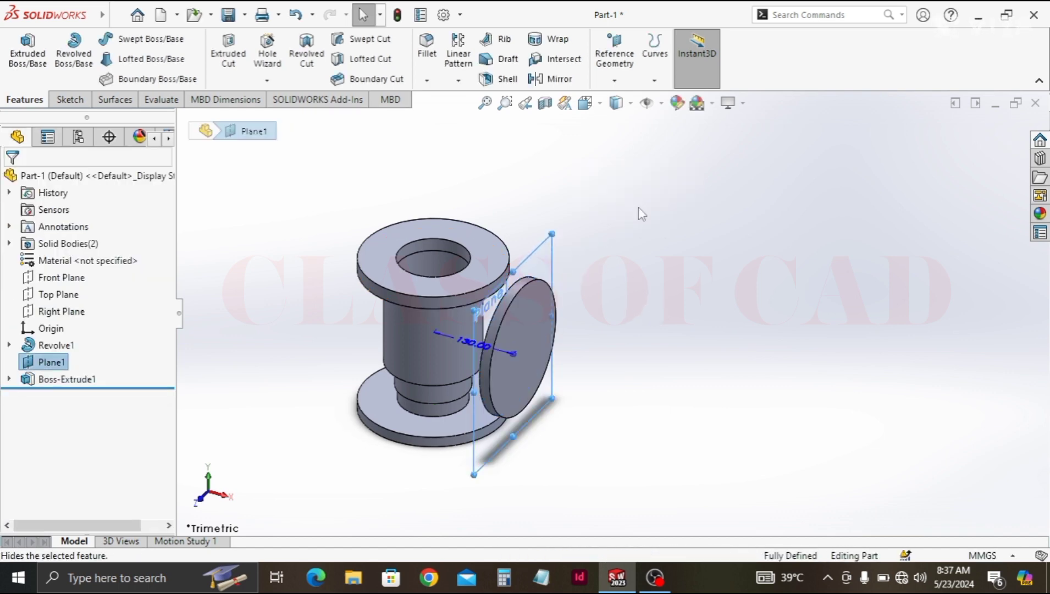
Step: Sketch a circle about 65 mm in diameter on the side flange's outer face, concentric with the flange
click(527, 325)
click(594, 279)
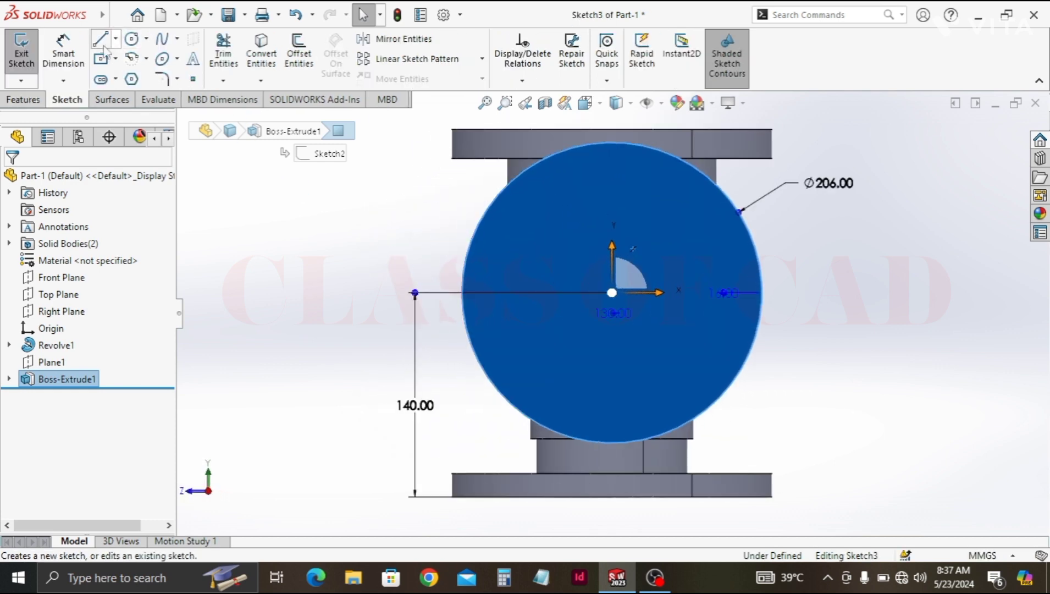
click(132, 38)
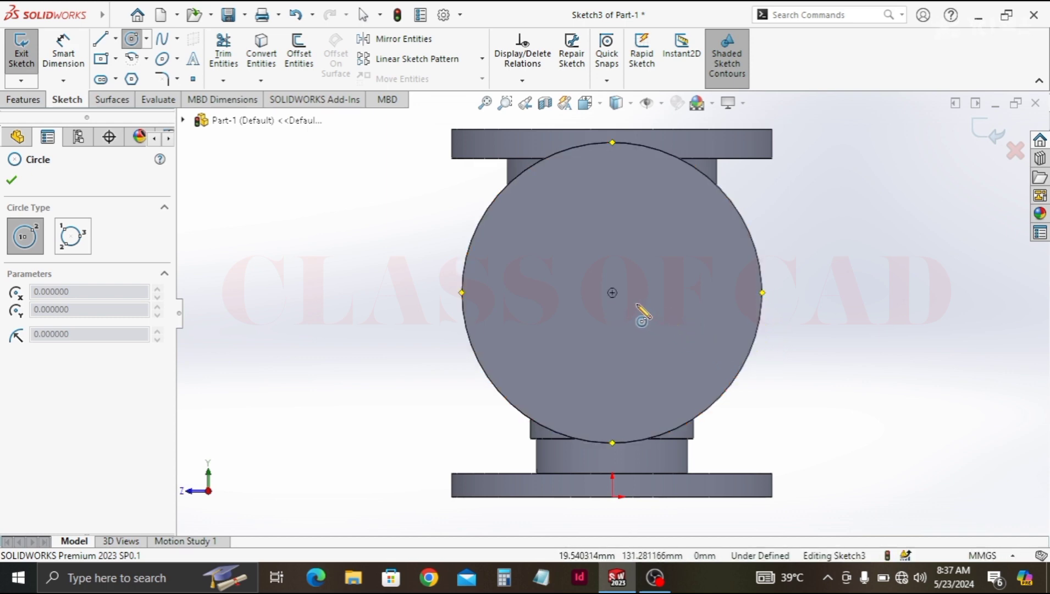
drag(611, 291, 615, 340)
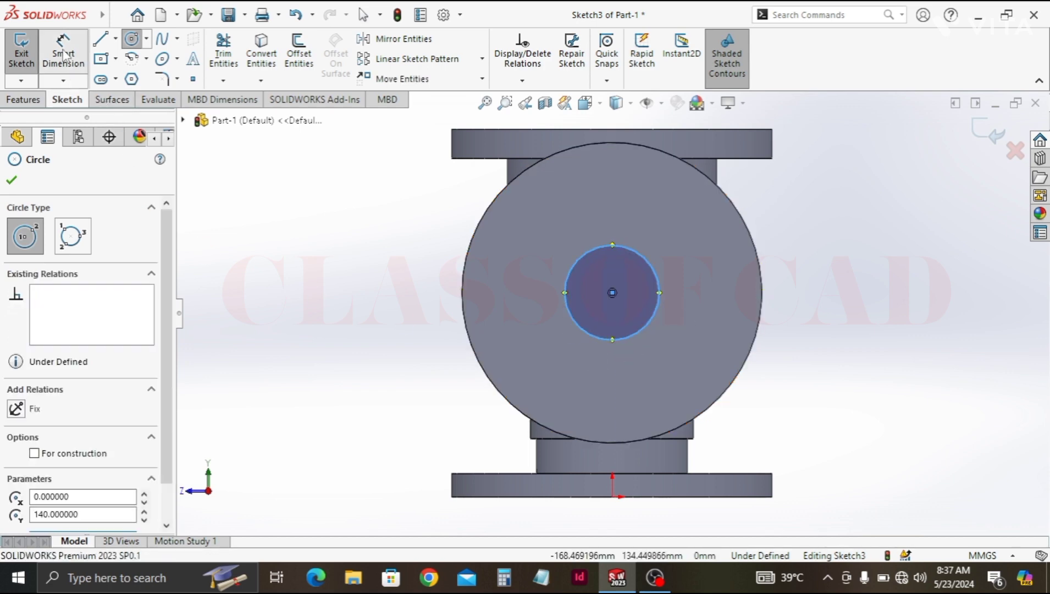
Step: Dimension the circle's diameter as 99 mm
key(Escape)
click(566, 281)
key(d)
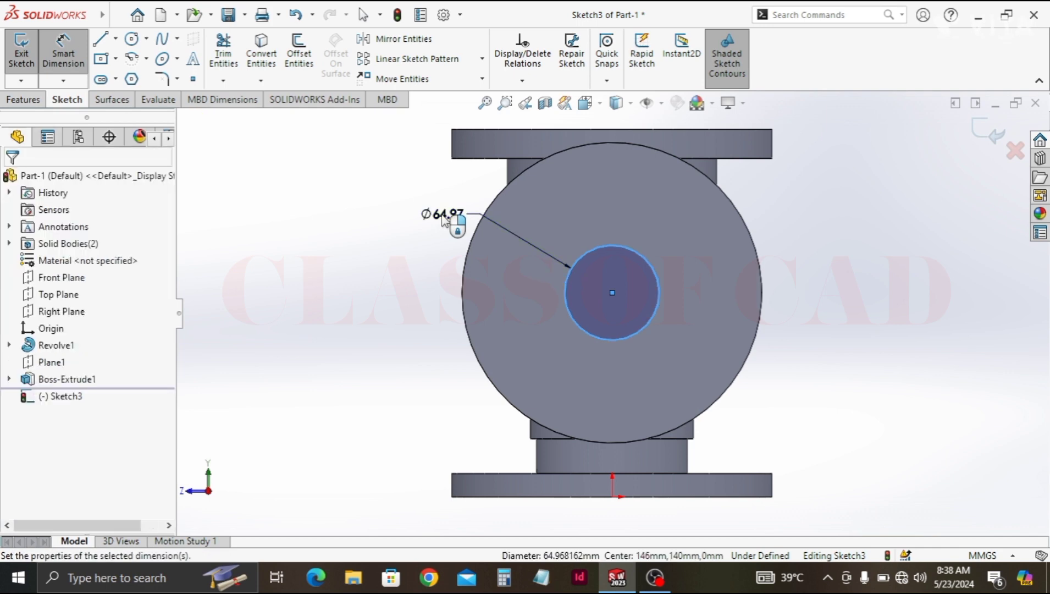
click(445, 218)
text(15)
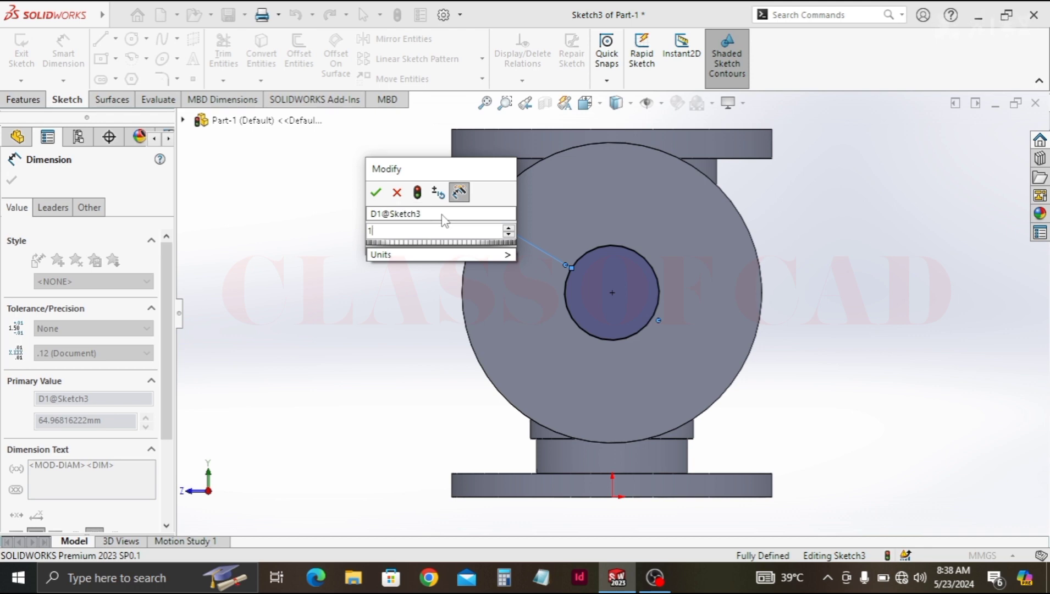
key(BackSpace)
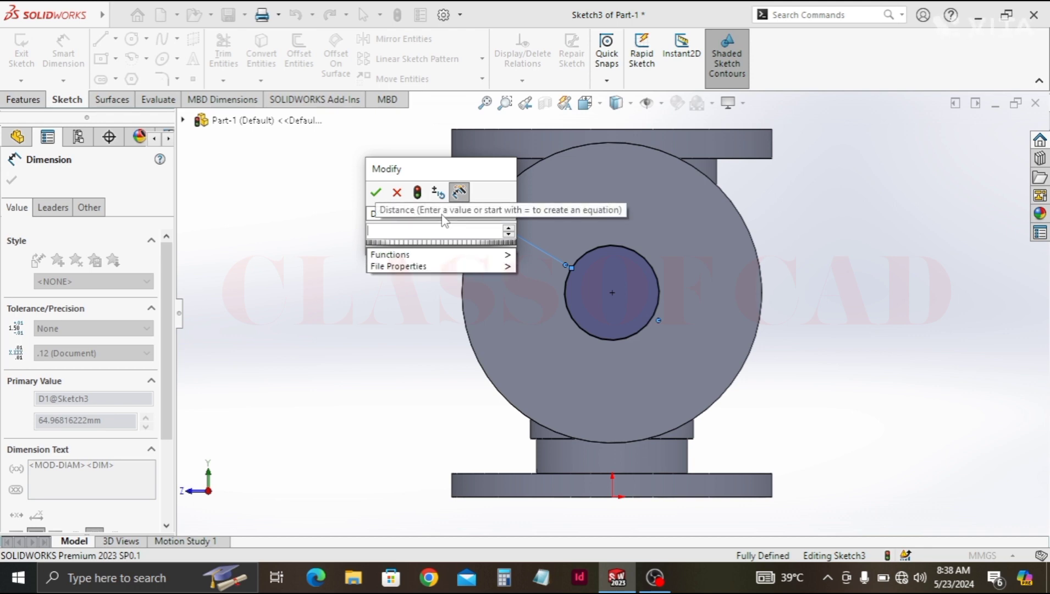
key(Escape)
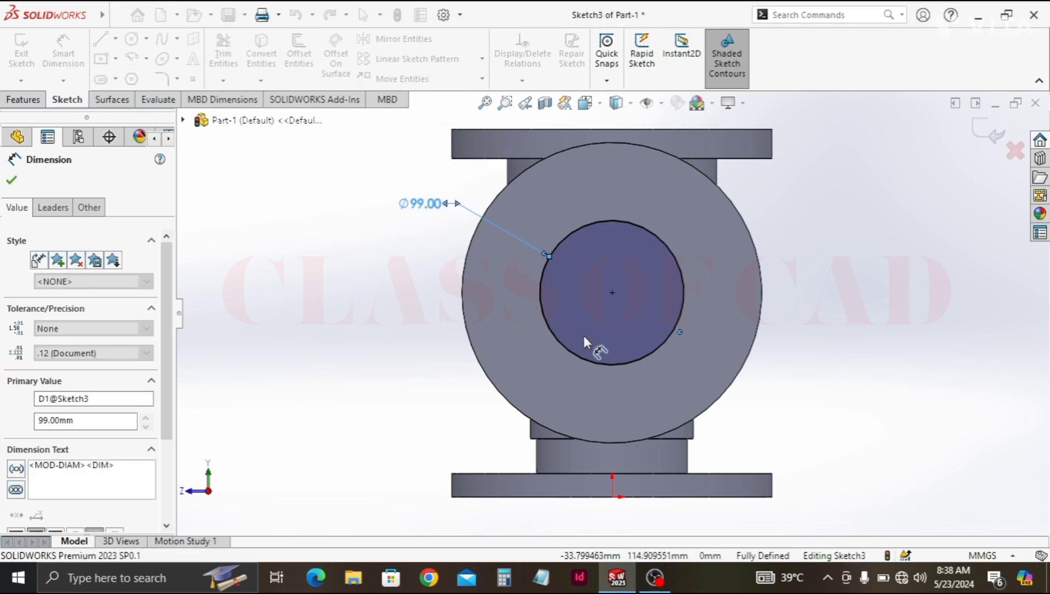
key(Escape)
Step: Extrude the 99 mm circle 15 mm blind outward from the side flange with merged result
click(24, 99)
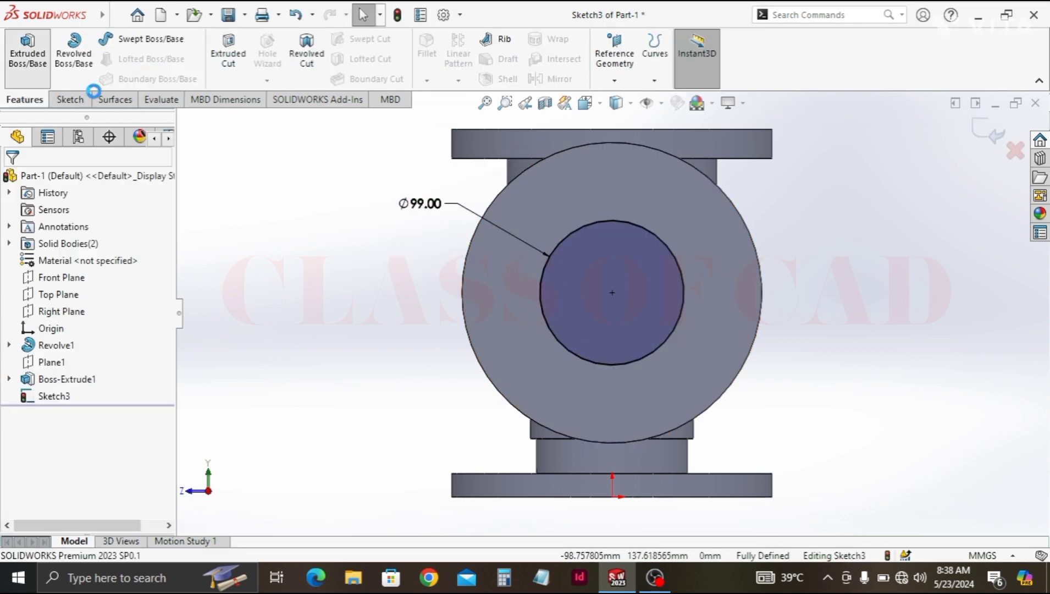
key(ctrl+7)
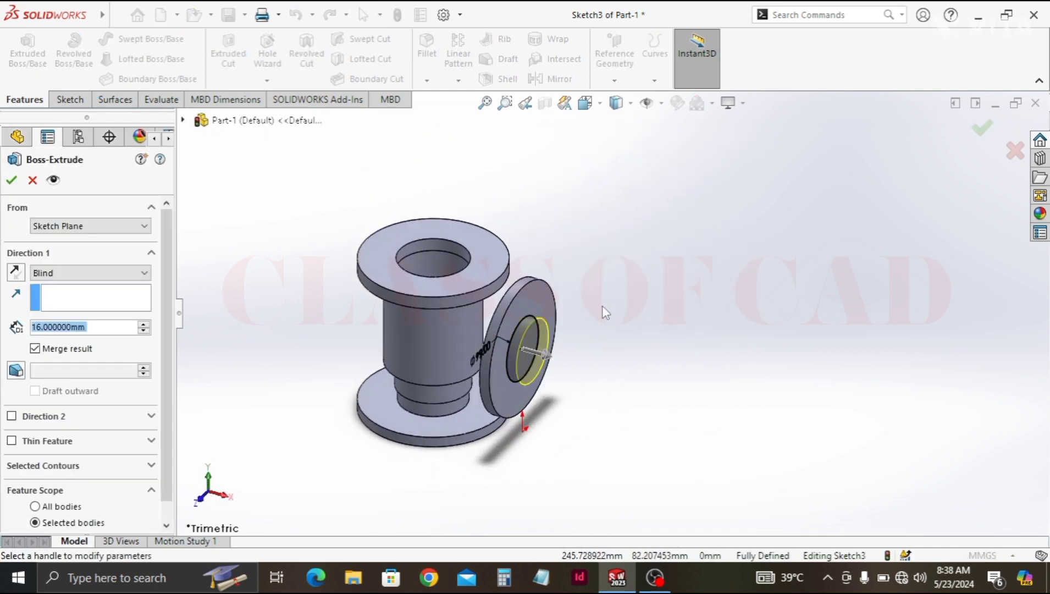
text(15)
key(Return)
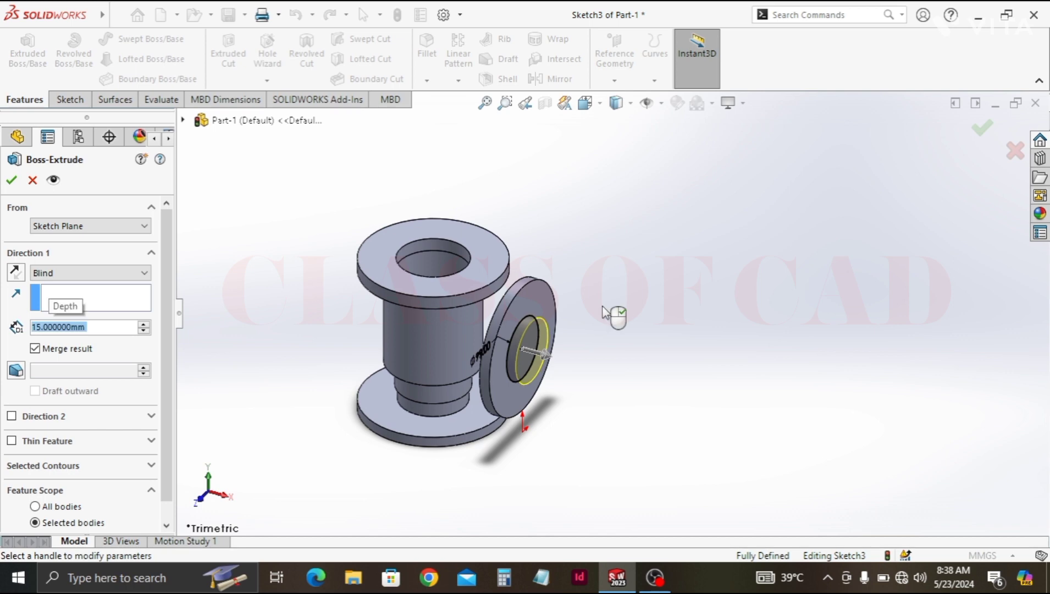
right_click(604, 312)
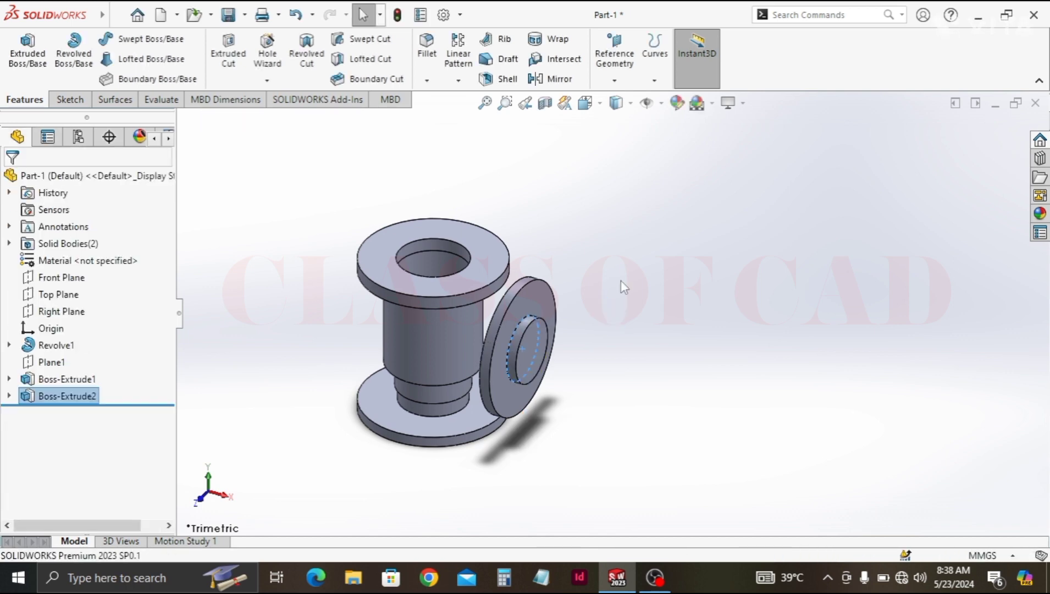
click(695, 310)
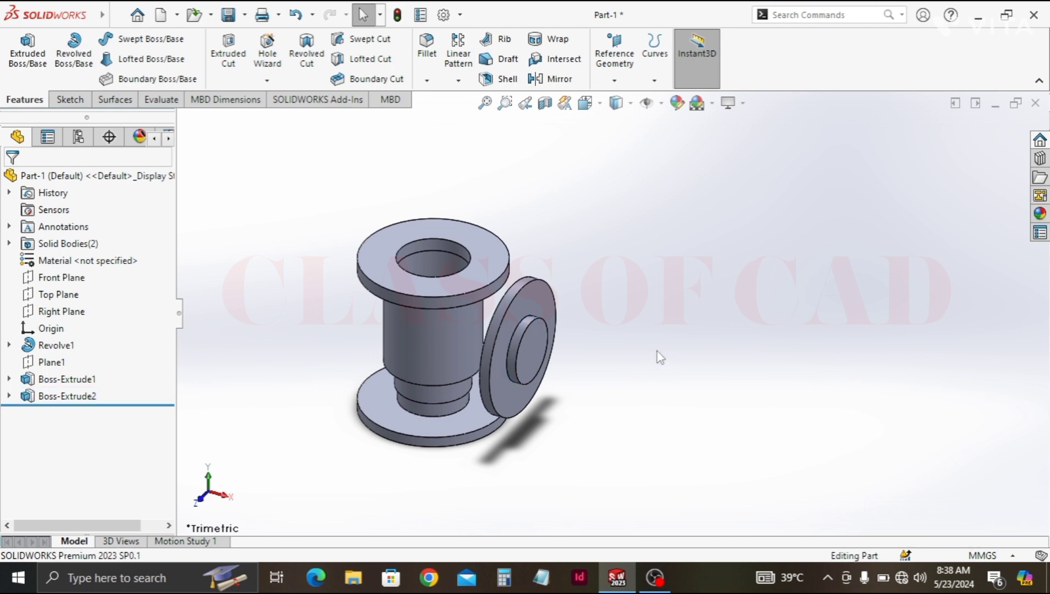
Step: Start a sketch on the side flange's inner face and convert the raised boss's 99 mm circular edge into it
middle_drag(660, 356, 695, 509)
click(505, 342)
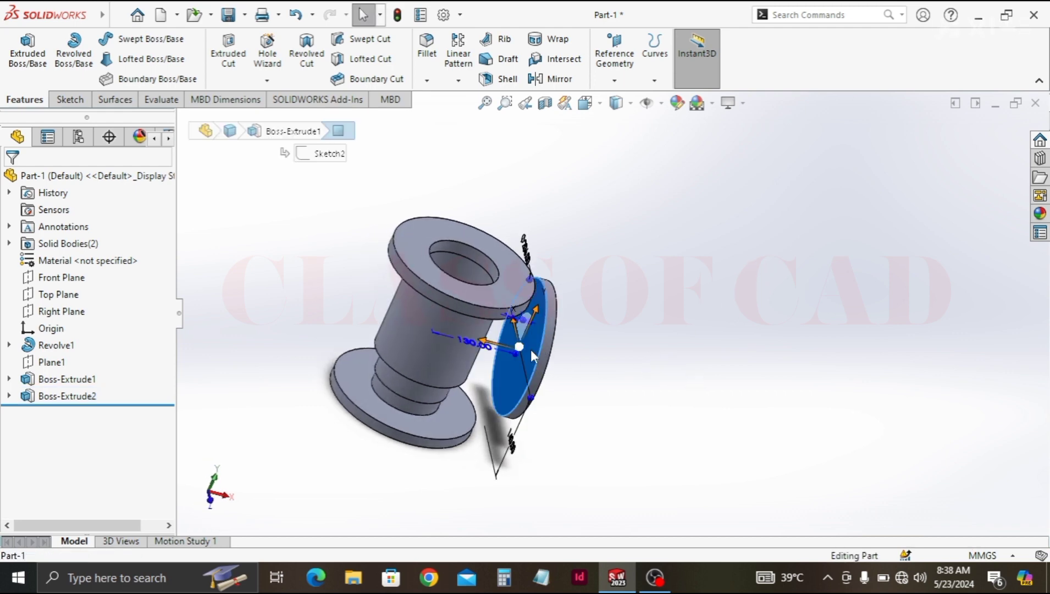
click(581, 303)
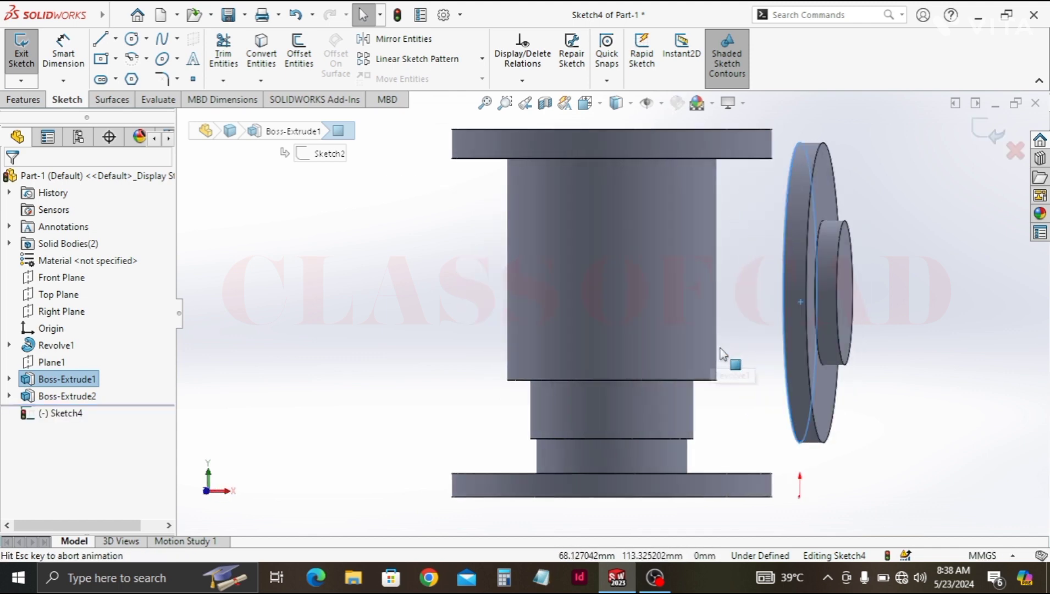
key(Escape)
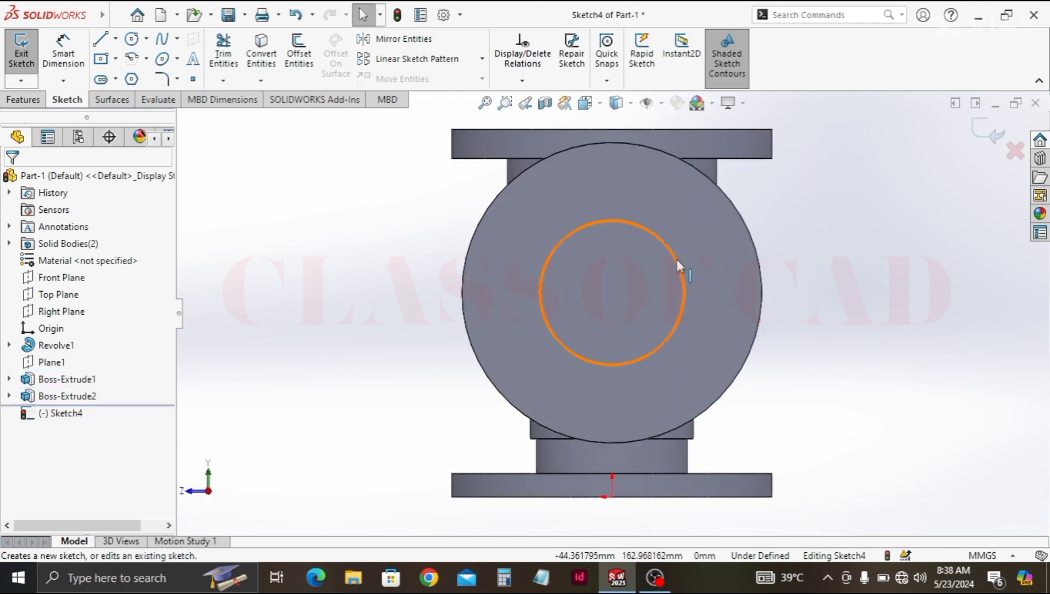
click(262, 57)
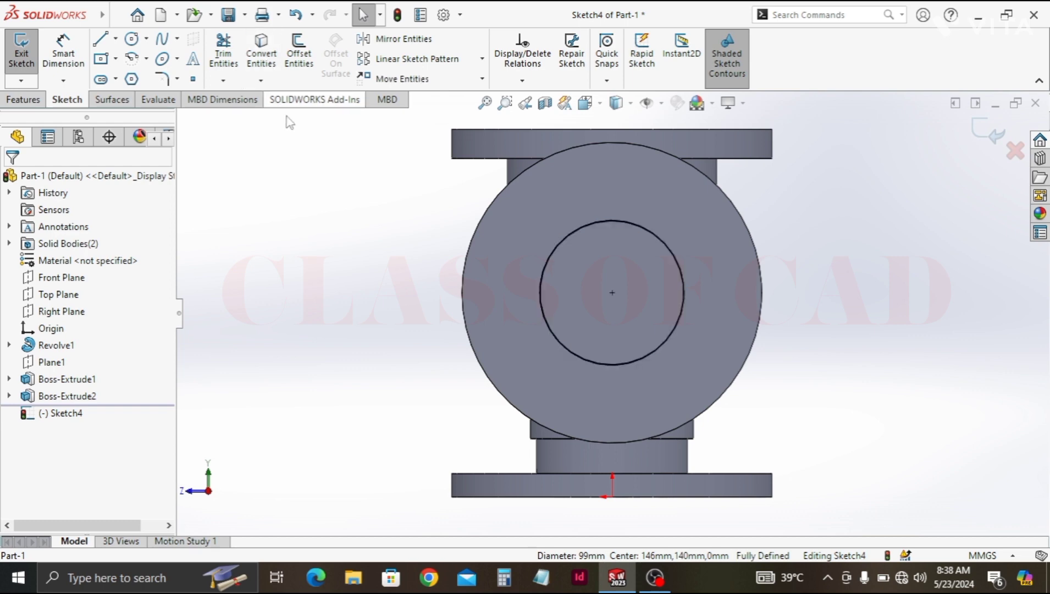
Step: Extrude the converted circle up to the outer cylindrical face of the revolved body, with merged result
click(22, 100)
click(47, 63)
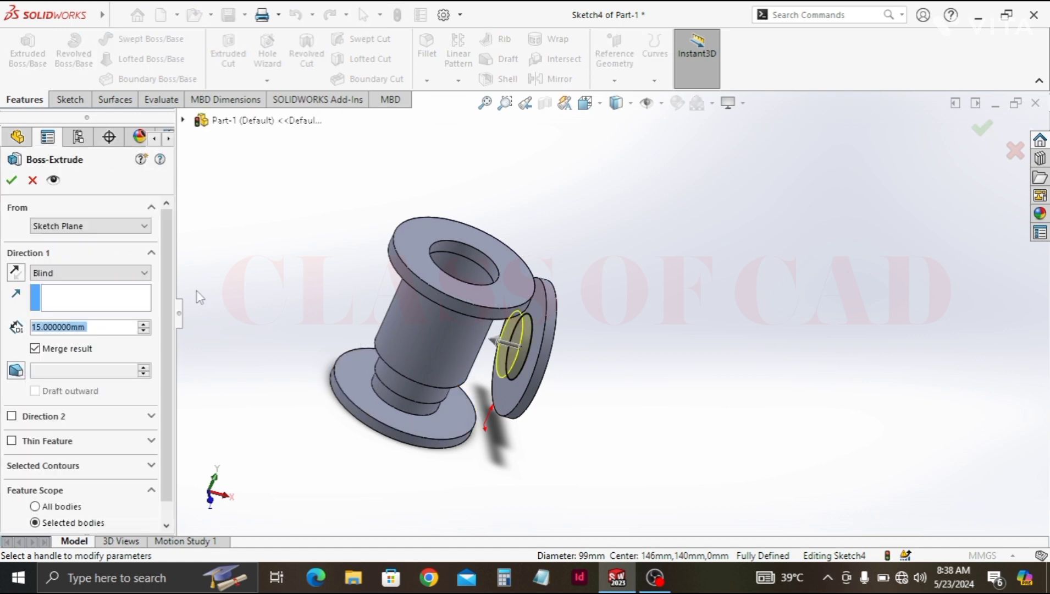
click(104, 273)
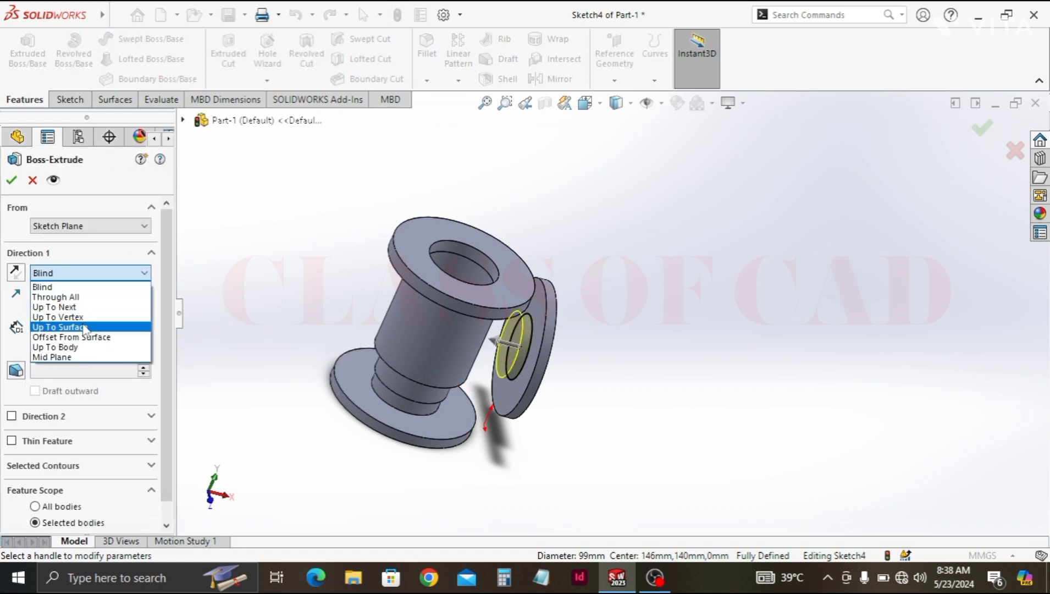
click(82, 327)
click(83, 273)
click(61, 307)
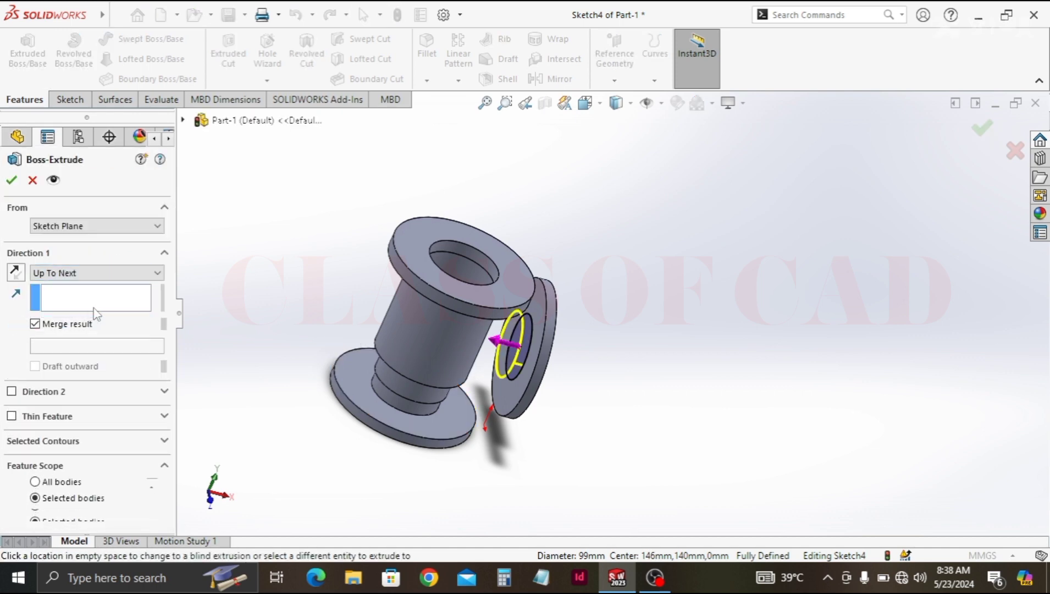
middle_drag(488, 366, 387, 364)
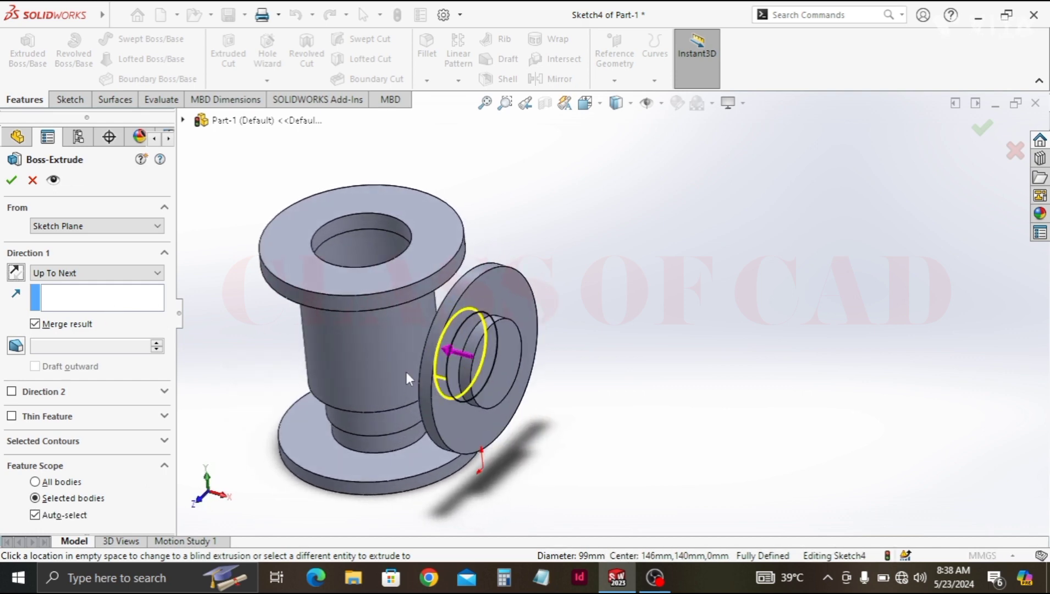
click(72, 273)
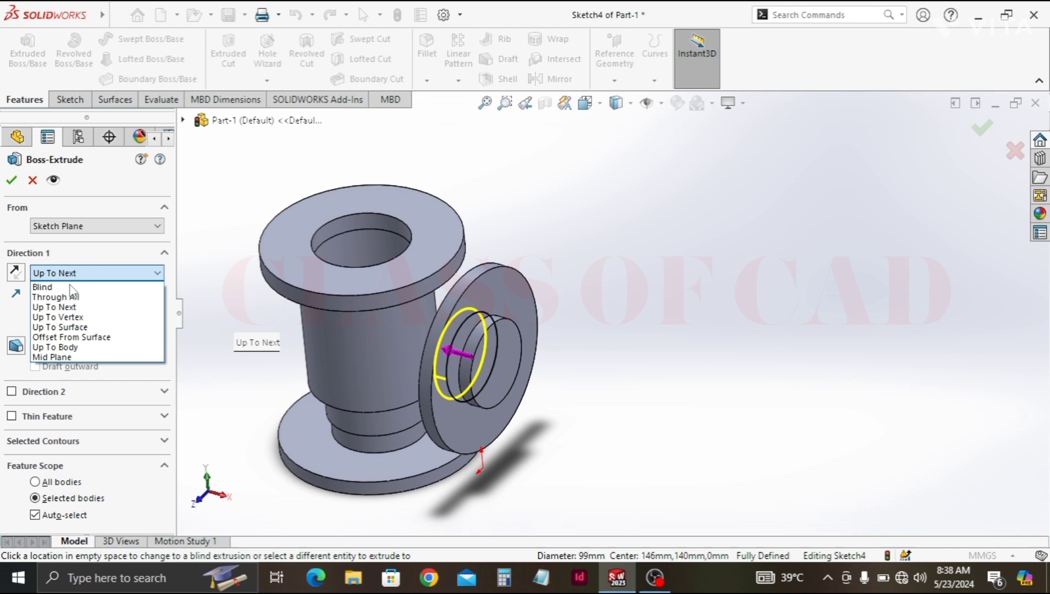
click(61, 333)
click(382, 367)
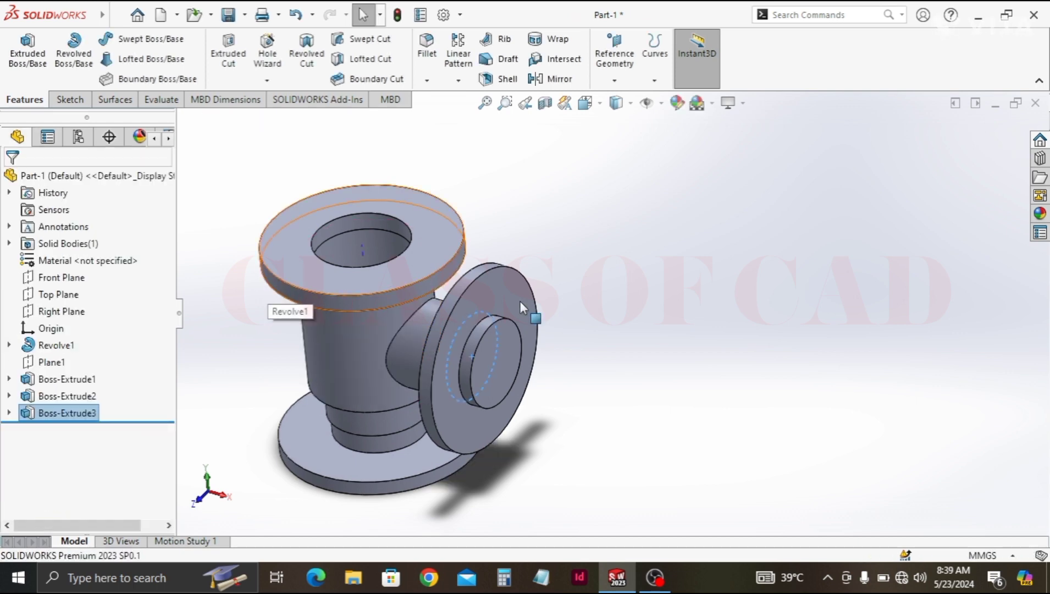
Step: Sketch a circle about 38 mm in diameter on the side boss's outer face, concentric with the boss
click(498, 361)
click(558, 297)
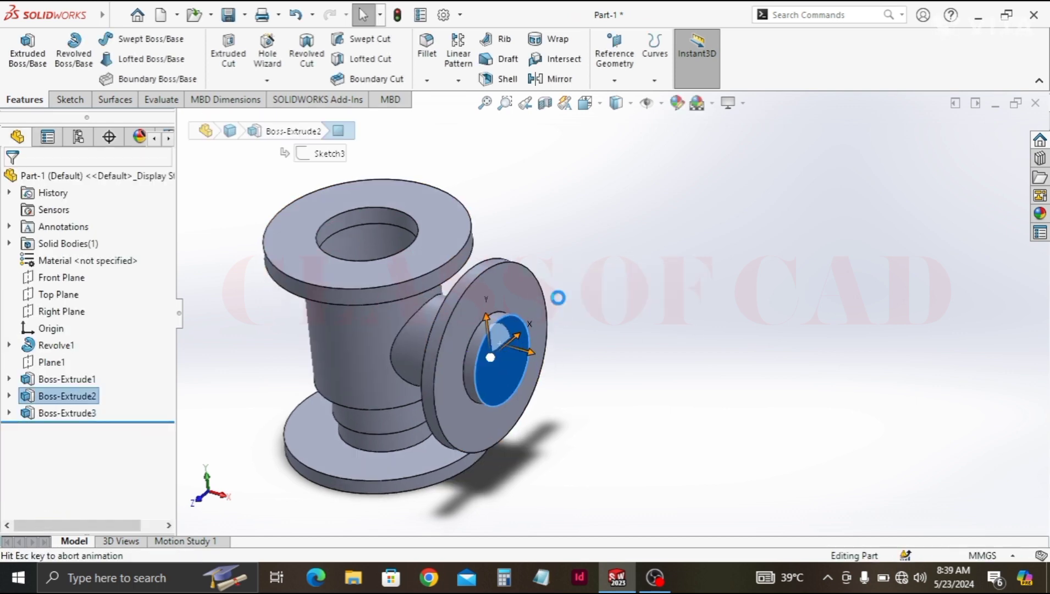
click(358, 155)
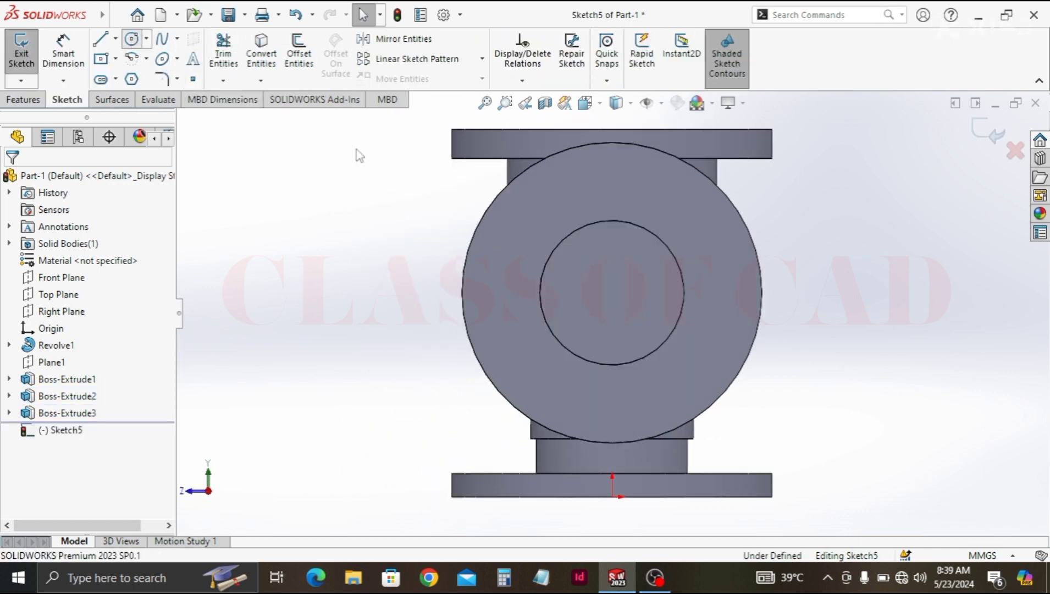
key(c)
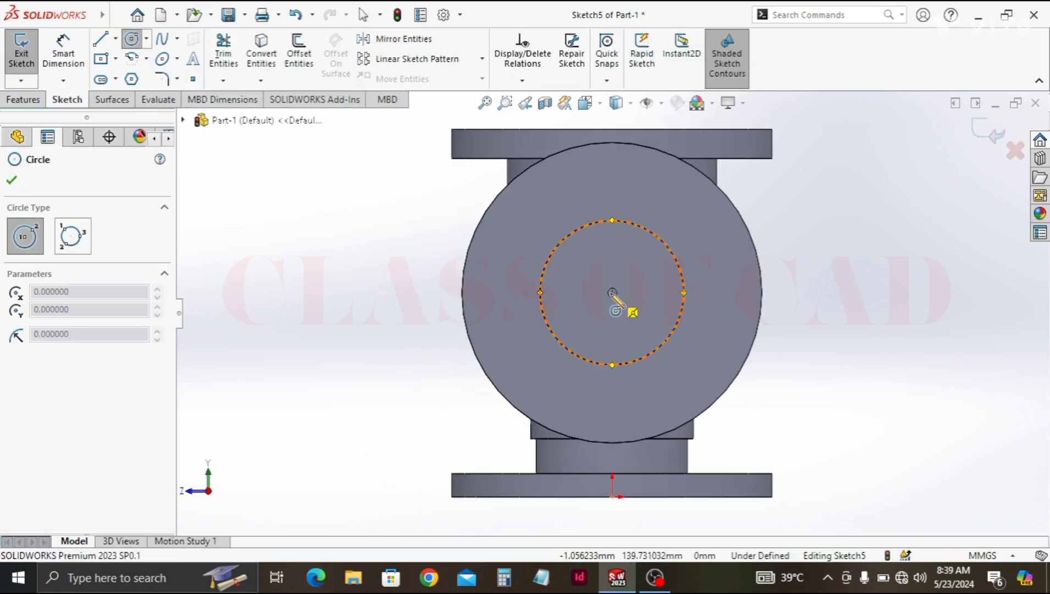
click(612, 292)
click(632, 275)
Step: Dimension the bore circle's diameter as 75 mm
click(78, 58)
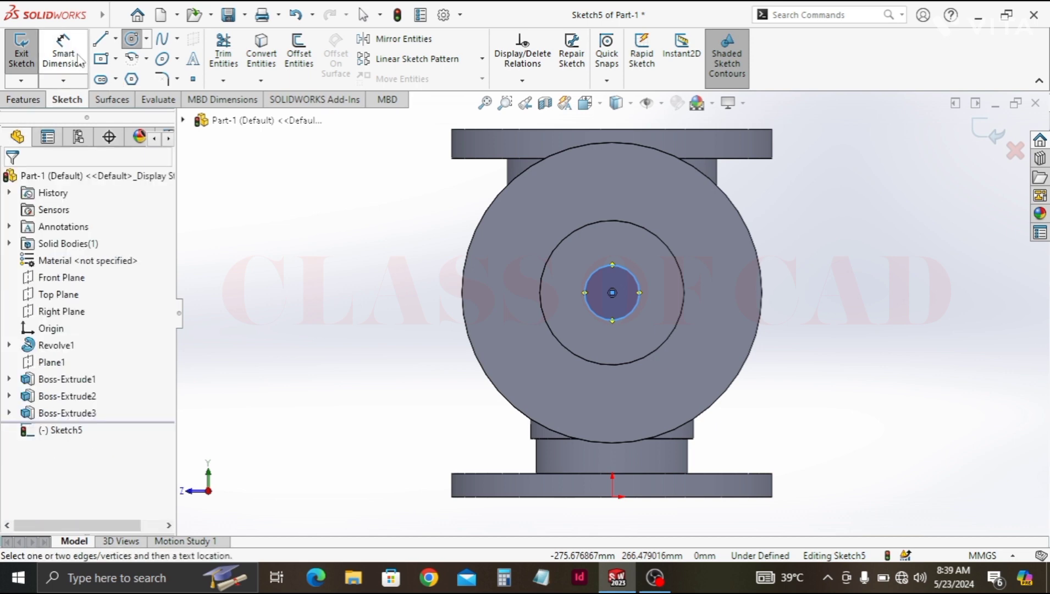
click(592, 275)
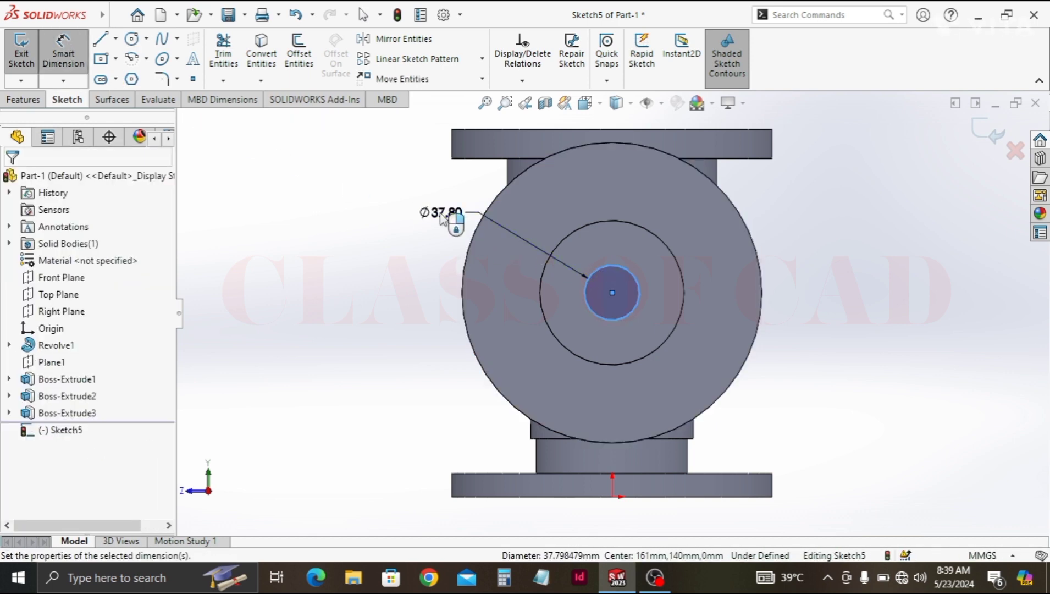
click(443, 216)
key(Return)
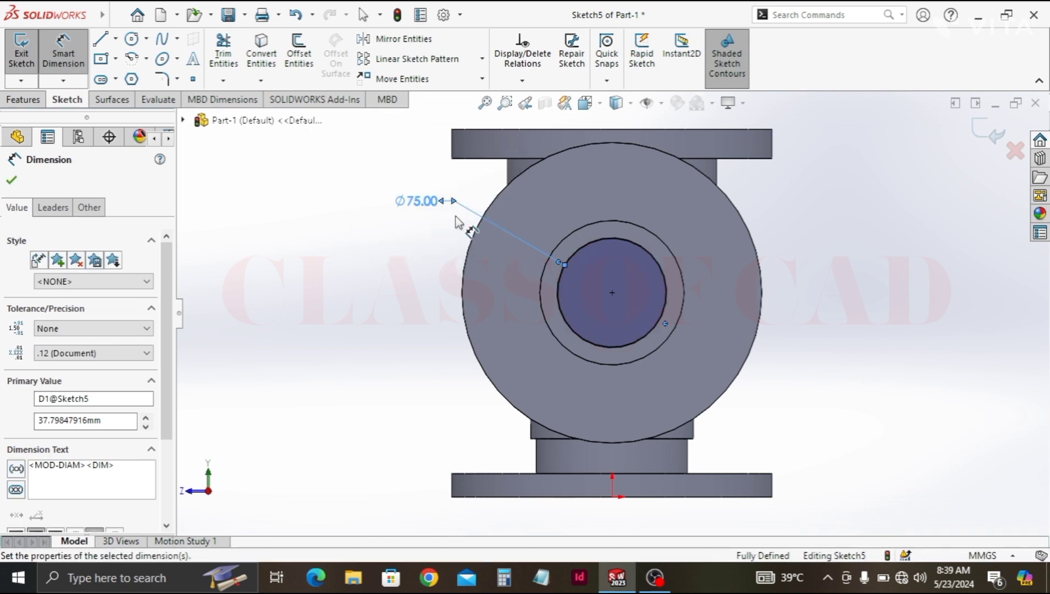
key(Escape)
key(Escape)
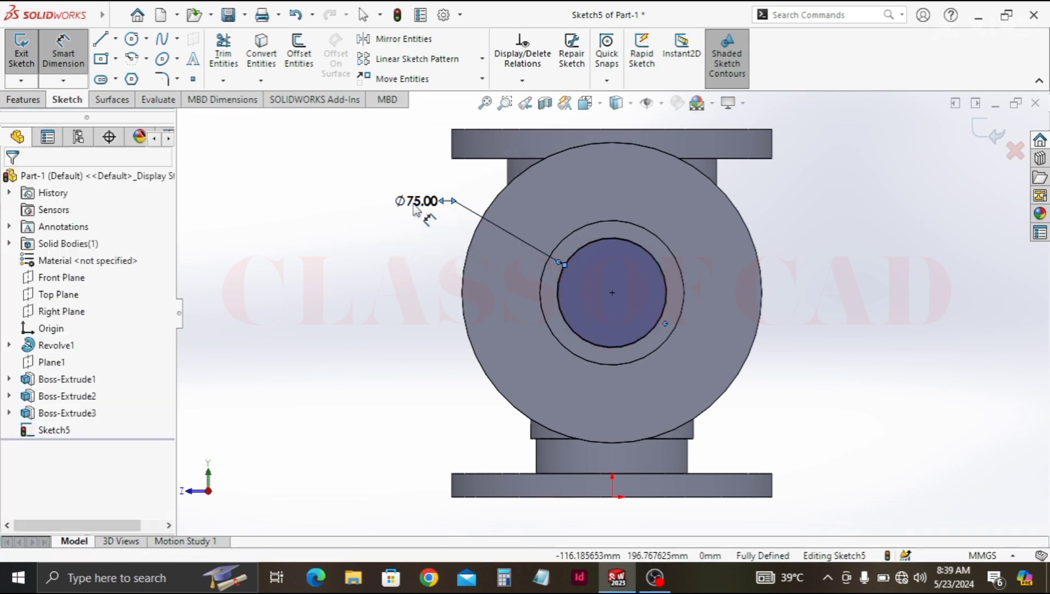
Step: Cut the 75 mm circle through the side branch using Extruded Cut with the Up To Next end condition
click(37, 99)
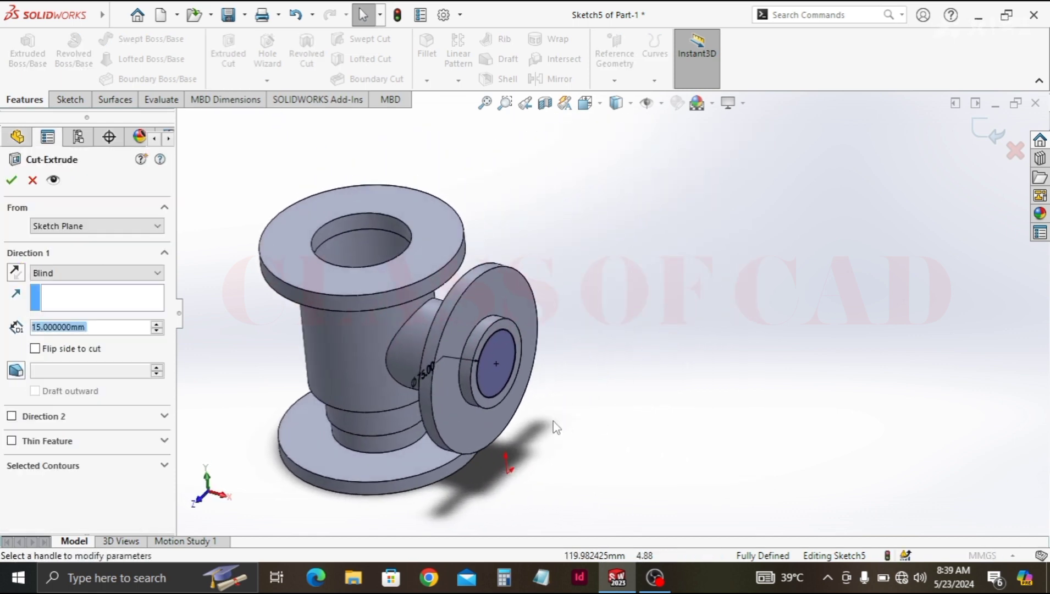
click(60, 273)
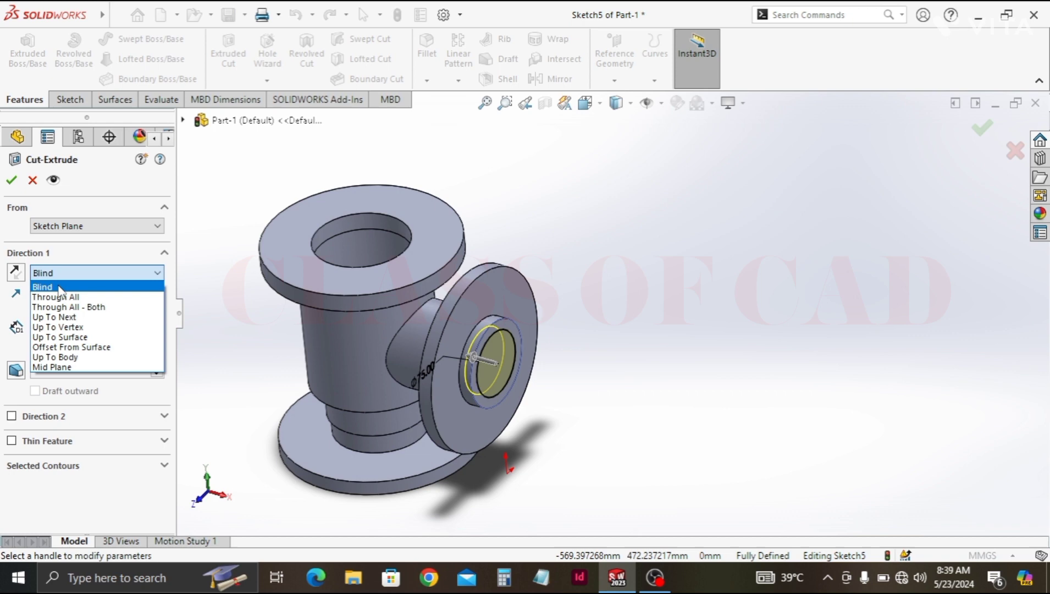
click(55, 316)
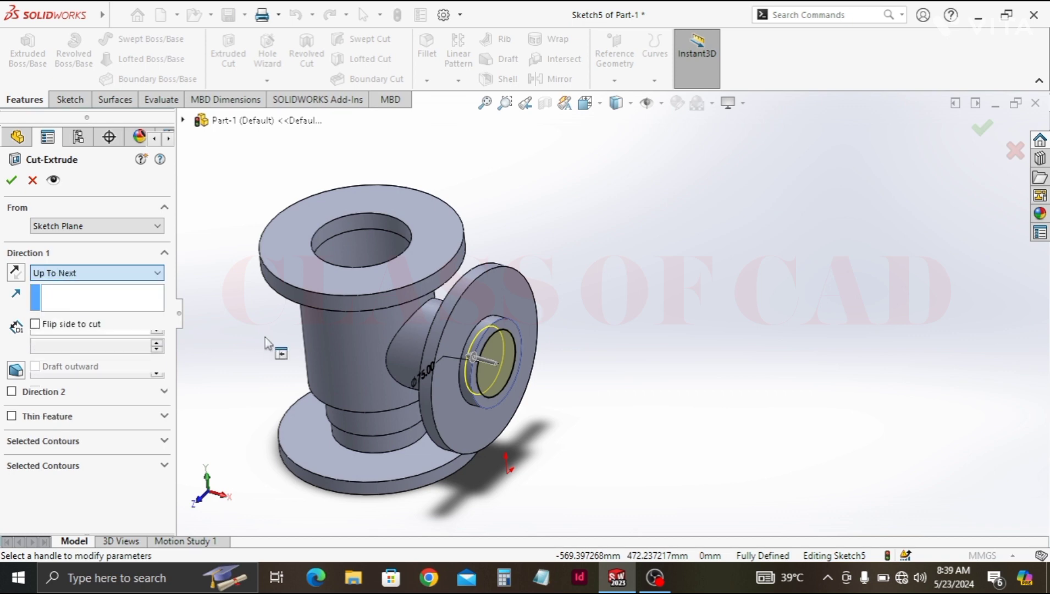
click(11, 180)
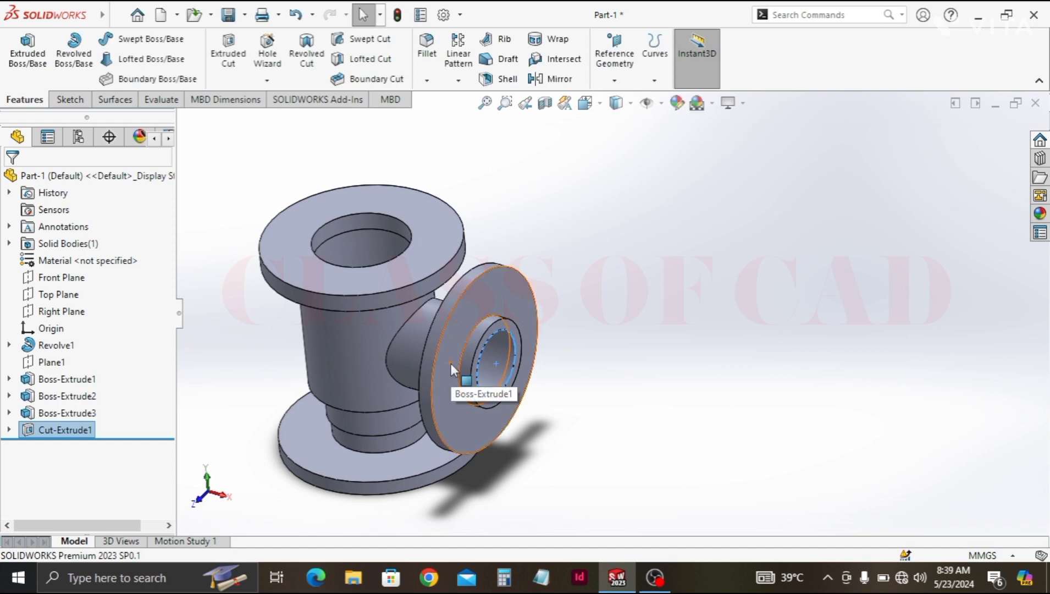
Step: Fillet the side branch junction edge and the two step edges above the lower flange with a 10 mm radius
click(428, 55)
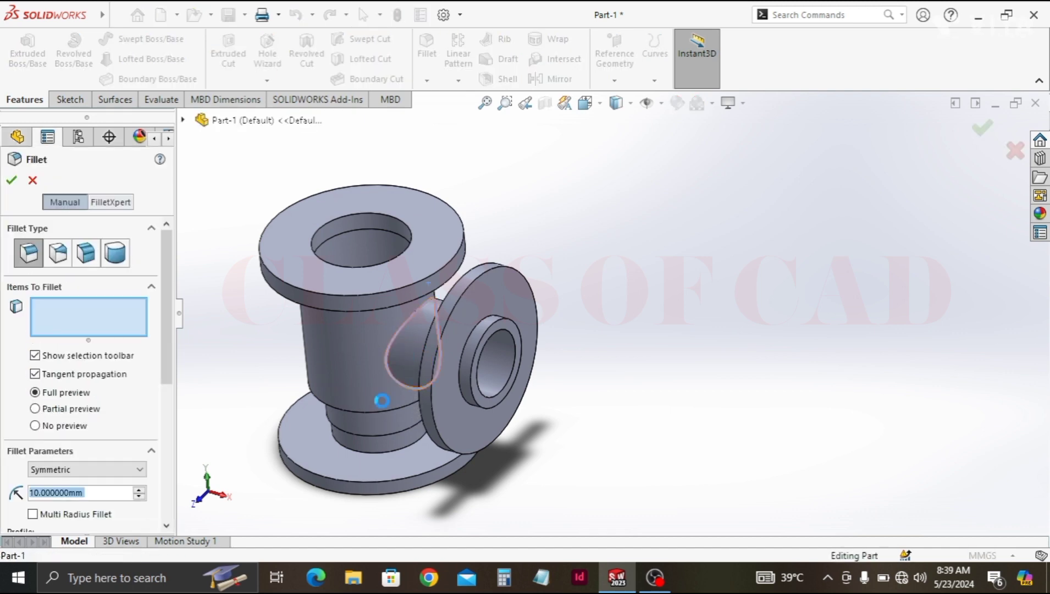
click(391, 377)
mouse_move(391, 377)
middle_down()
mouse_move(402, 324)
mouse_move(402, 359)
mouse_move(390, 367)
middle_up()
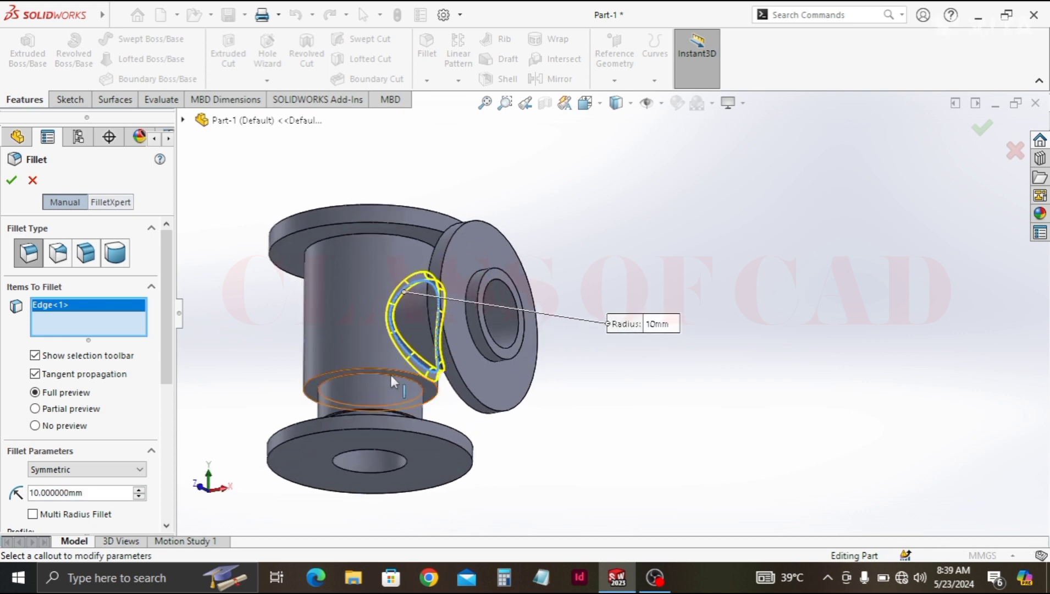
click(392, 373)
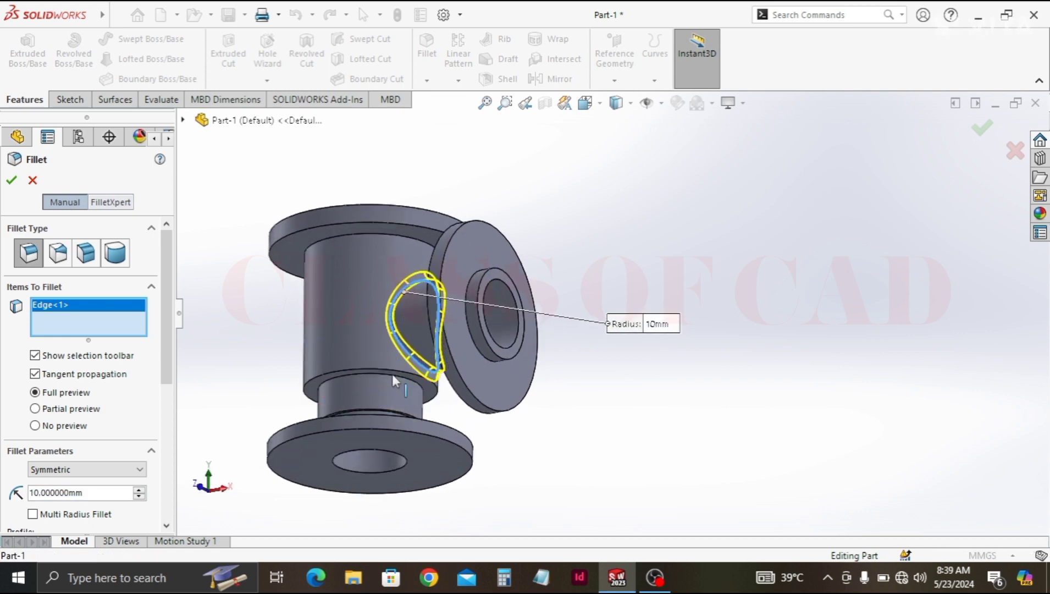
scroll(401, 413, down, 5)
scroll(461, 390, down, 3)
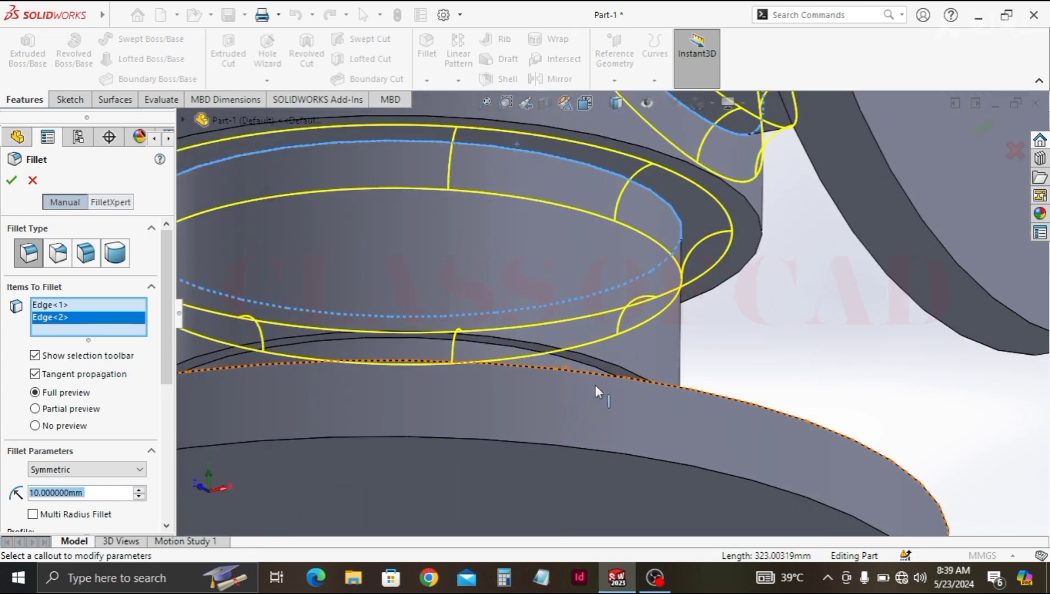
click(584, 362)
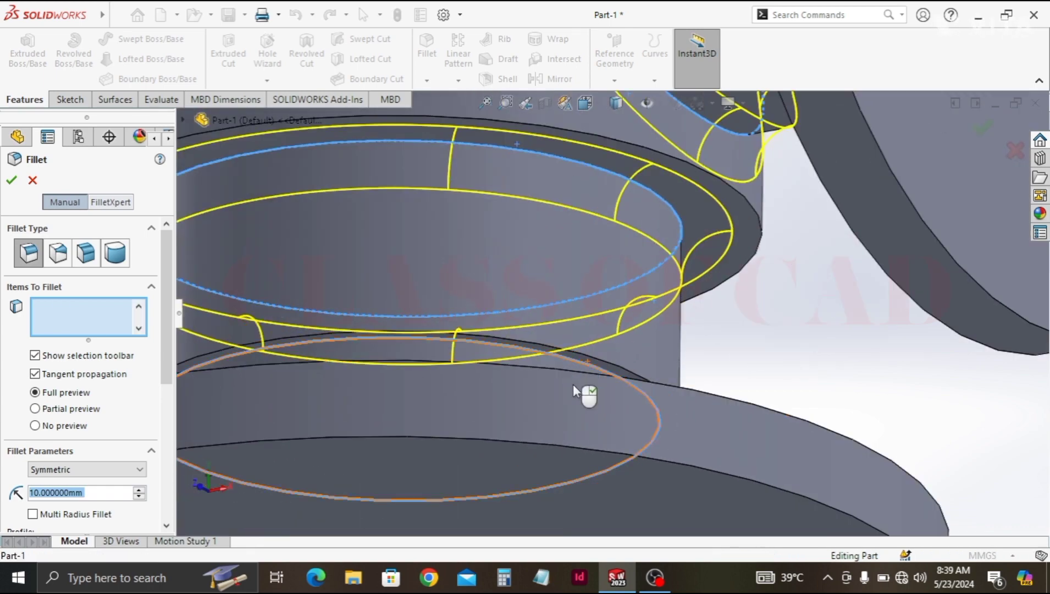
scroll(573, 385, up, 3)
middle_drag(511, 300, 511, 253)
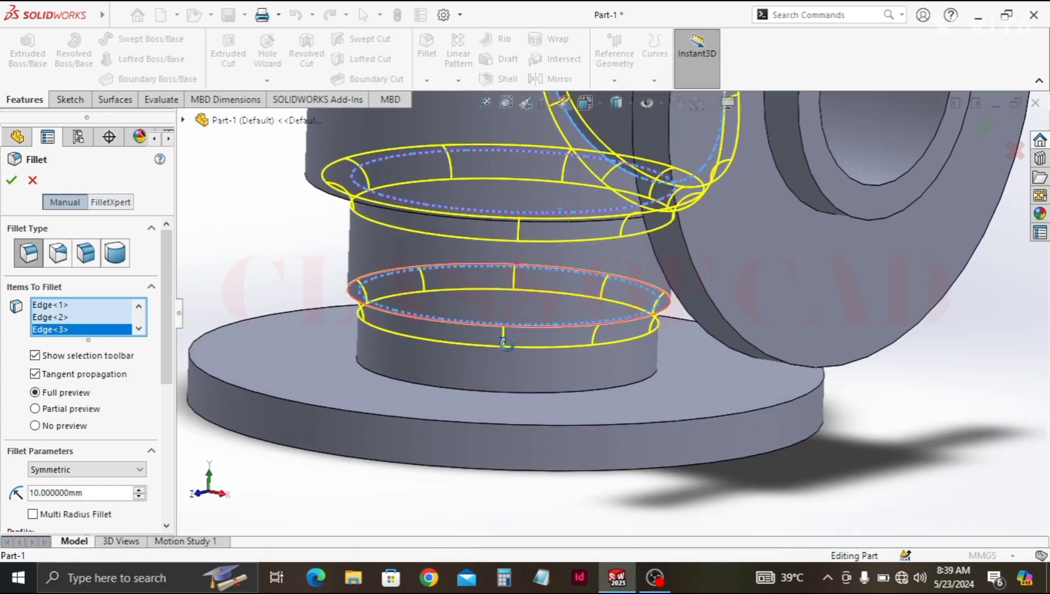
click(11, 180)
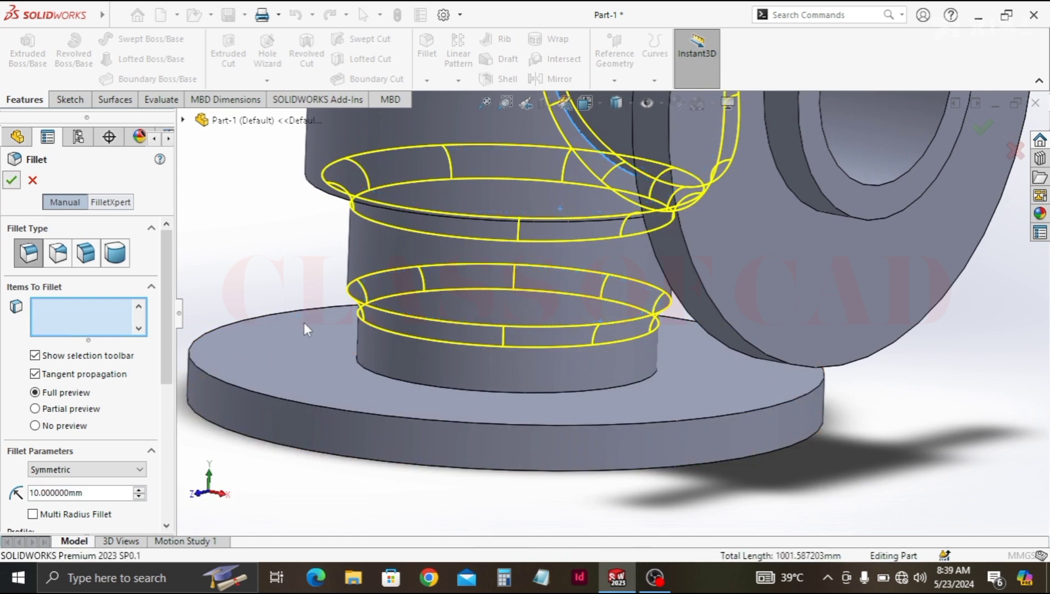
Step: Sketch a circle about 17 mm in diameter on the upper flange's top face, directly in line with the origin
scroll(611, 395, up, 5)
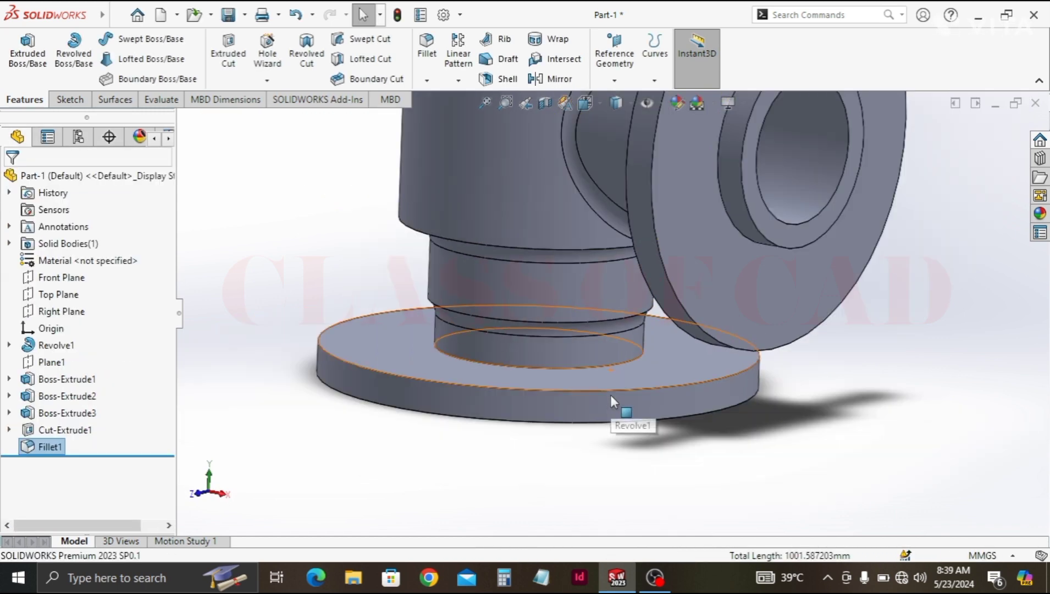
click(611, 395)
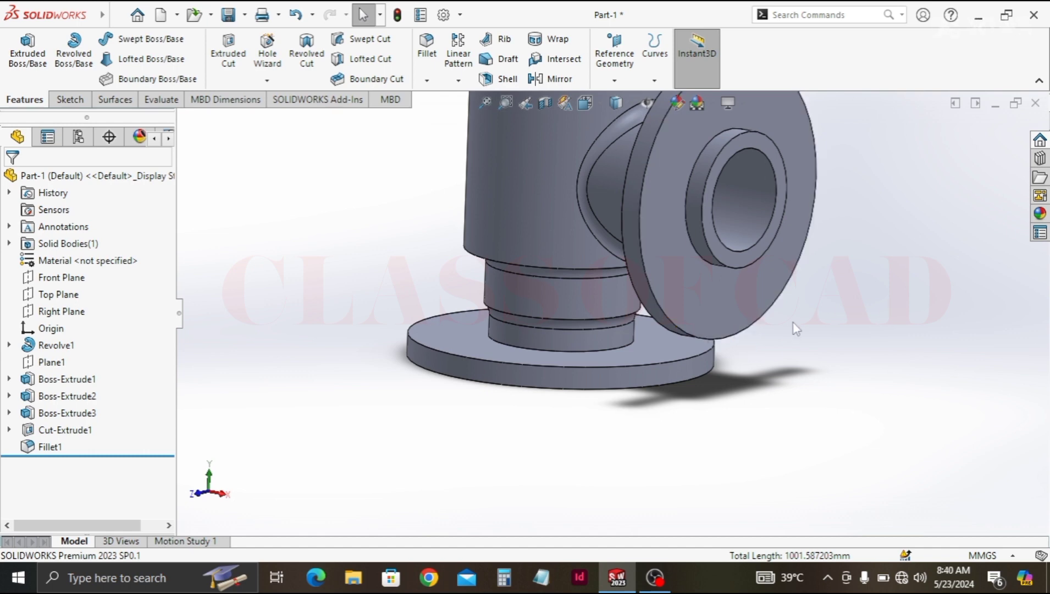
scroll(770, 354, up, 4)
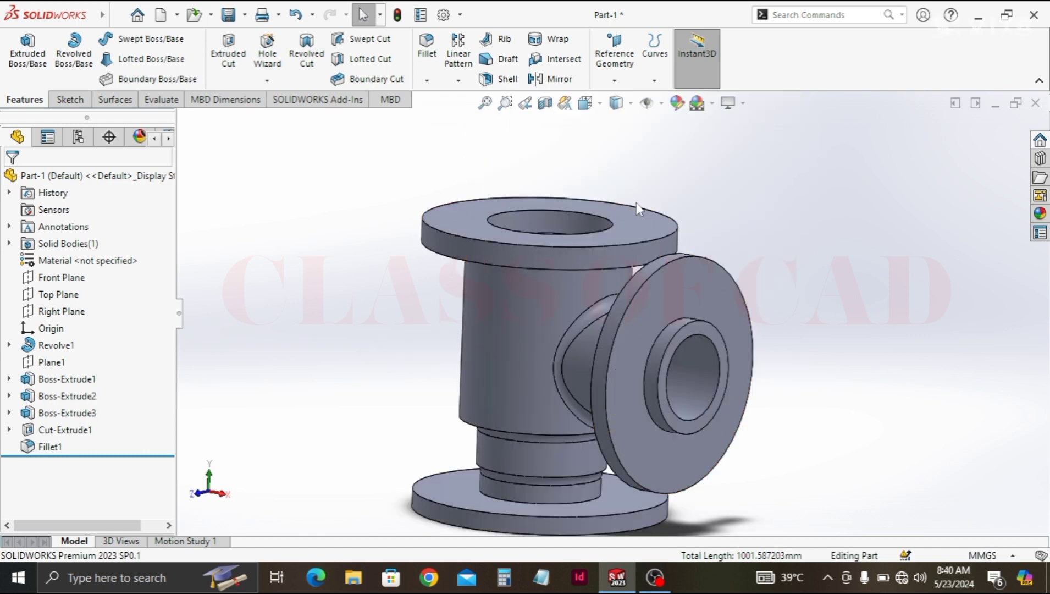
click(631, 217)
click(698, 146)
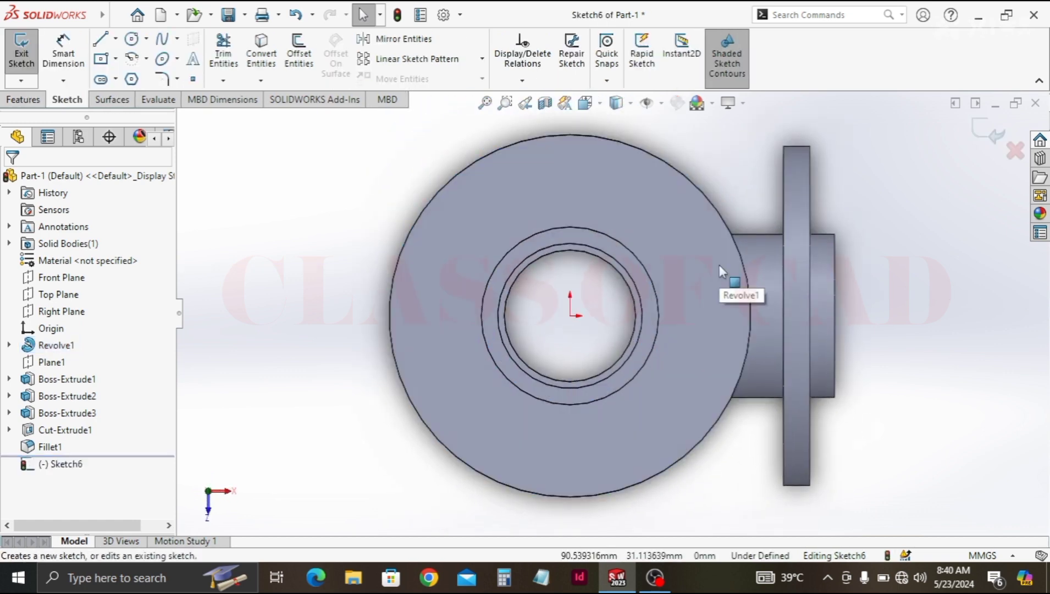
click(131, 40)
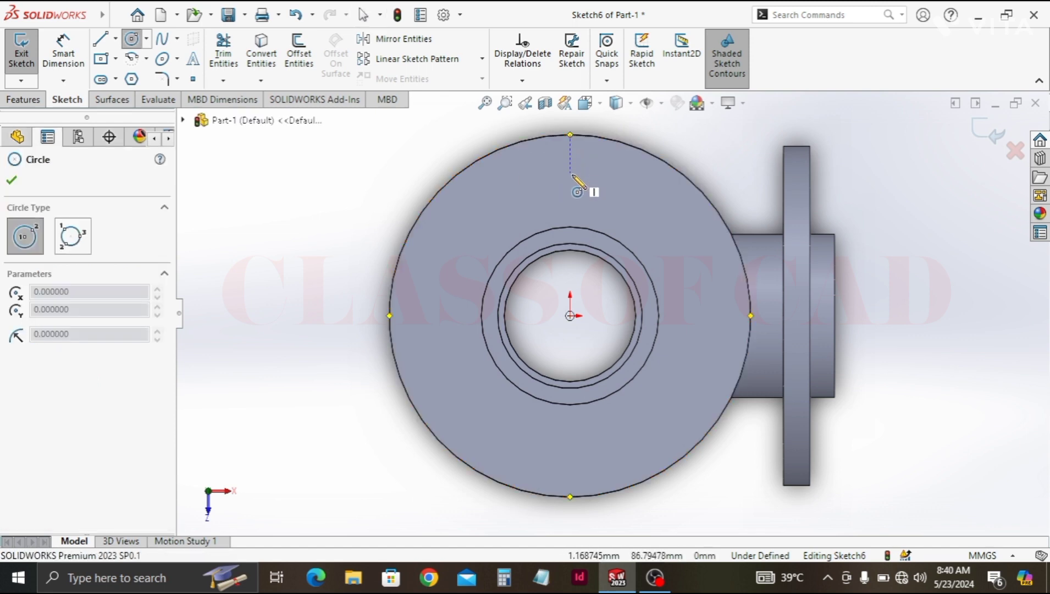
click(570, 177)
click(561, 168)
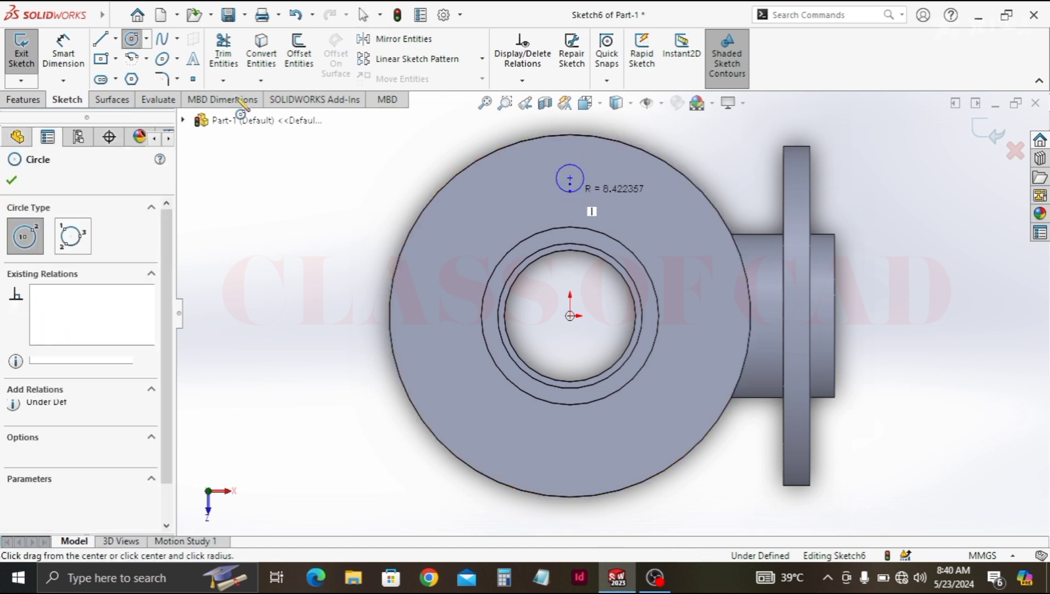
Step: Dimension the bolt-hole circle's diameter as 15 mm
click(54, 54)
click(577, 188)
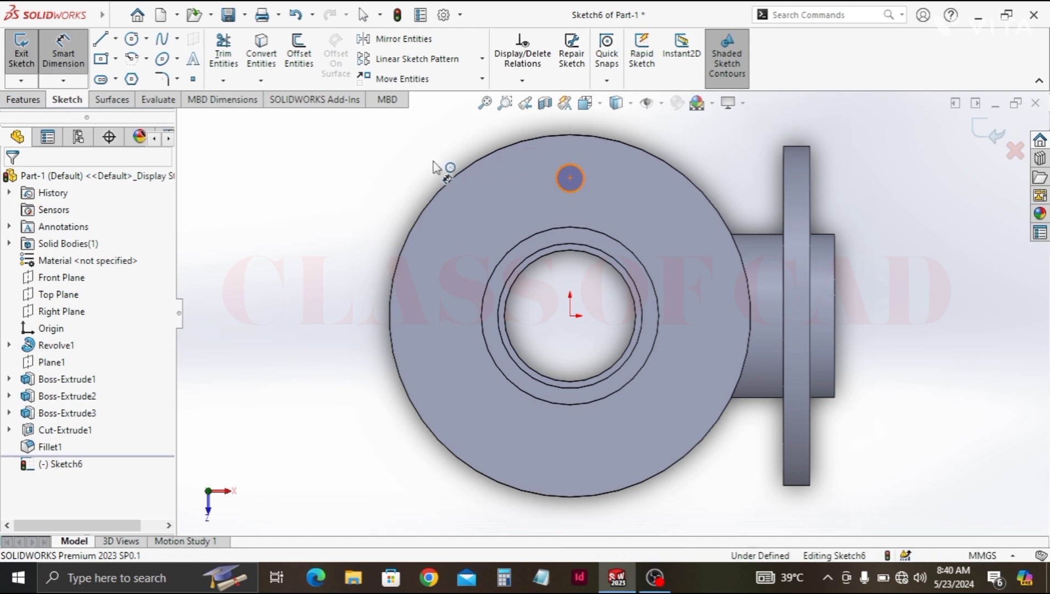
click(426, 162)
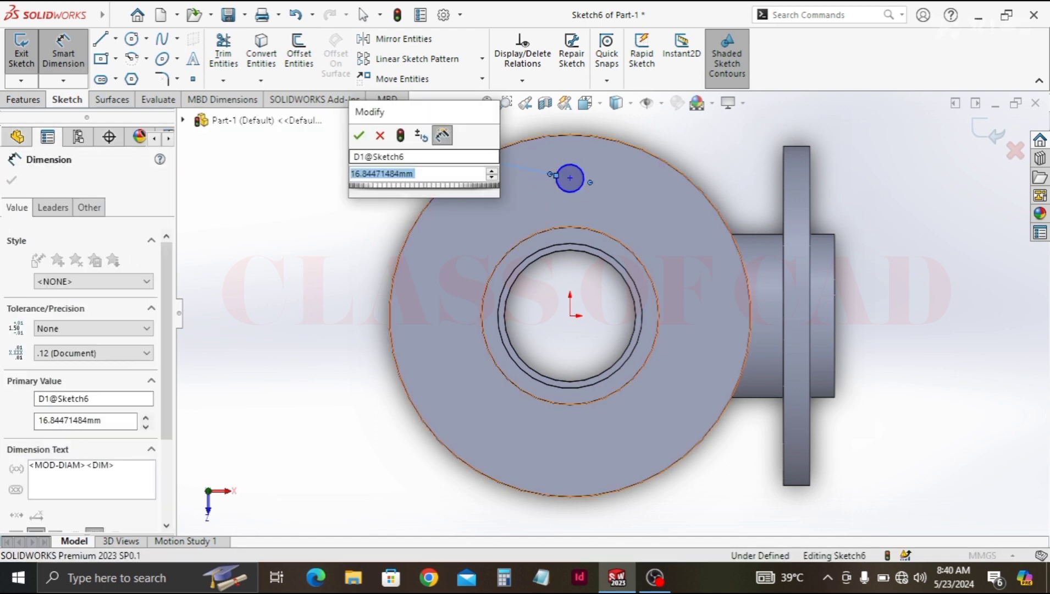
text(15)
key(Escape)
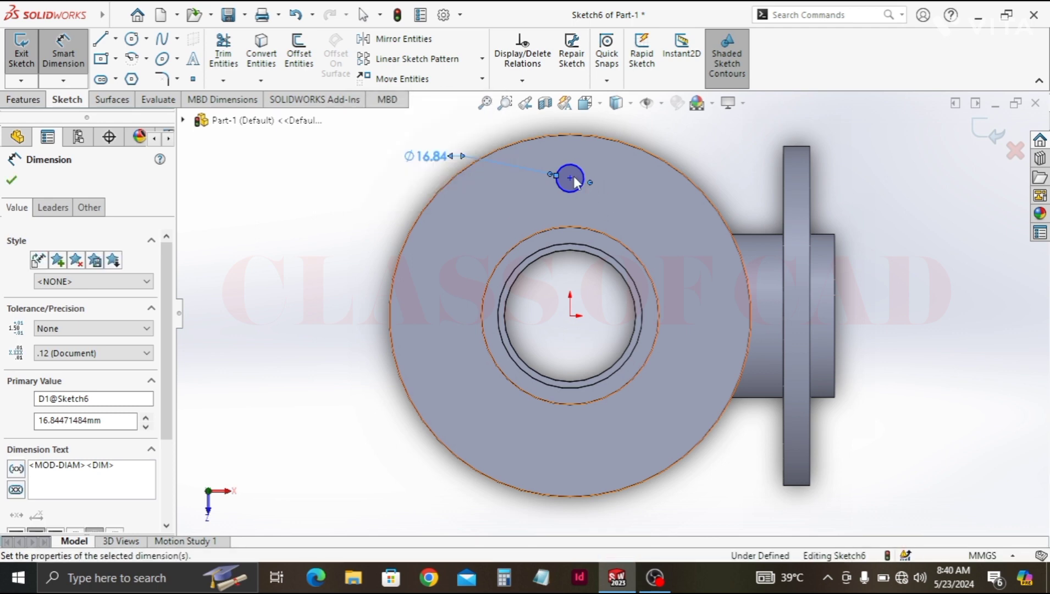
Step: Dimension the distance from the bolt-hole circle's centre to the origin as 85 mm
click(571, 316)
click(456, 261)
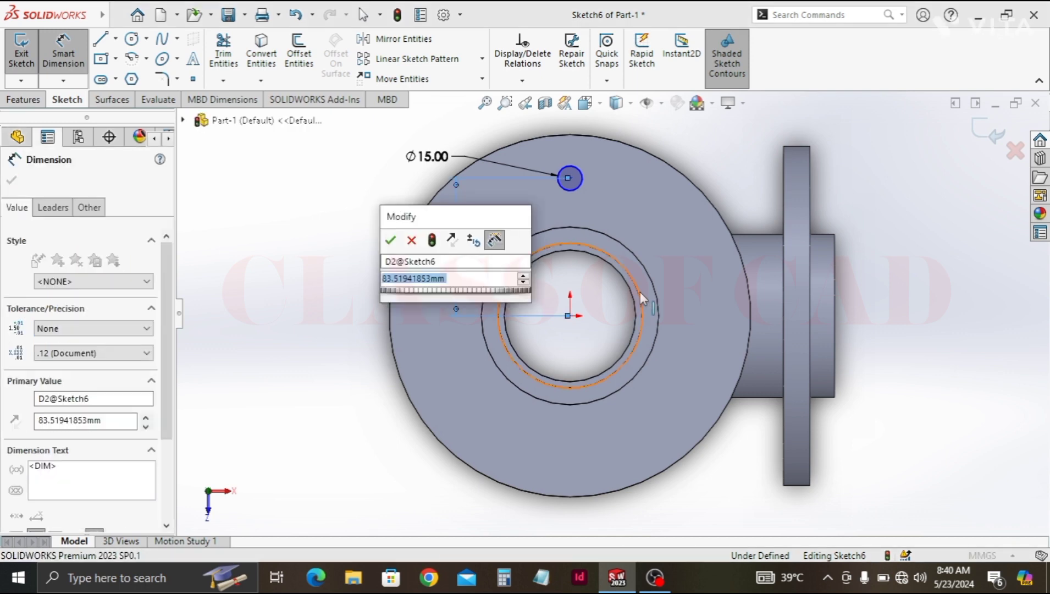
text(65)
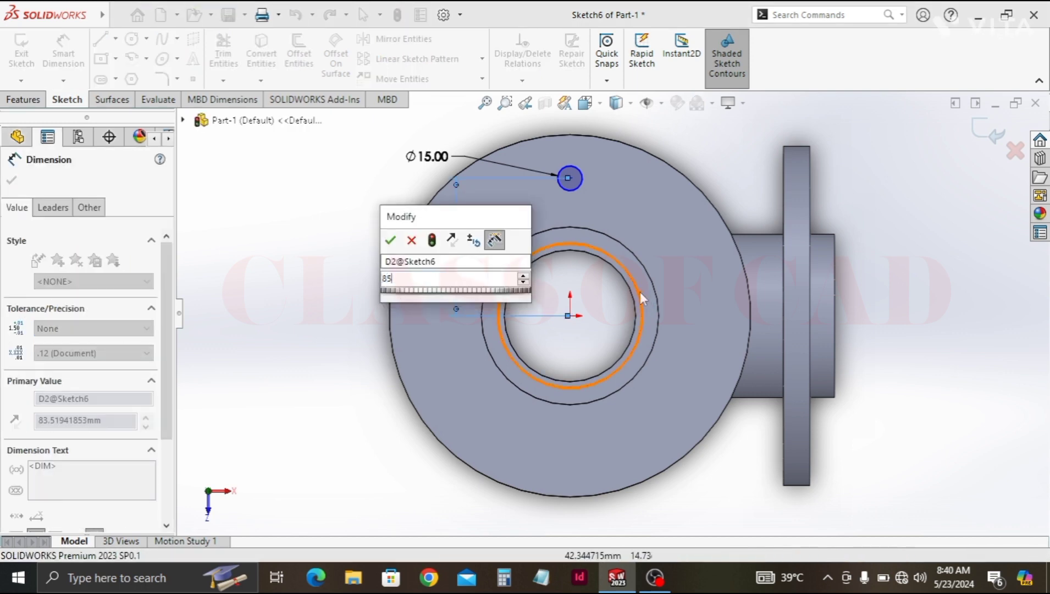
key(Return)
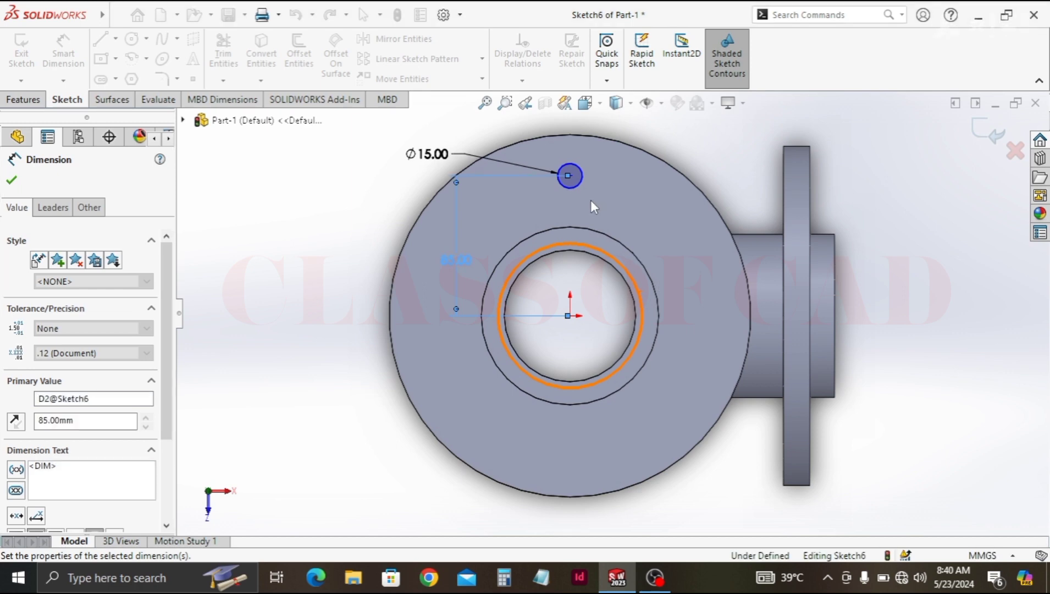
key(Escape)
Step: Add a vertical relation between the bolt-hole circle's centre and the origin
click(571, 176)
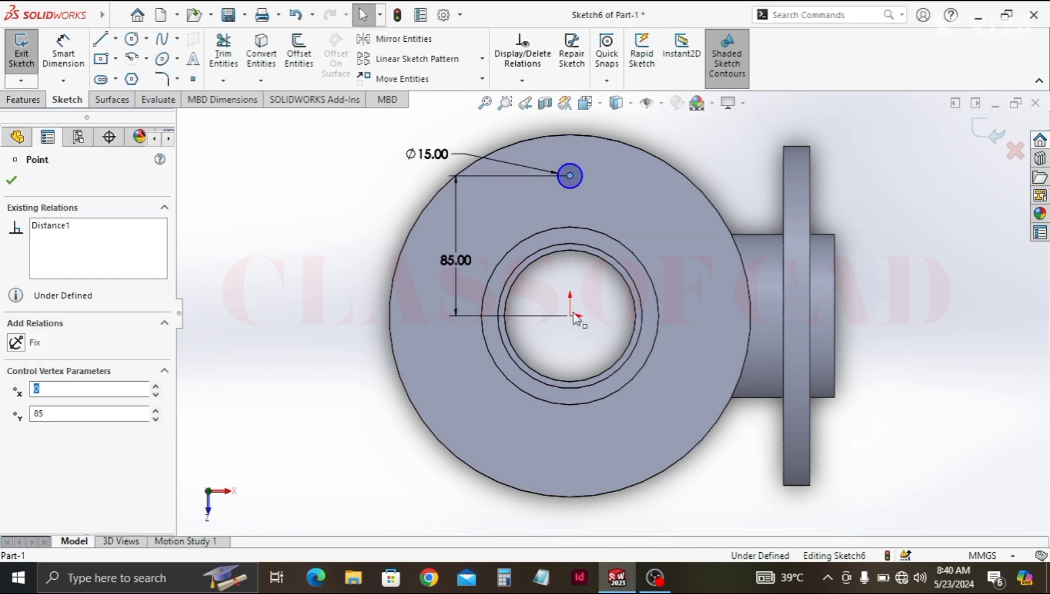
click(572, 316)
ctrl+click(581, 319)
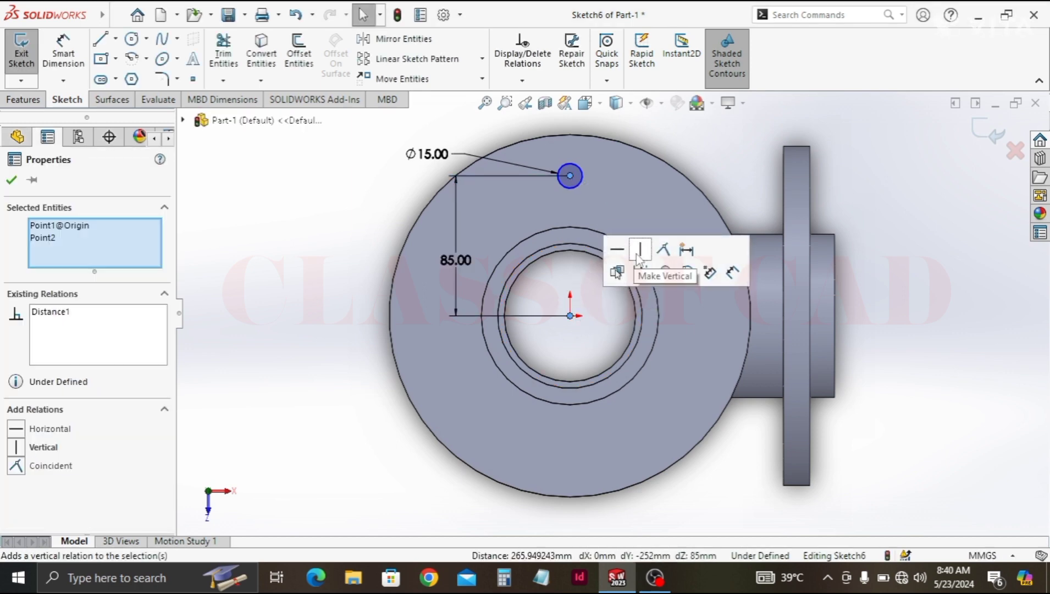
click(616, 246)
key(Escape)
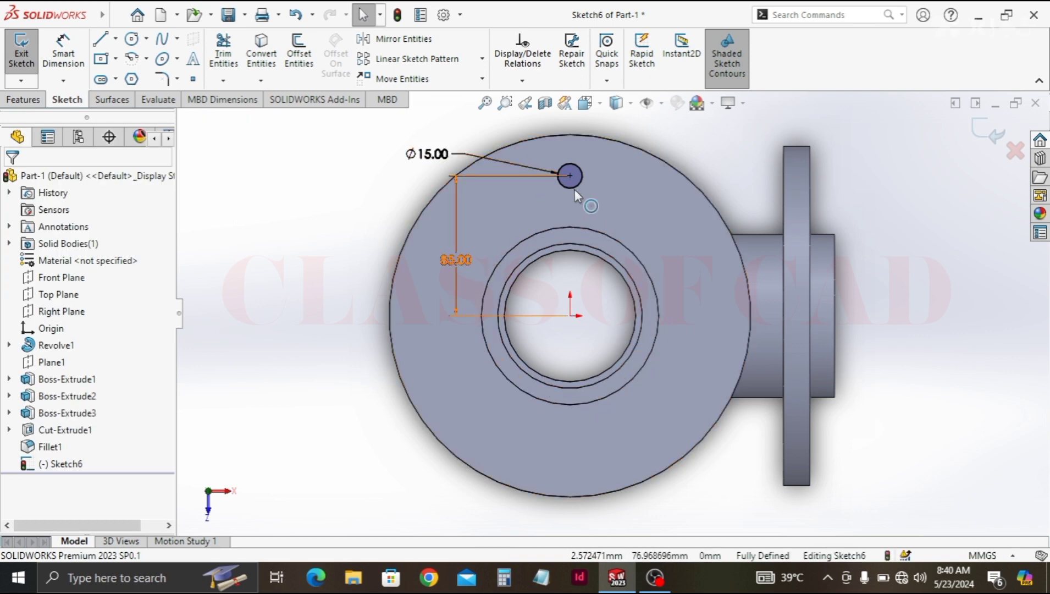
Step: Create a circular sketch pattern of the 15 mm circle around the origin with 6 equally spaced instances over 360 degrees
click(569, 175)
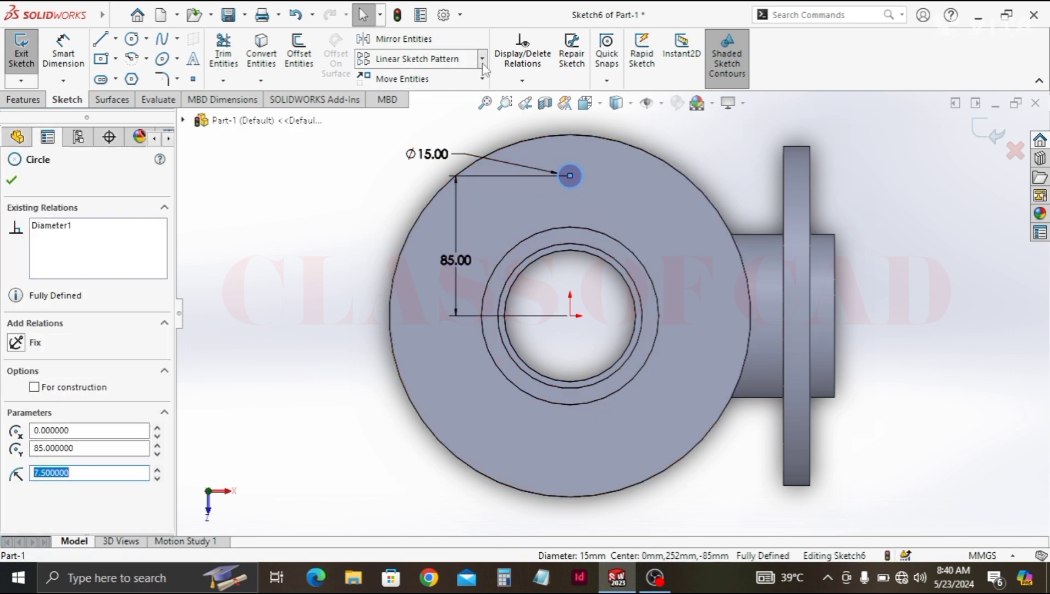
click(481, 59)
click(444, 97)
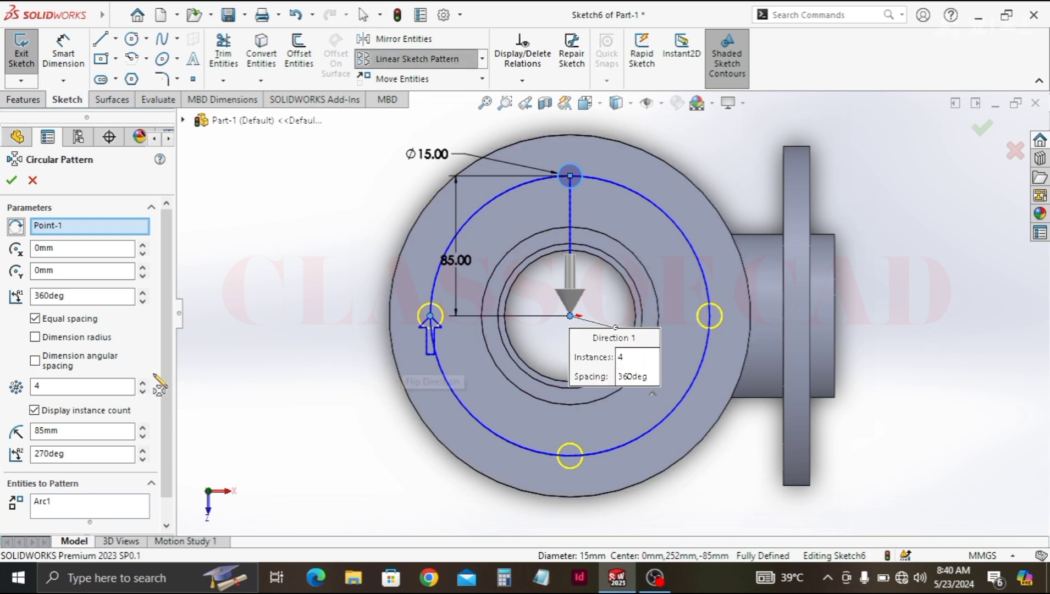
double_click(55, 386)
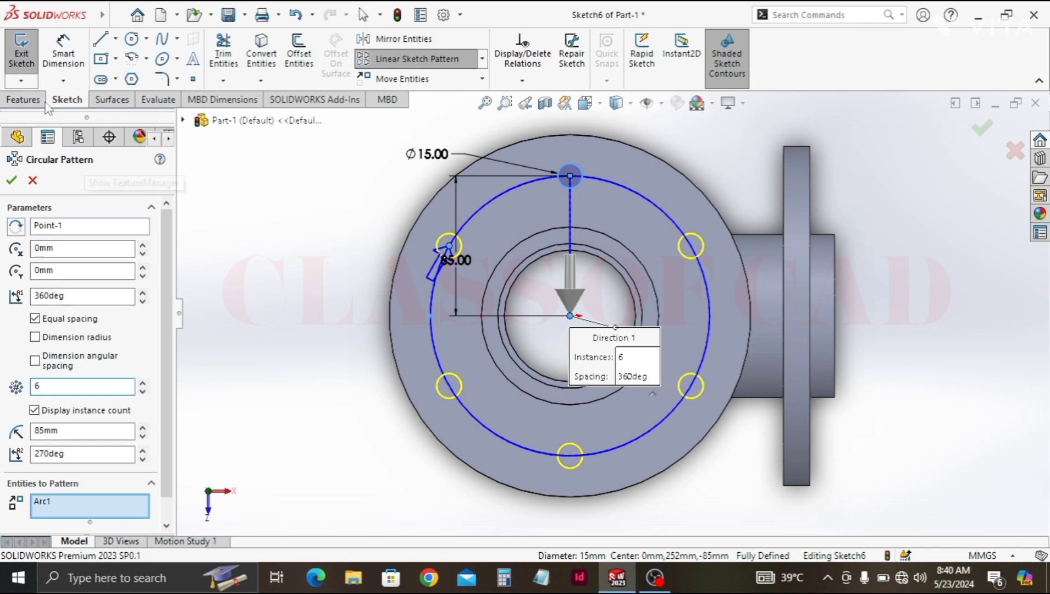
click(12, 180)
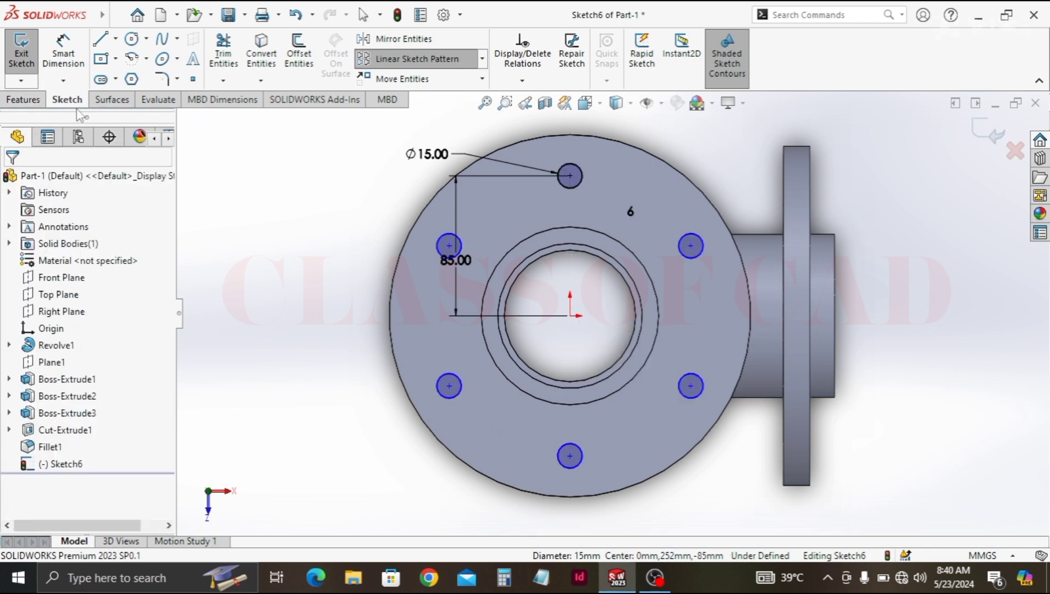
Step: Cut the six 15 mm circles through the upper flange using Extruded Cut with the Up To Next end condition
click(42, 101)
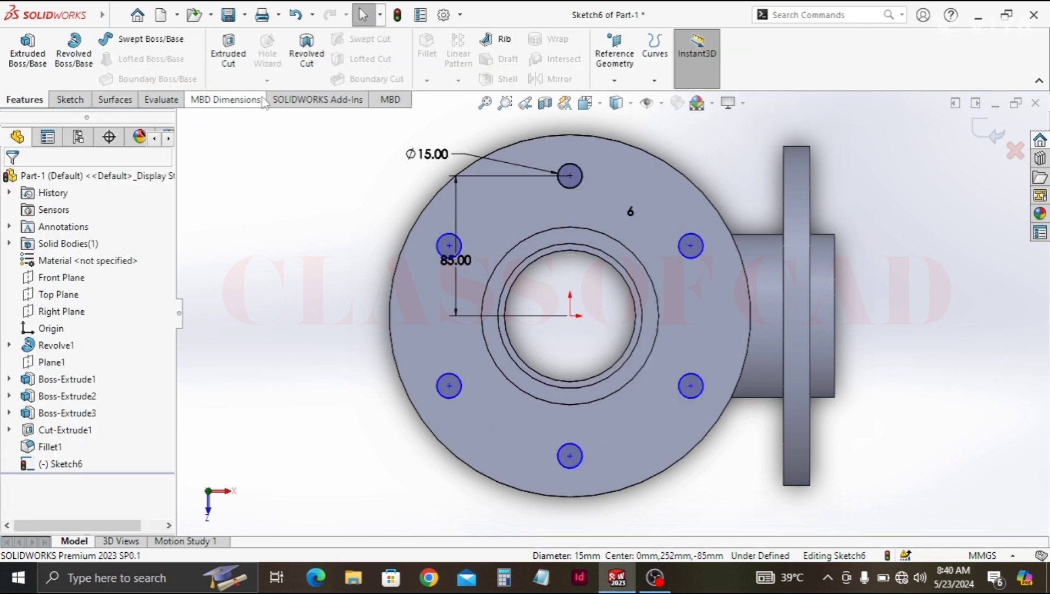
click(228, 55)
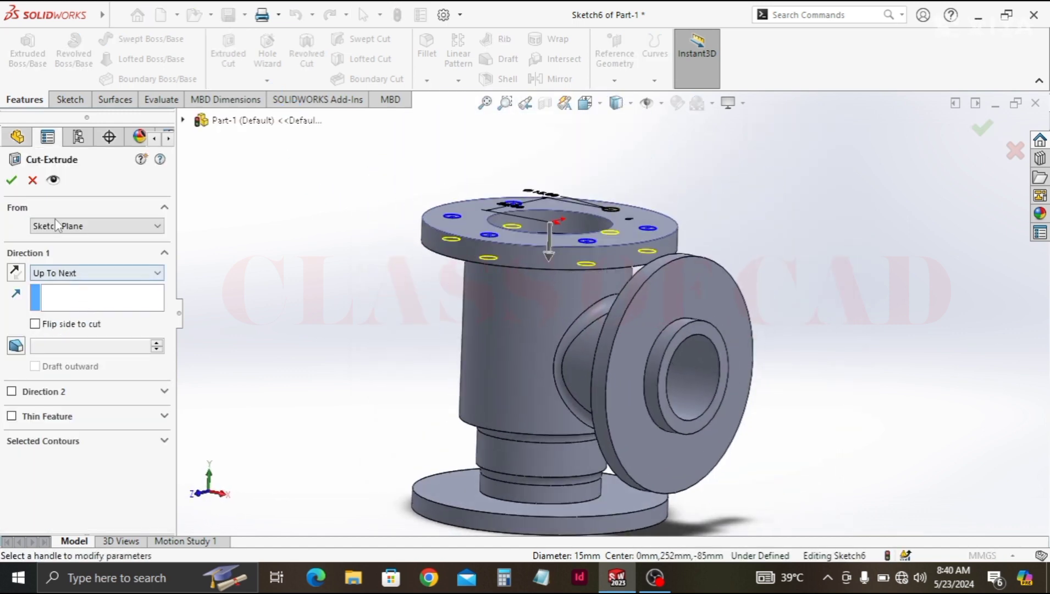
click(11, 183)
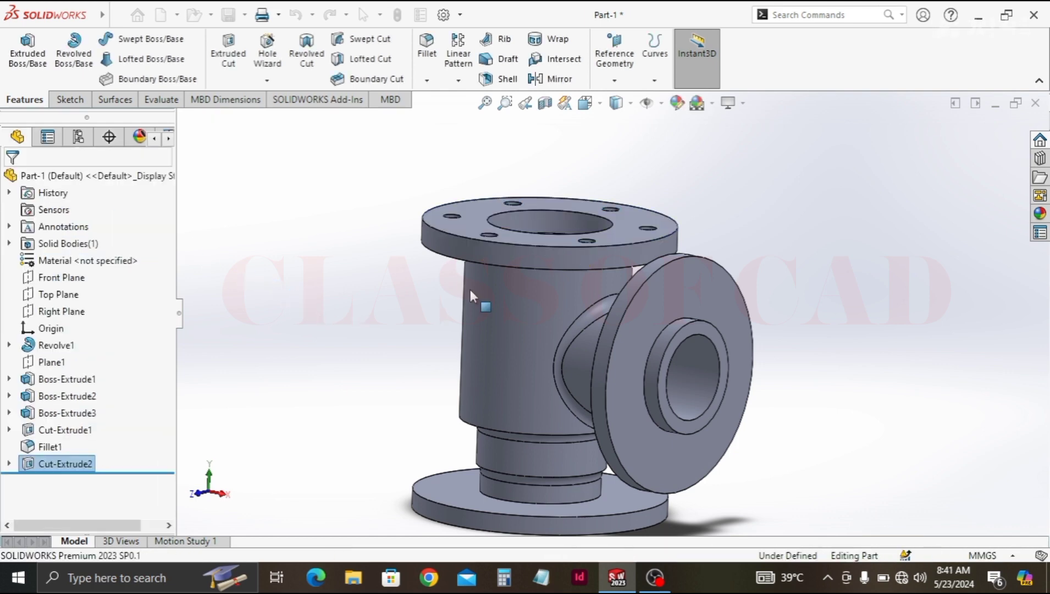
Step: Sketch a small bolt-hole circle on the lower flange's bottom face, vertically aligned with the origin
middle_drag(496, 294, 497, 379)
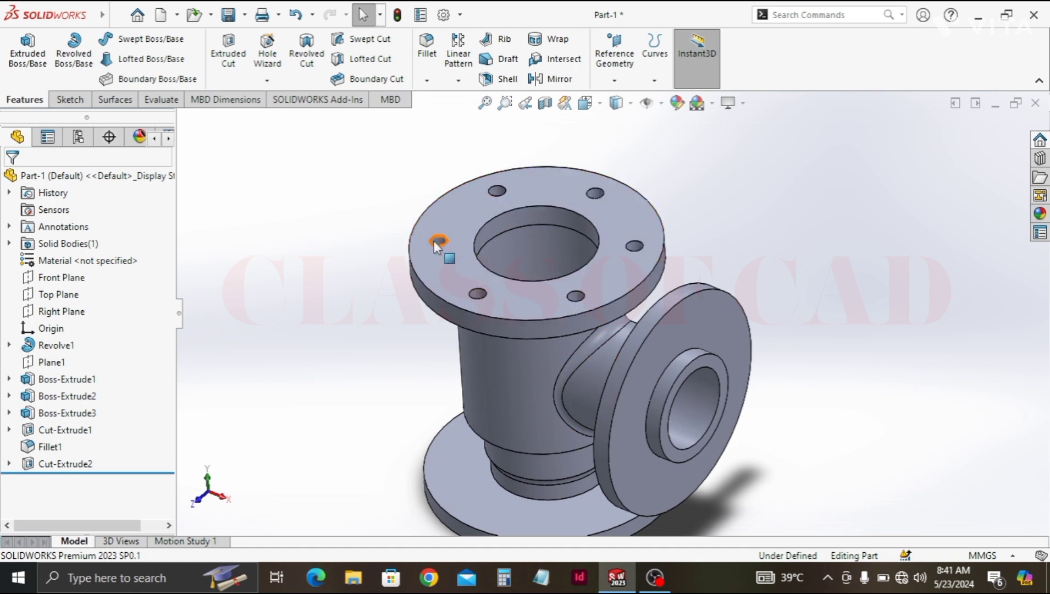
middle_drag(536, 300, 572, 346)
middle_drag(693, 300, 678, 145)
click(495, 416)
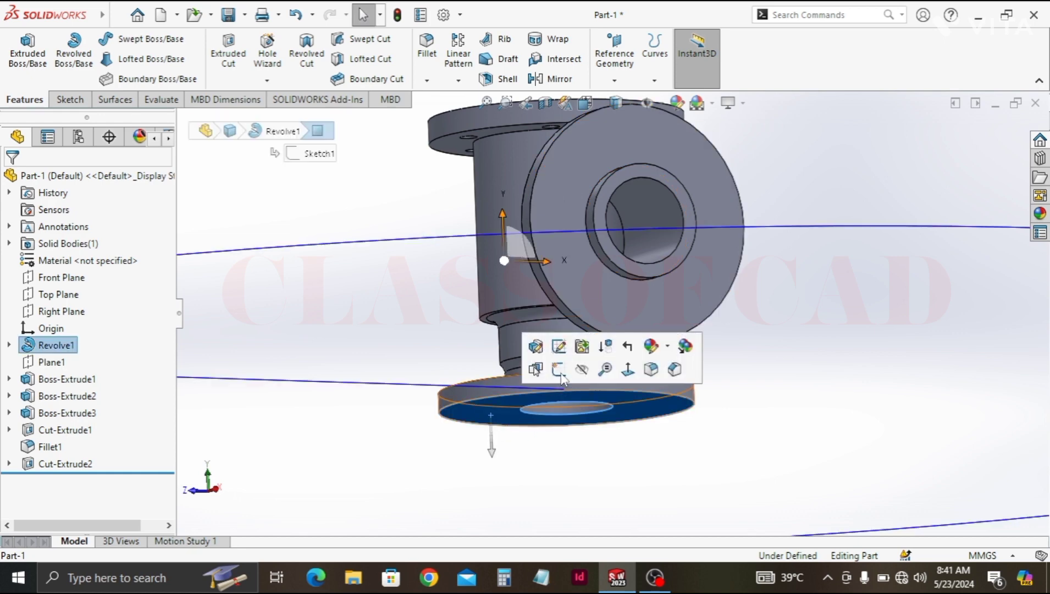
click(558, 369)
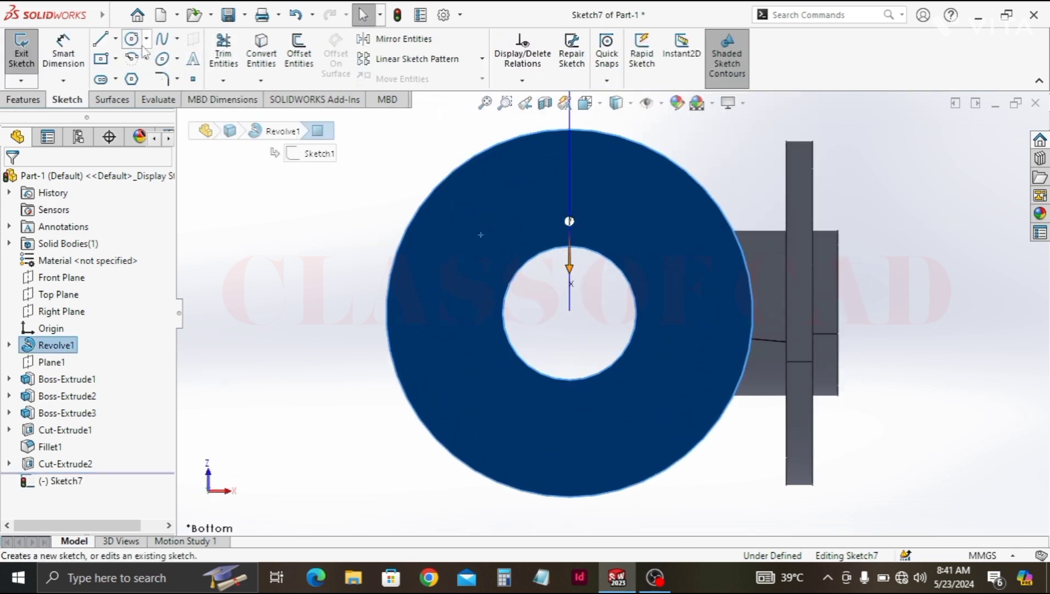
key(c)
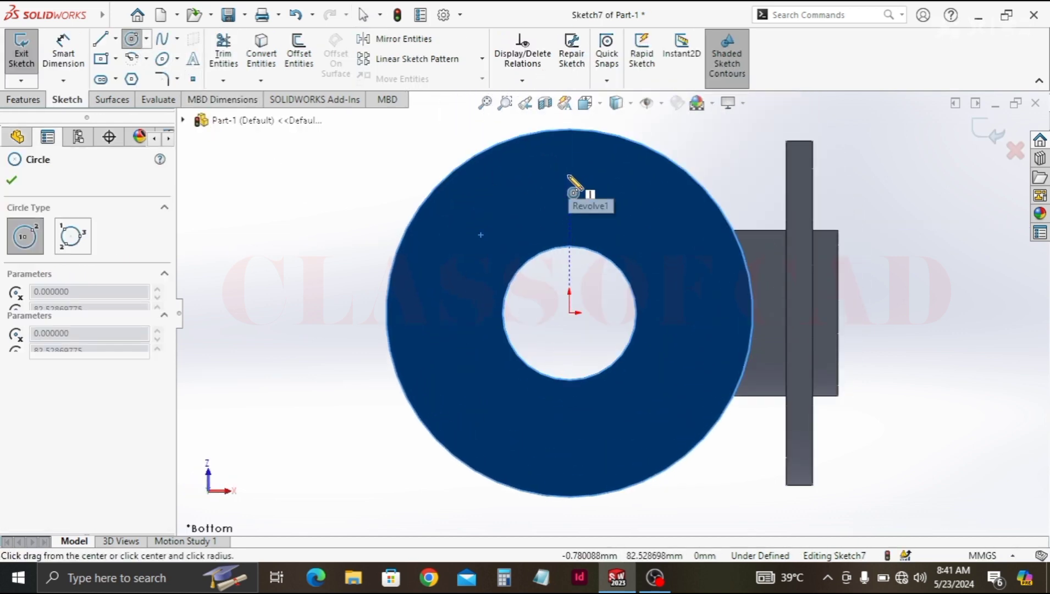
click(569, 176)
click(569, 189)
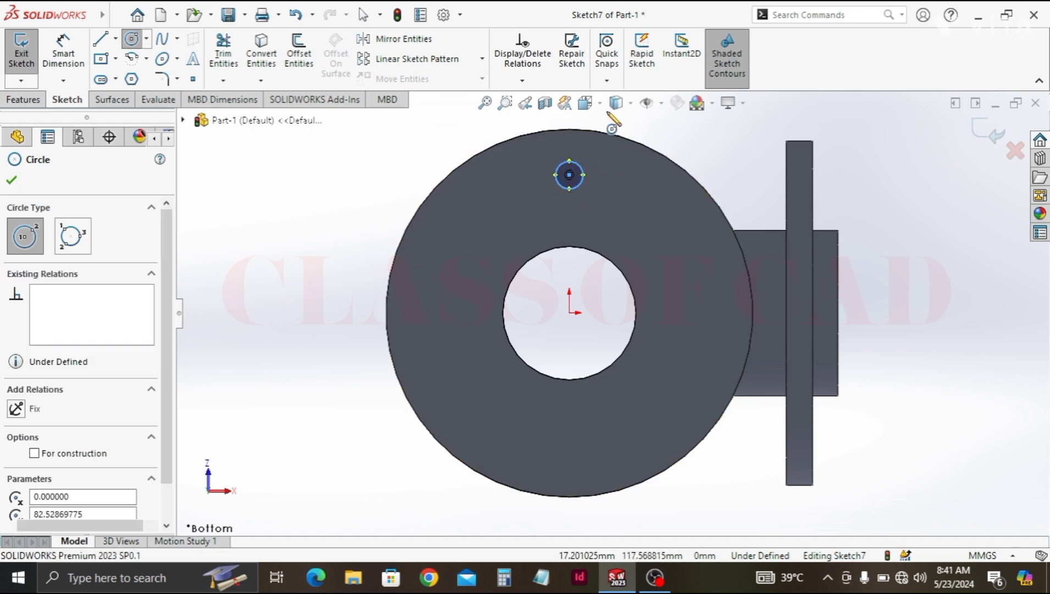
Step: Finish the circle and change the display style to Hidden Lines Visible
key(Escape)
click(617, 103)
click(624, 189)
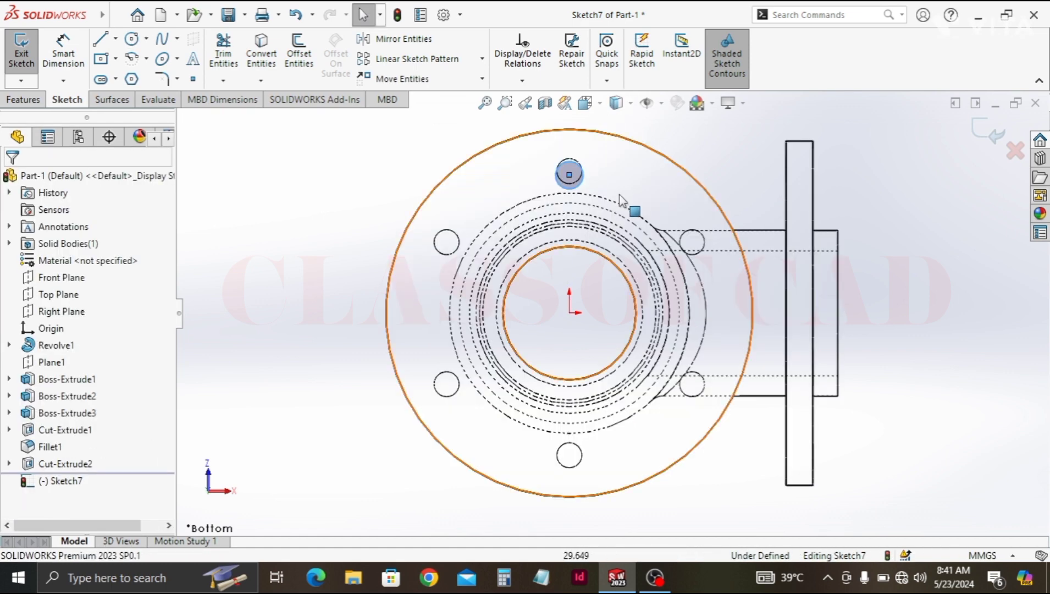
Step: Make the sketched bolt-hole circle concentric with the upper flange's matching hole edge
click(568, 162)
scroll(572, 165, down, 3)
click(575, 209)
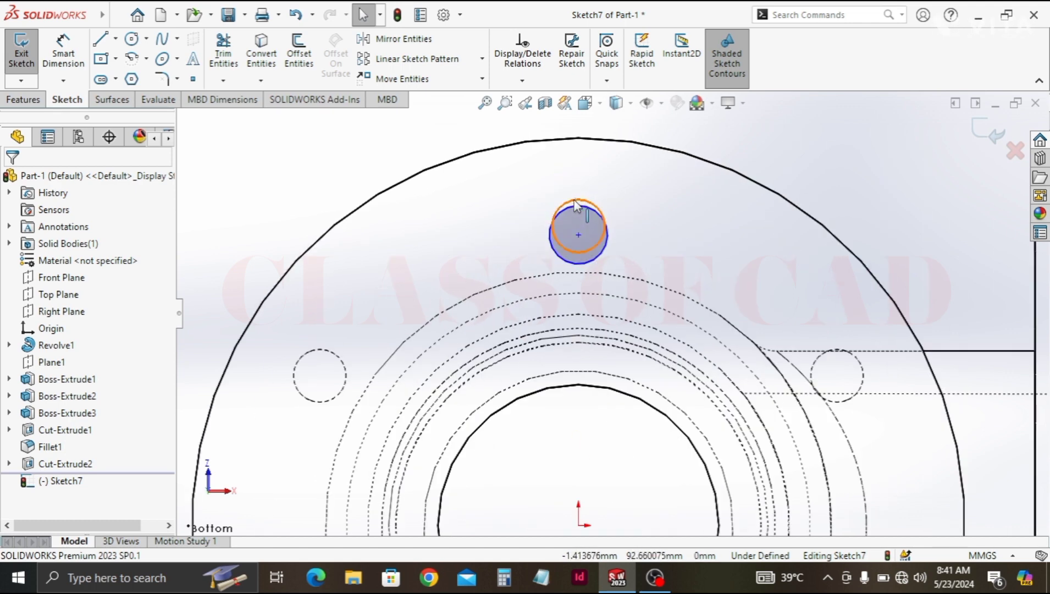
ctrl+click(573, 229)
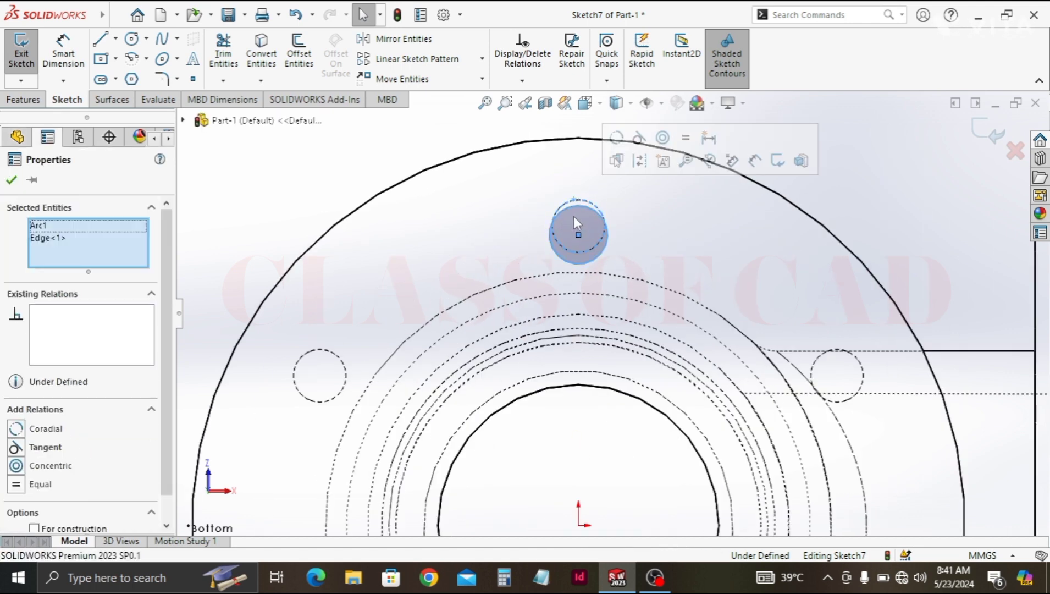
click(663, 139)
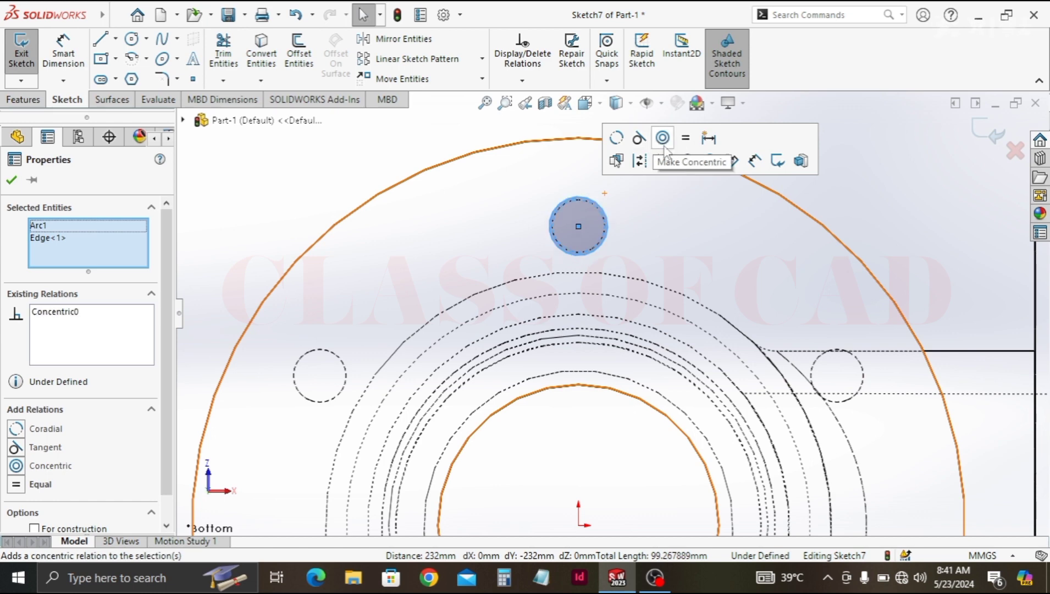
click(580, 243)
click(587, 228)
scroll(587, 228, up, 1)
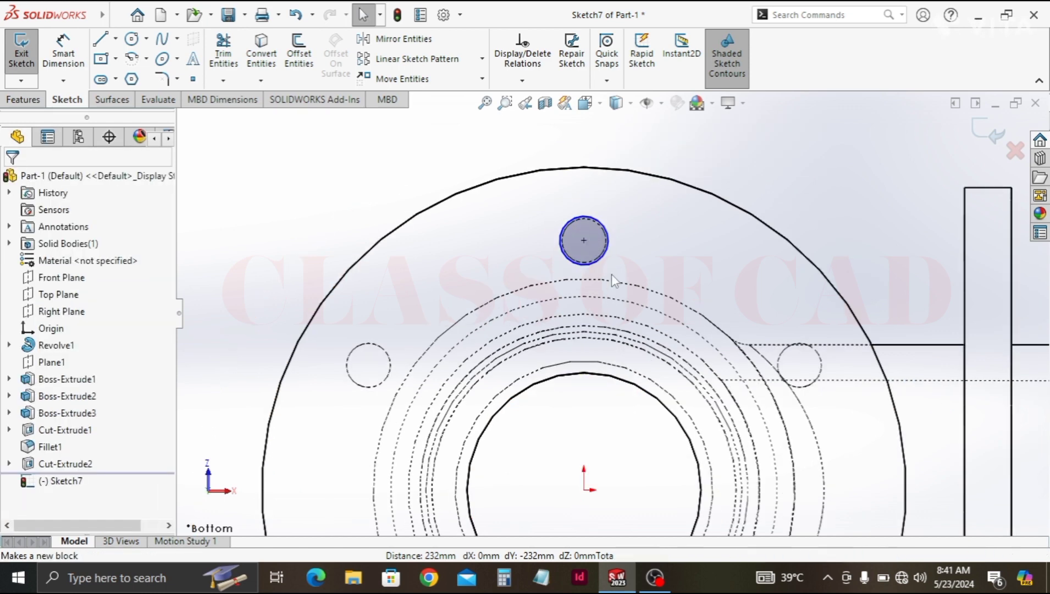
ctrl+middle_drag(611, 273, 592, 211)
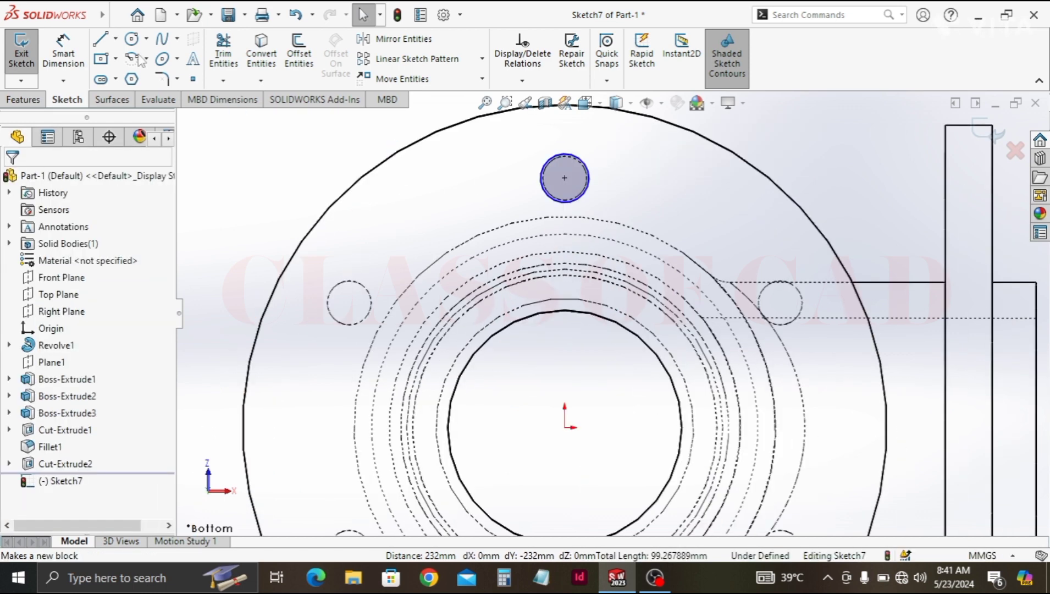
Step: Shrink the bolt-hole circle to about 10.4 mm diameter and make it equal to the upper flange's hole edge
click(572, 165)
scroll(577, 165, down, 5)
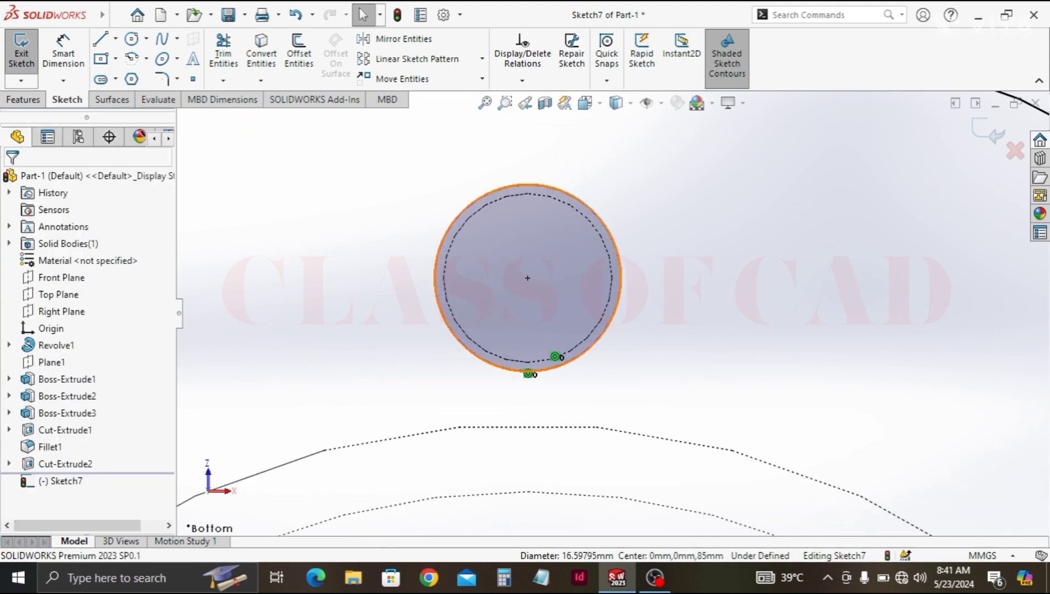
click(589, 207)
click(589, 208)
mouse_move(593, 211)
mouse_down()
mouse_move(603, 226)
mouse_move(577, 223)
mouse_move(567, 235)
mouse_move(586, 217)
mouse_up()
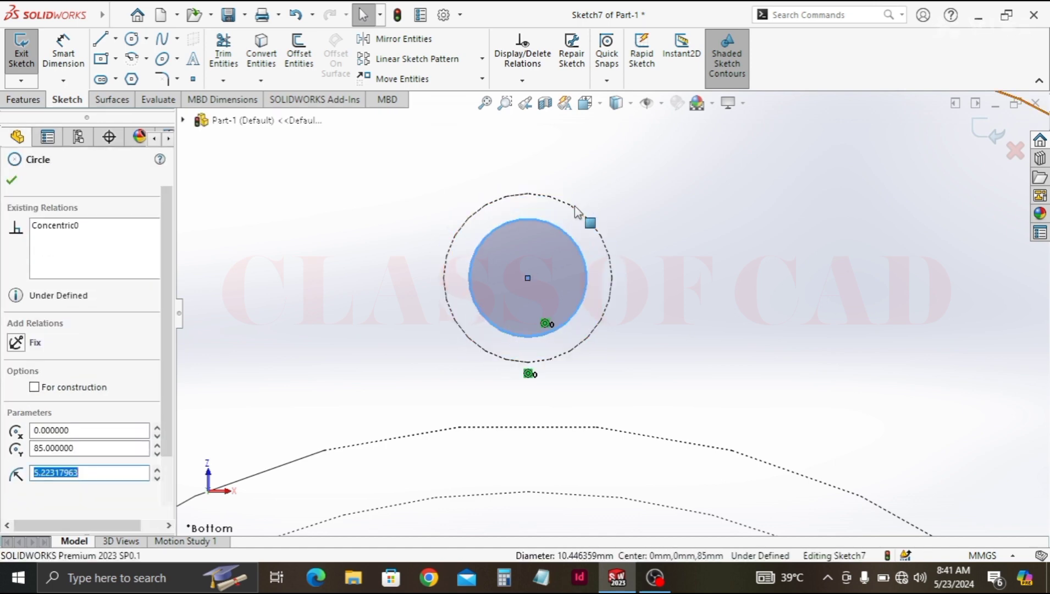
key(Escape)
click(569, 240)
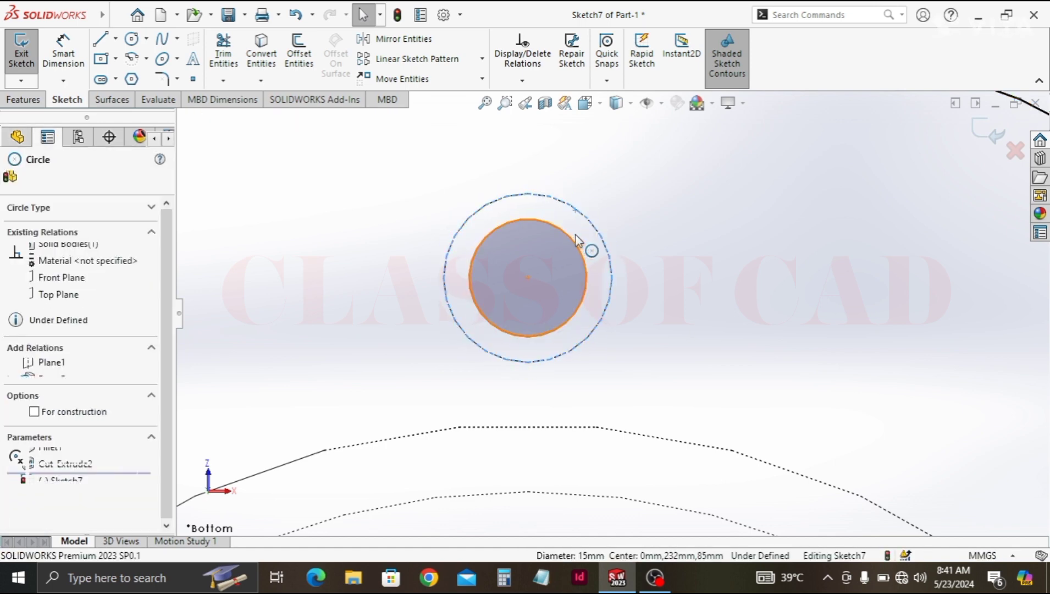
ctrl+click(604, 247)
click(680, 170)
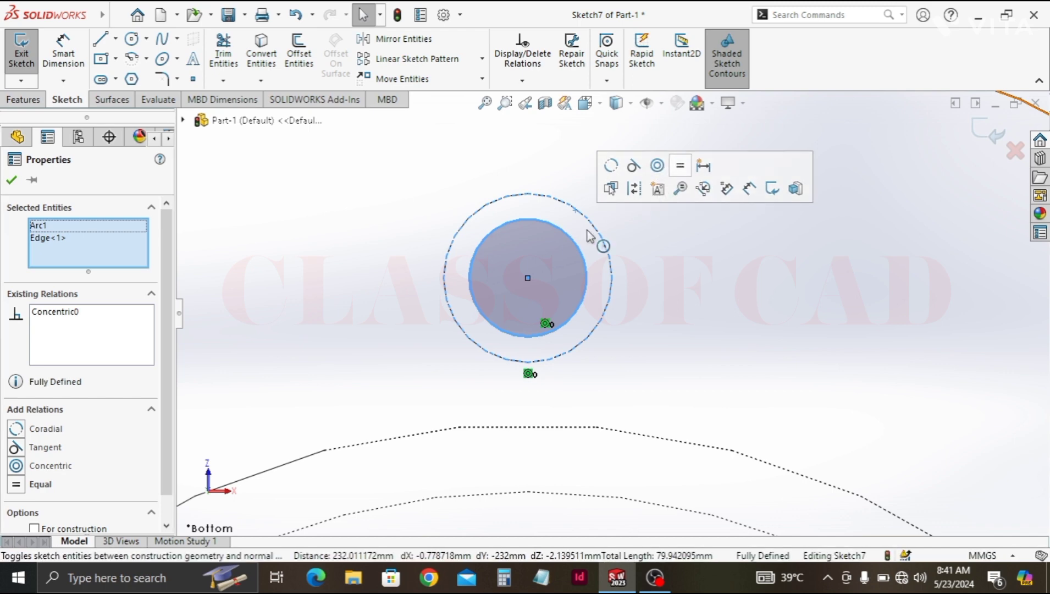
key(Escape)
Step: Change the display style from hidden lines visible back to shaded with edges
scroll(518, 239, up, 2)
scroll(574, 232, up, 3)
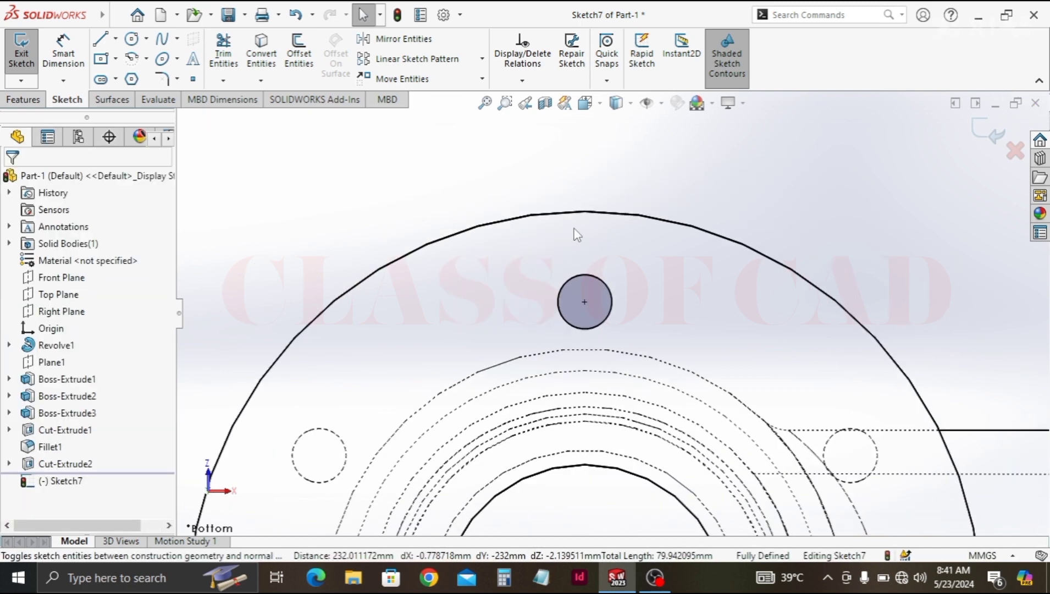
ctrl+middle_drag(564, 180, 587, 124)
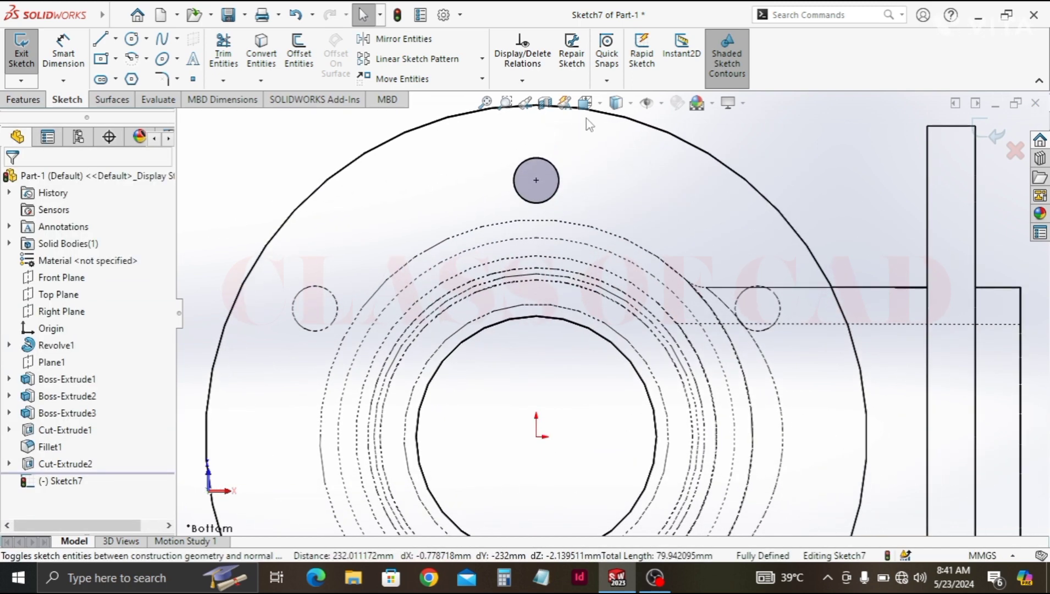
click(630, 103)
click(618, 146)
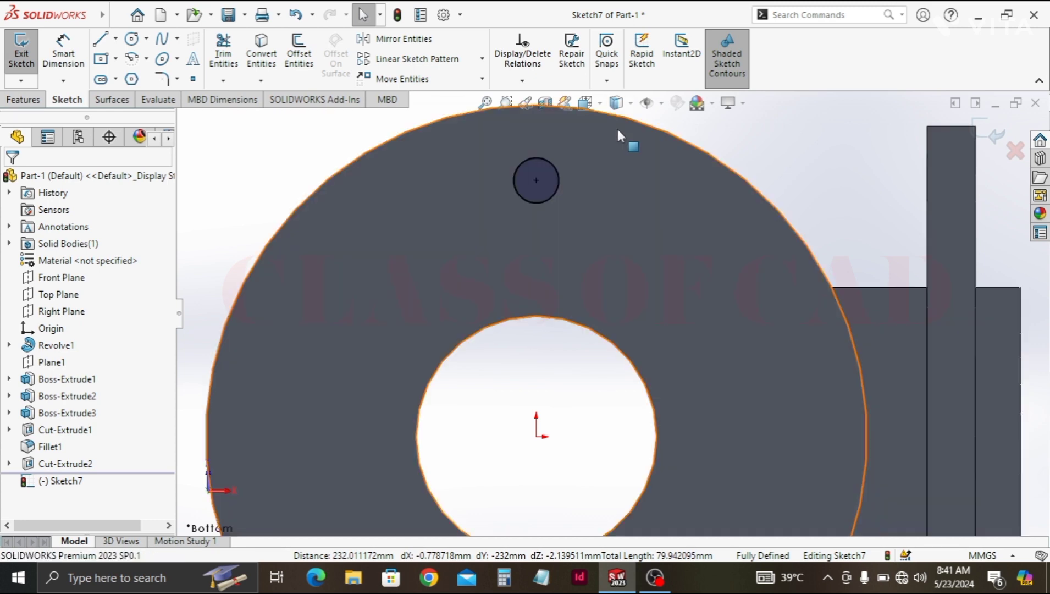
Step: Create a circular sketch pattern of the lower flange's bolt-hole circle around the origin with 6 equally spaced instances over 360 degrees
scroll(567, 177, up, 3)
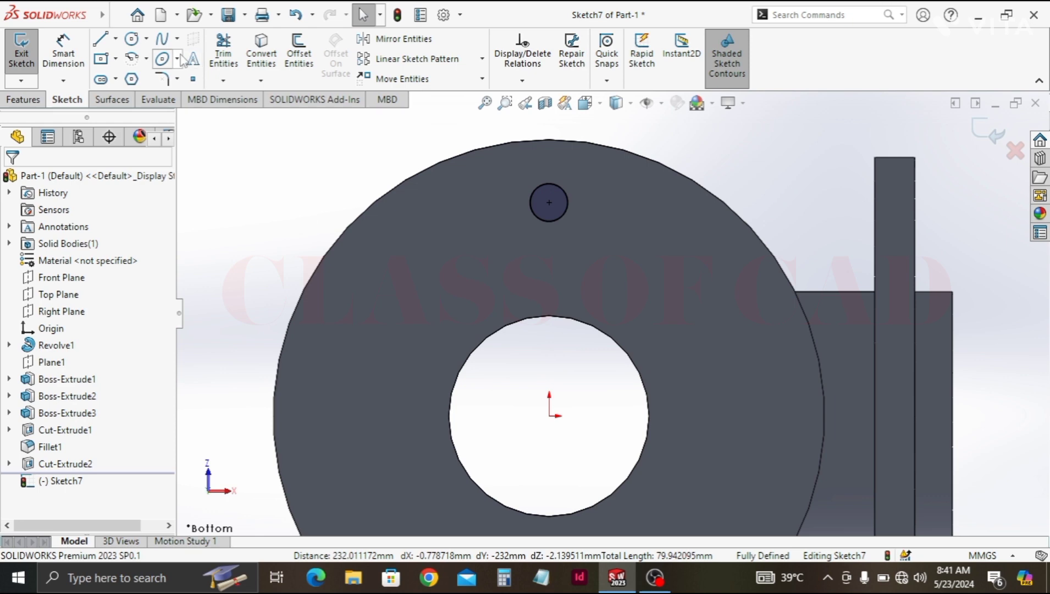
click(482, 59)
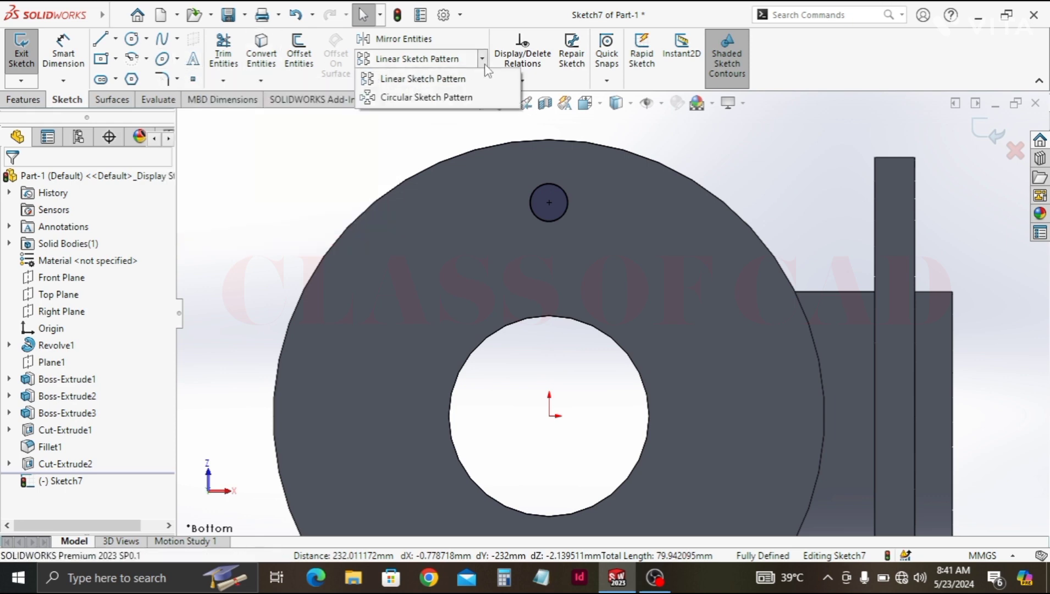
click(416, 98)
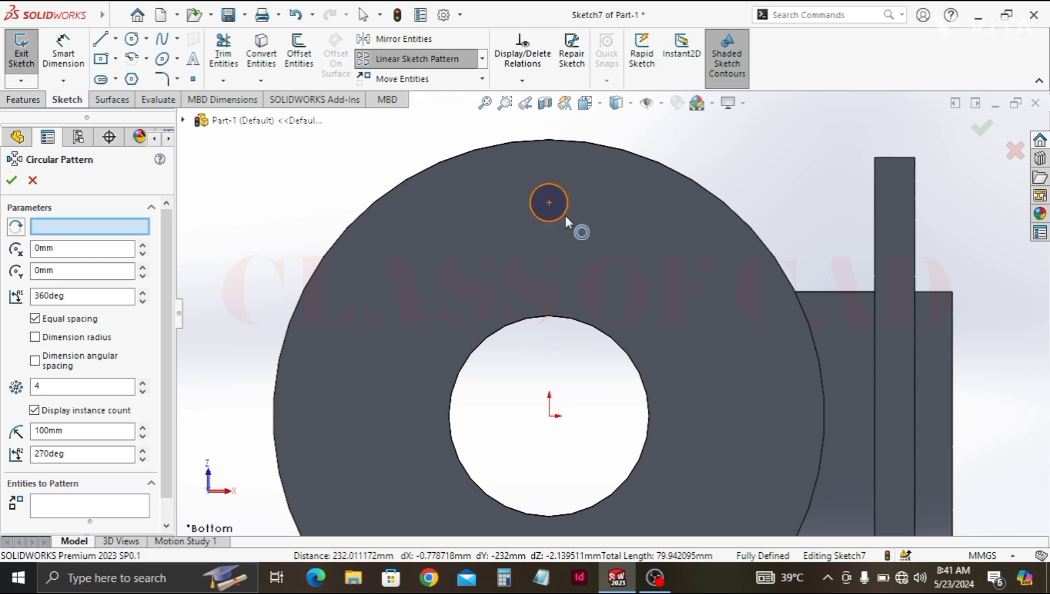
click(55, 515)
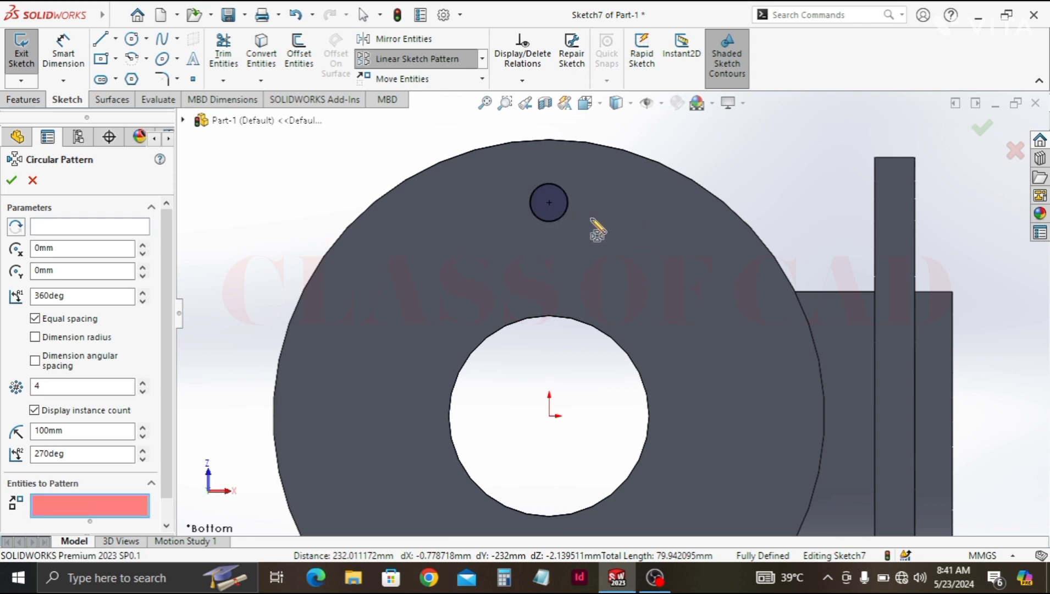
click(567, 220)
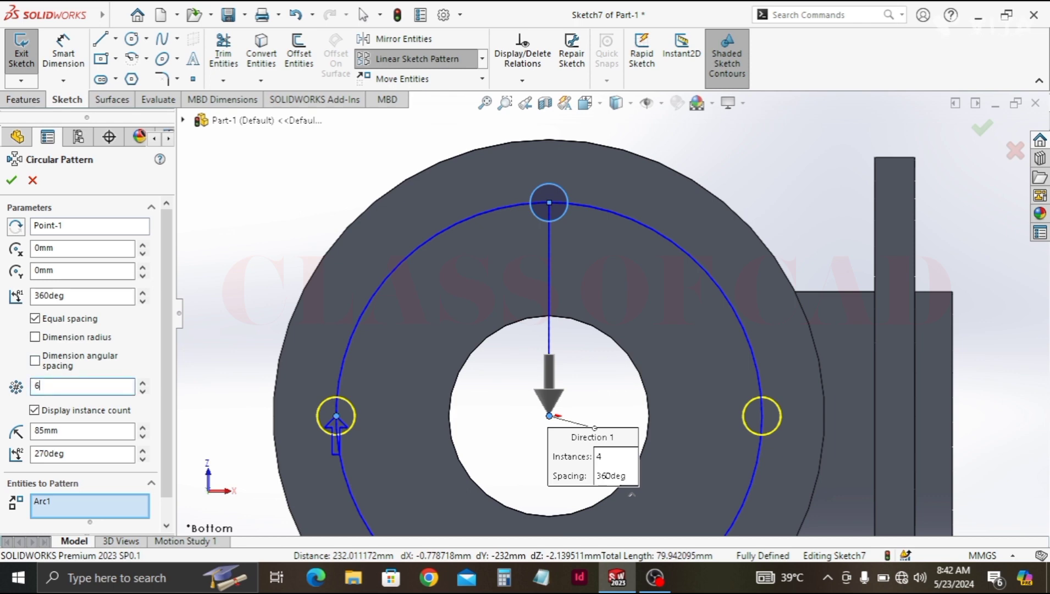
click(12, 181)
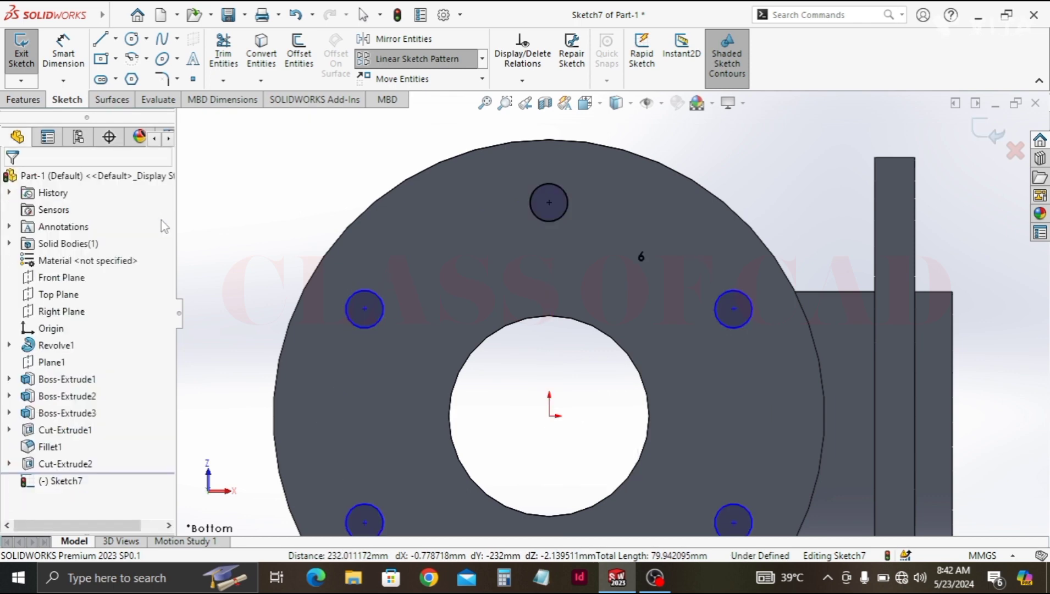
Step: Cut the six bolt-hole circles through the lower flange using Extruded Cut with the Up To Next end condition
click(36, 102)
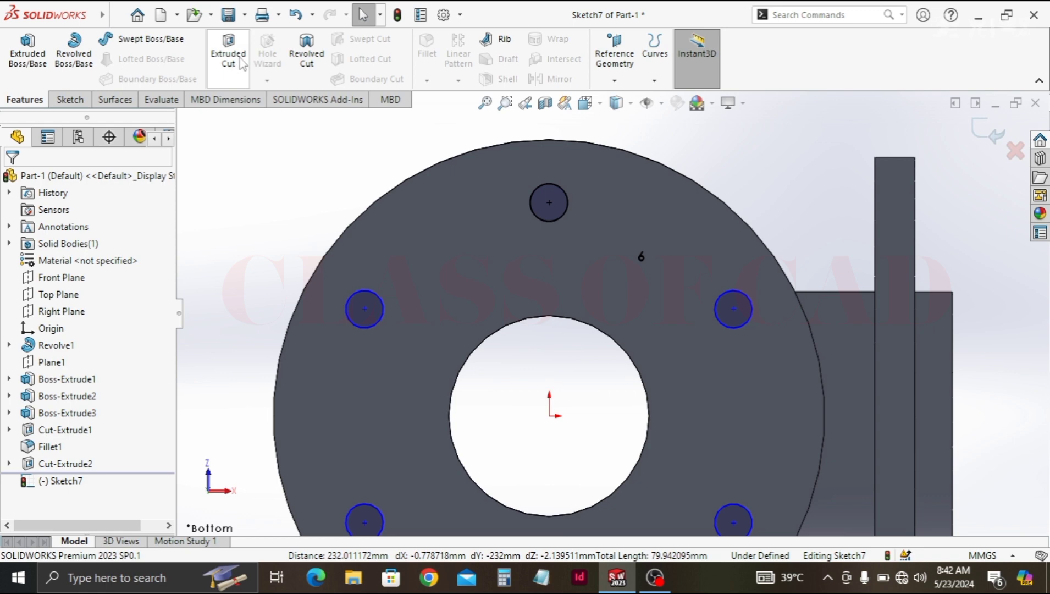
click(241, 65)
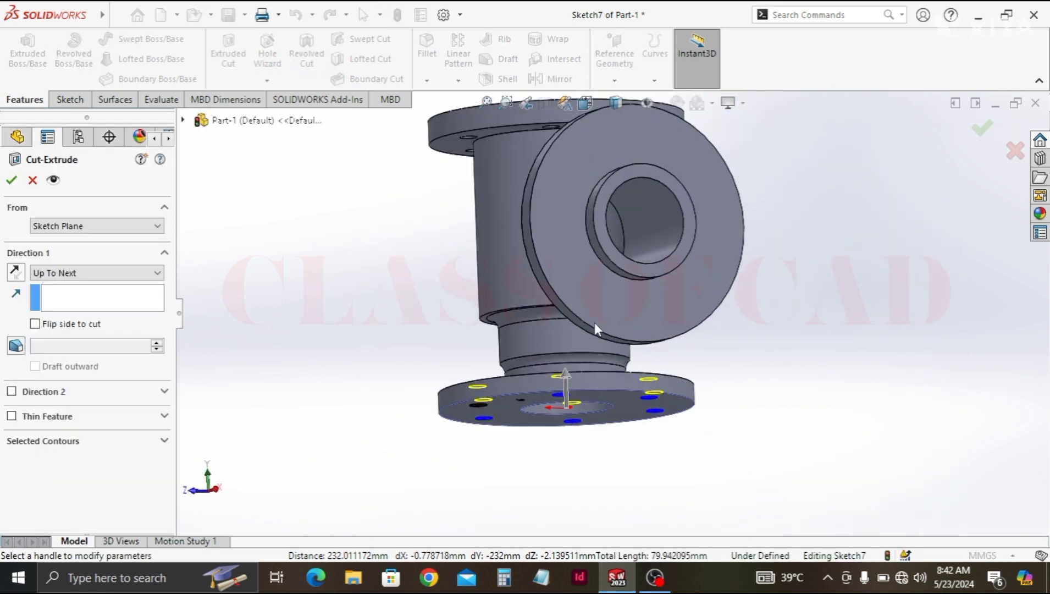
click(11, 181)
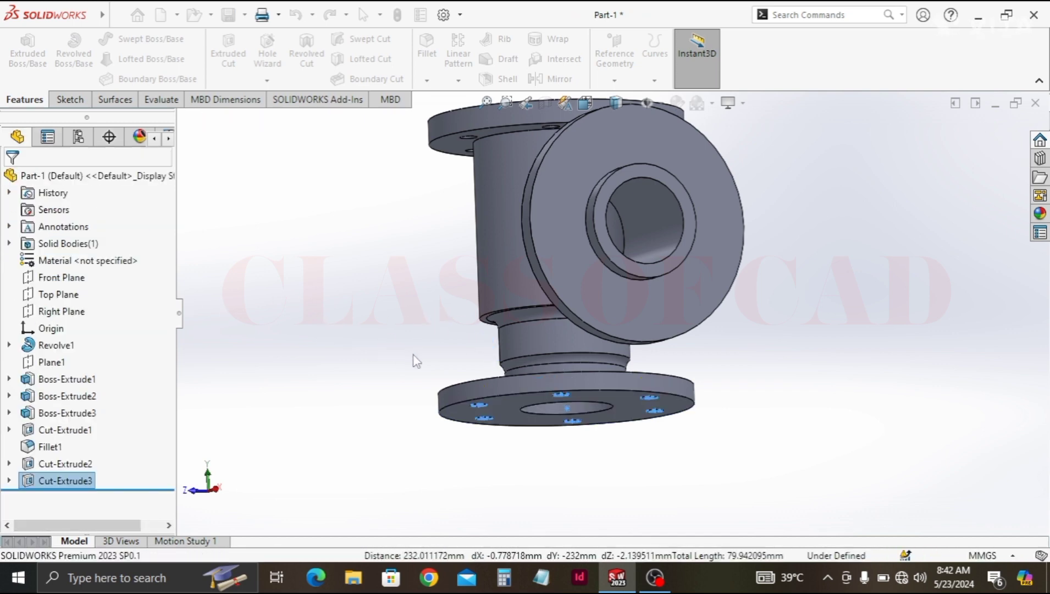
Step: Start a sketch on the side branch flange's outer face and draw a circle about 16 mm in diameter directly above the bore
middle_drag(413, 356, 457, 430)
ctrl+middle_drag(614, 410, 473, 479)
click(581, 244)
click(647, 198)
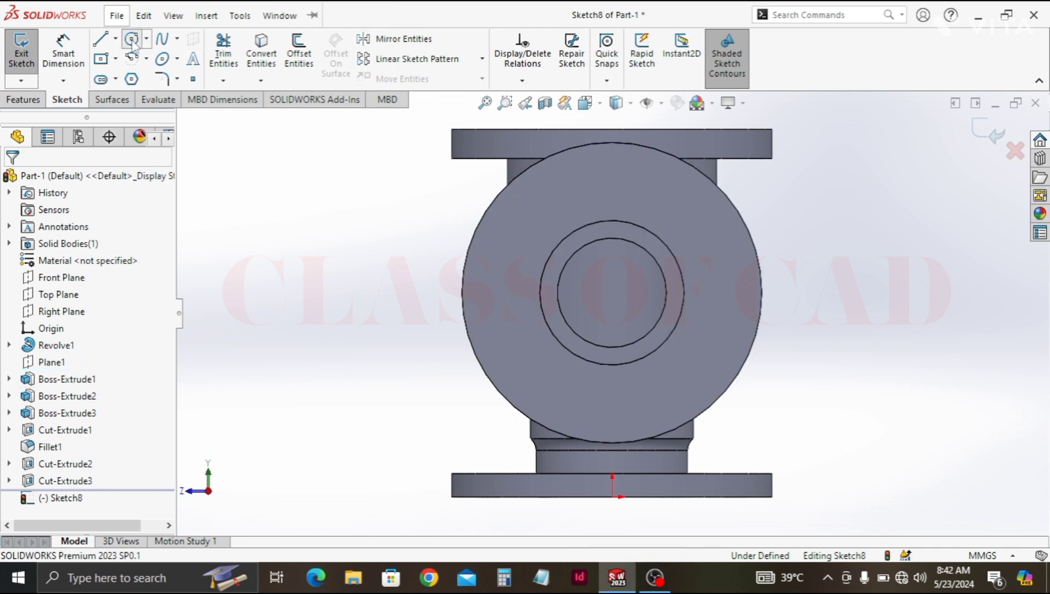
key(c)
click(611, 178)
click(614, 188)
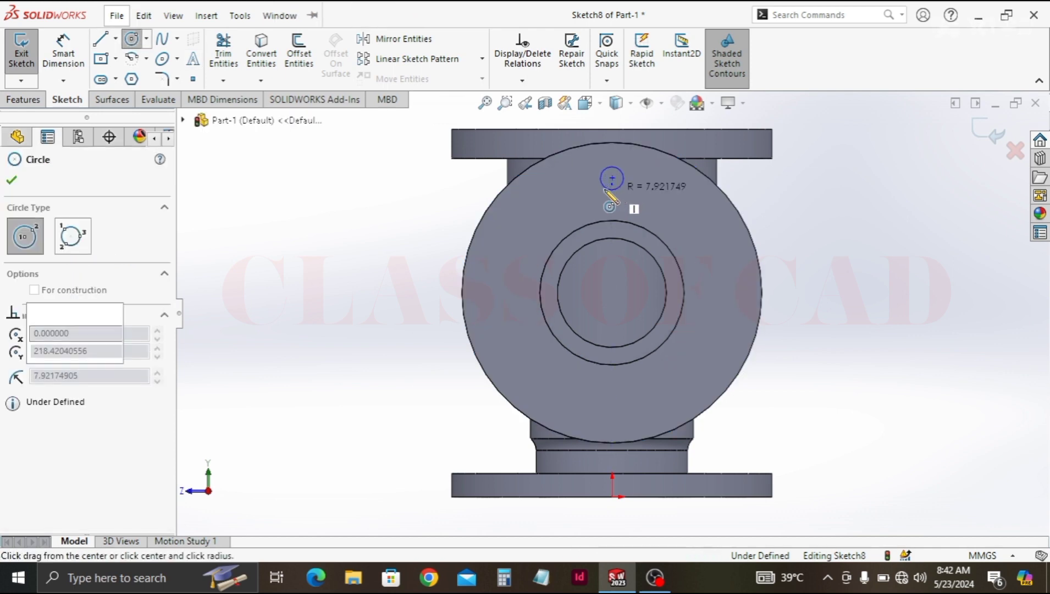
key(Escape)
Step: Dimension the vertical distance between the new circle's centre and the branch bore's centre as 80 mm
key(d)
click(613, 189)
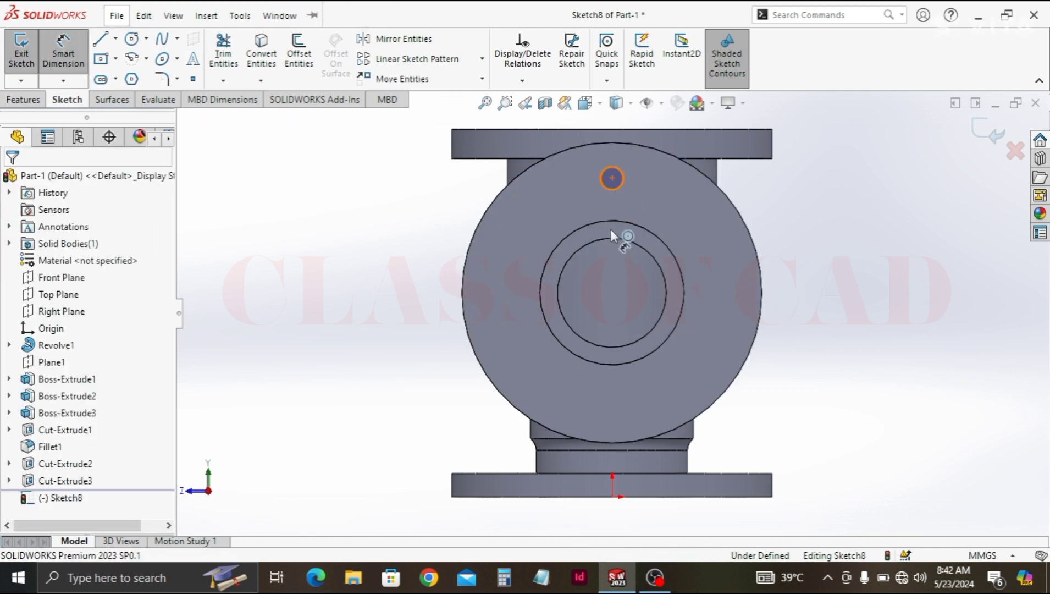
click(604, 239)
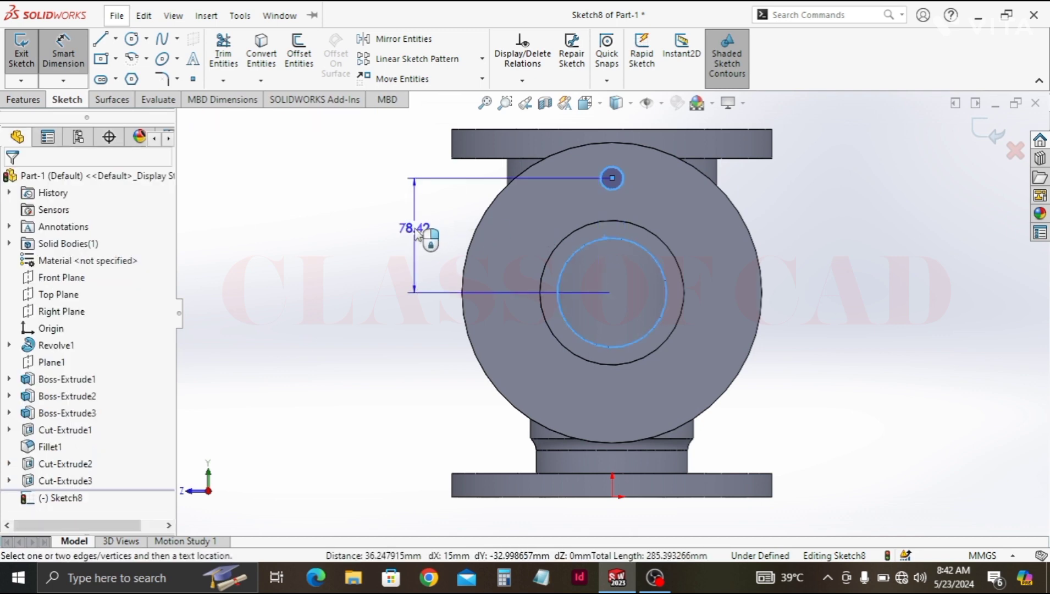
click(596, 230)
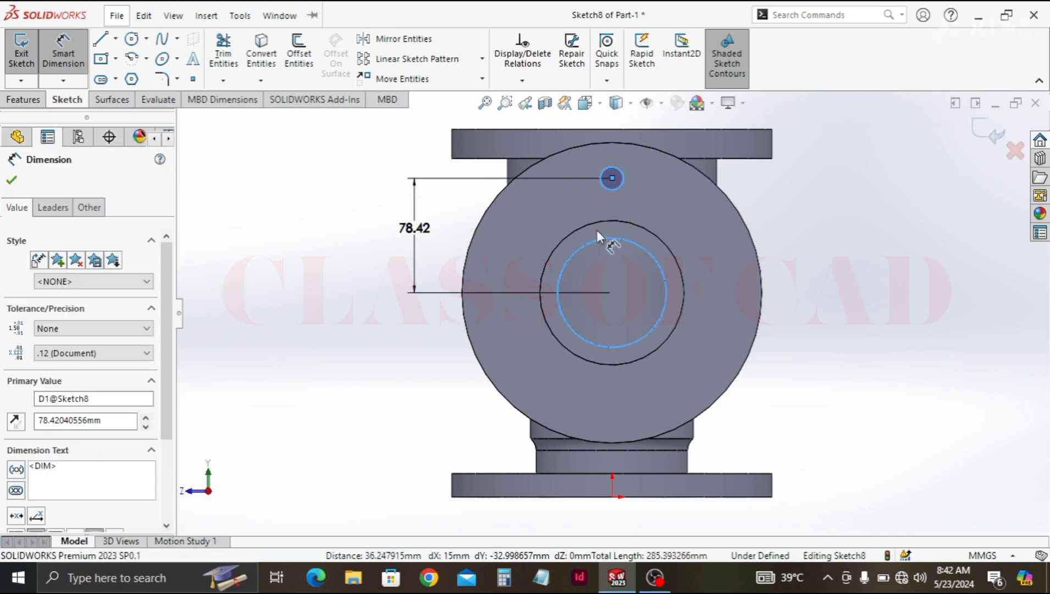
text(8)
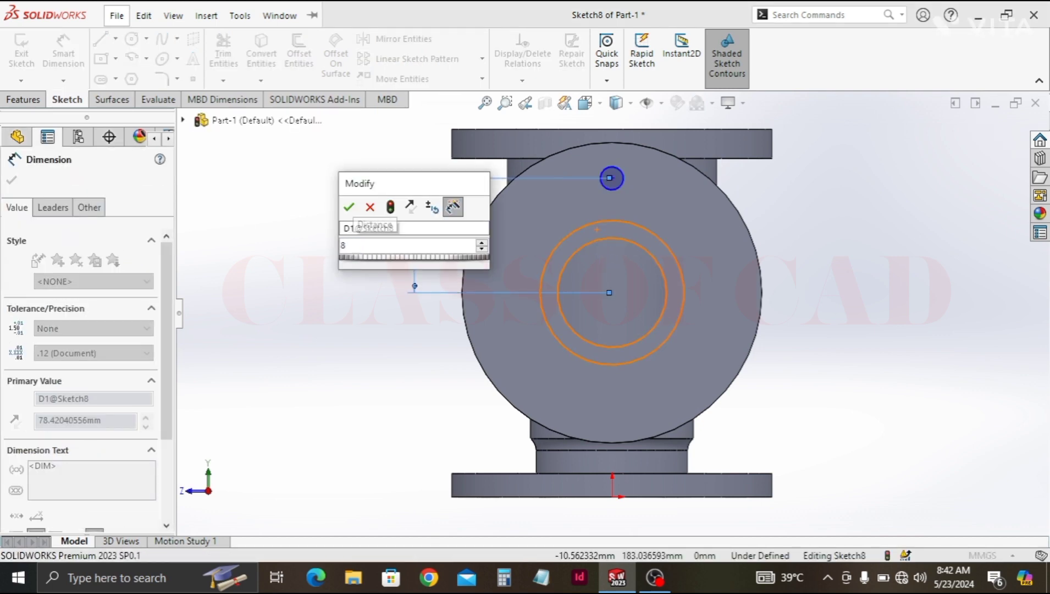
text(0)
key(Escape)
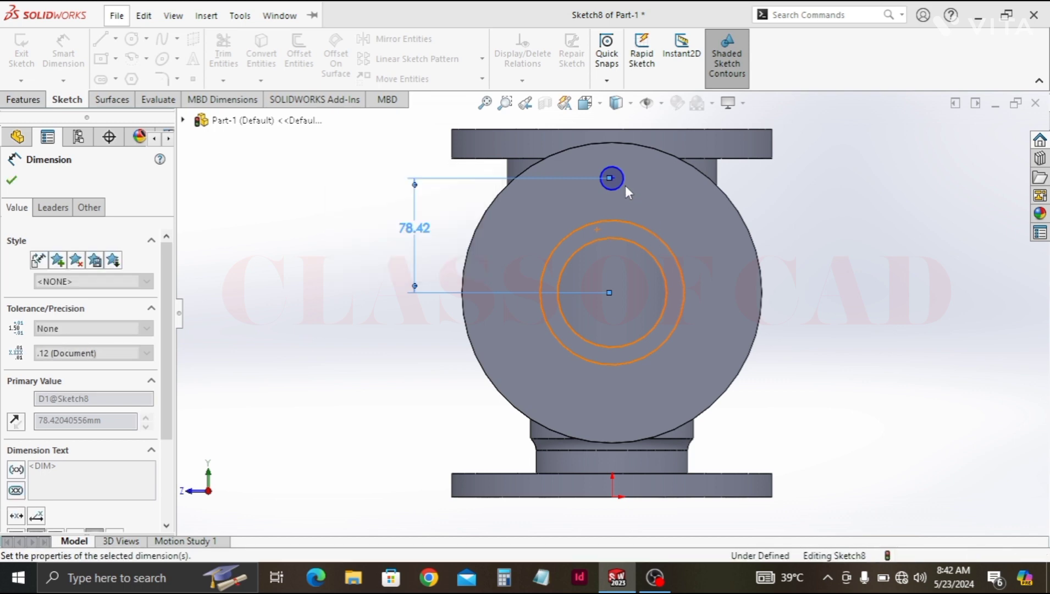
key(Escape)
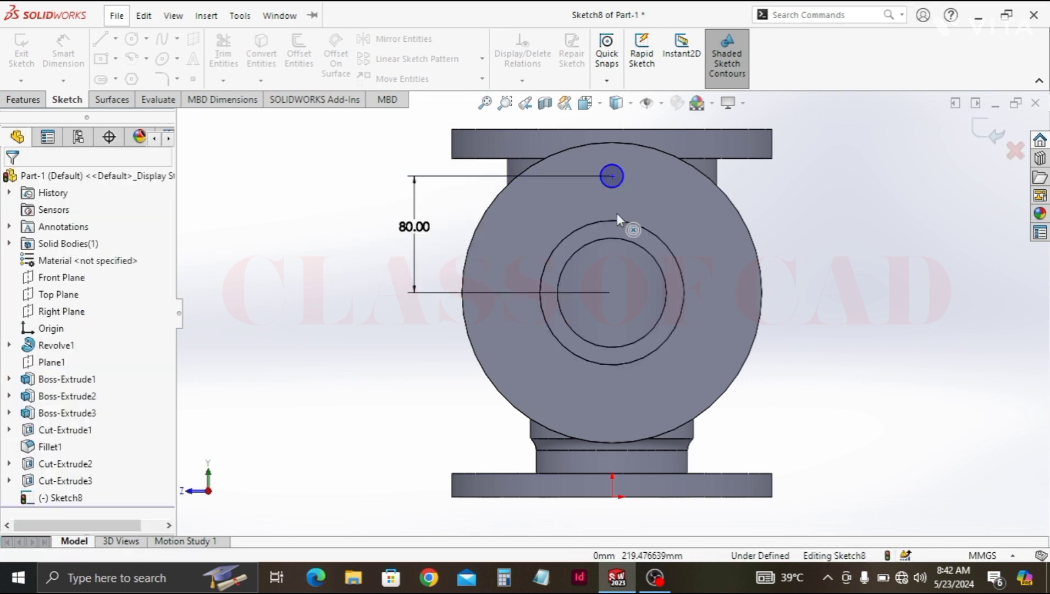
Step: Place a sketch point at the branch bore's centre and add a vertical relation between it and the bolt-hole circle's centre
click(612, 176)
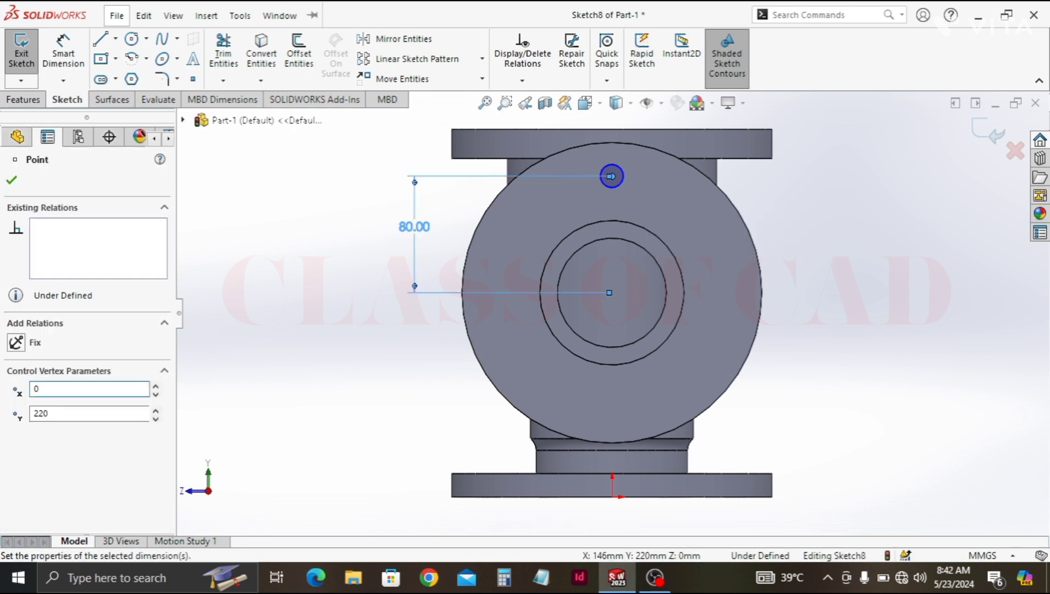
key(Escape)
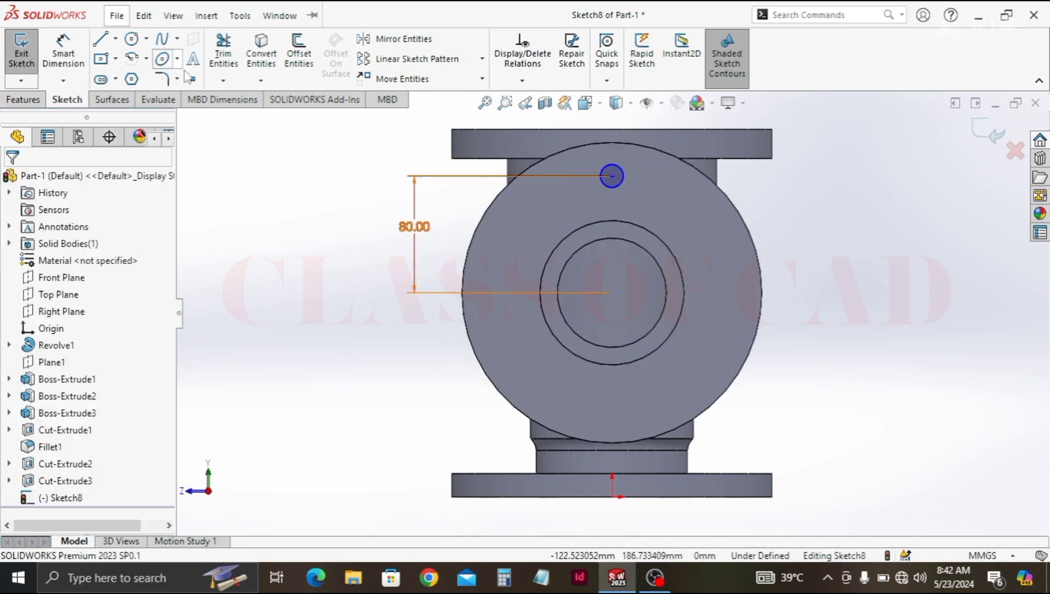
click(192, 78)
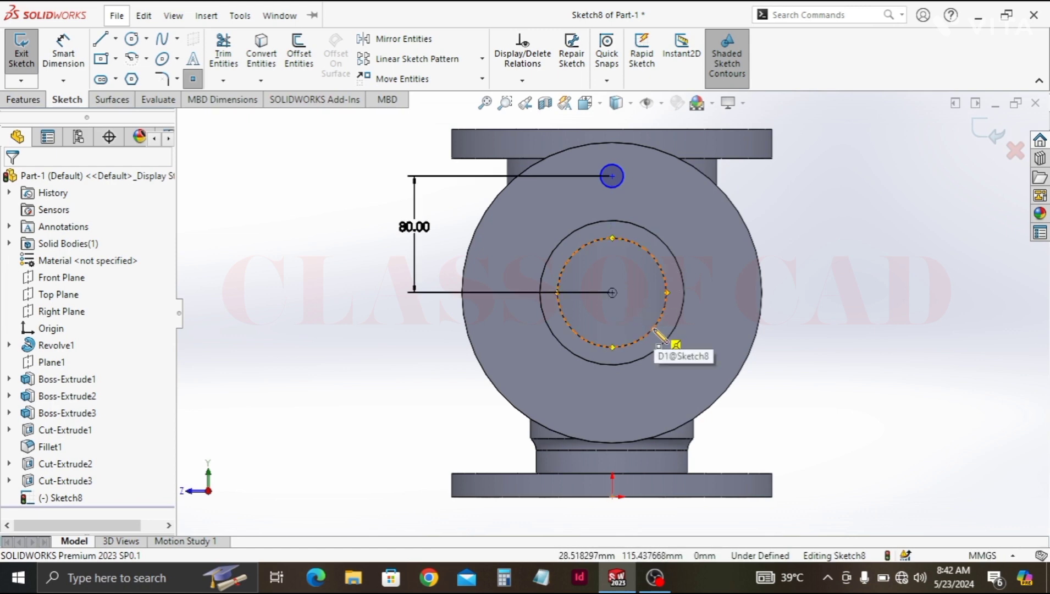
click(649, 329)
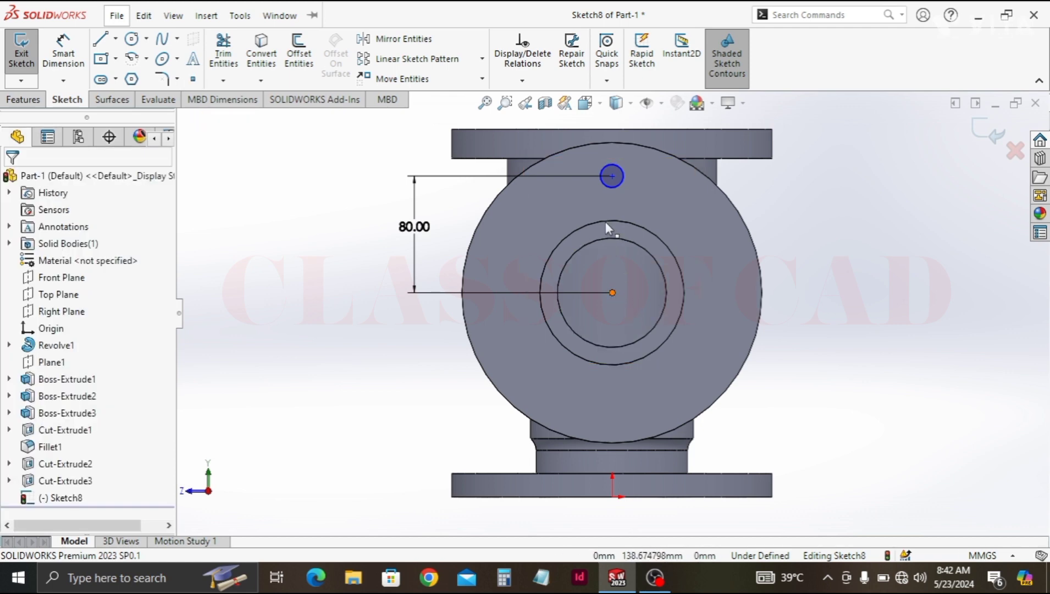
click(611, 178)
ctrl+click(612, 176)
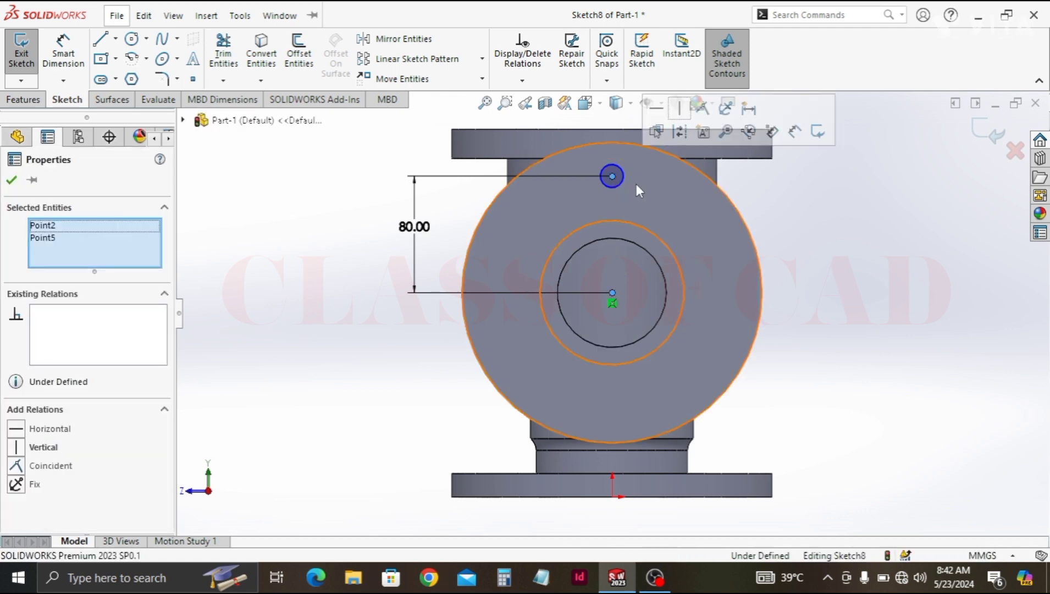
click(876, 247)
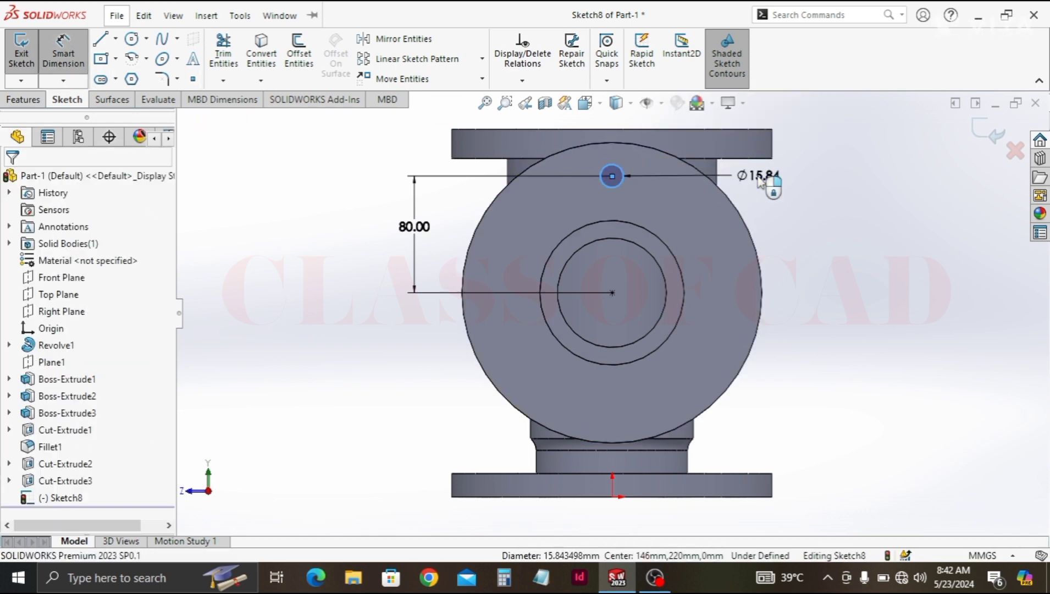
Step: Dimension the bolt-hole circle on the side branch flange with a diameter of 15 mm
click(759, 182)
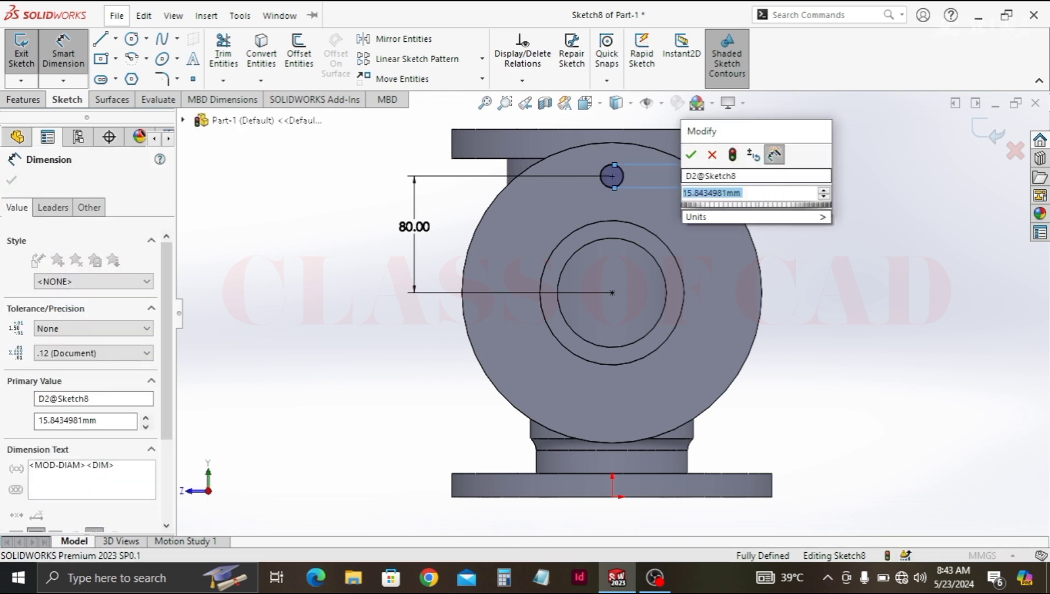
text(15)
key(Return)
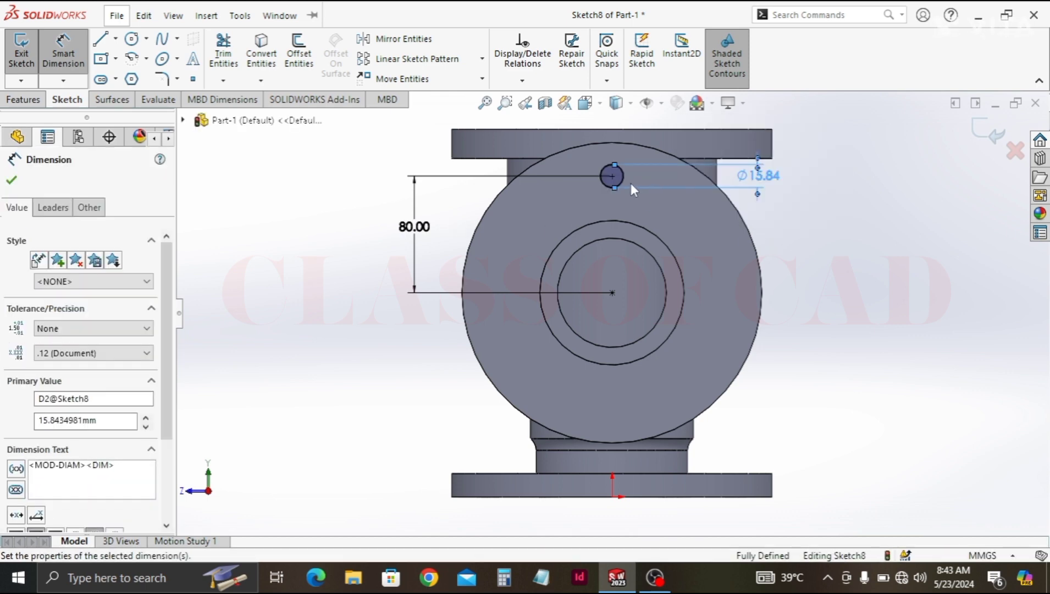
key(Escape)
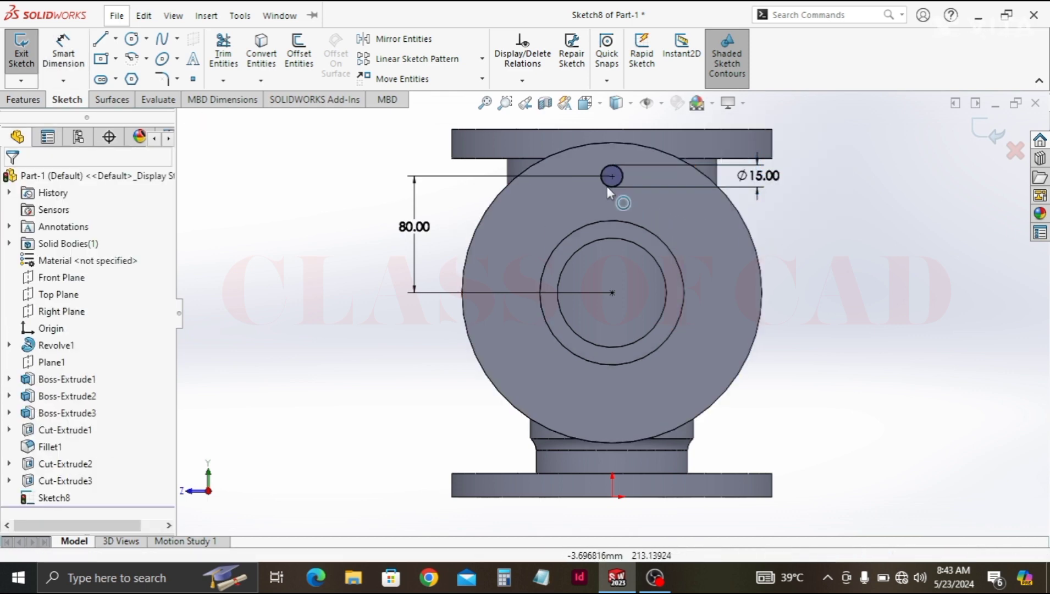
Step: Circular-pattern the 15 mm circle around the branch bore's centre with 6 equally spaced instances over 360 degrees
click(605, 176)
click(481, 58)
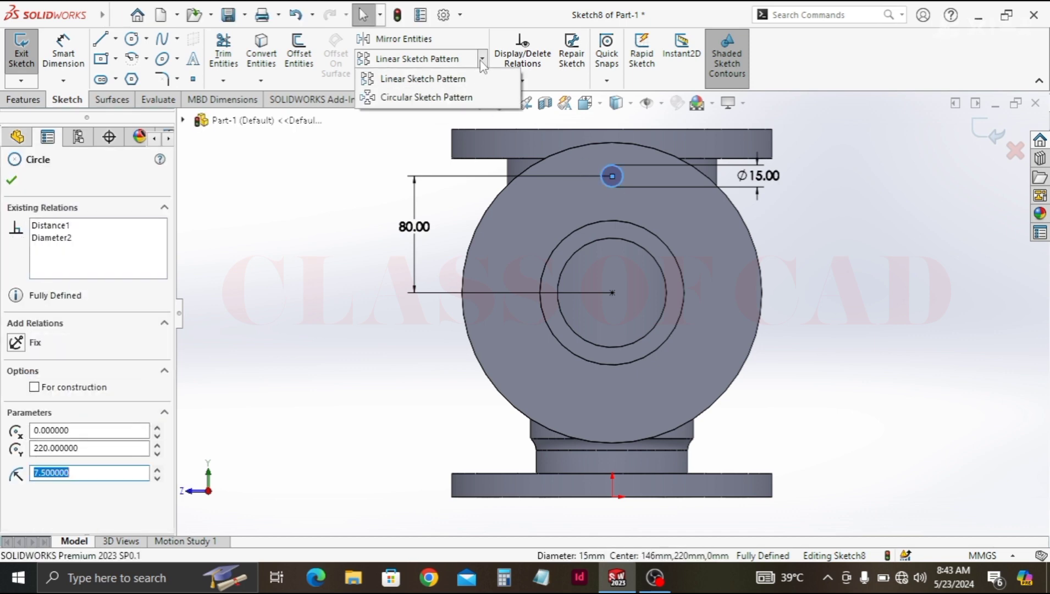
click(440, 96)
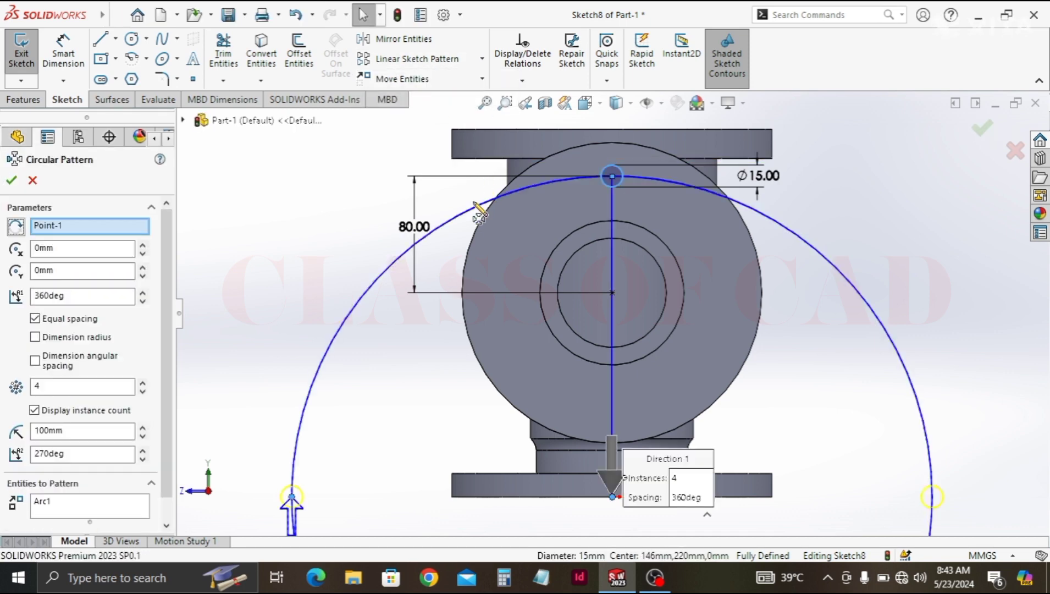
ctrl+middle_drag(612, 498, 610, 397)
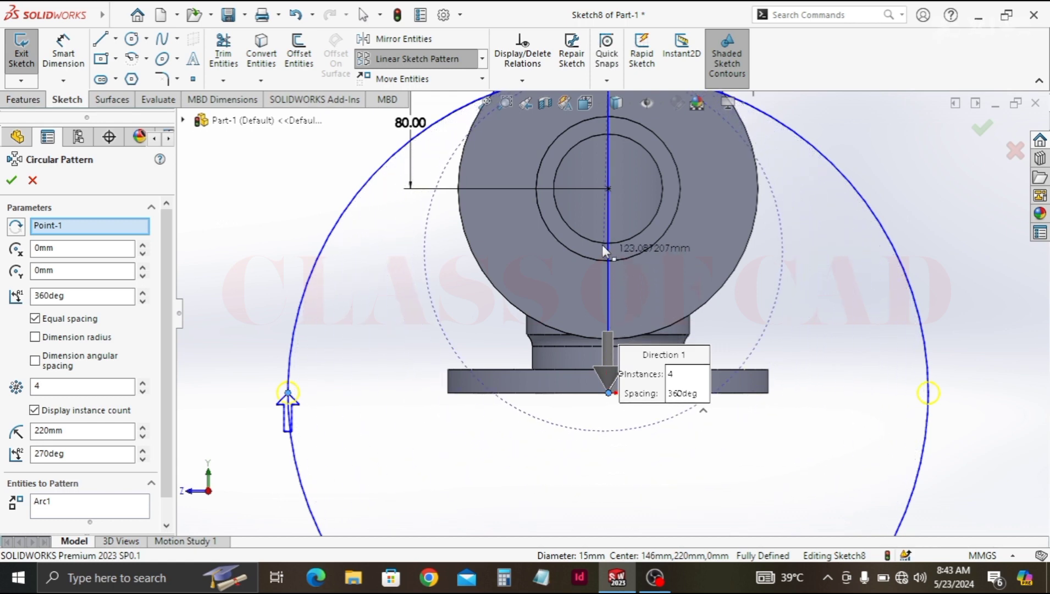
drag(603, 250, 608, 188)
ctrl+middle_drag(561, 281, 523, 354)
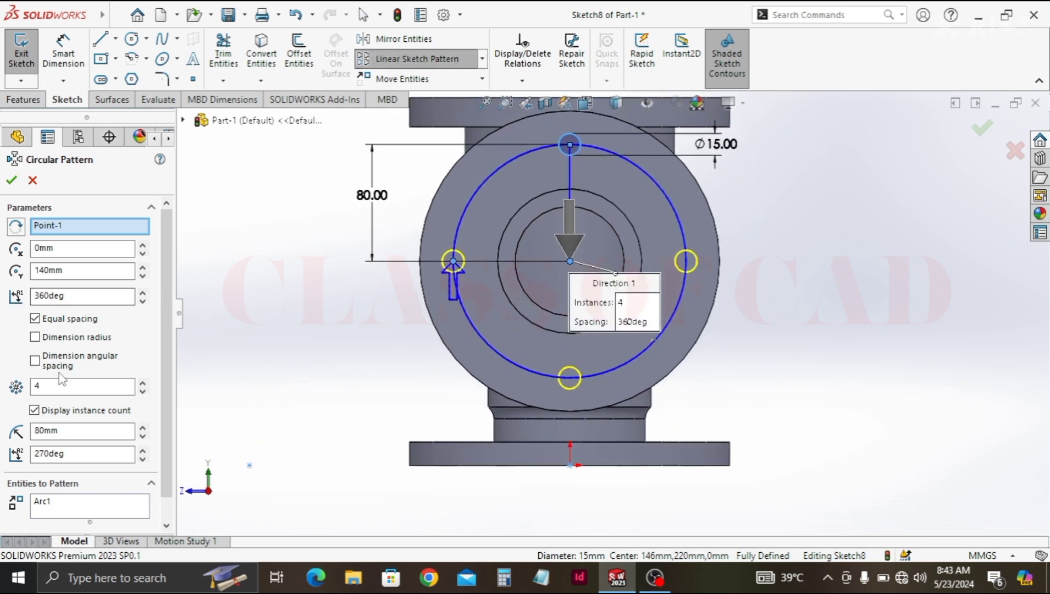
drag(49, 386, 6, 387)
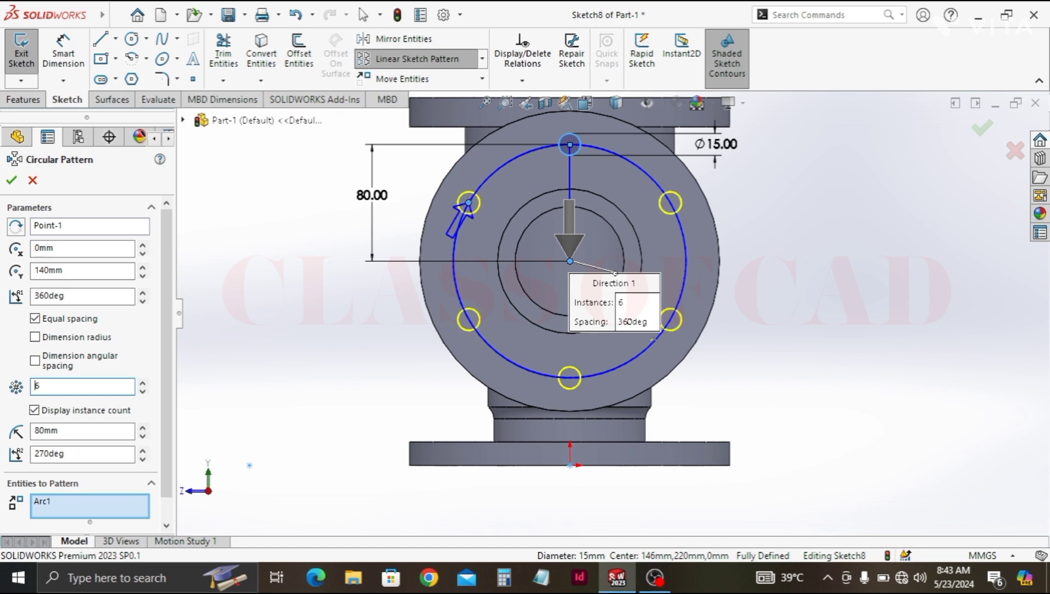
click(12, 180)
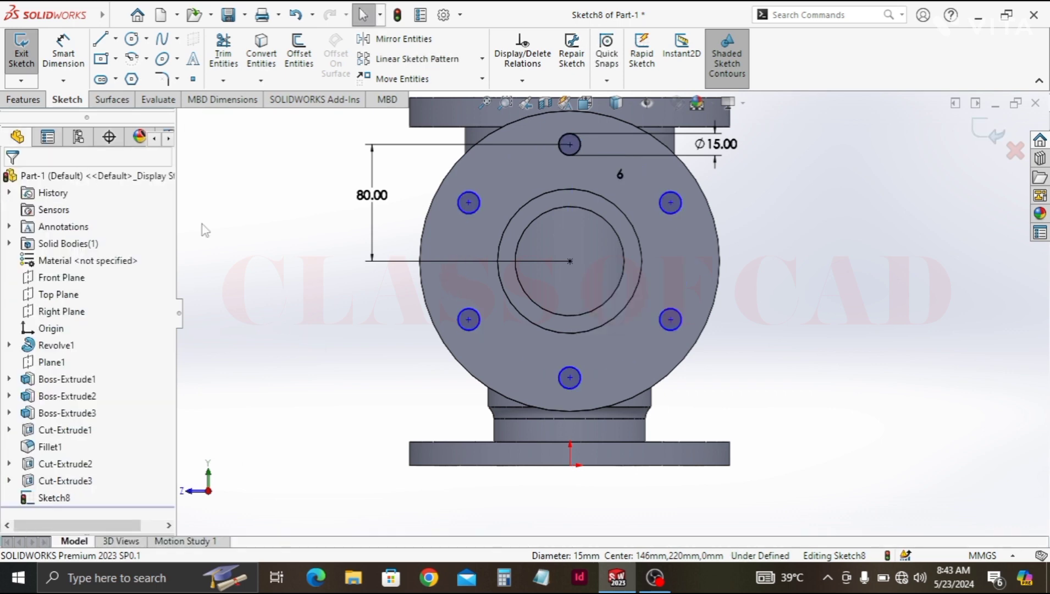
Step: Cut the six bolt-hole circles through the side branch flange using Extruded Cut with the Up To Next end condition
click(38, 102)
click(225, 52)
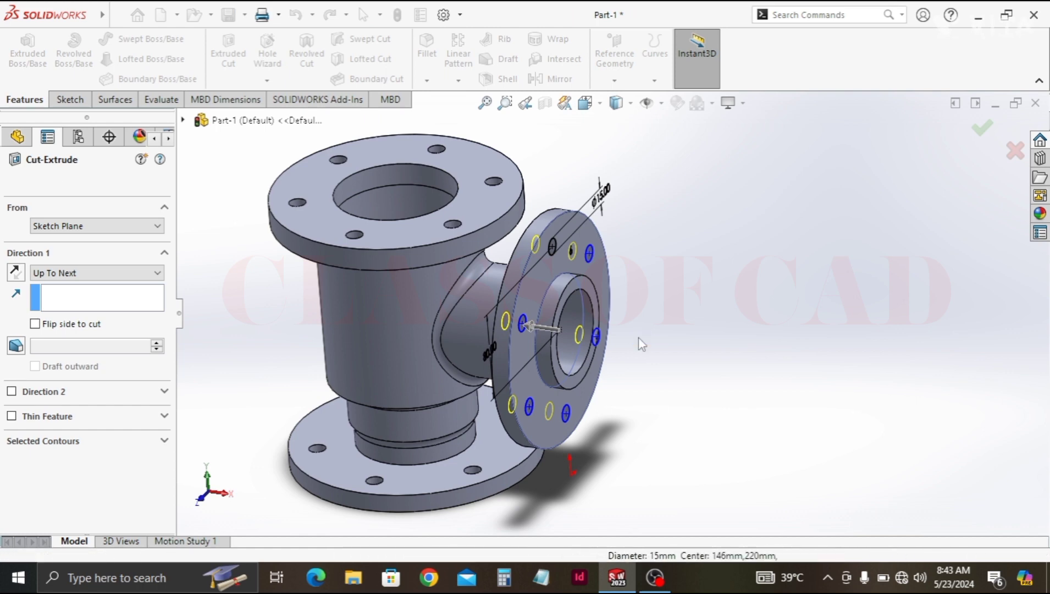
key(Return)
click(758, 358)
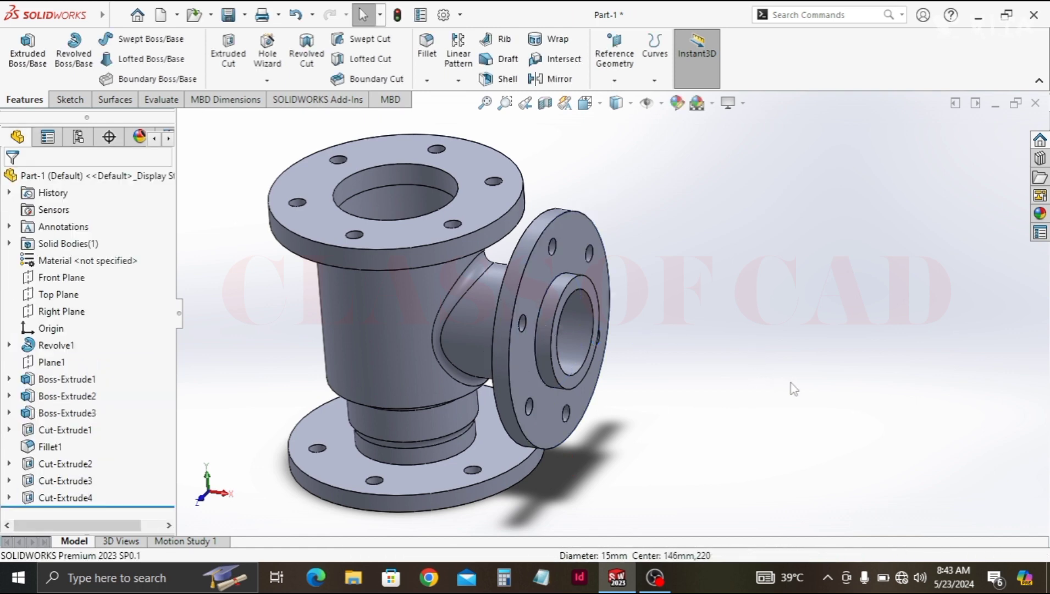
middle_drag(759, 358, 798, 397)
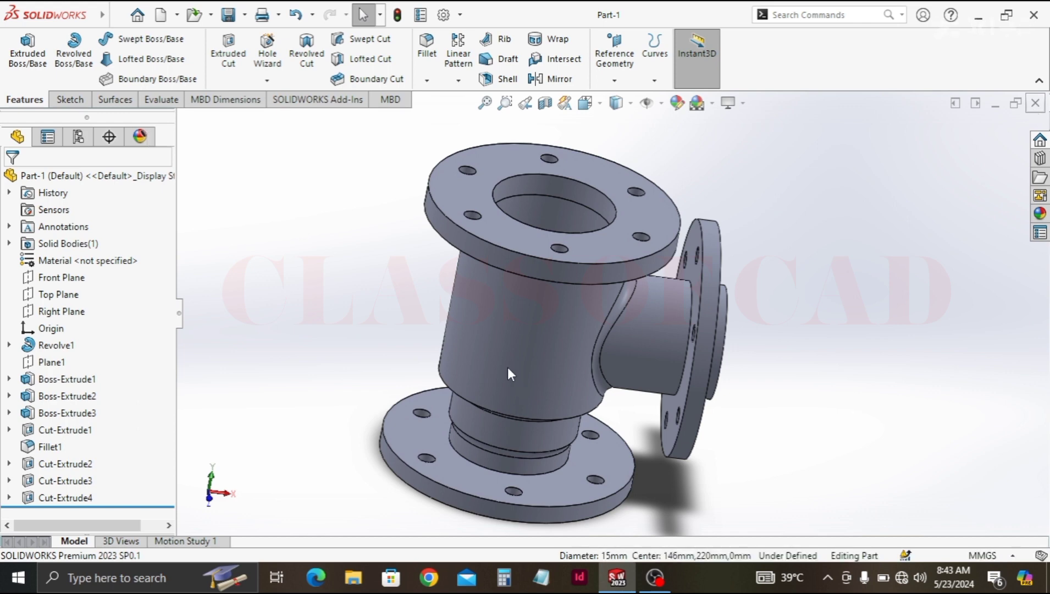
Step: Close the finished flanged body and create a new part document
key(ctrl+w)
click(161, 15)
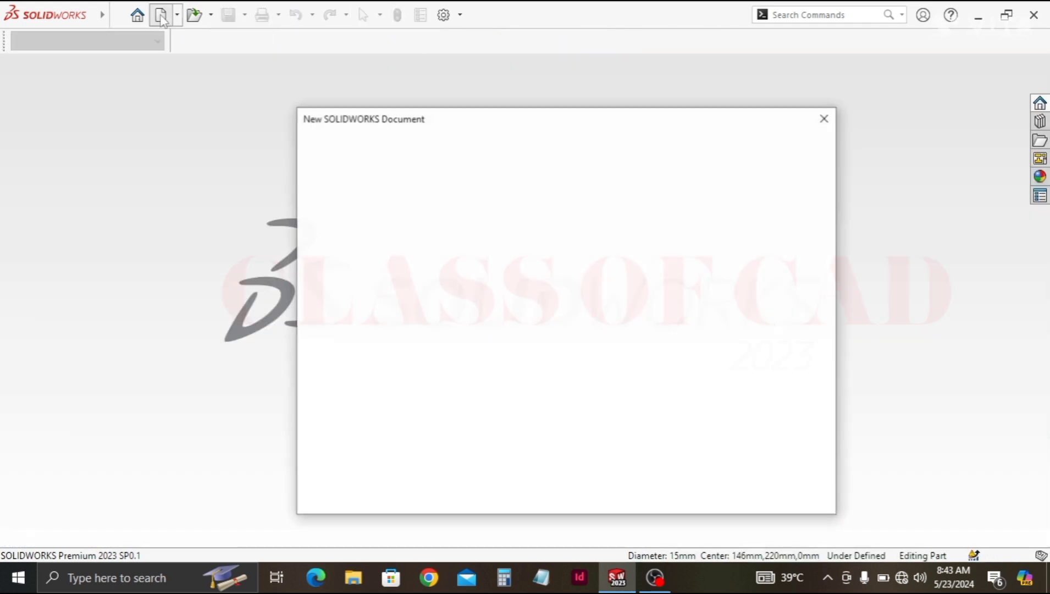
double_click(393, 287)
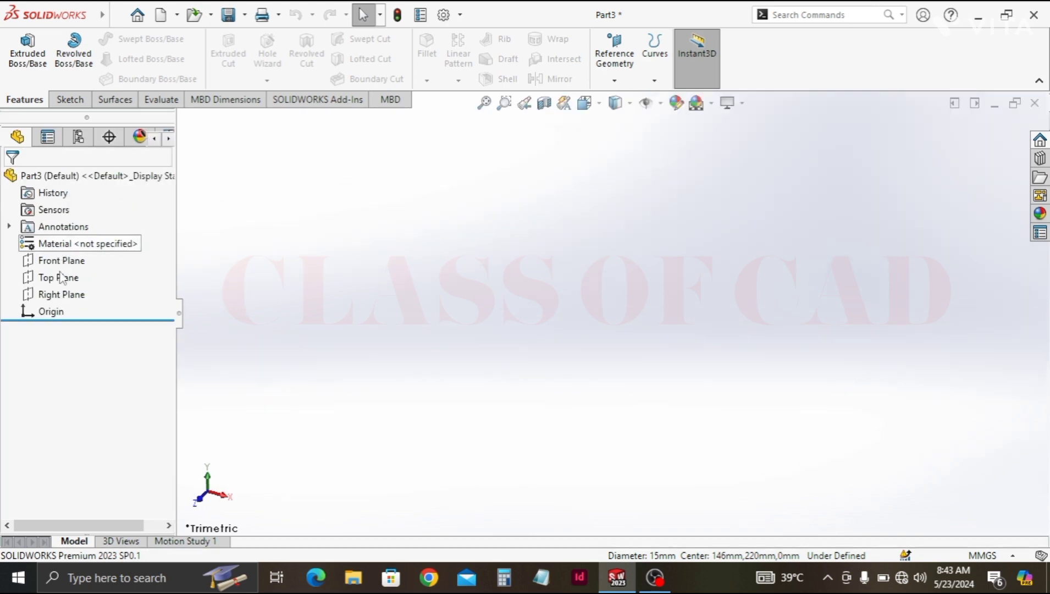
Step: Start a sketch on the Right Plane and draw a vertical centerline about 89 mm long upward from the origin
click(62, 294)
click(80, 270)
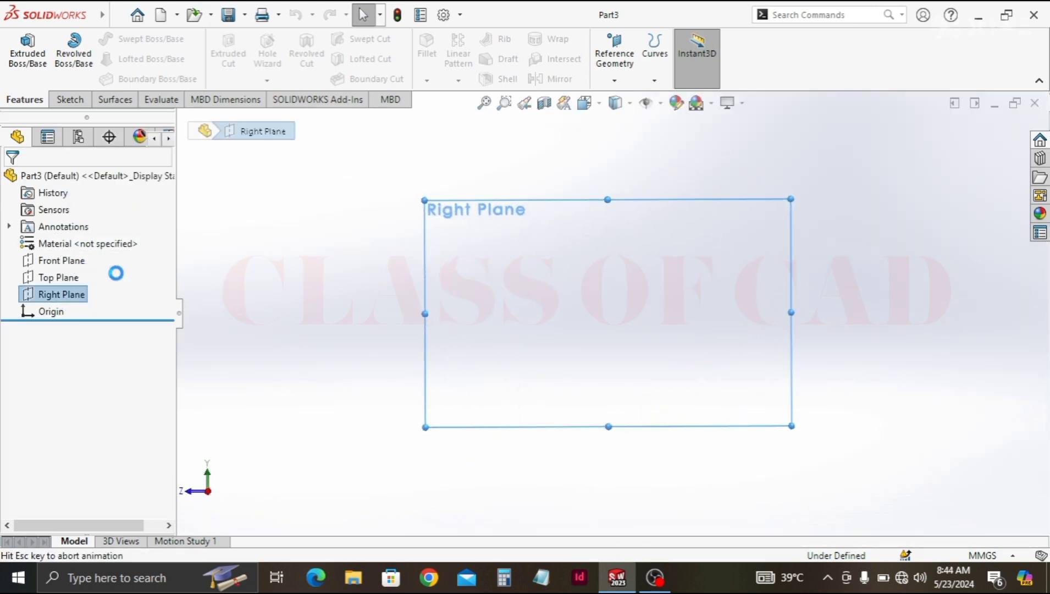
click(115, 39)
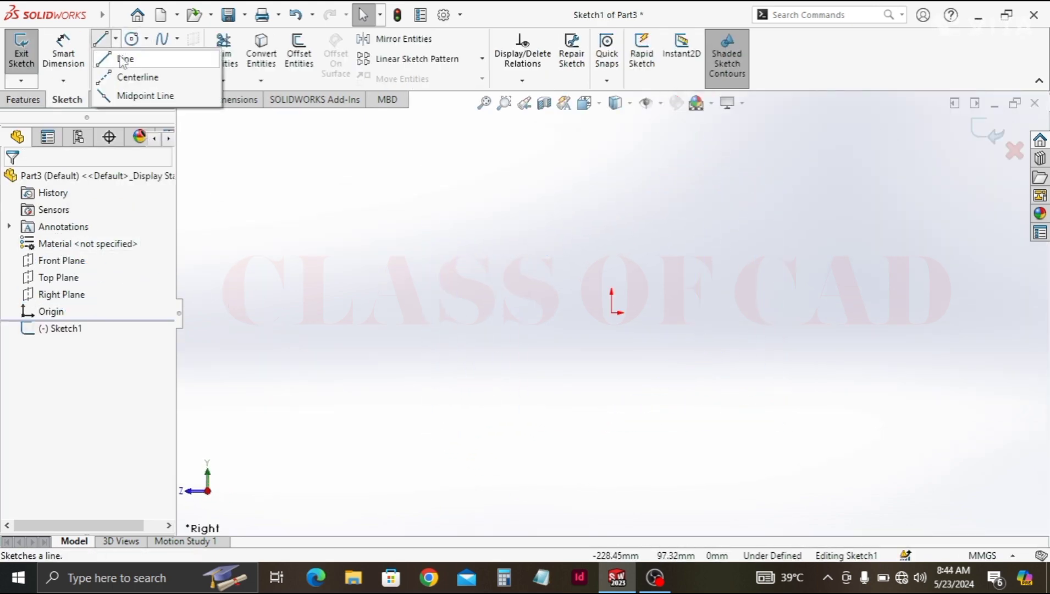
click(132, 77)
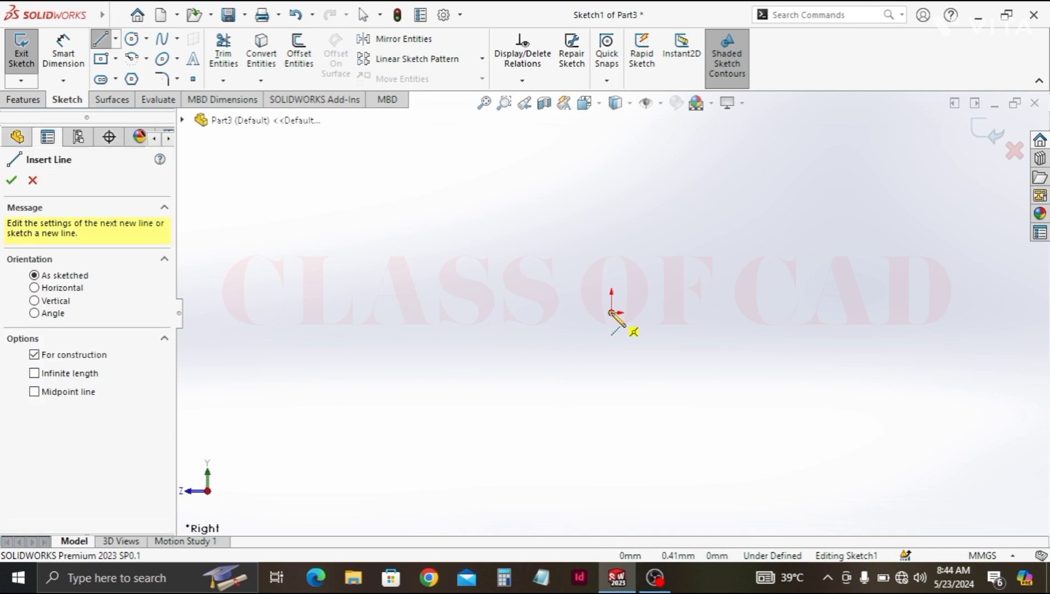
drag(611, 312, 611, 144)
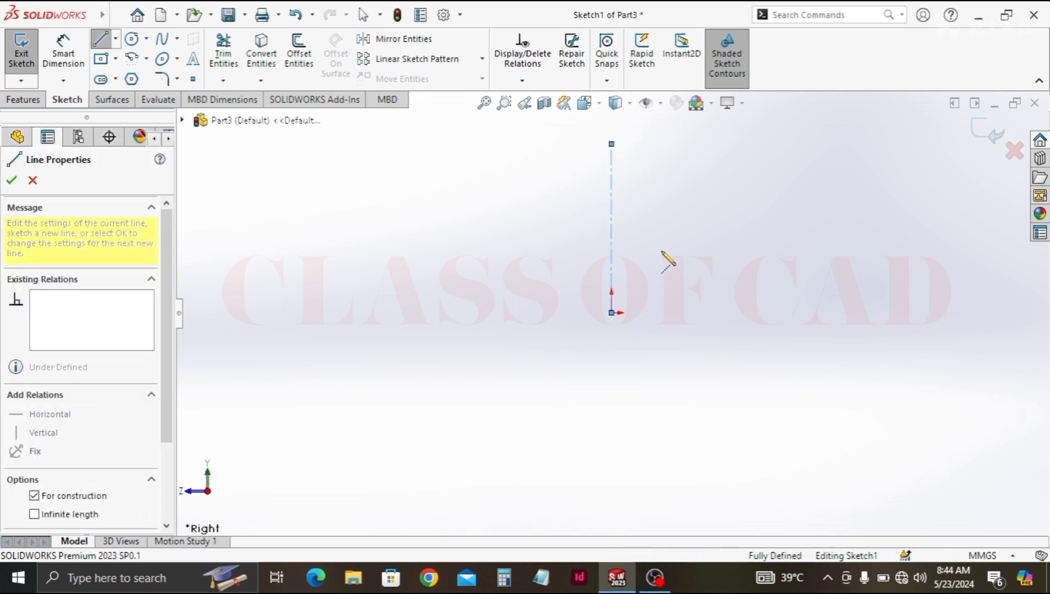
key(Escape)
key(Escape)
ctrl+middle_drag(672, 270, 558, 368)
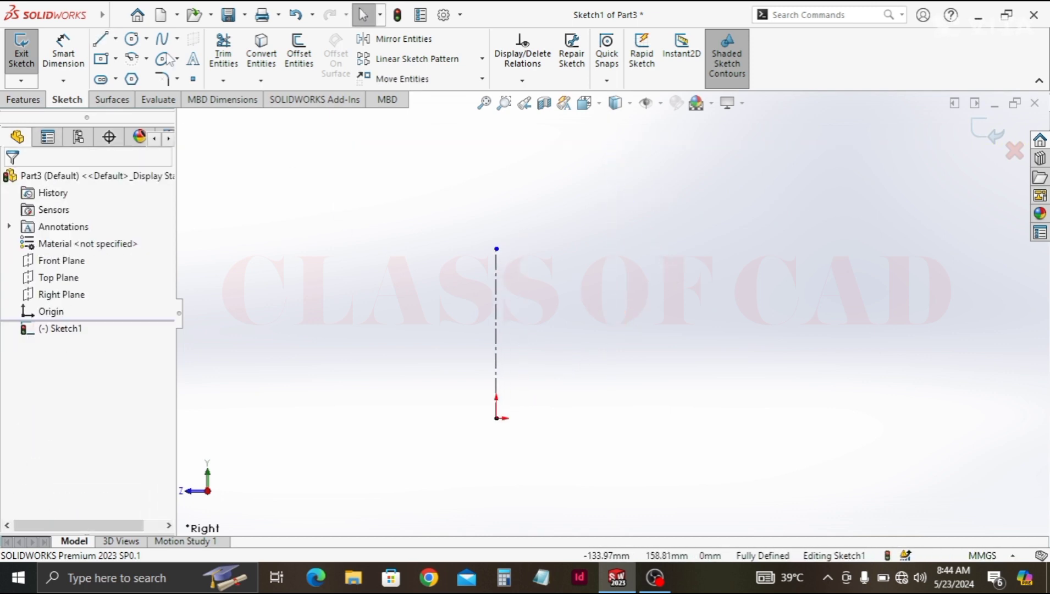
Step: Sketch a closed profile beside the centerline, about 70 mm tall, with a top edge about 18 mm wide and an outward lip about 9 mm thick
key(l)
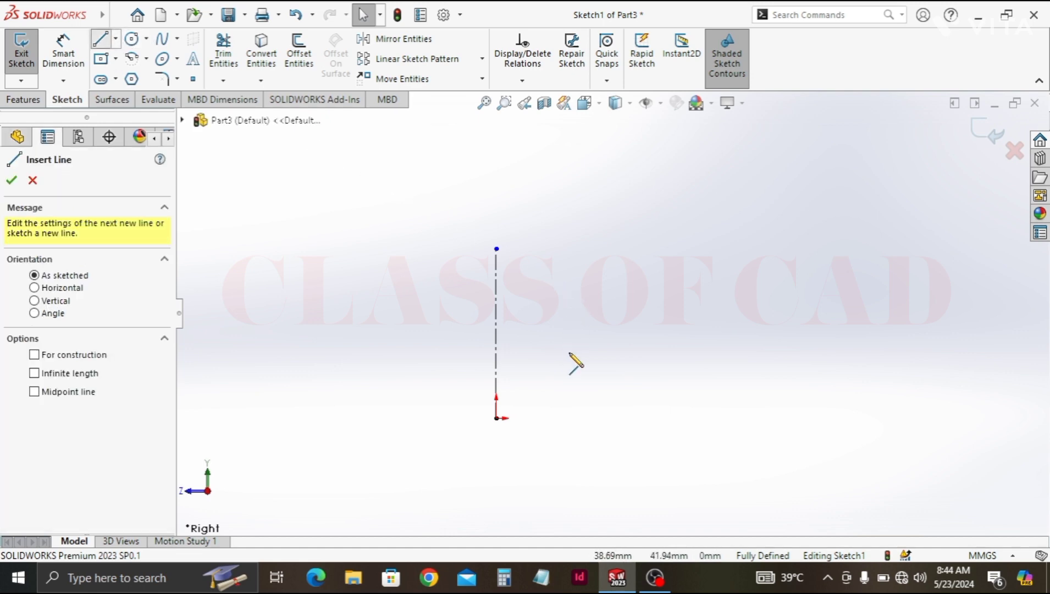
drag(567, 418, 568, 288)
click(568, 286)
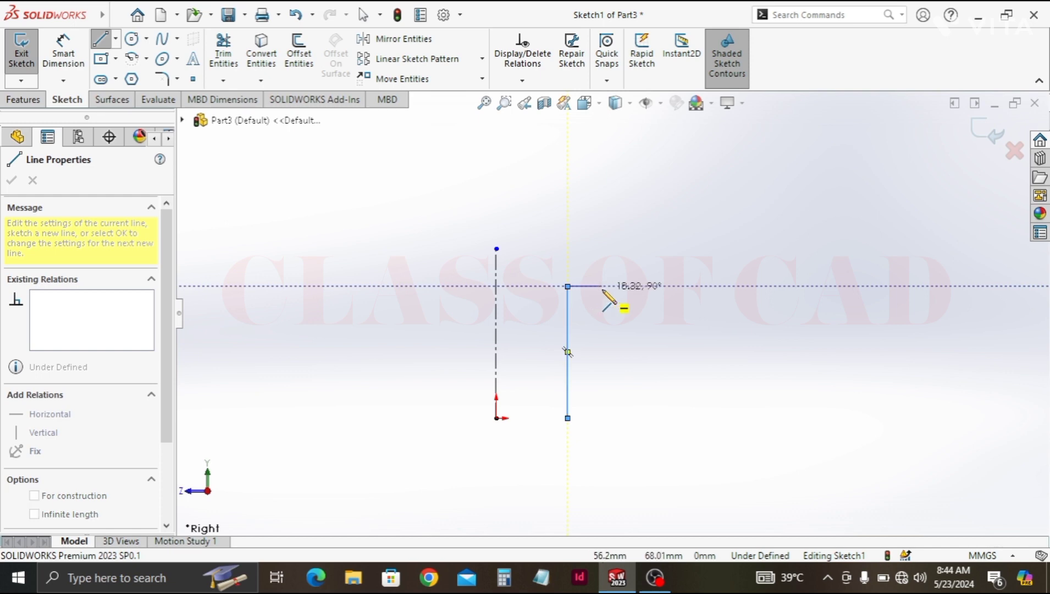
click(603, 286)
click(602, 303)
click(584, 303)
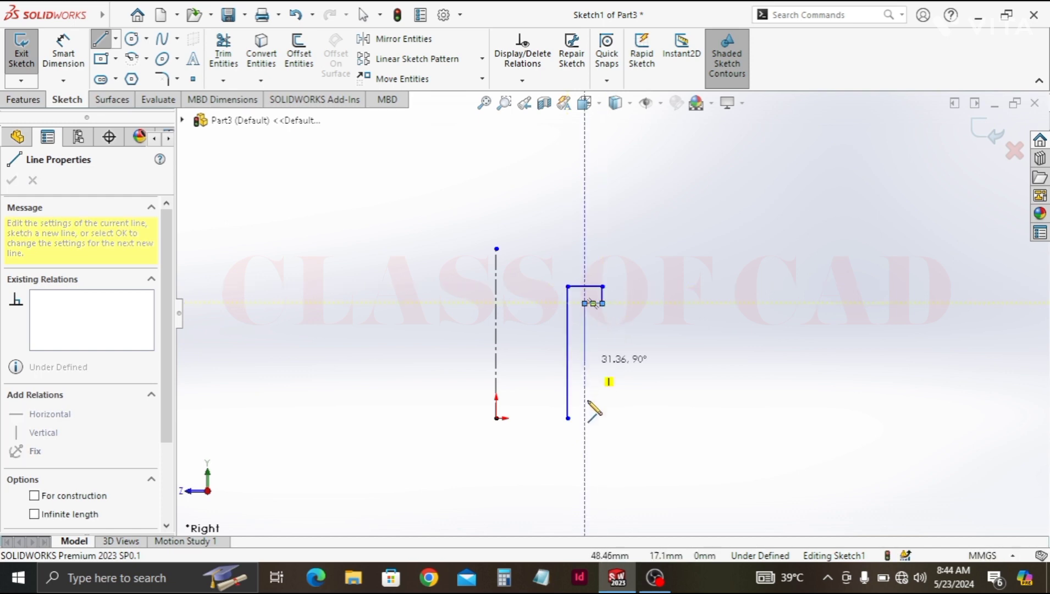
click(584, 418)
click(567, 418)
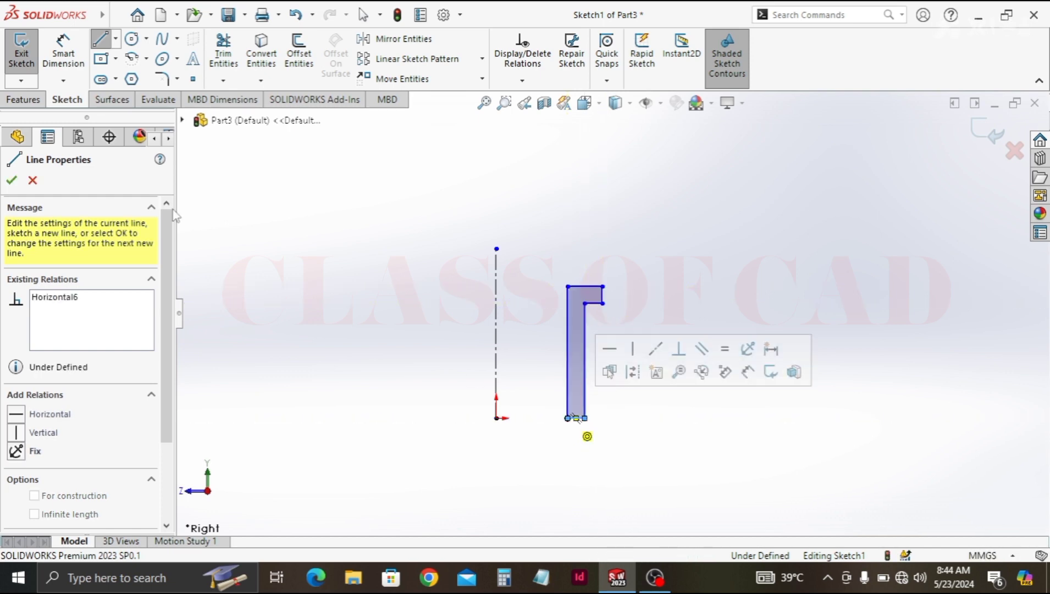
key(Escape)
Step: Dimension the lip's outer edge about the centerline as a 102 mm diameter
key(d)
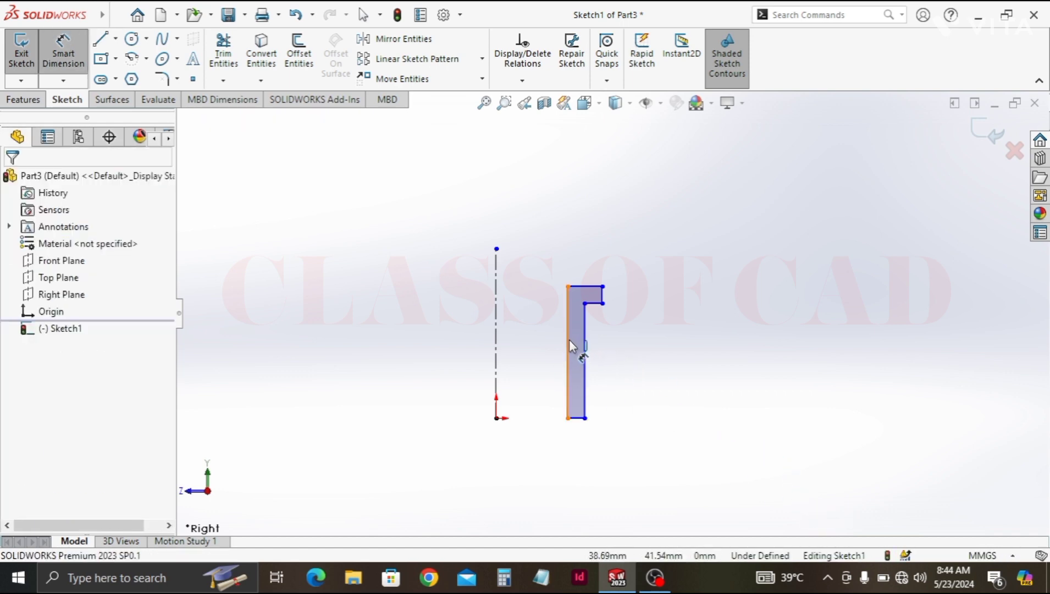
click(497, 297)
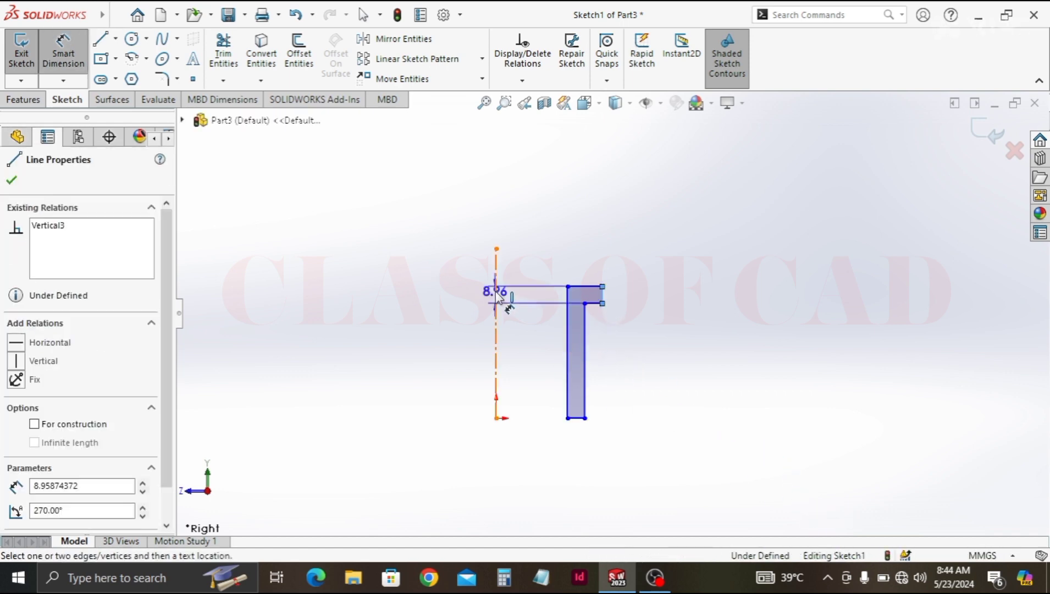
click(482, 225)
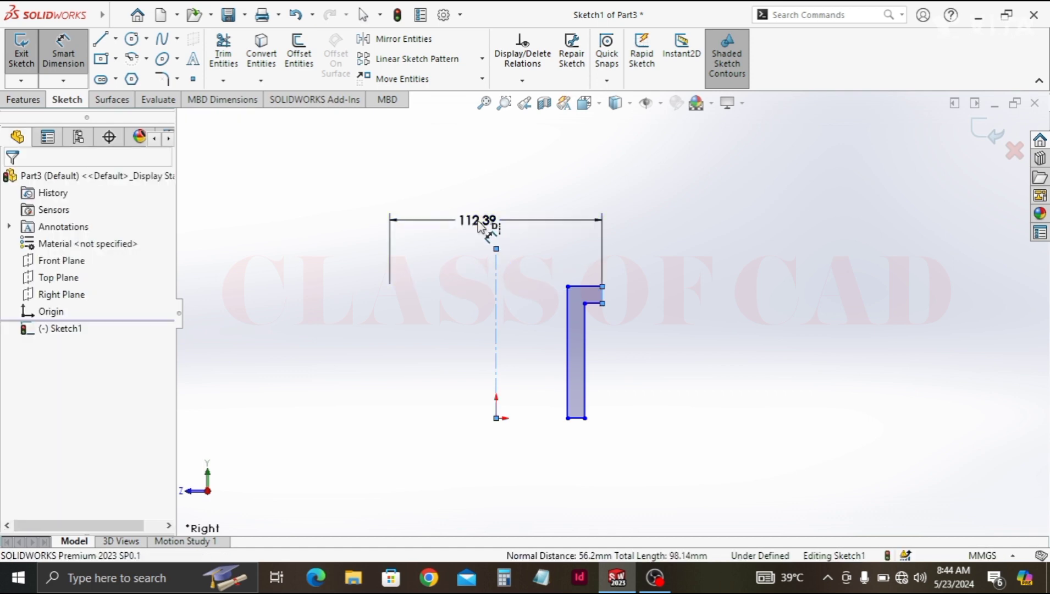
double_click(482, 226)
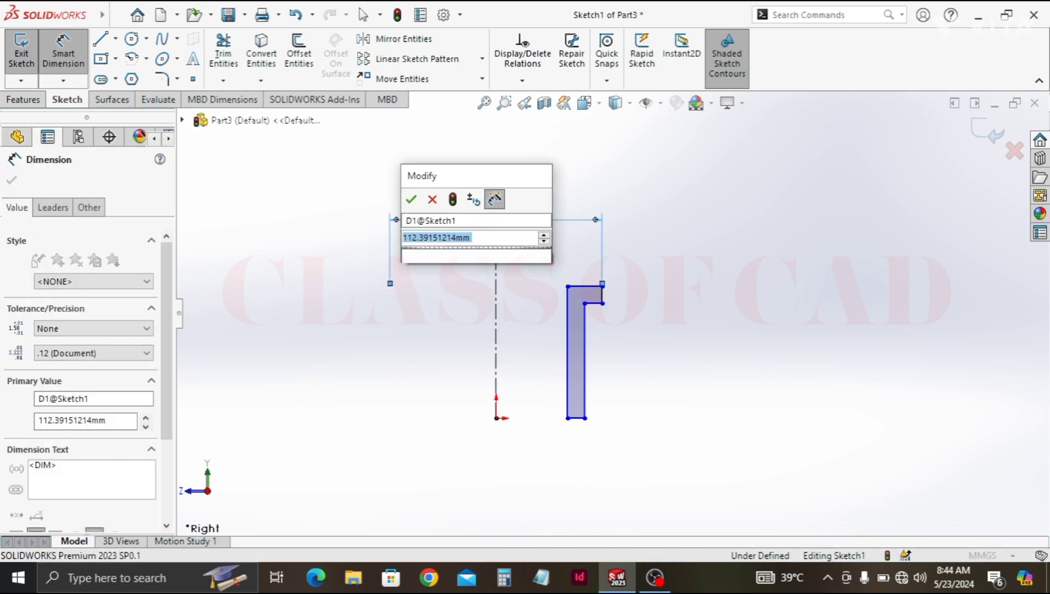
text(102)
key(Return)
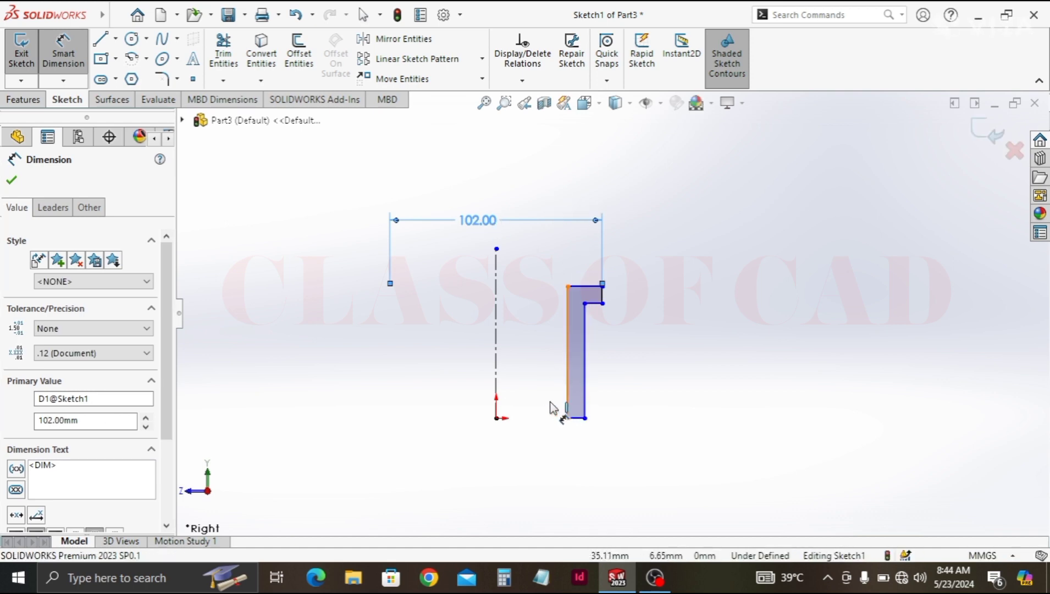
Step: Dimension the profile's inner vertical edge about the centerline as a 75 mm diameter
click(495, 390)
click(491, 431)
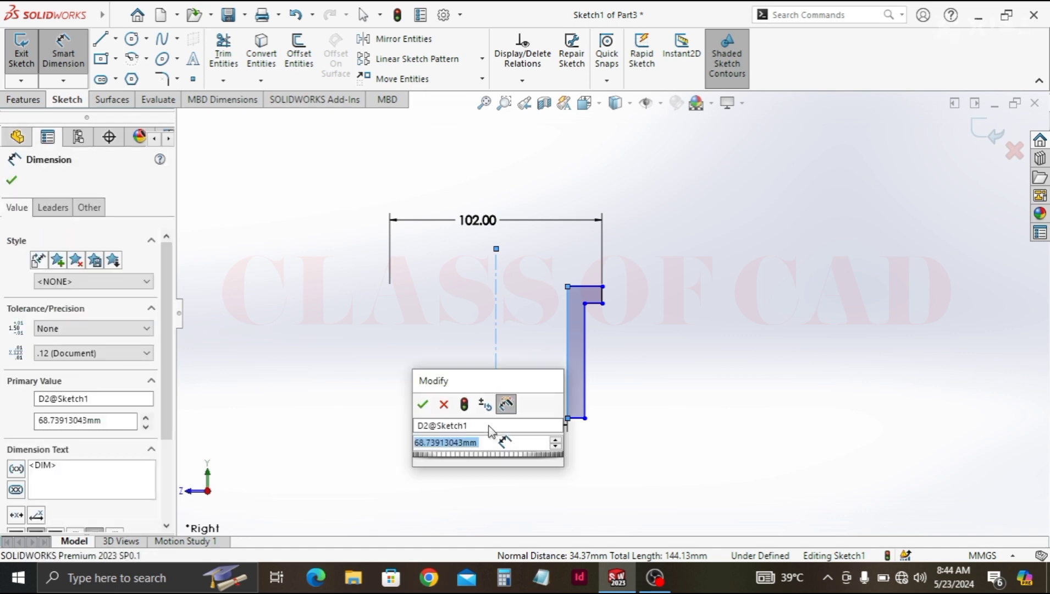
text(6)
key(Escape)
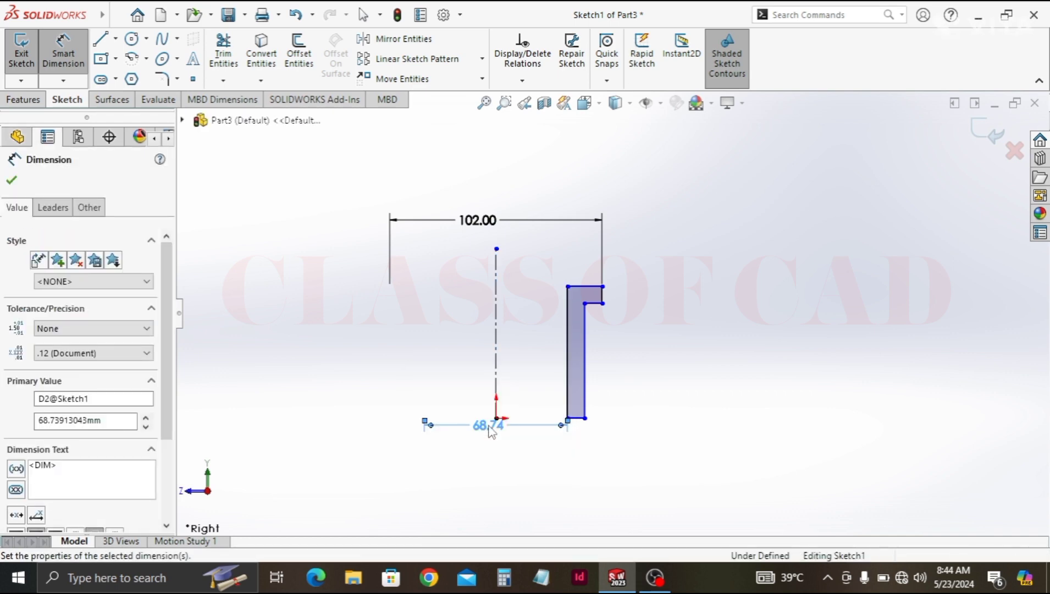
Step: Dimension the profile's outer vertical edge below the lip about the centerline as an 88 mm diameter
click(592, 411)
click(497, 404)
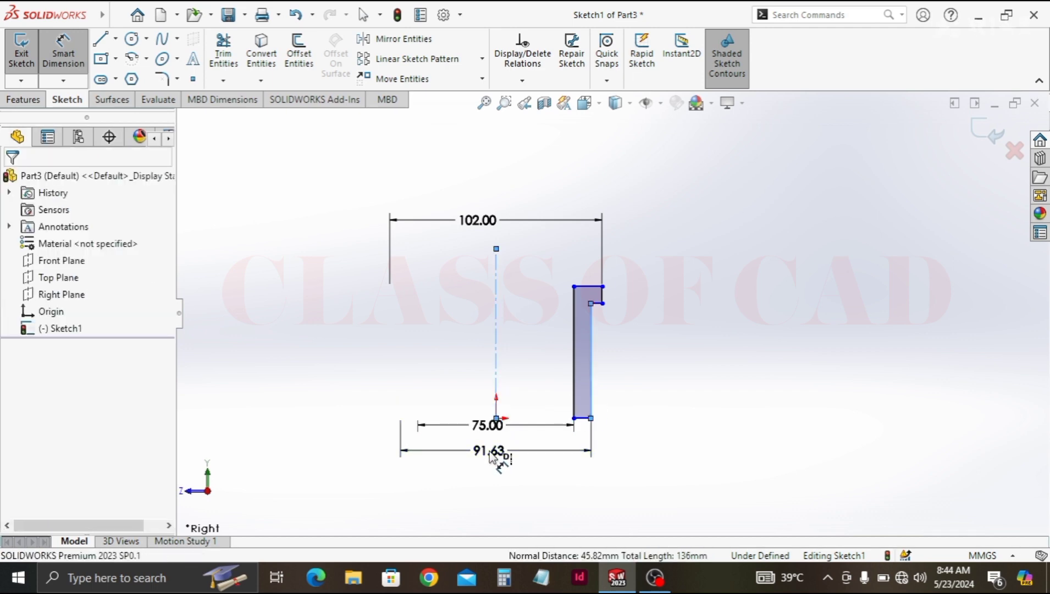
click(490, 457)
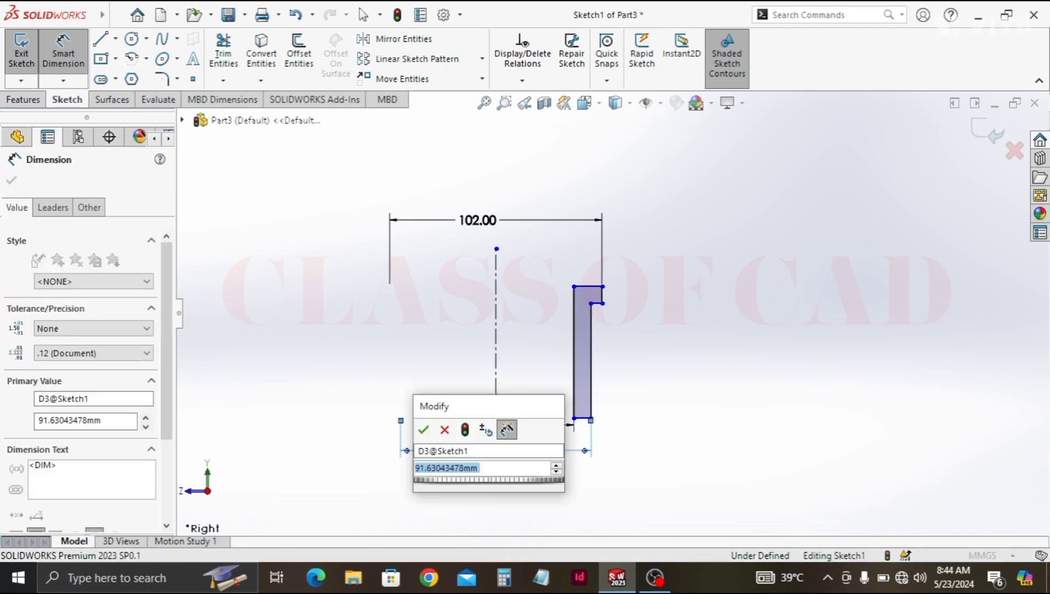
text(88)
key(Return)
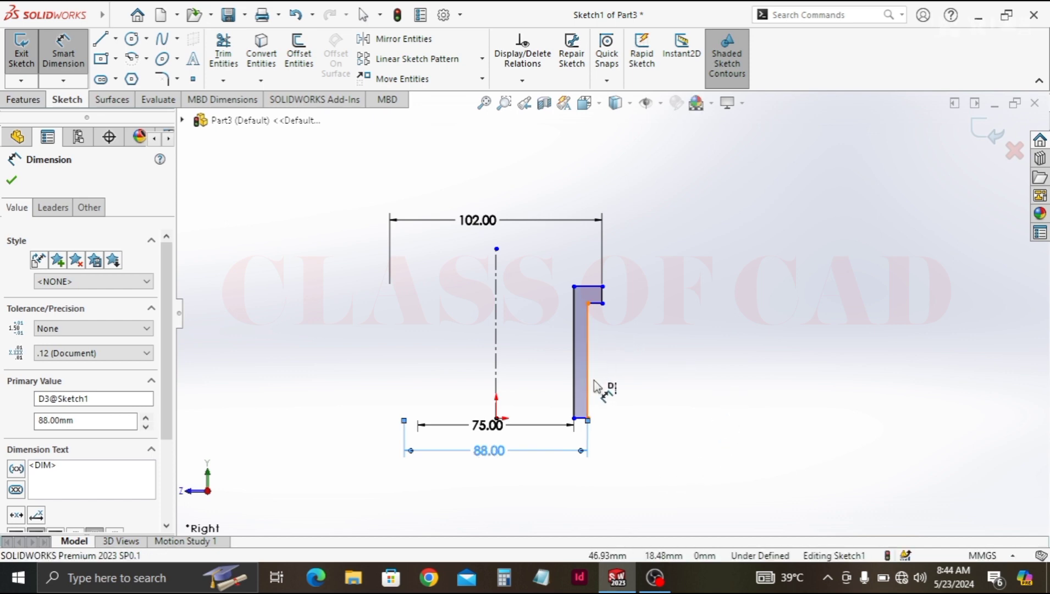
Step: Dimension the profile's outer vertical edge below the lip as 40 mm long
click(631, 363)
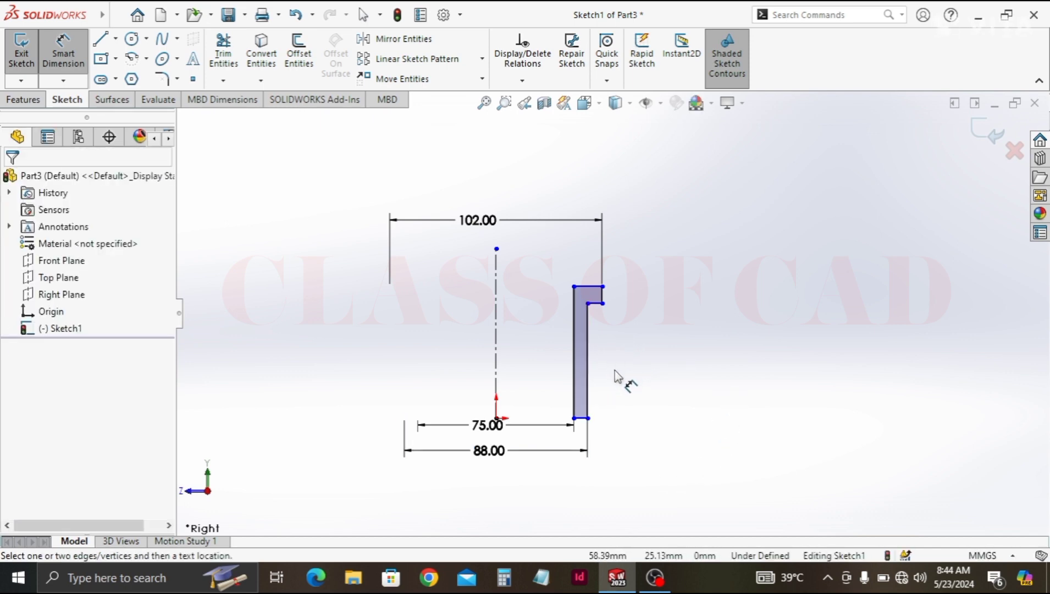
click(617, 360)
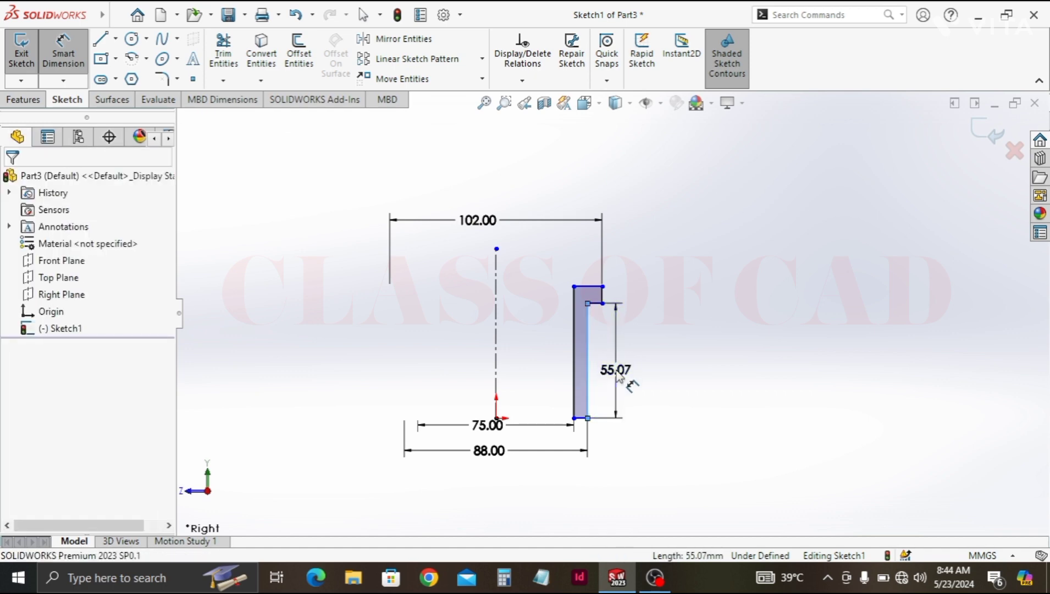
click(619, 374)
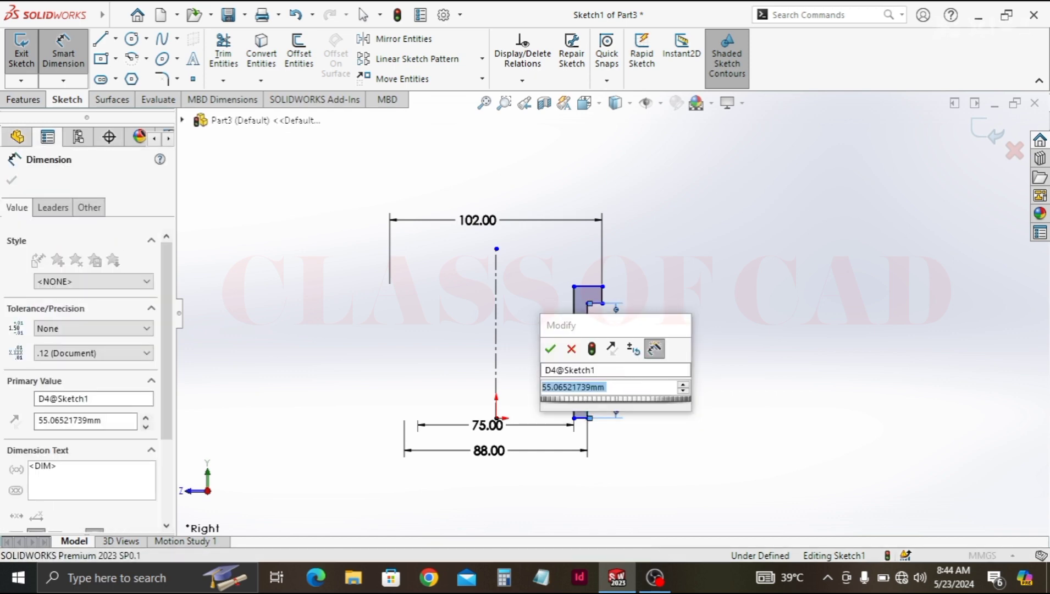
text(40)
key(Return)
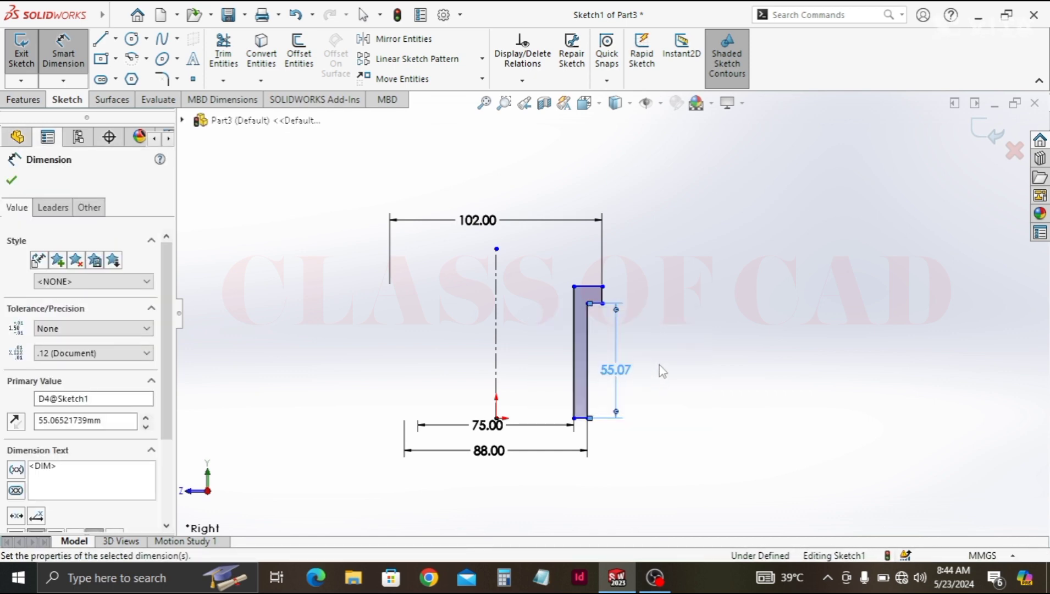
click(621, 317)
click(626, 317)
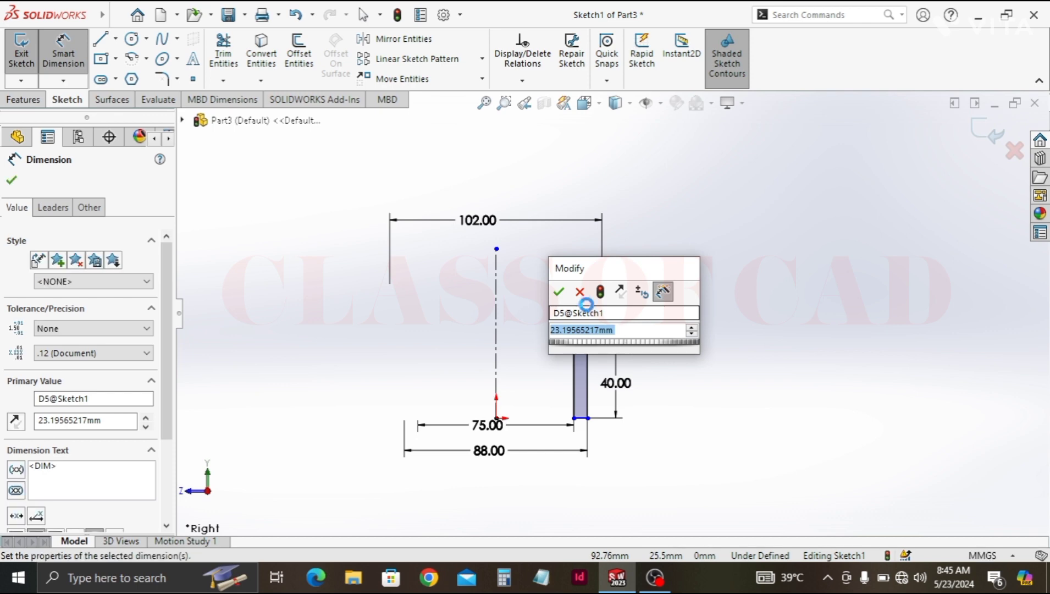
key(Return)
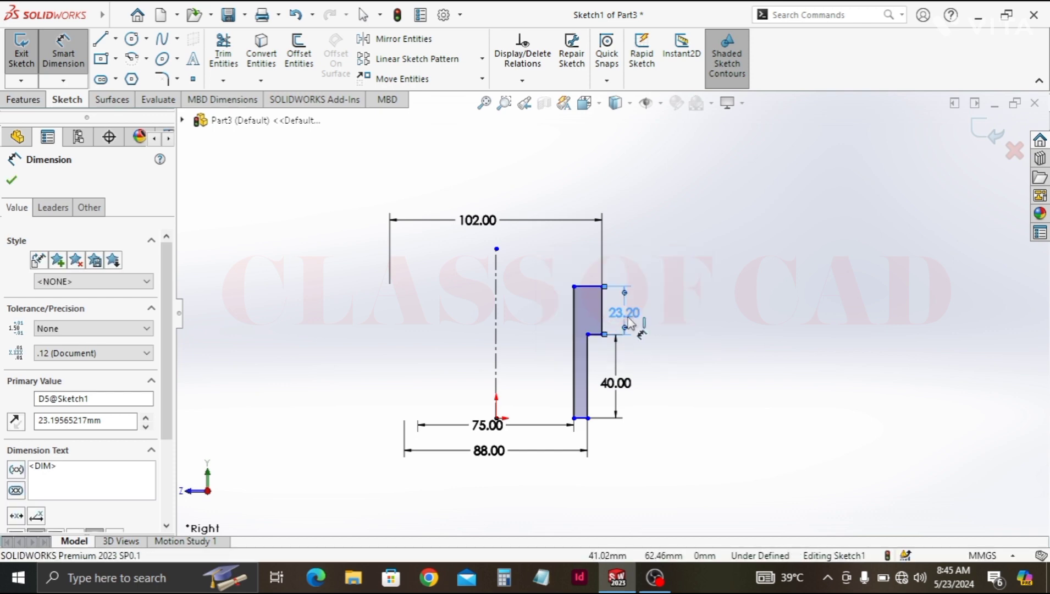
click(587, 286)
click(653, 388)
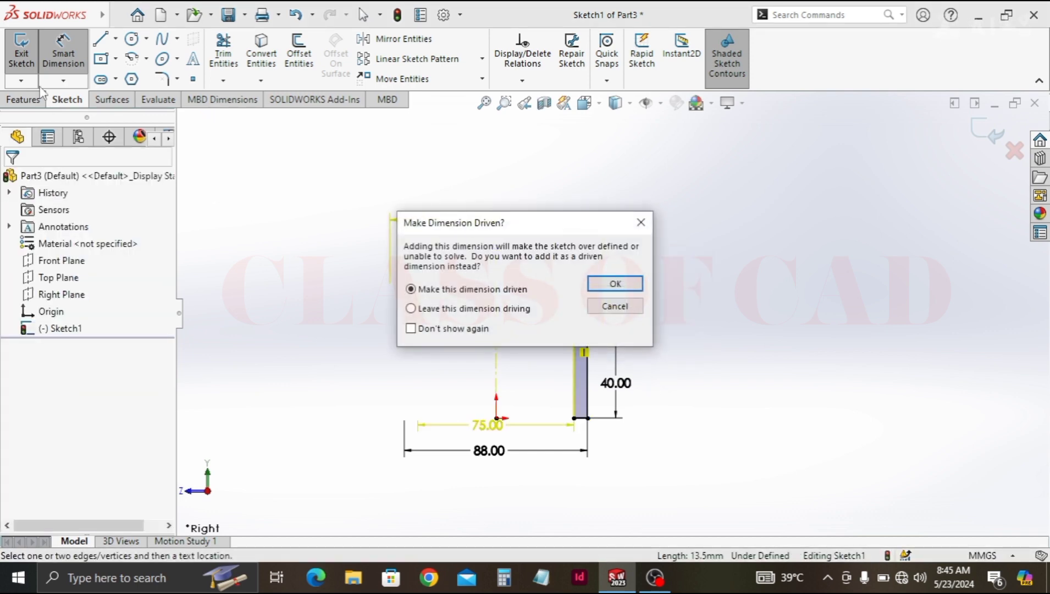
click(615, 283)
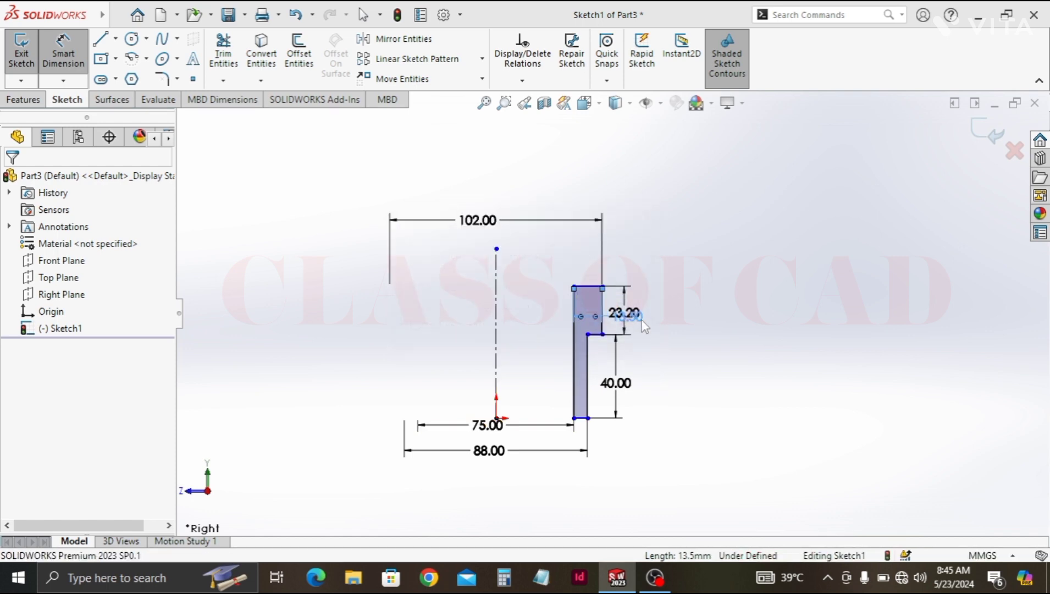
click(764, 360)
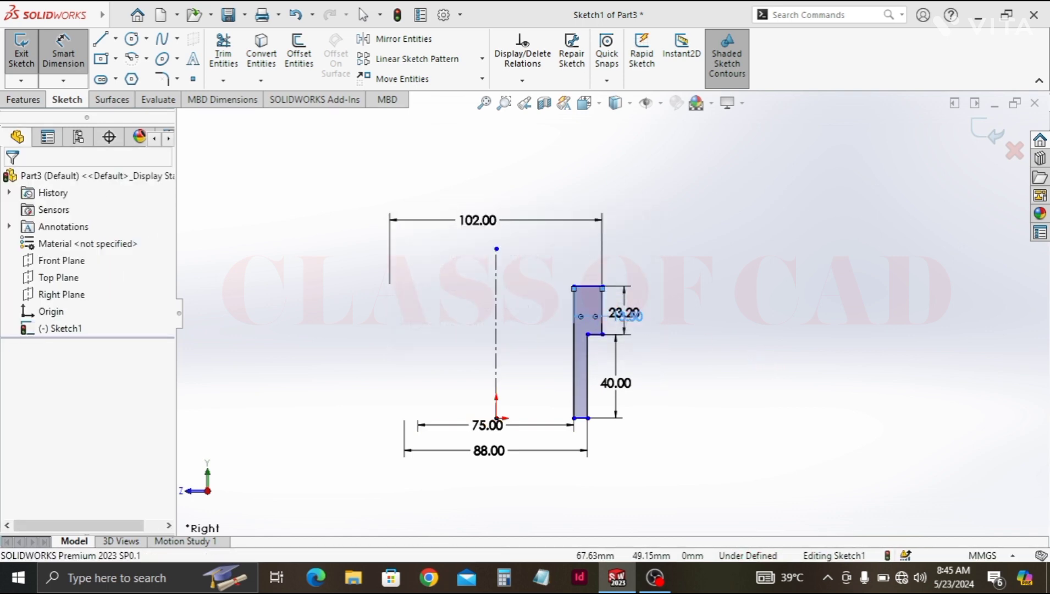
click(627, 316)
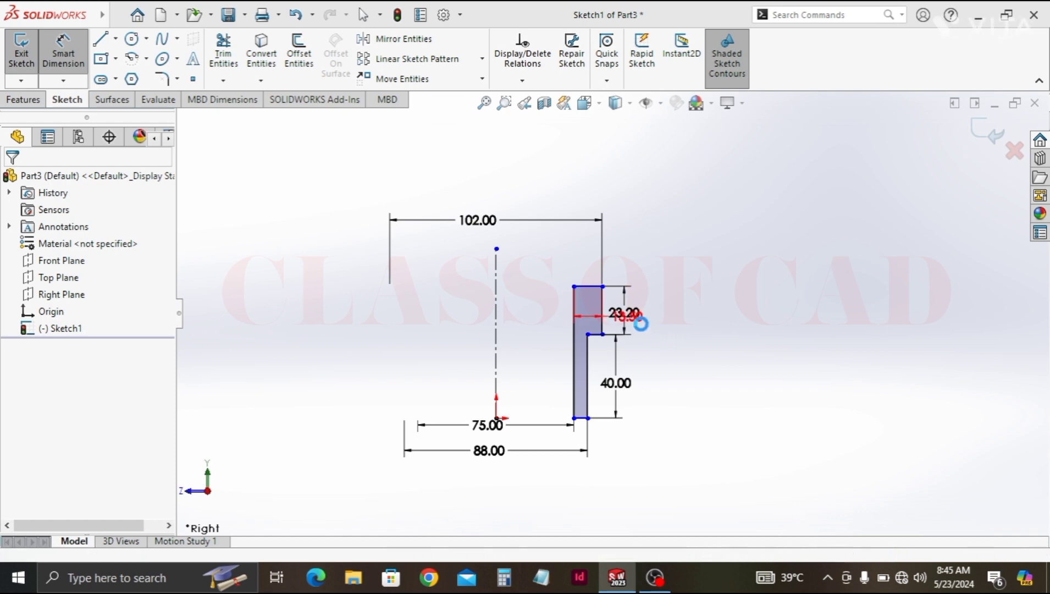
key(ctrl+z)
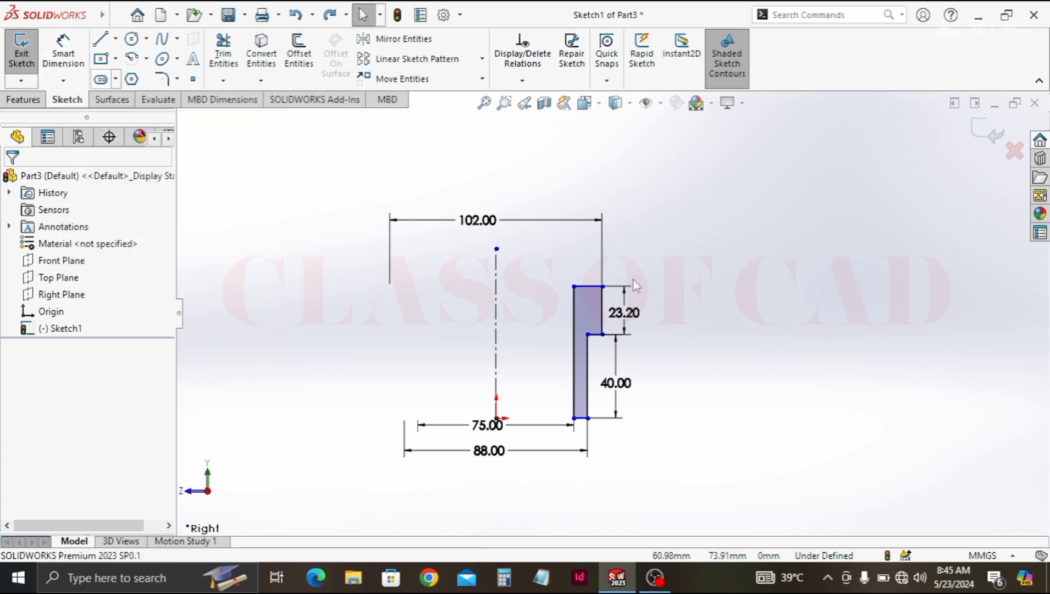
double_click(618, 314)
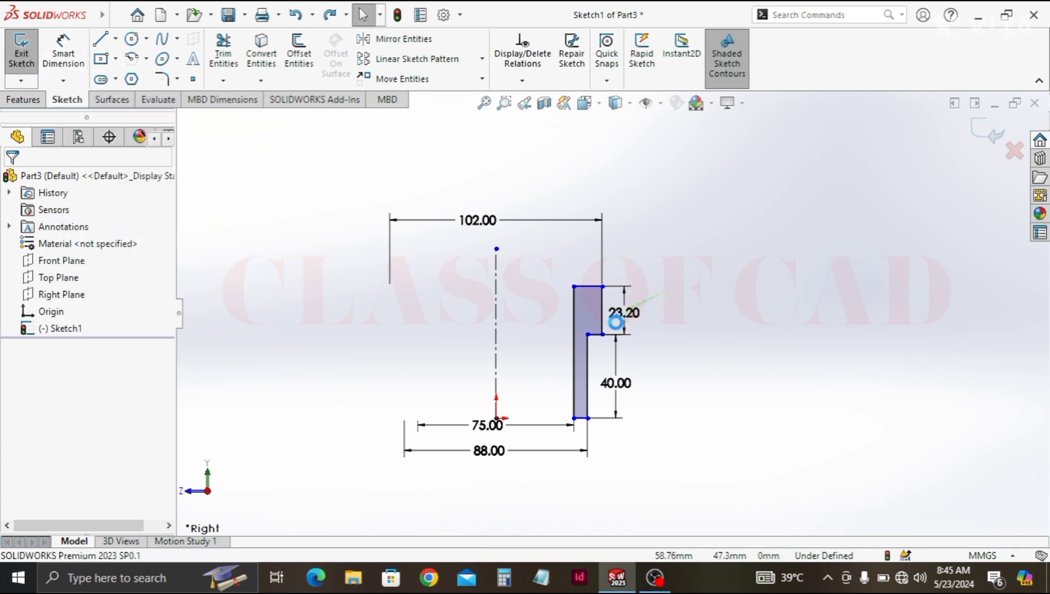
key(Delete)
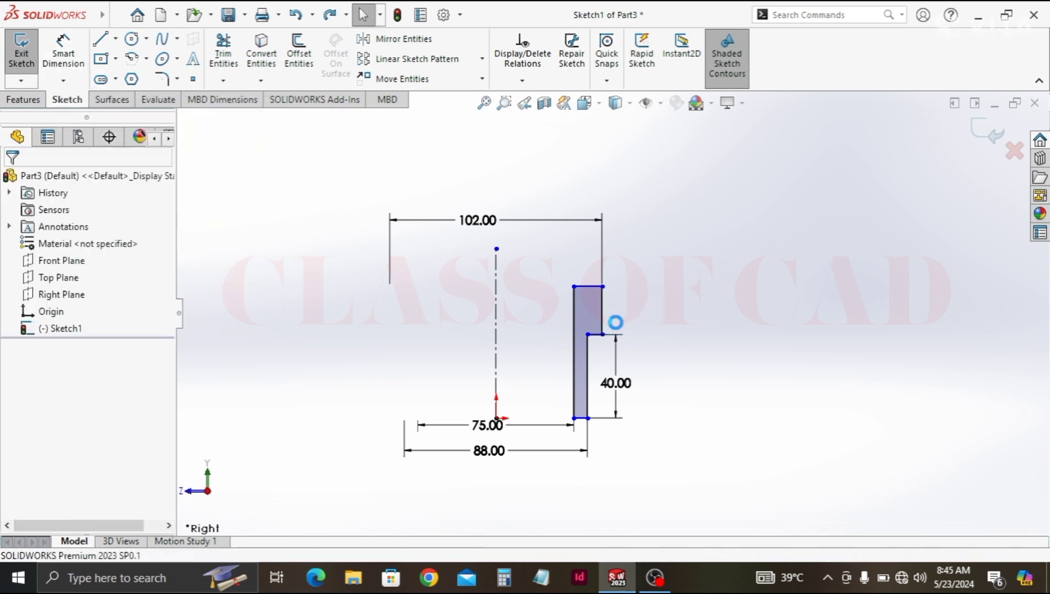
Step: Dimension the profile's overall height between its top and bottom edges as 46 mm
right_drag(615, 322, 612, 297)
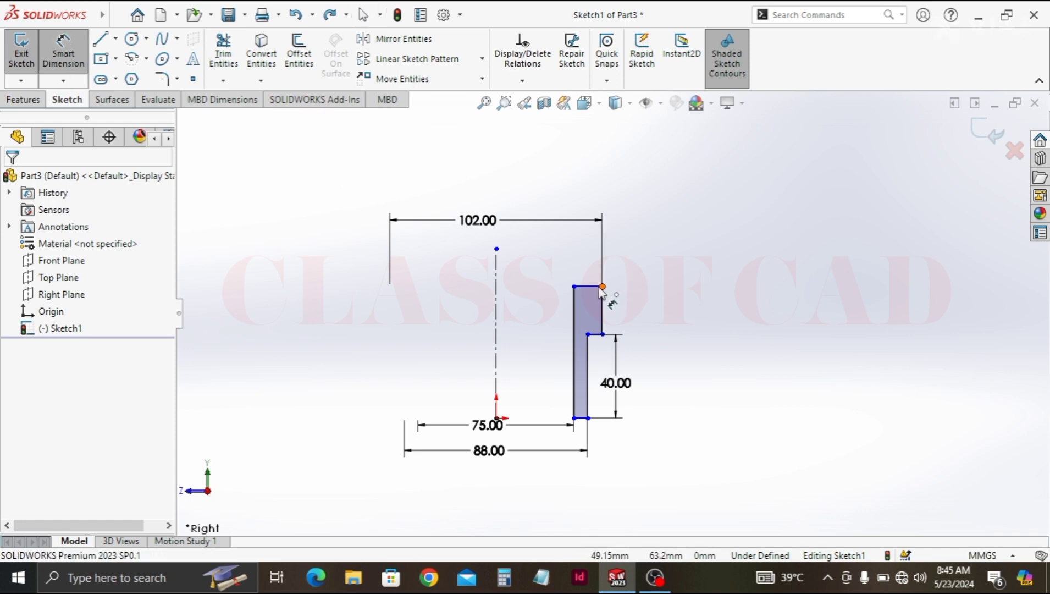
click(582, 419)
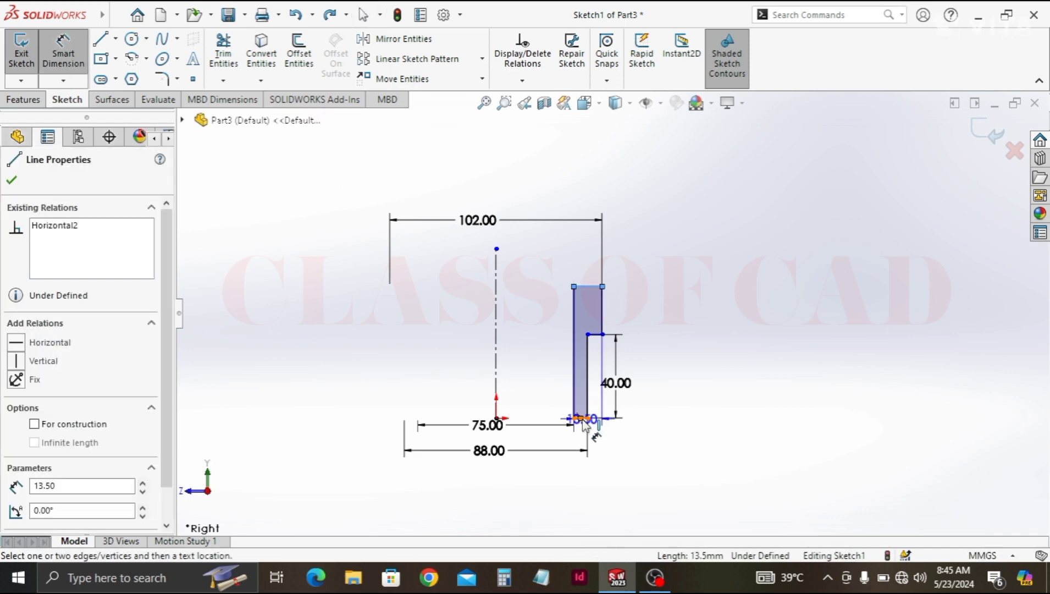
click(682, 376)
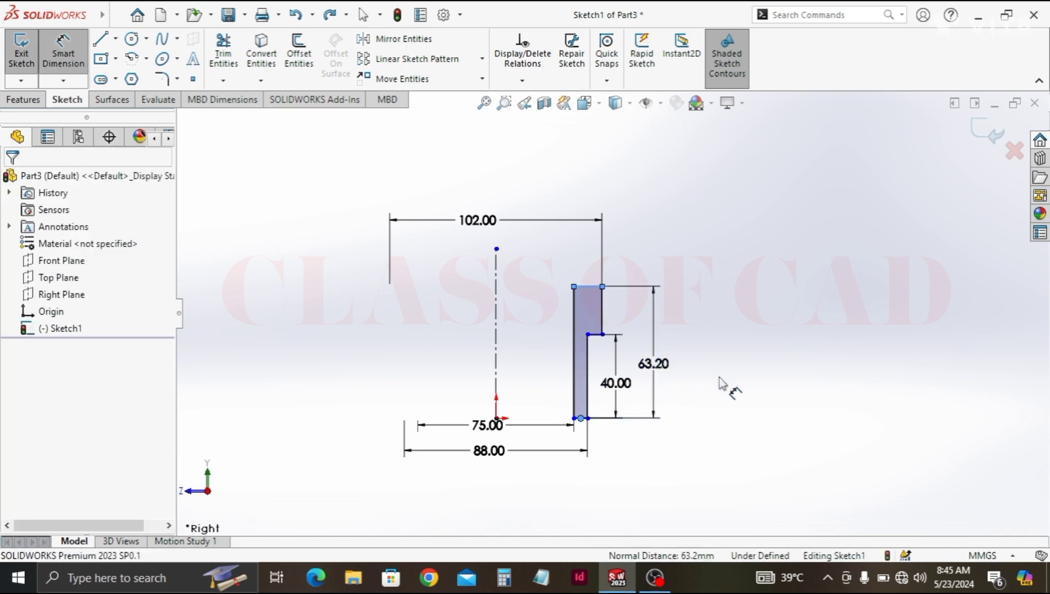
text(46)
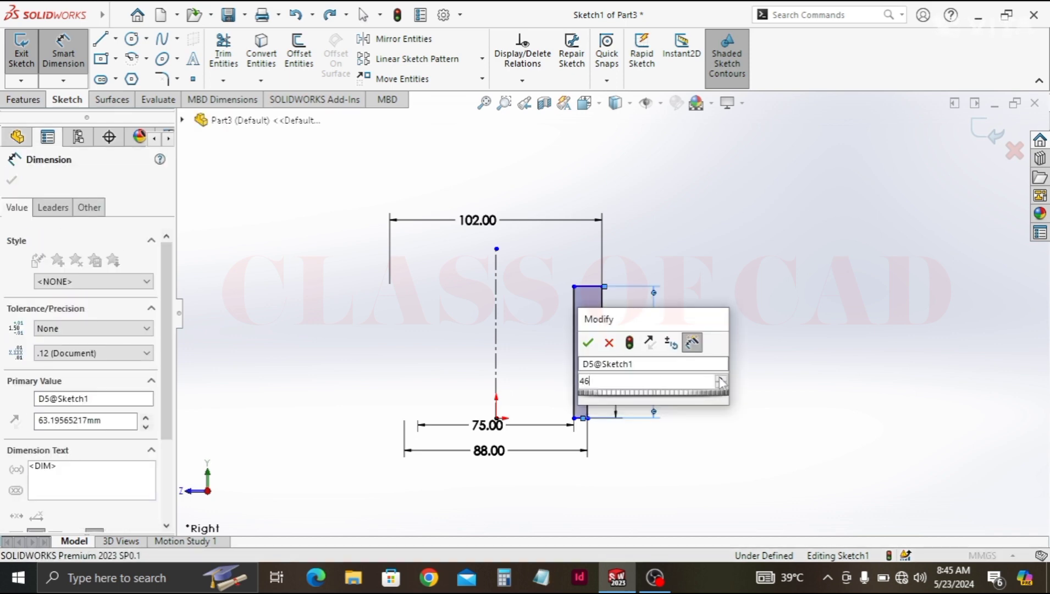
key(Return)
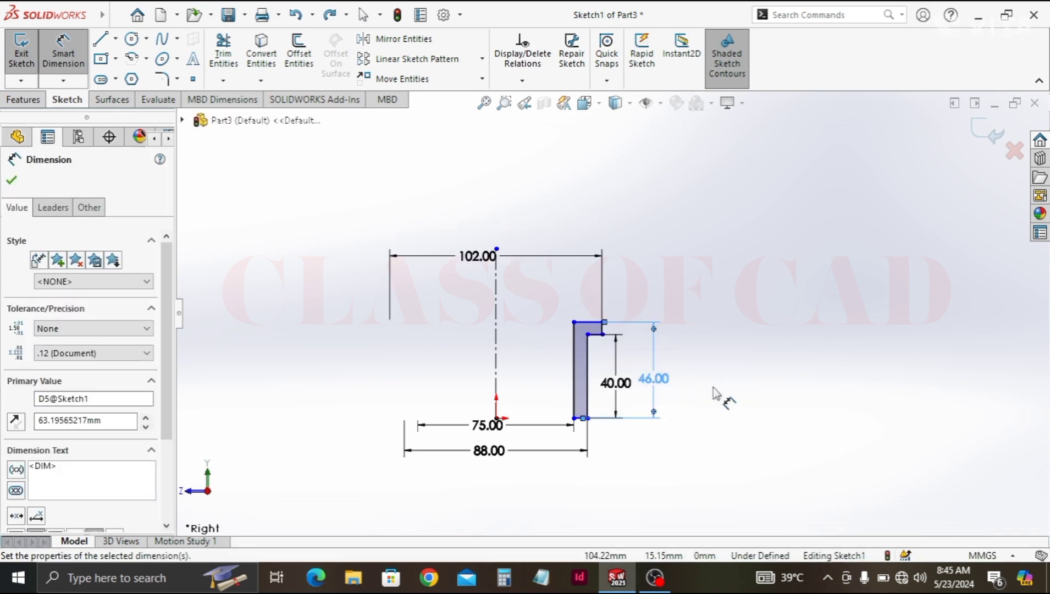
key(Escape)
key(Escape)
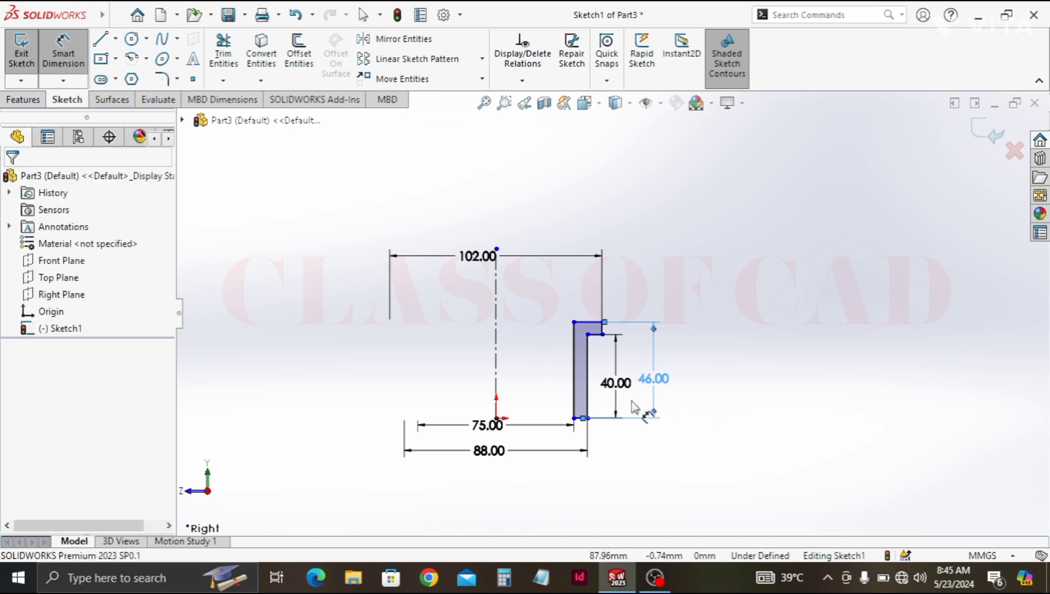
Step: Move the 75 mm diameter dimension away from the origin, placing it below the 88 mm diameter dimension
click(496, 419)
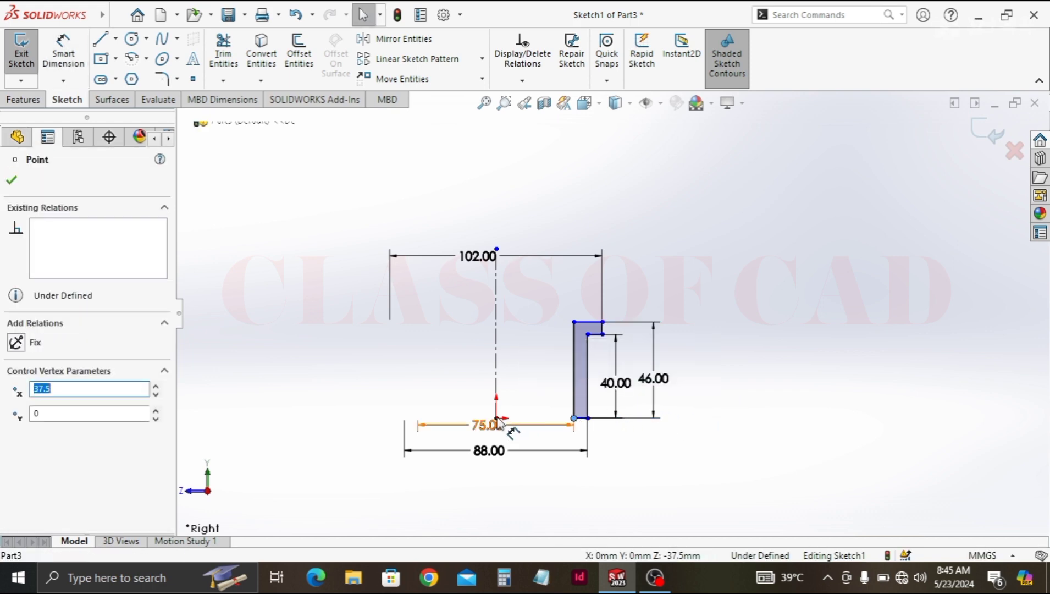
click(497, 426)
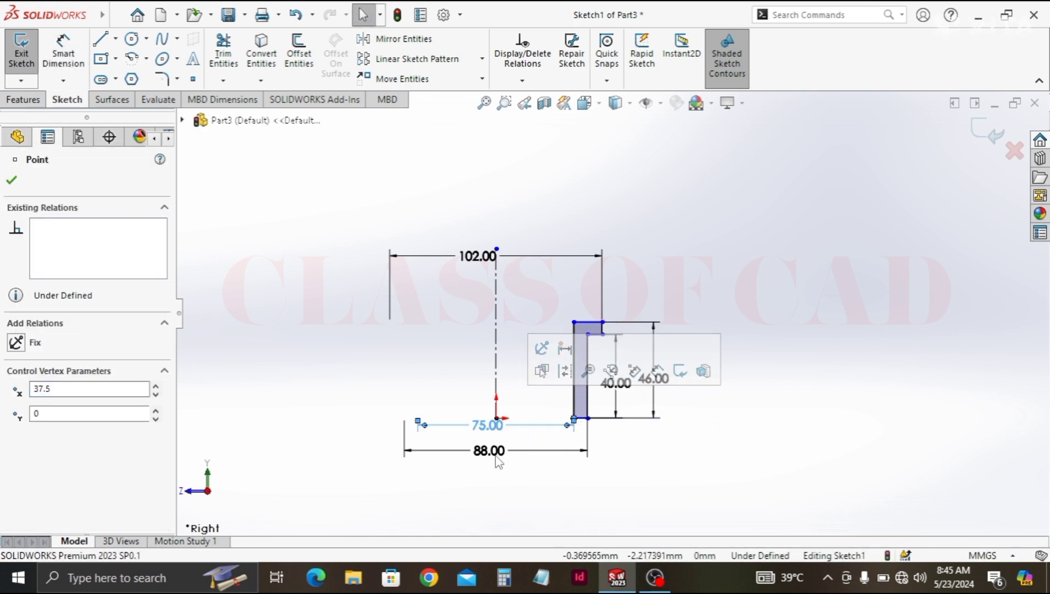
drag(488, 425, 488, 472)
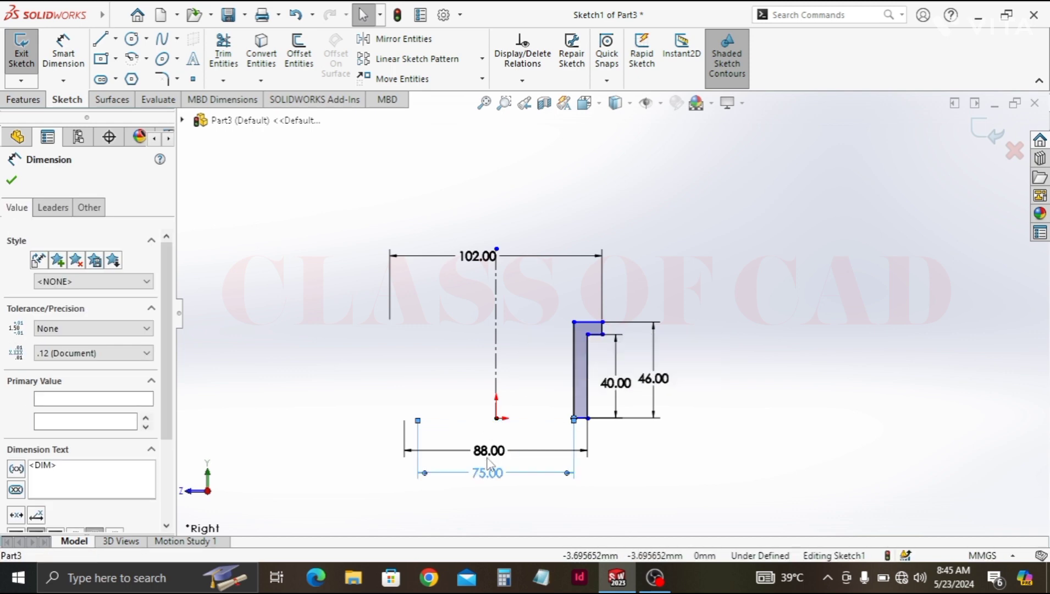
key(Escape)
Step: Add a Horizontal relation between the origin and the profile's lower inner corner
click(497, 423)
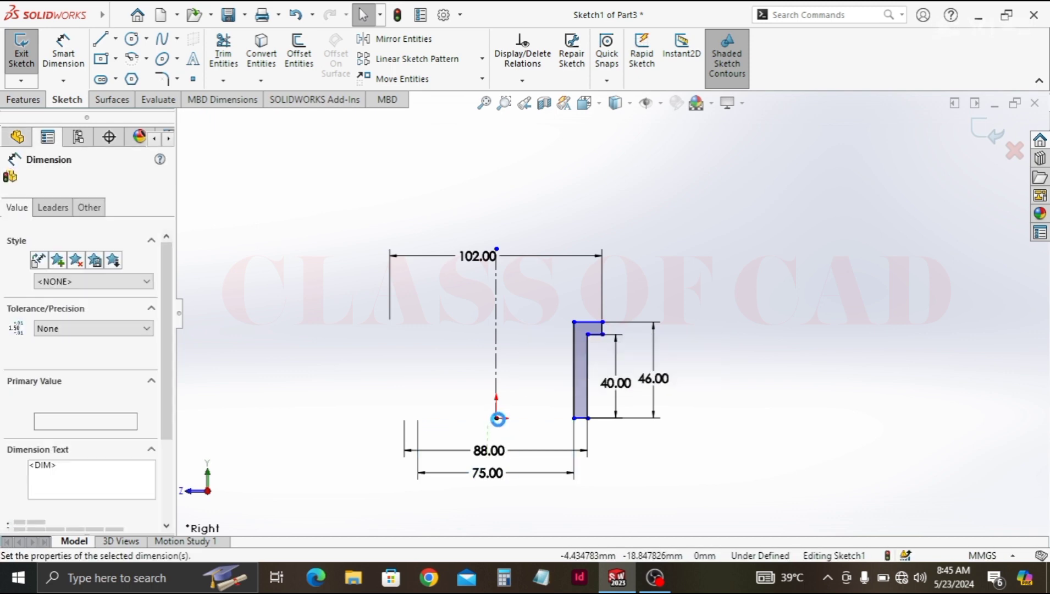
key(Escape)
click(496, 419)
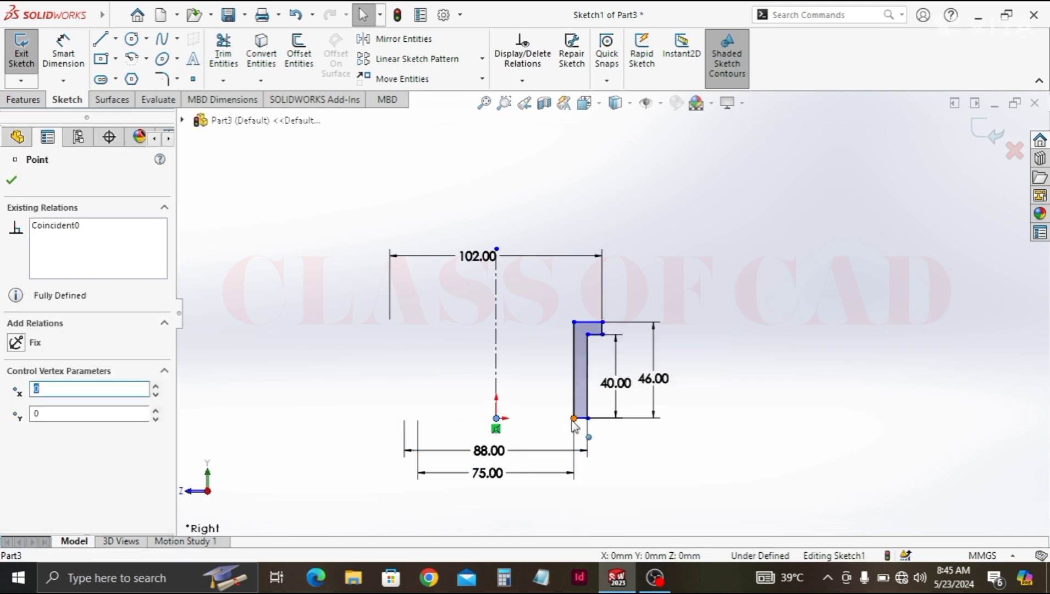
ctrl+click(574, 417)
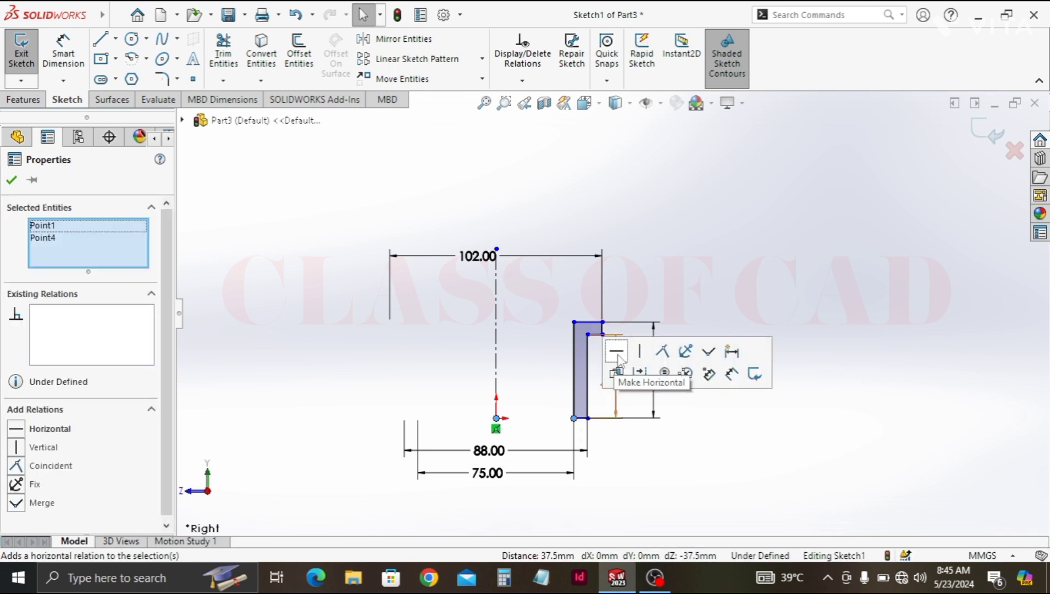
click(617, 352)
key(Escape)
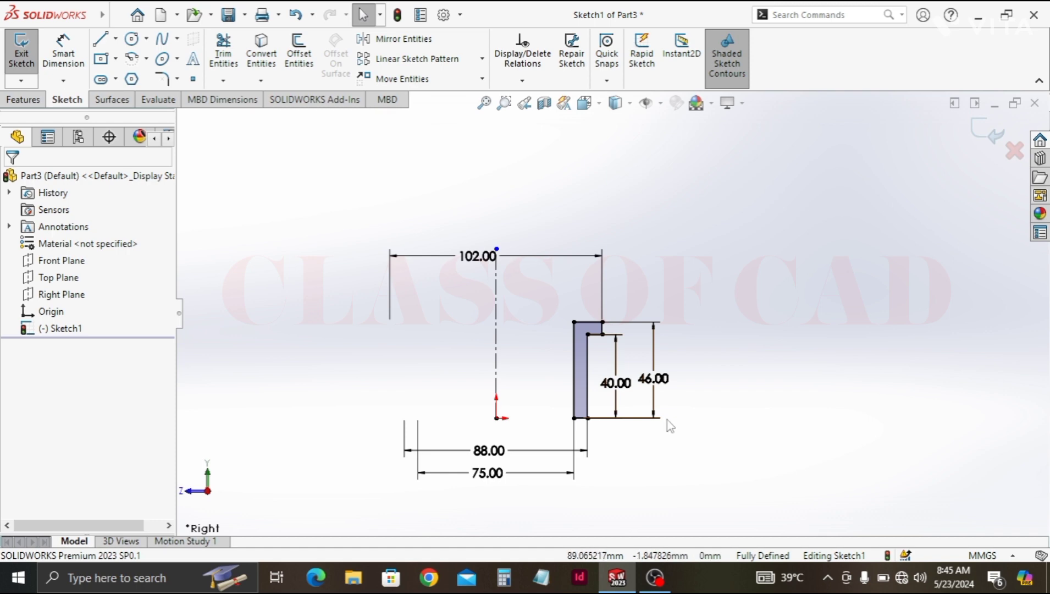
Step: Revolve the lipped profile 360 degrees about the centerline as a solid boss
click(24, 101)
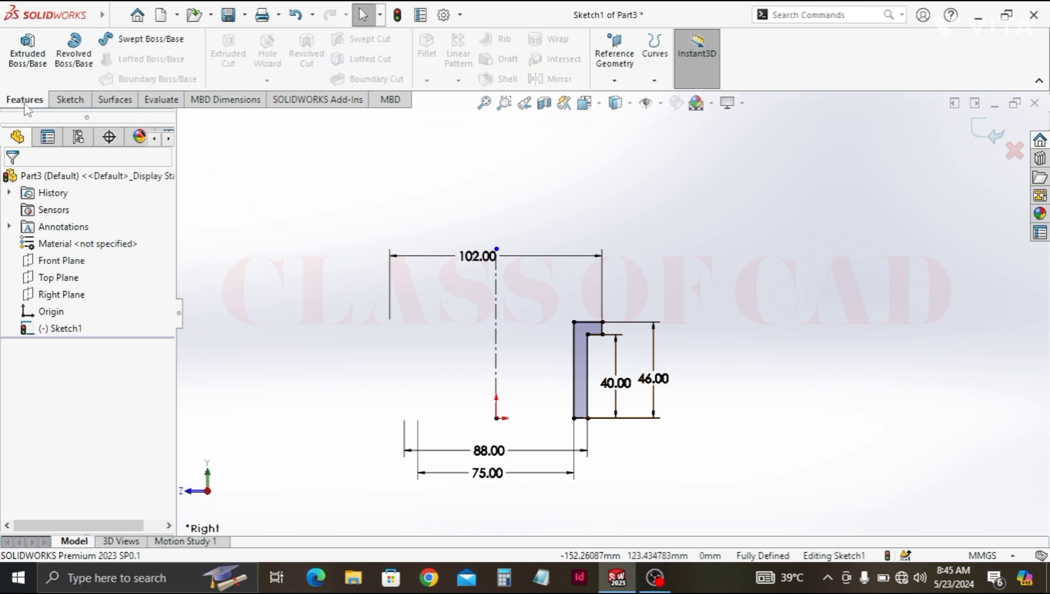
click(74, 54)
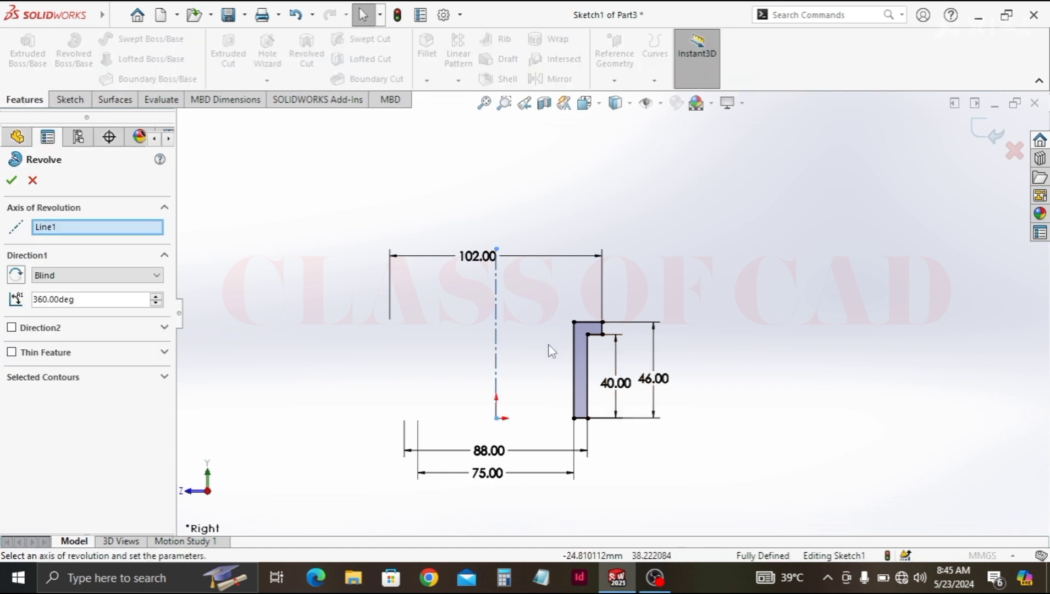
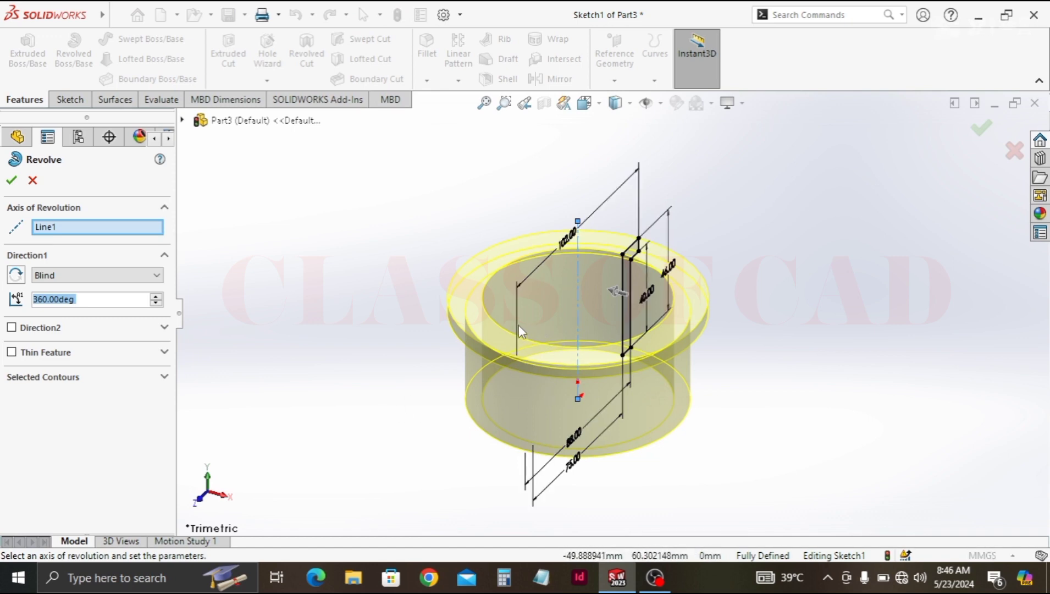
click(11, 180)
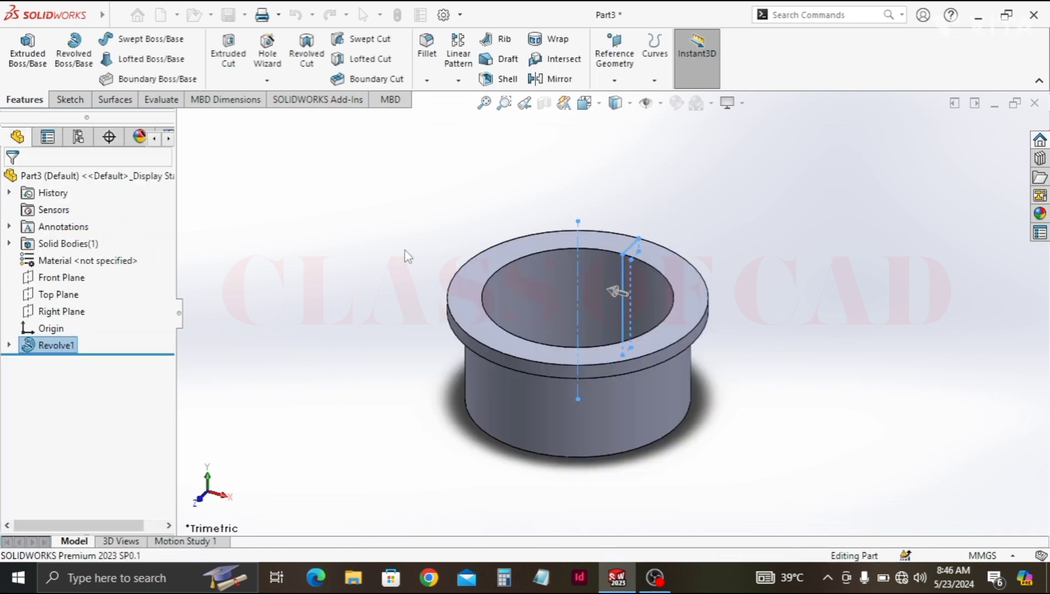
Step: Chamfer the bore's inner edge on the lipped end with a 3 mm distance at 45 degrees
click(427, 80)
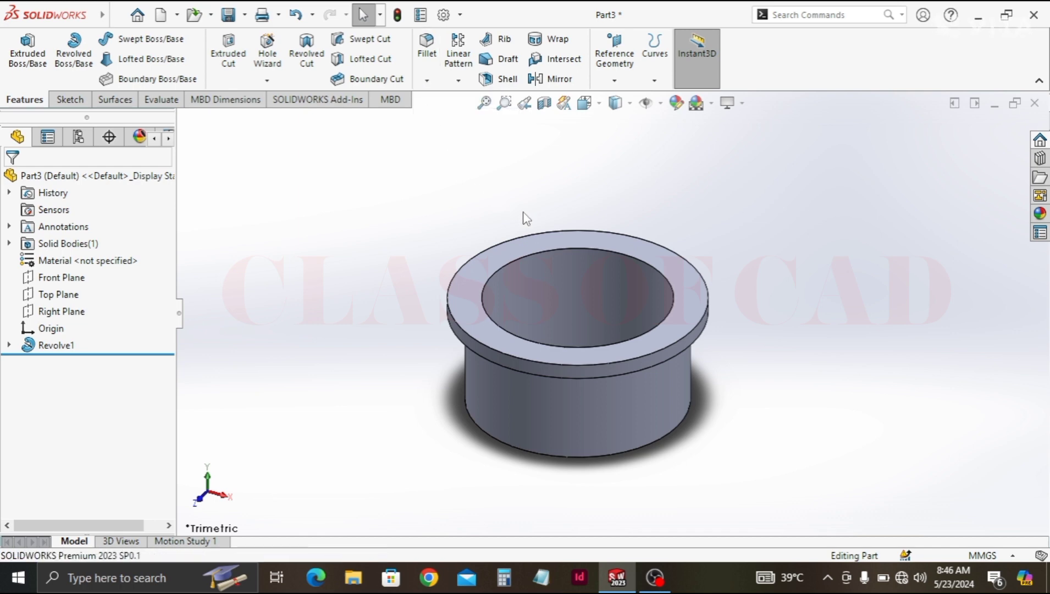
text(3)
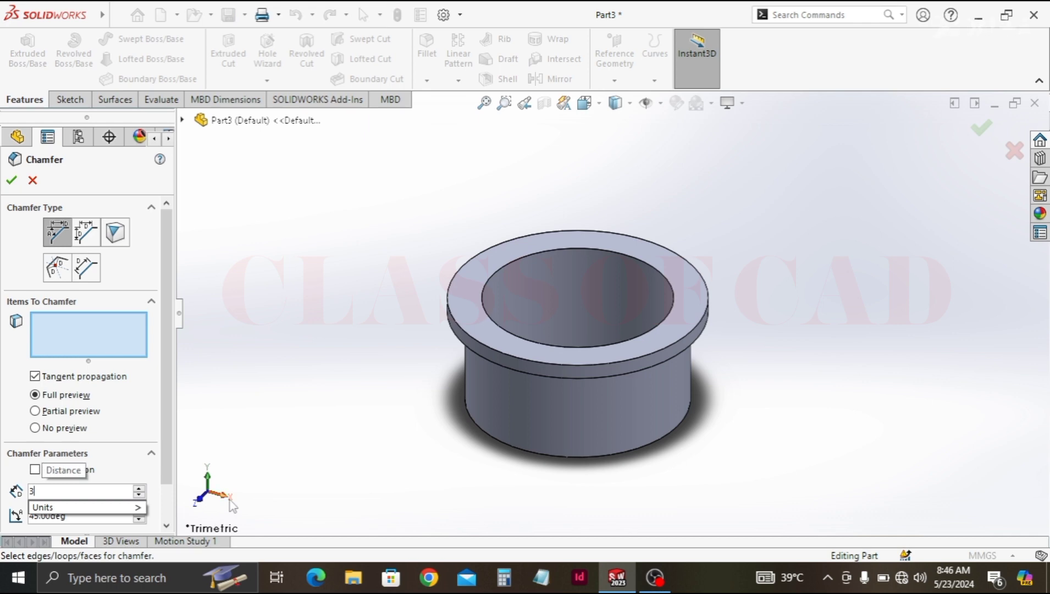
key(Return)
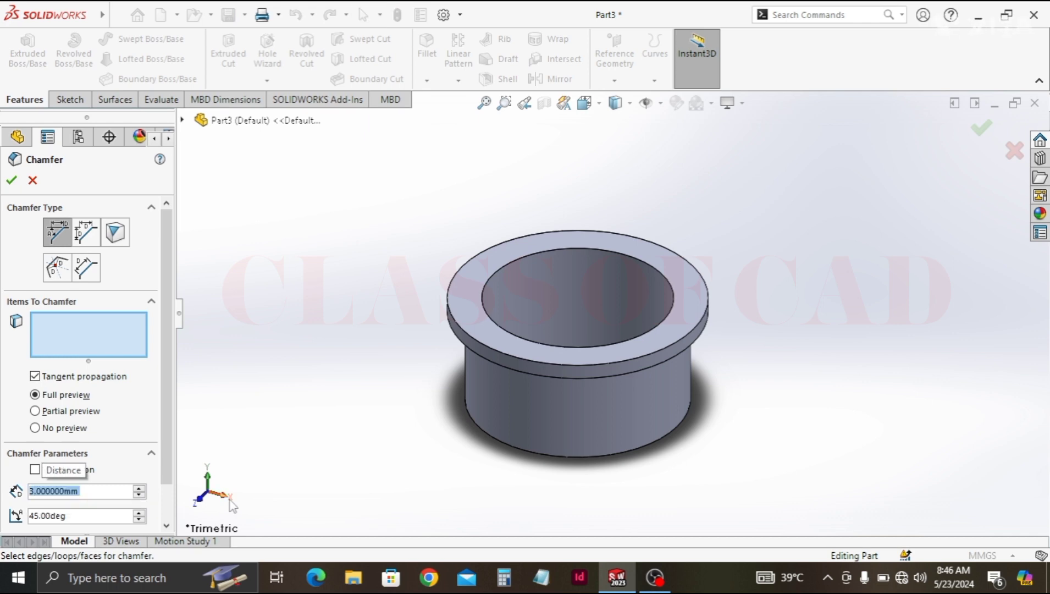
click(545, 251)
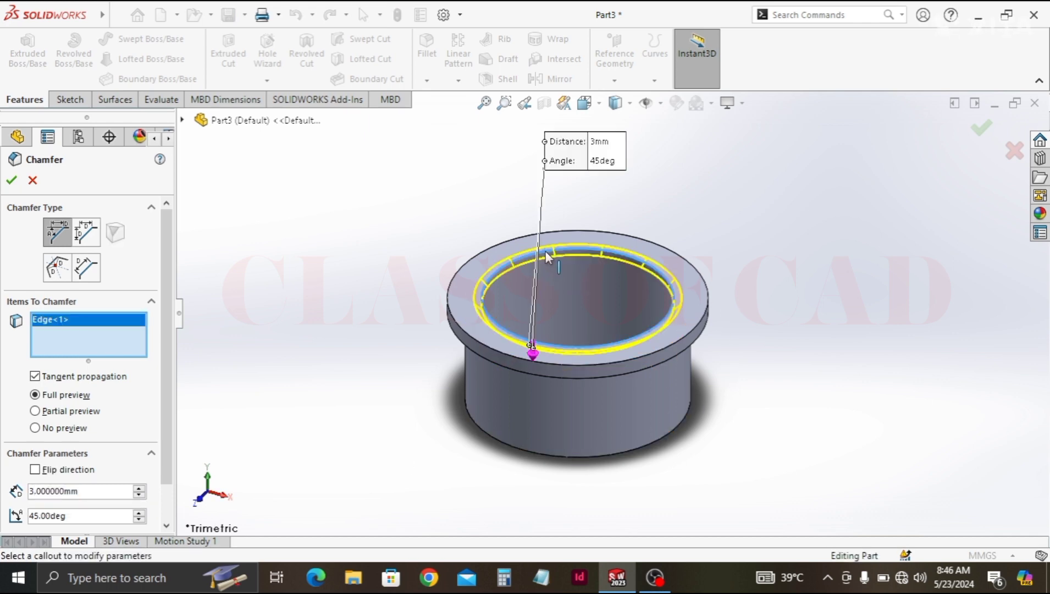
click(12, 181)
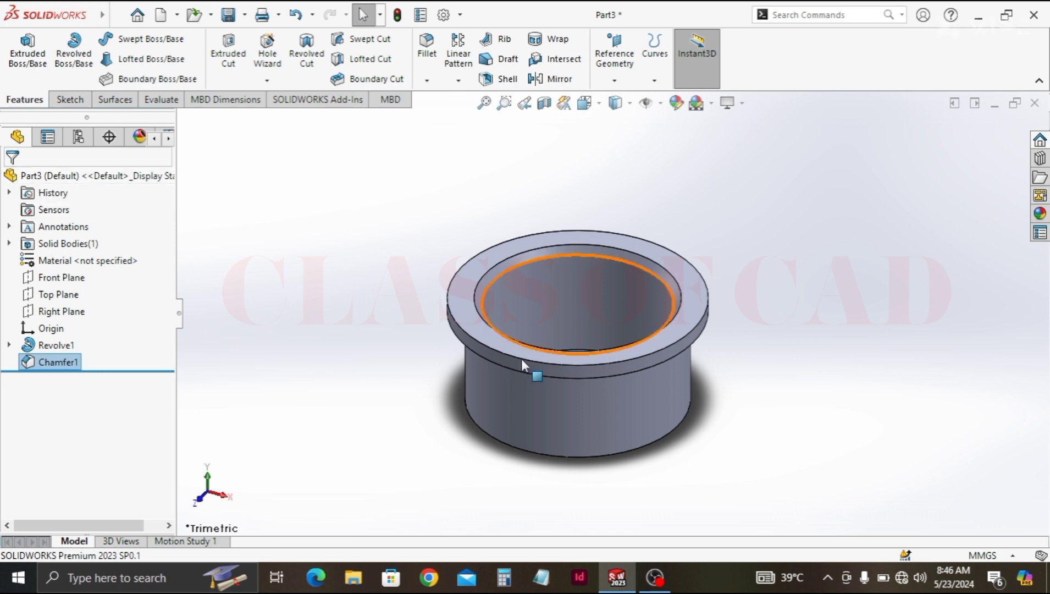
Step: Save the lipped sleeve as Part2 in the ZS Assembly folder and close the document
middle_drag(525, 412, 504, 410)
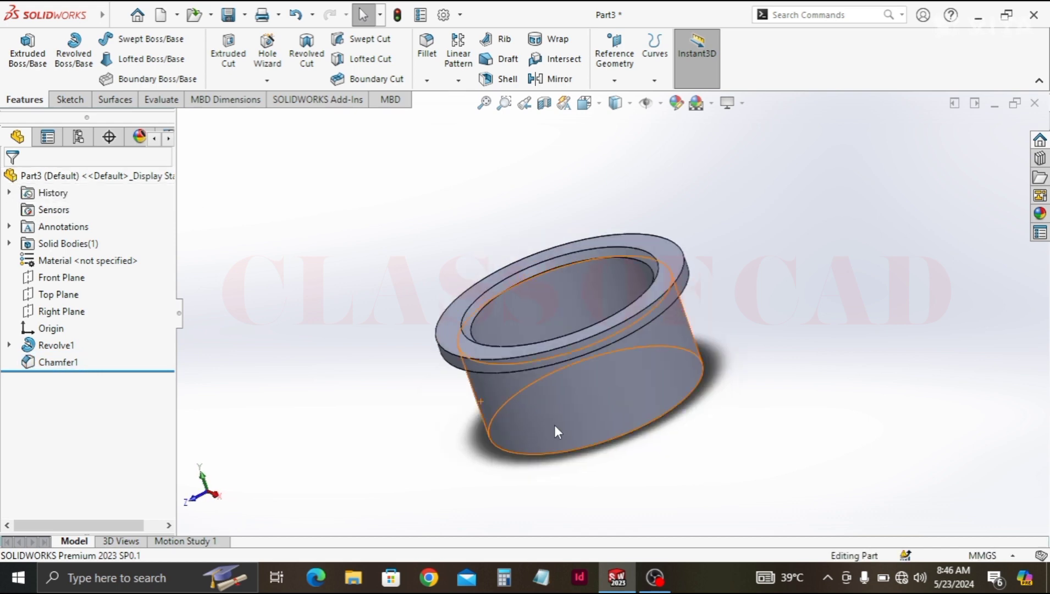
key(ctrl+s)
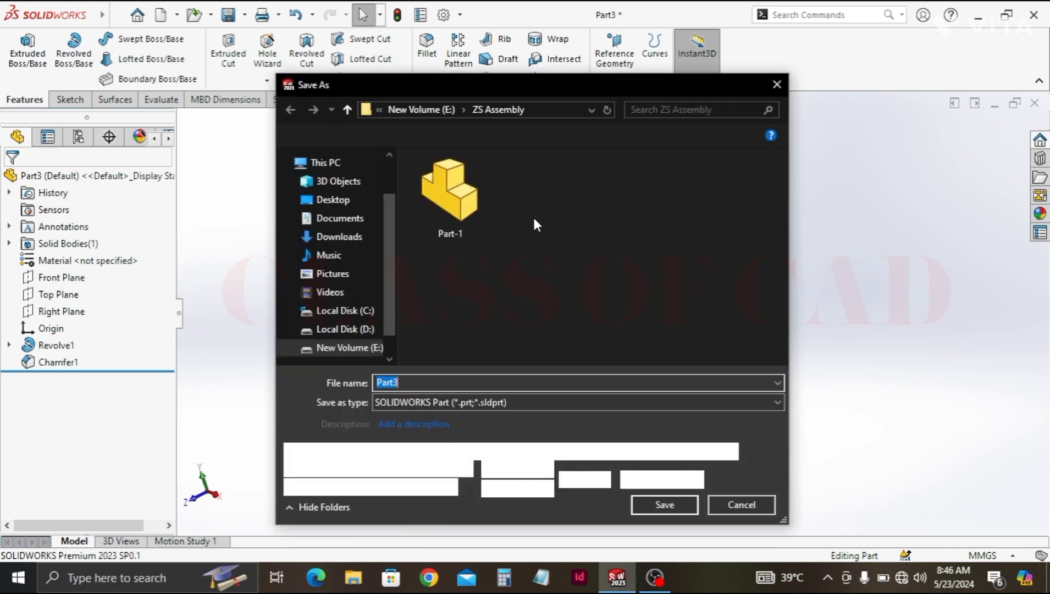
click(419, 383)
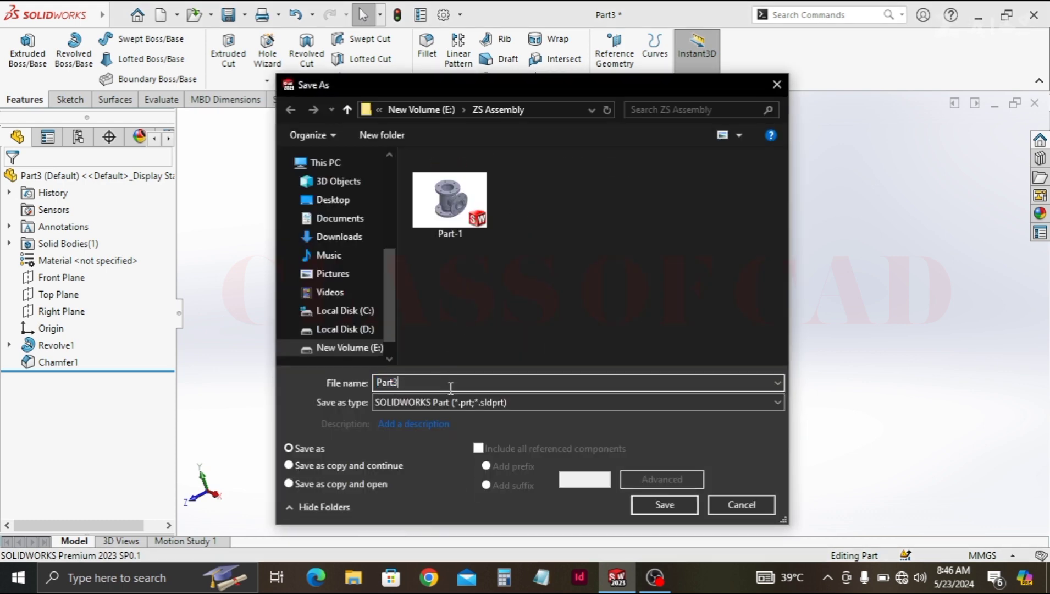
key(BackSpace)
text(3)
key(Return)
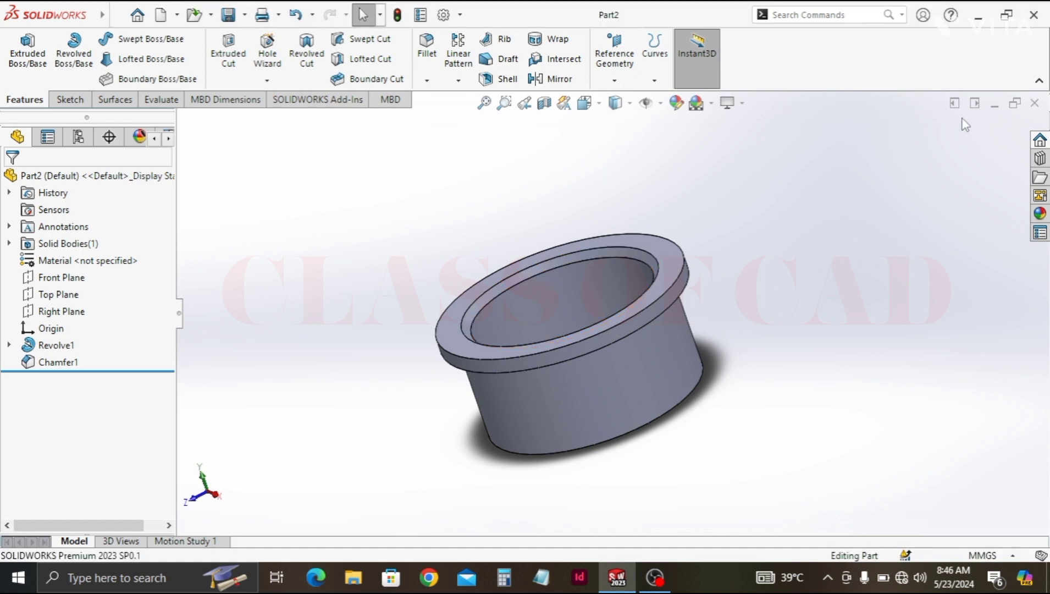
key(ctrl+w)
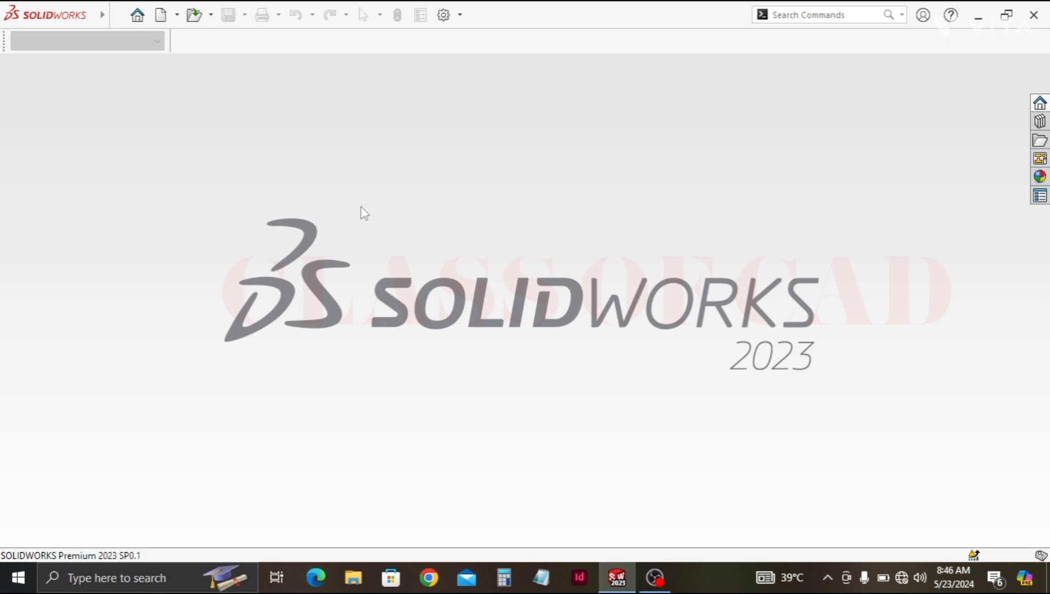
Step: Create a new part and sketch a circle about 77 mm in diameter on the Top Plane, centred on the origin
click(162, 18)
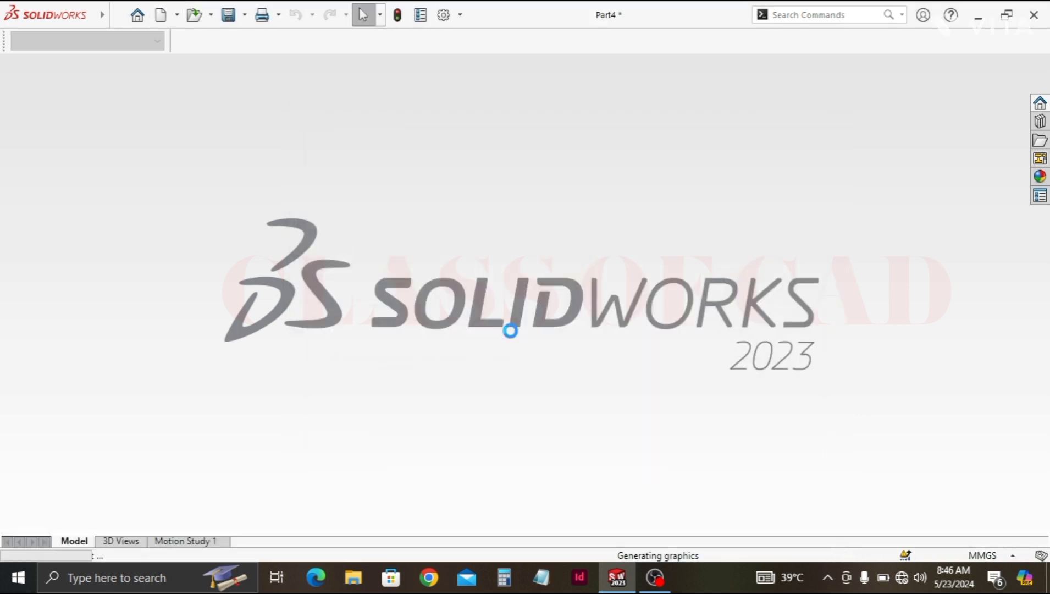
click(68, 278)
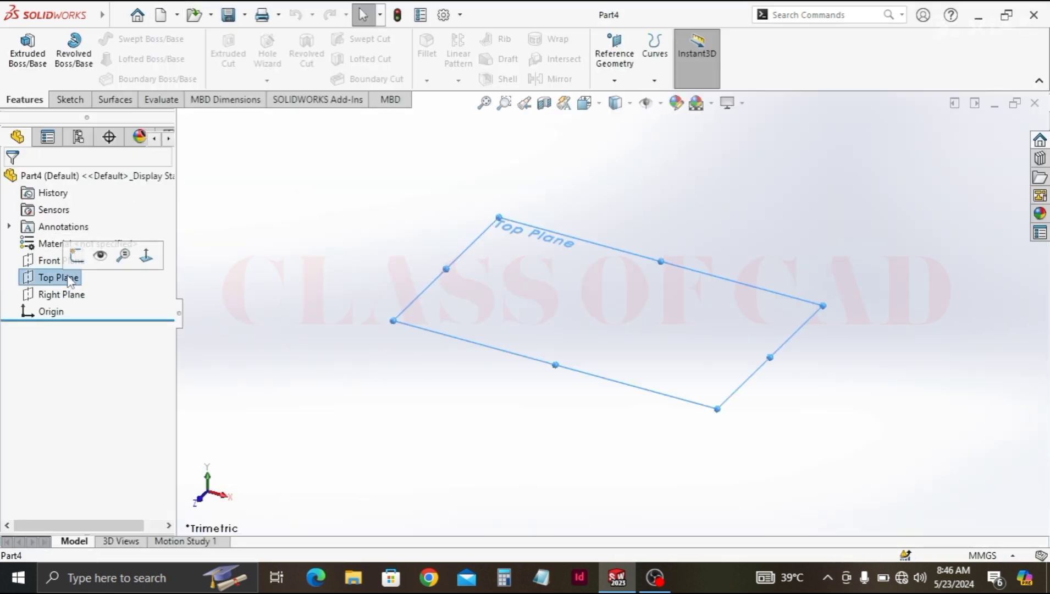
click(77, 255)
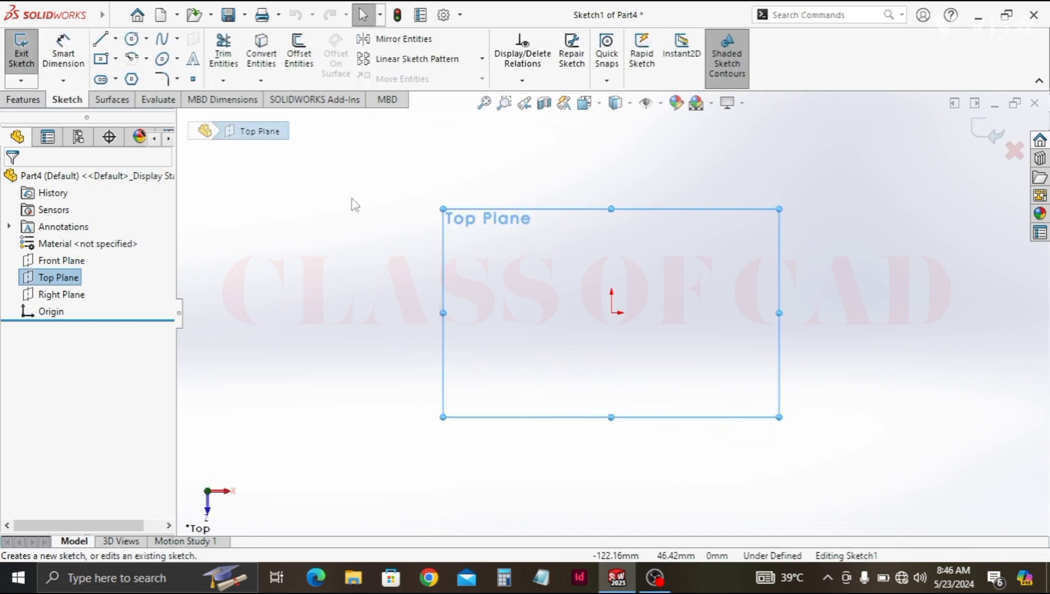
click(131, 38)
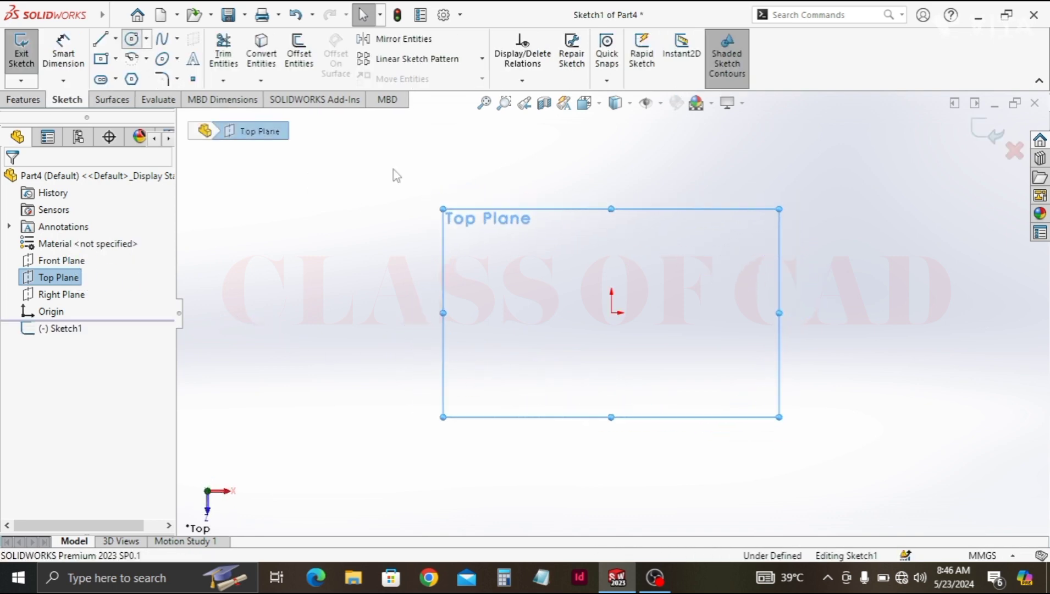
click(612, 312)
Step: Dimension the circle's diameter as 81 mm
right_drag(560, 332, 560, 307)
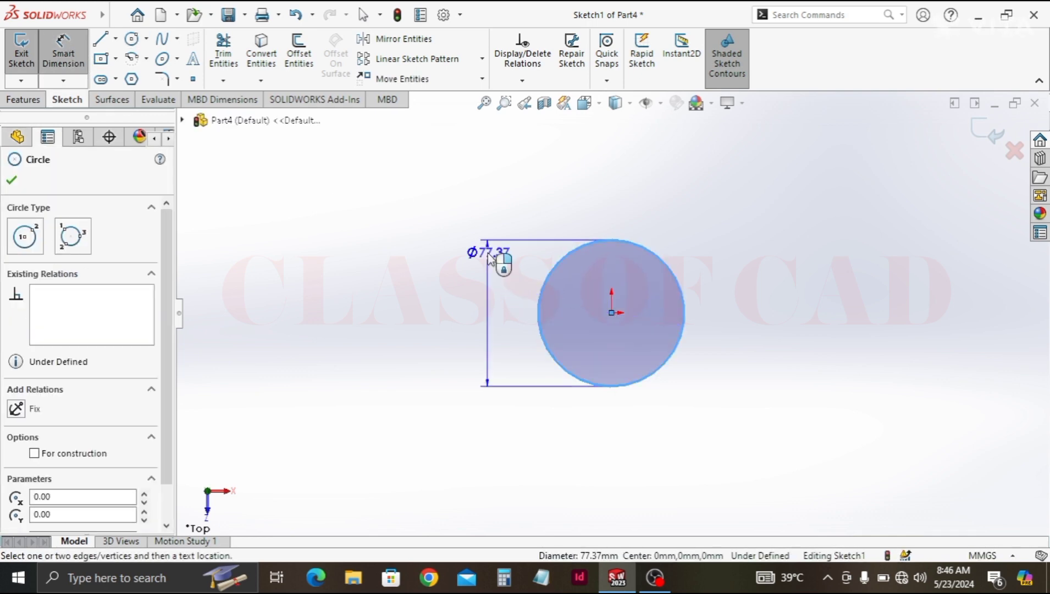
click(491, 257)
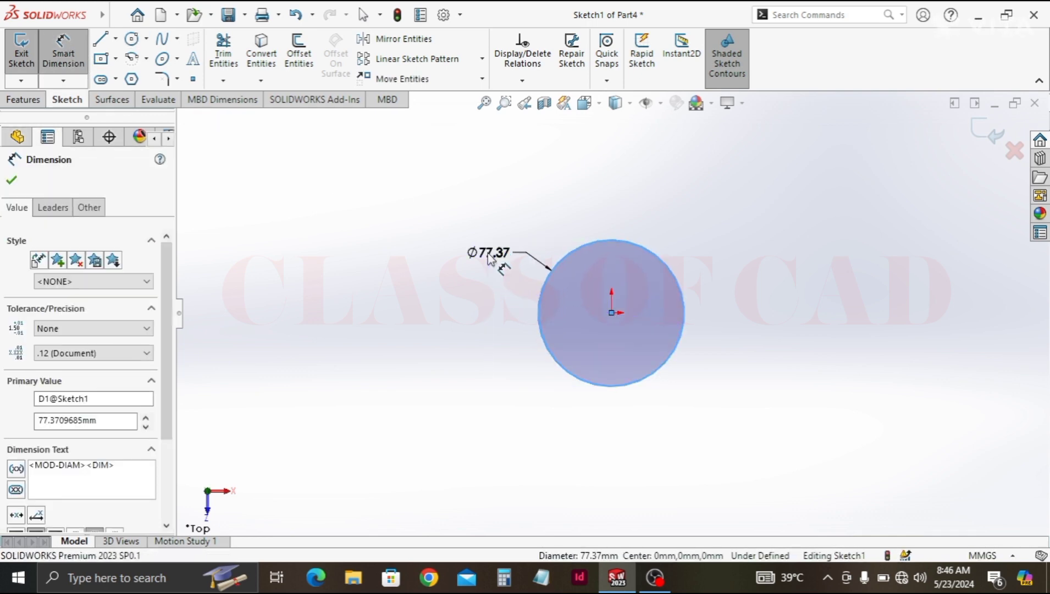
text(81)
key(Return)
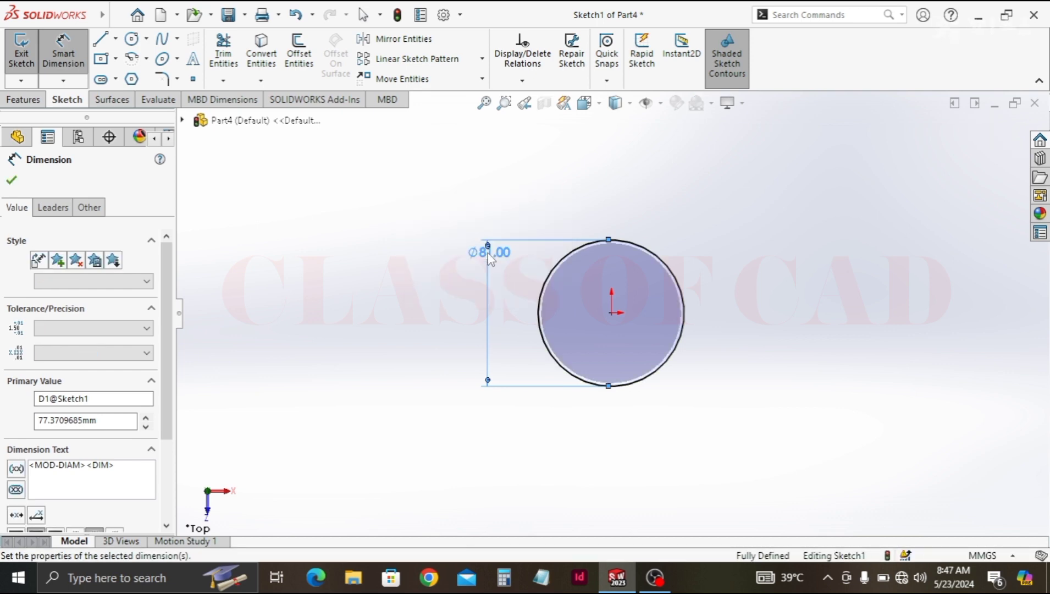
Step: Extrude the 81 mm circle as a Blind boss with a depth of 9 mm
click(30, 98)
click(31, 53)
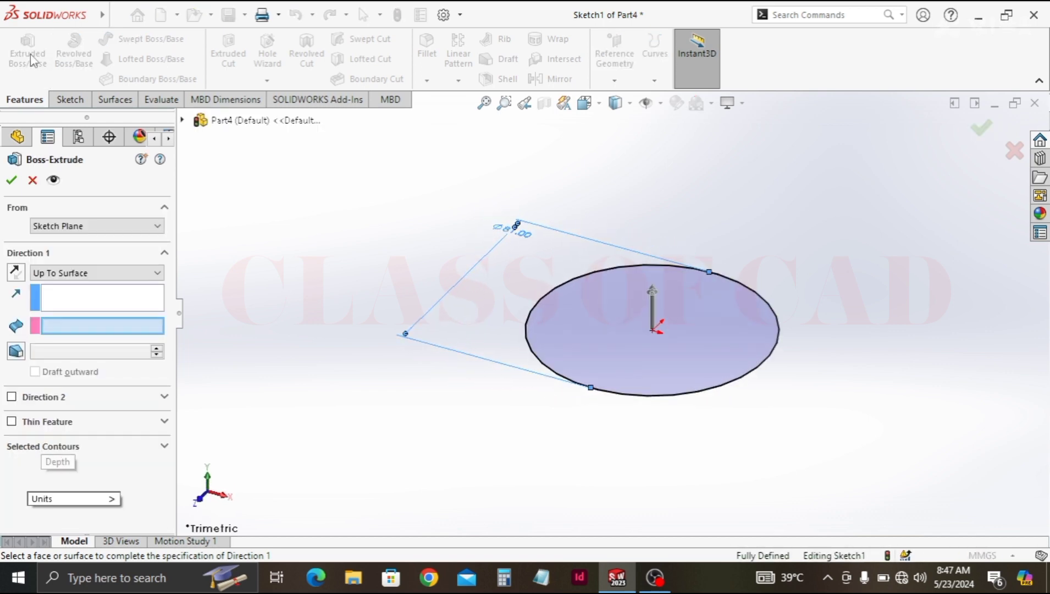
click(55, 273)
click(55, 282)
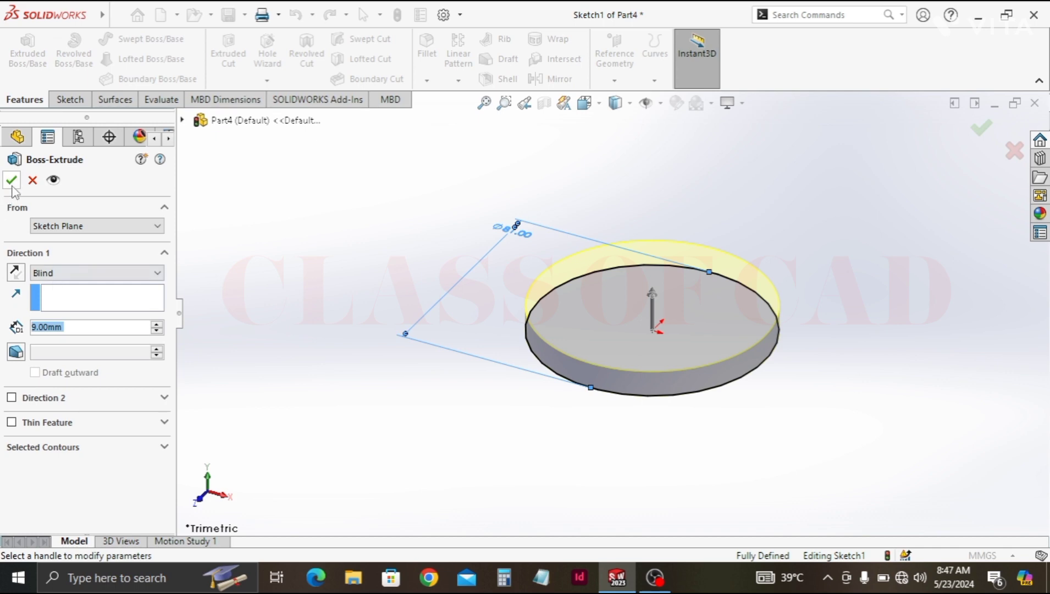
click(11, 181)
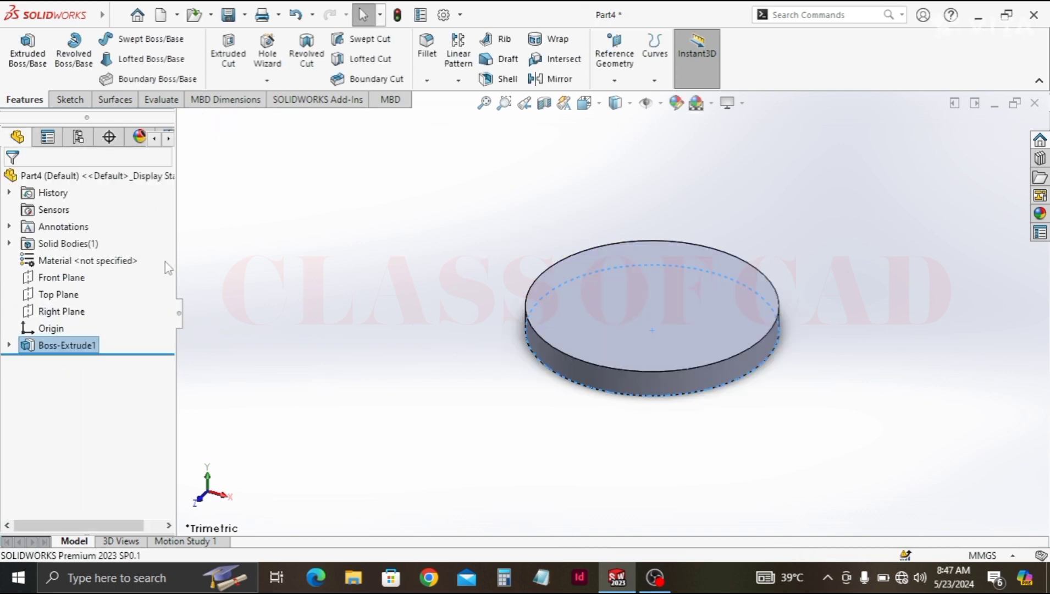
Step: Sketch a circle about 26 mm in diameter on the disc's upper face, centred on the origin
click(638, 297)
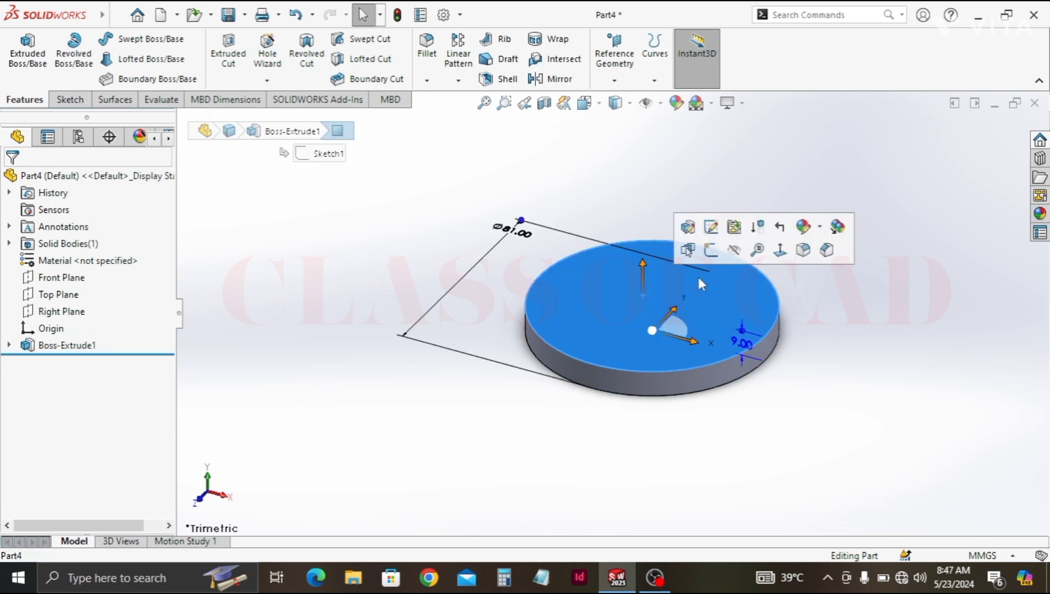
click(720, 250)
key(c)
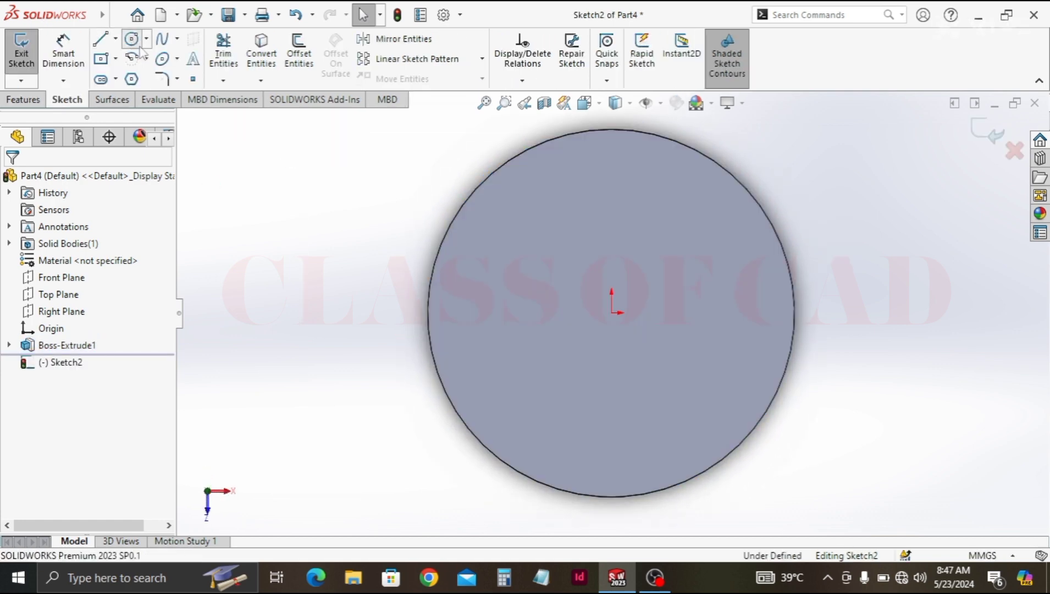
click(611, 312)
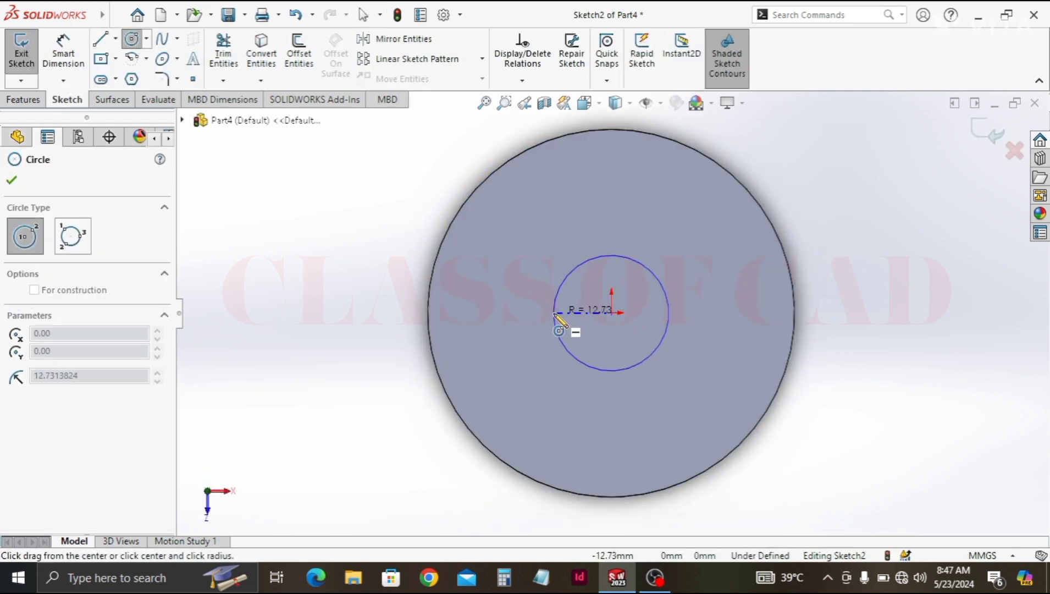
click(574, 330)
Step: Dimension the diameter of the circle on the disc's upper face as 3 mm
key(d)
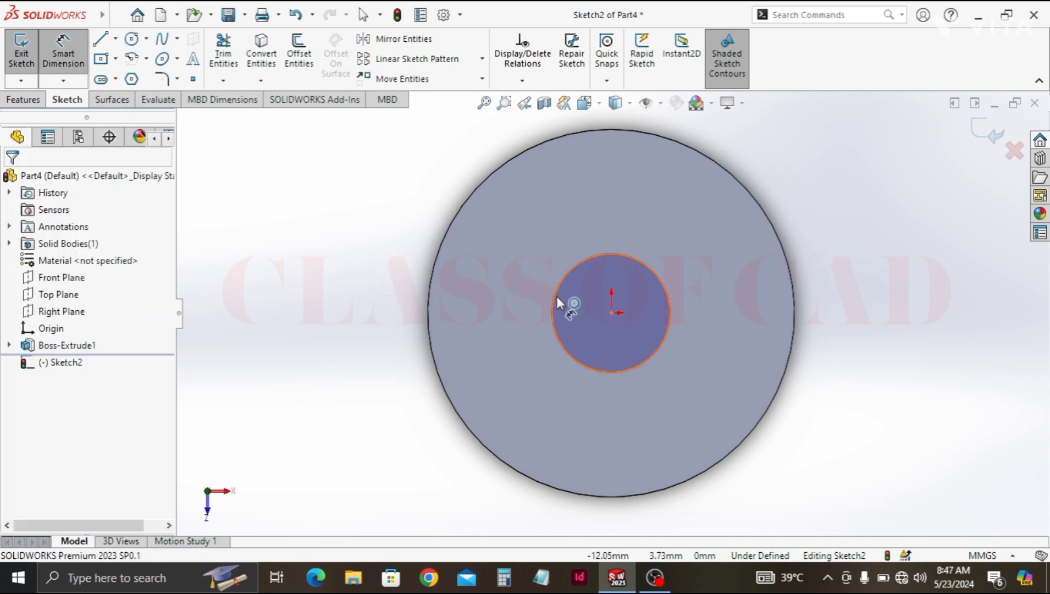
click(410, 210)
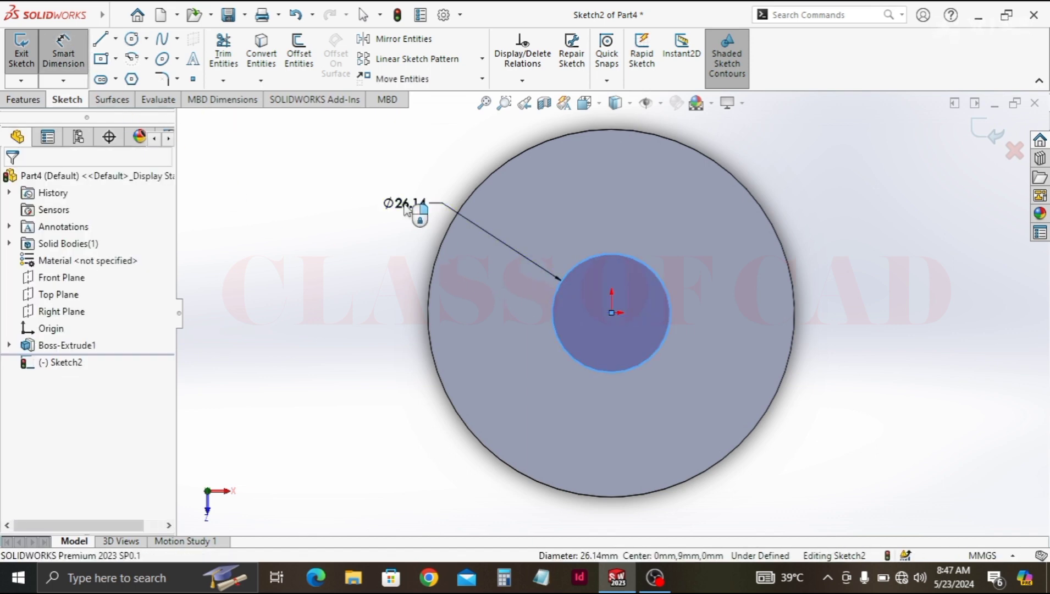
text(3)
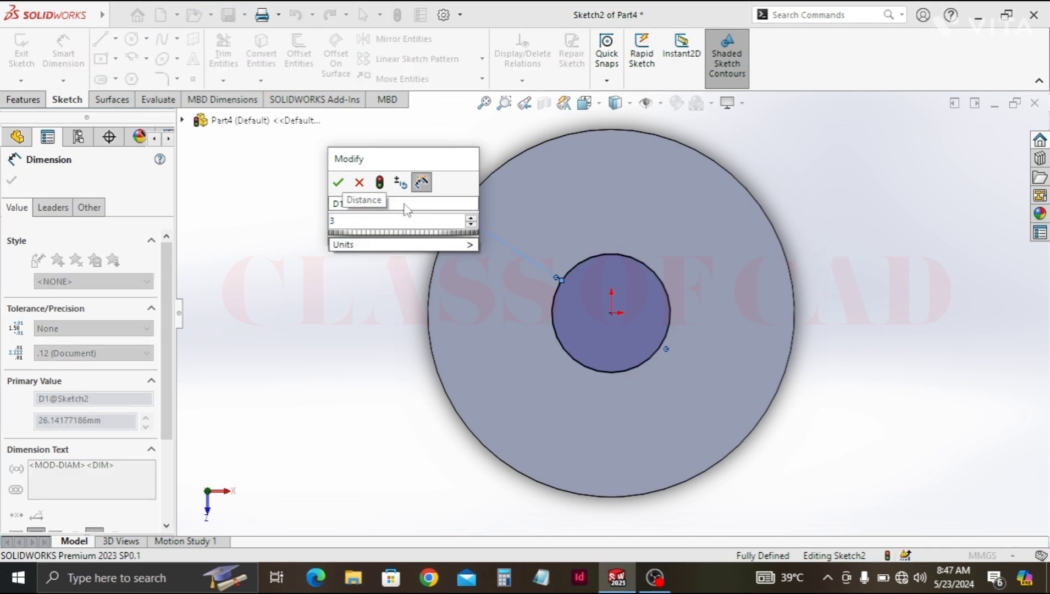
key(Escape)
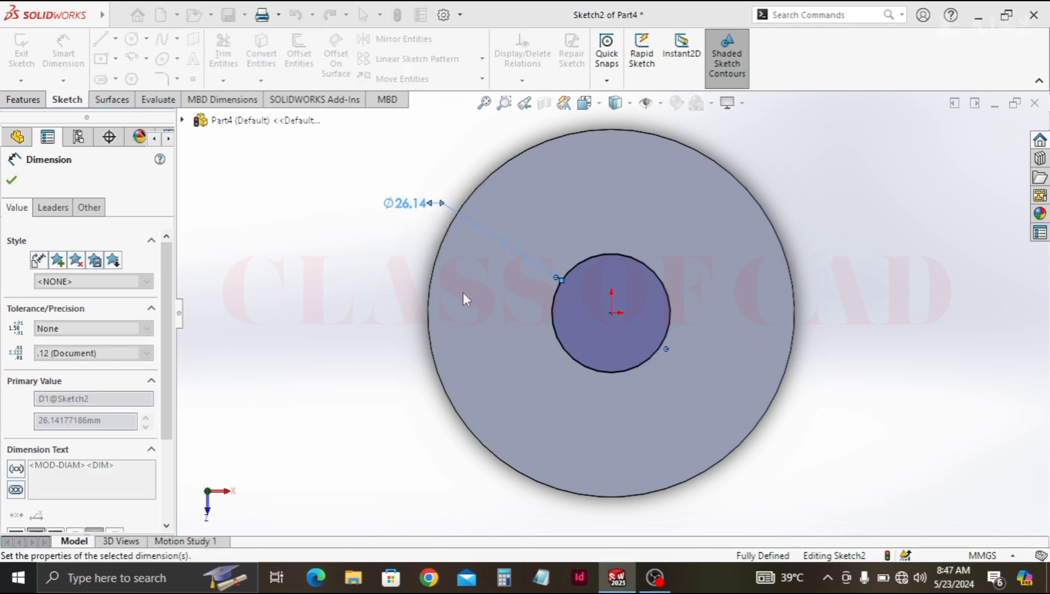
key(Escape)
Step: Change the diameter of the circle on the disc's upper face to 25 mm
click(448, 227)
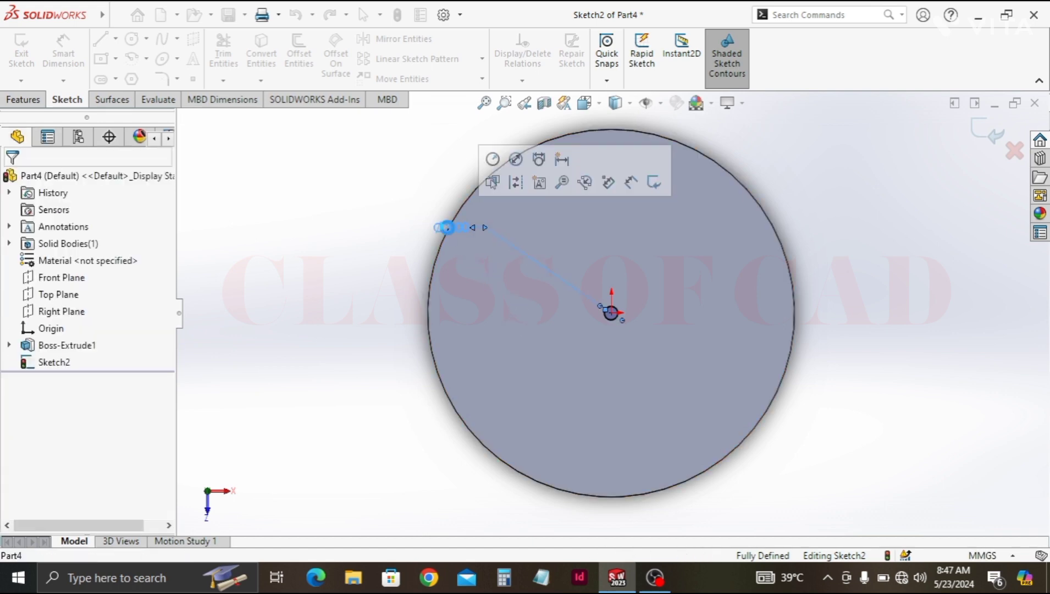
double_click(448, 227)
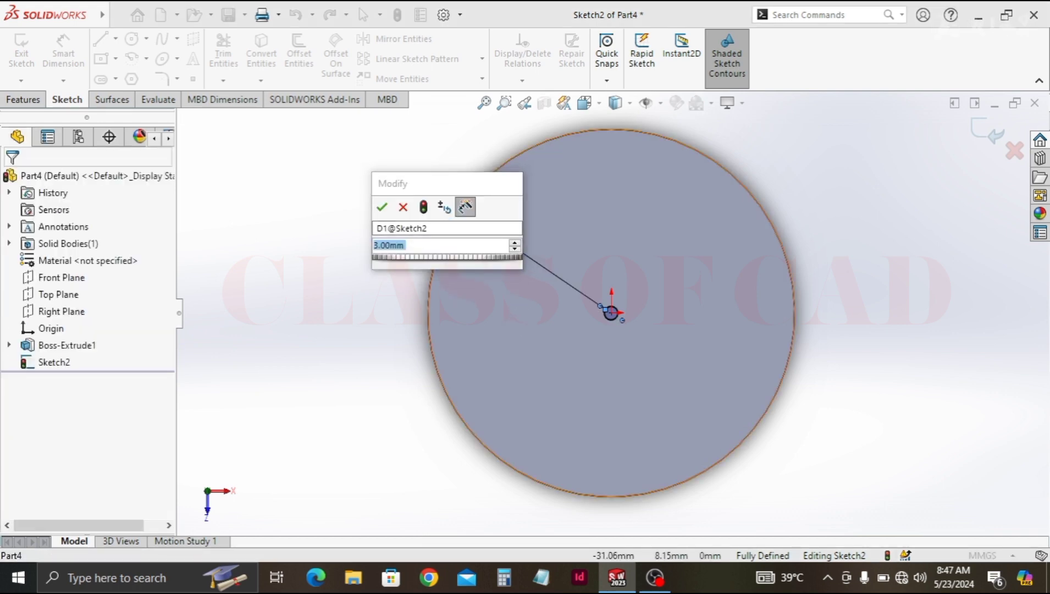
text(3)
key(Return)
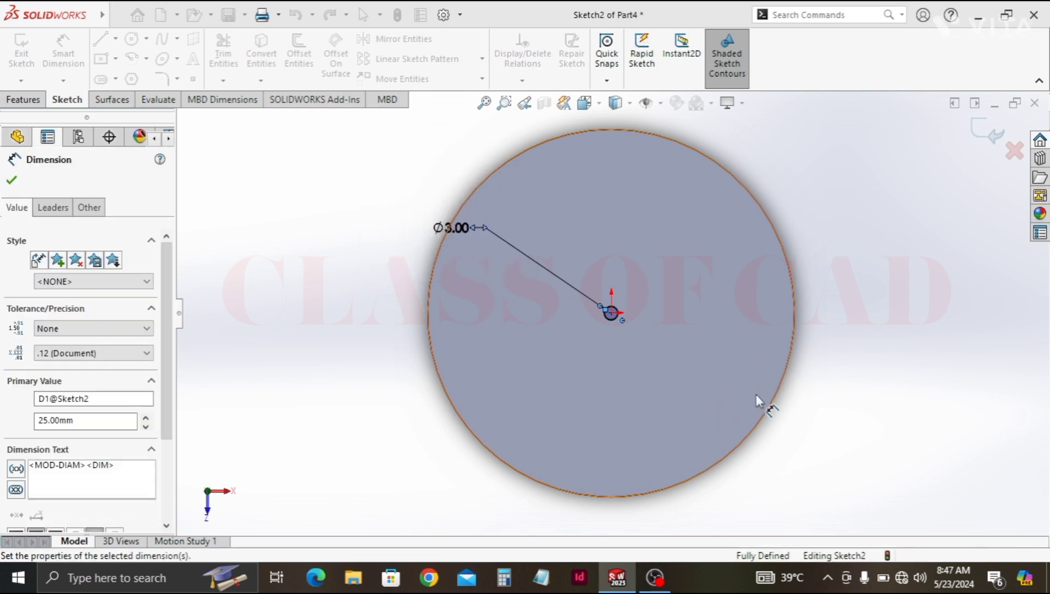
click(410, 225)
Step: Extrude the 25 mm circle as a Blind boss 3 mm high, merged with the disc
click(26, 100)
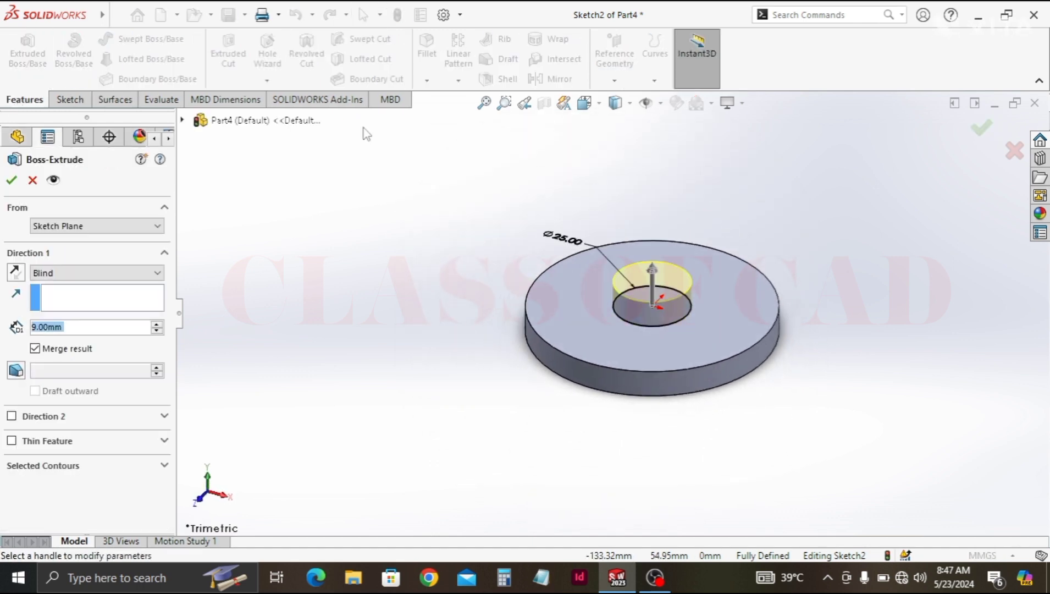
text(3)
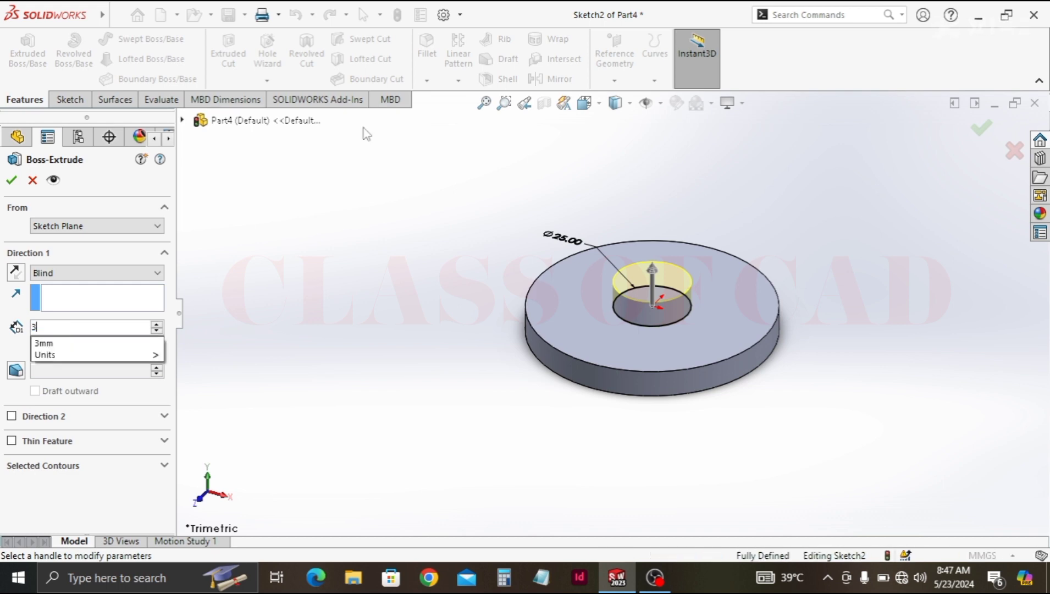
key(Return)
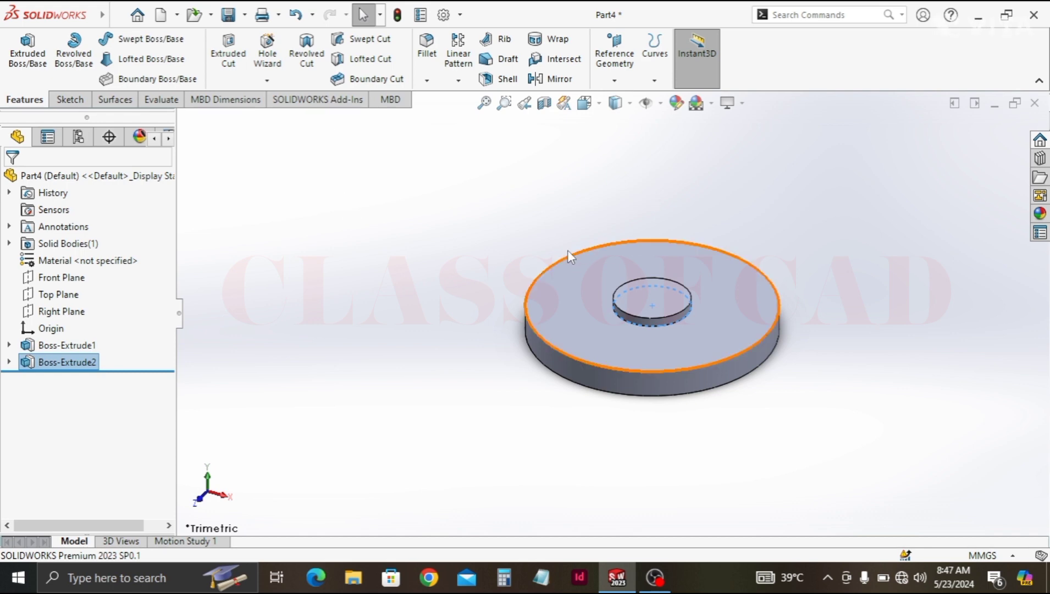
click(523, 165)
Step: Chamfer the disc's lower outer edge with a 3 mm distance at 45 degrees
click(426, 80)
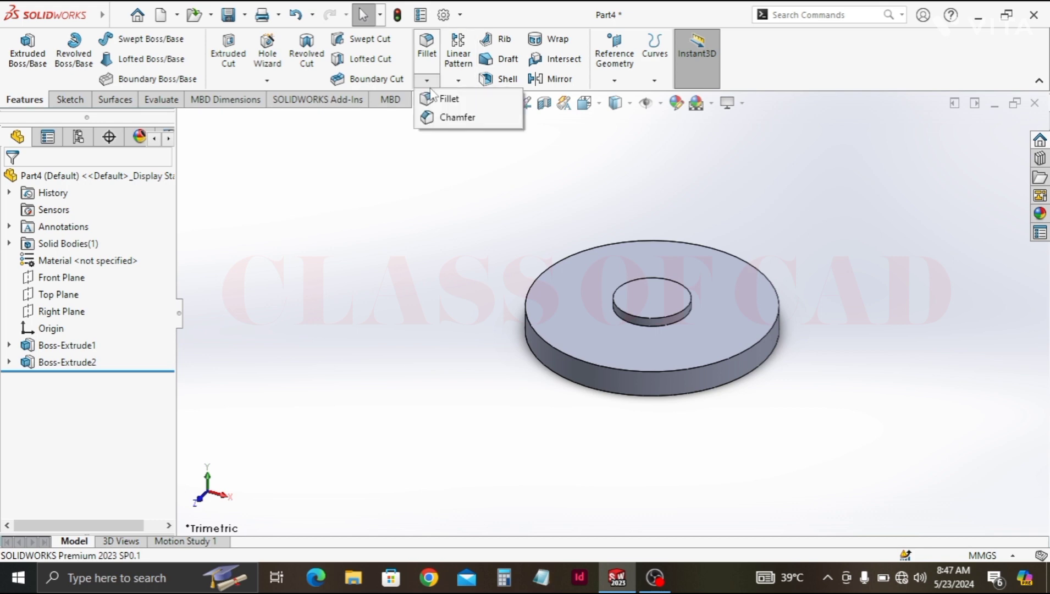
click(437, 118)
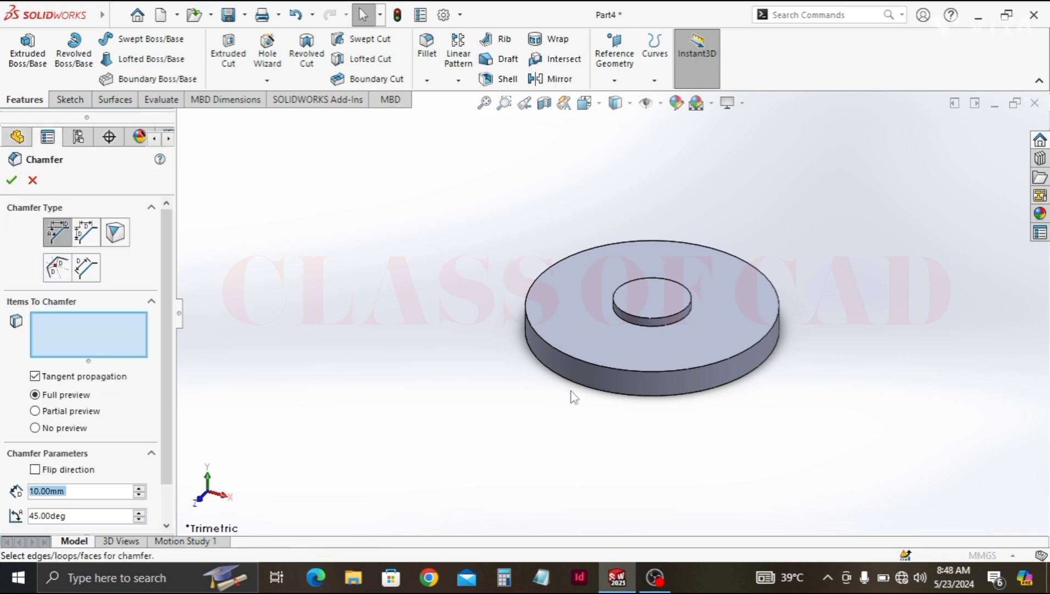
click(586, 391)
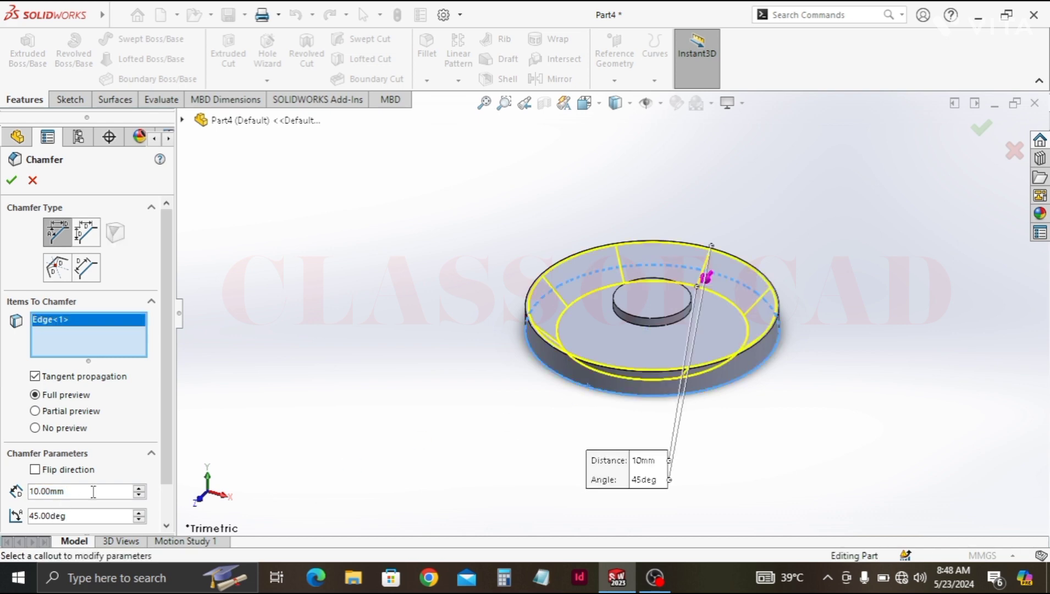
text(3)
key(Return)
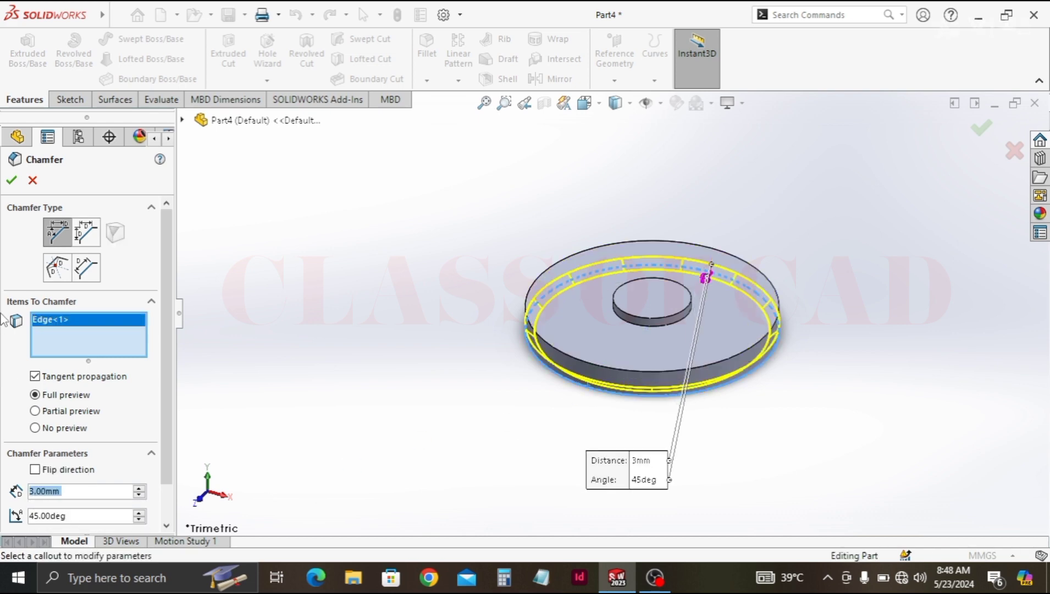
click(12, 180)
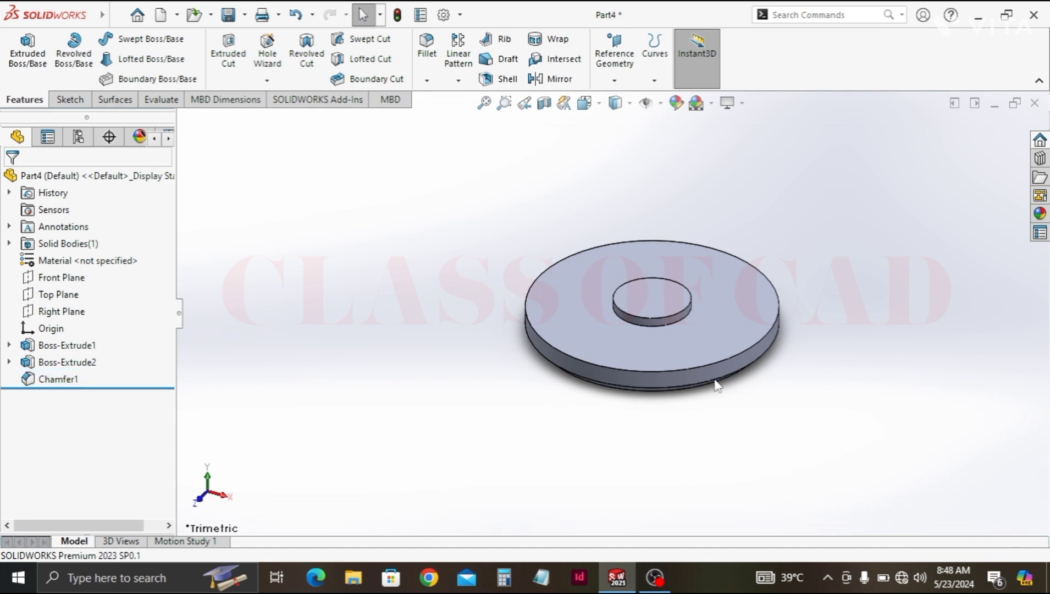
Step: Sketch a circle about 14.6 mm in diameter on the disc's underside, centred on the origin
middle_drag(418, 352, 632, 308)
click(675, 303)
click(738, 271)
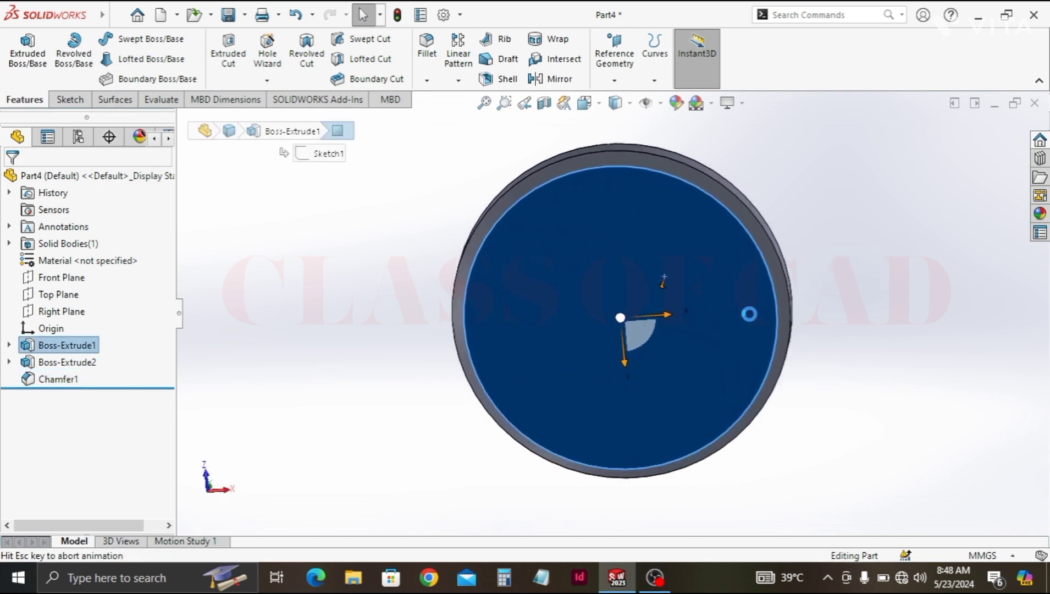
click(131, 38)
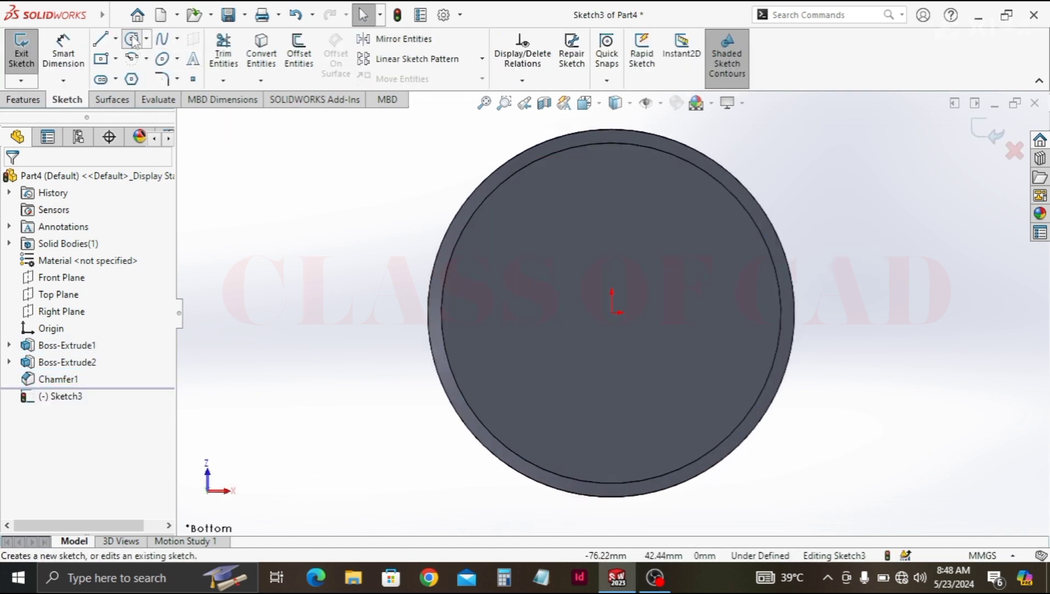
click(610, 312)
click(583, 329)
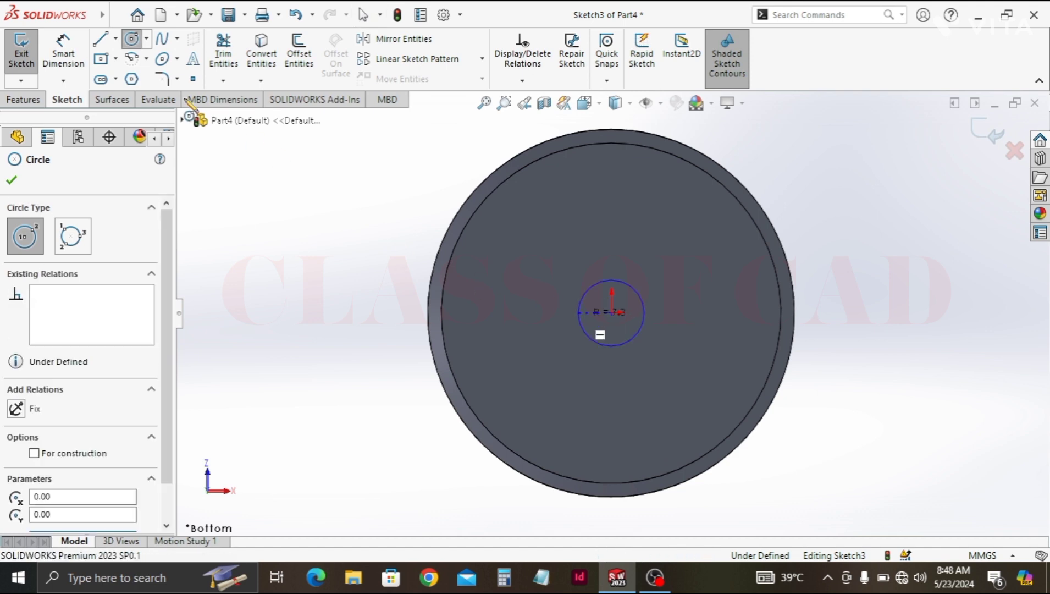
Step: Dimension the diameter of the circle on the disc's underside
key(d)
click(581, 328)
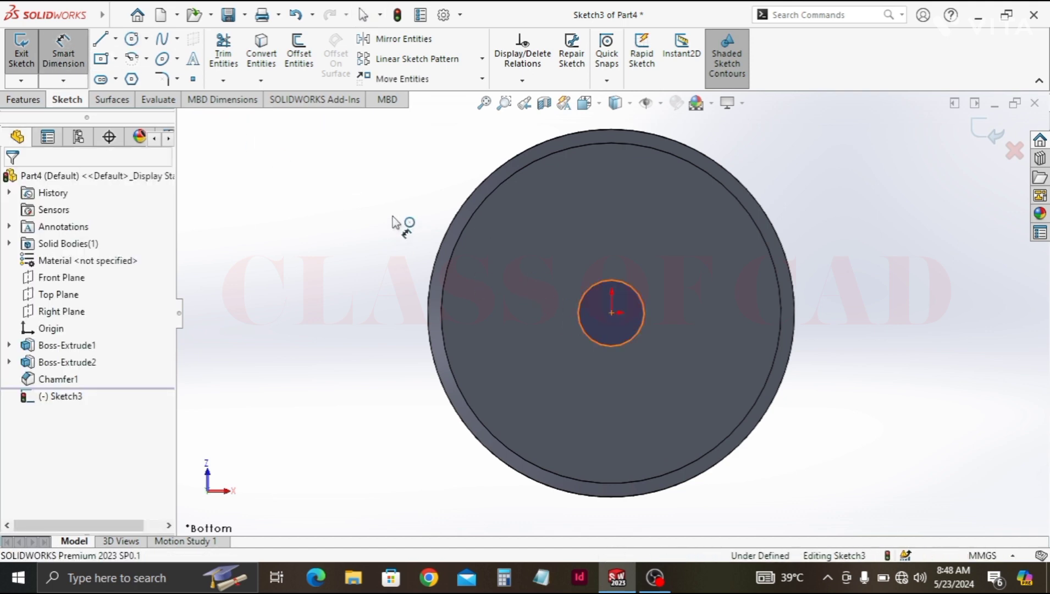
click(403, 220)
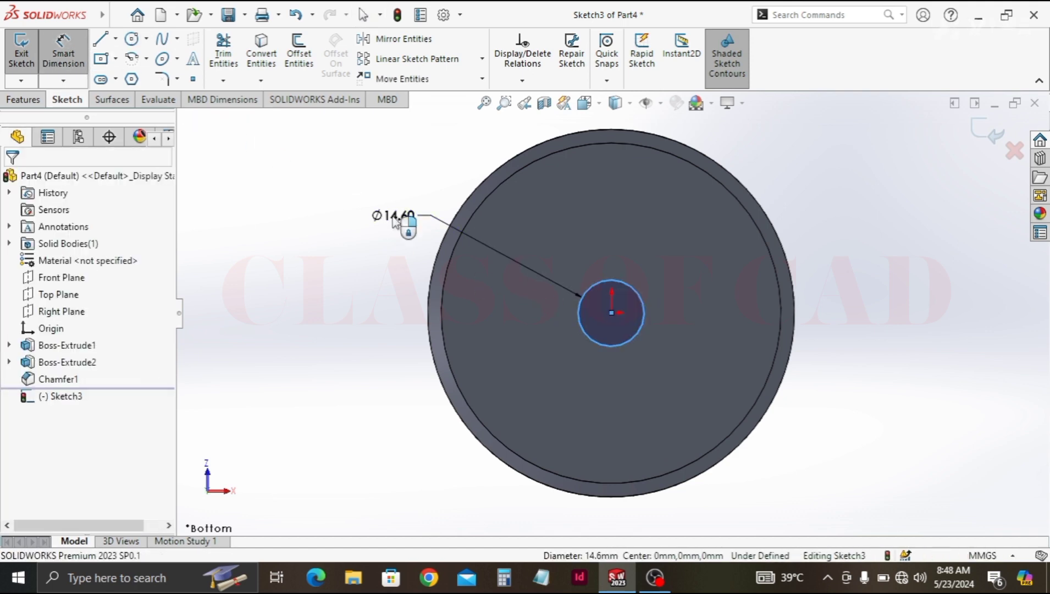
Step: Set the diameter of the circle on the disc's underside to 32 mm and extrude it 40 mm away from the disc
text(15)
key(Return)
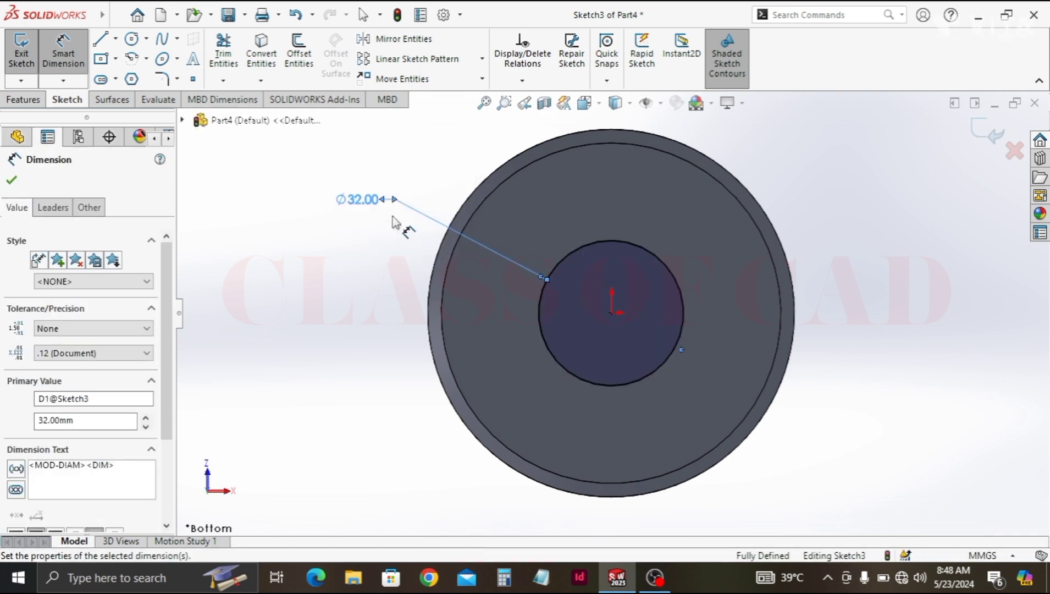
click(23, 100)
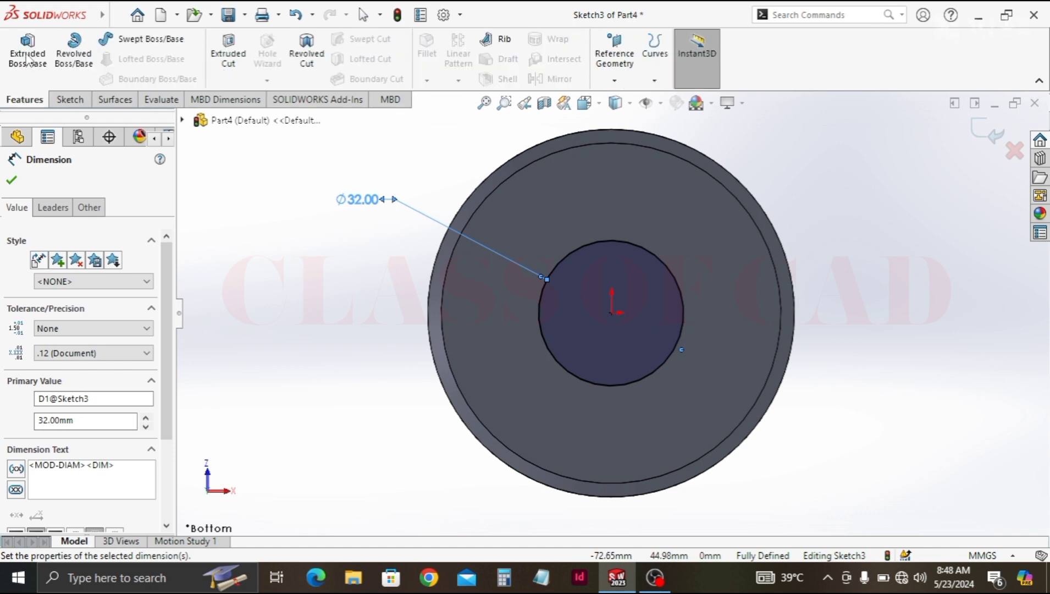
key(ctrl+7)
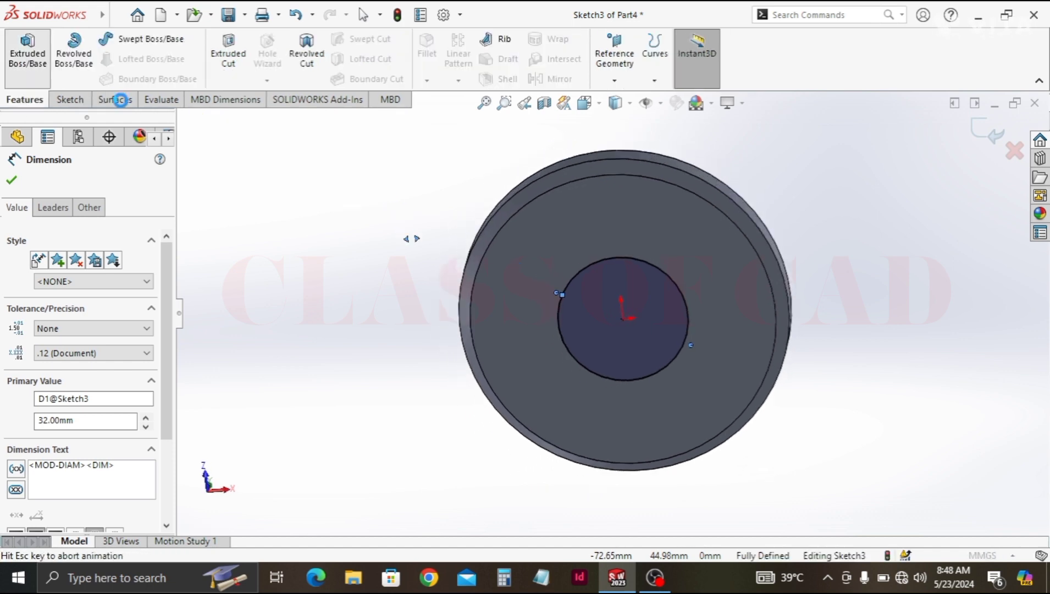
click(28, 54)
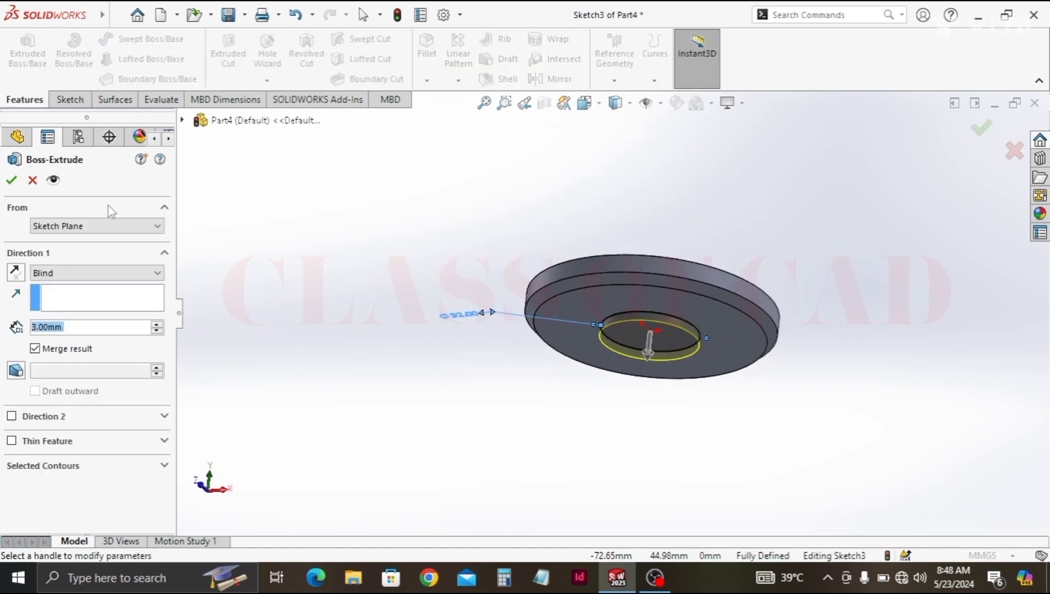
text(40)
key(Return)
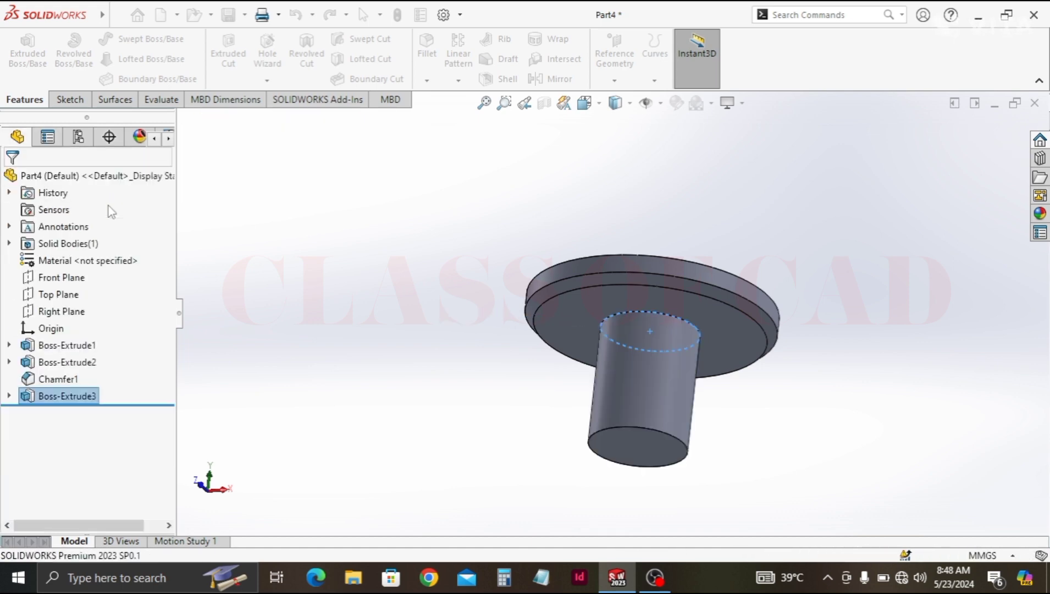
Step: On the Right Plane, sketch an open profile: a slanted line about 5.7 mm from the disc's underside, a vertical line, and a horizontal line to the cylinder's bottom corner
click(64, 311)
click(82, 282)
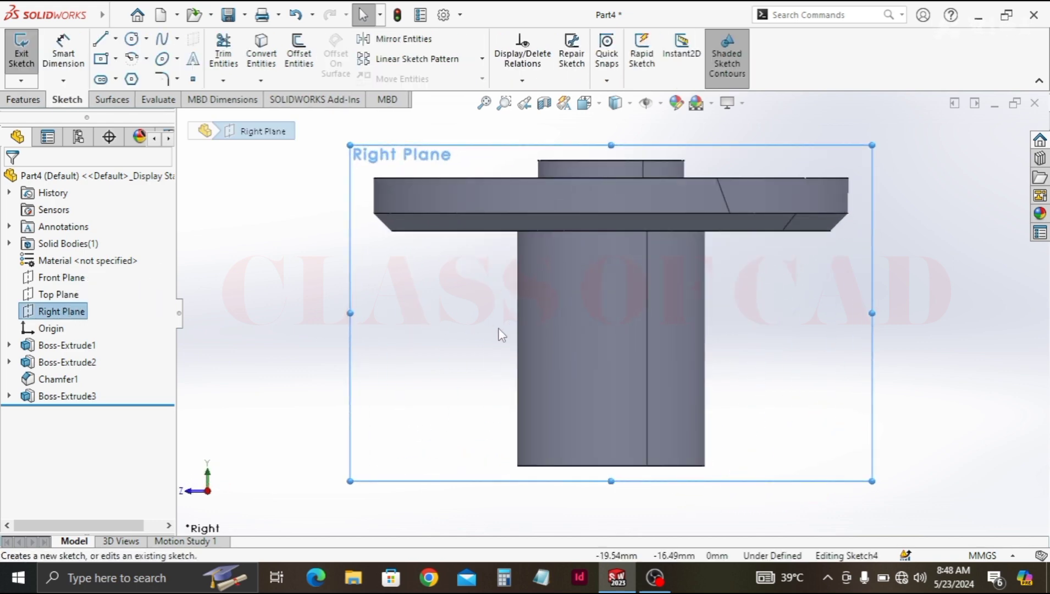
click(100, 38)
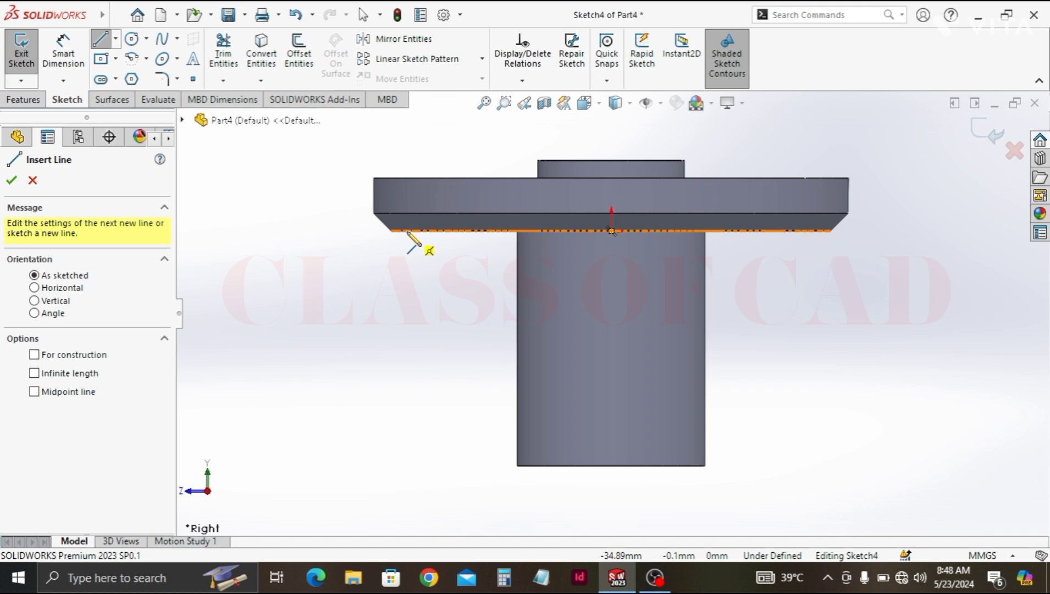
click(407, 231)
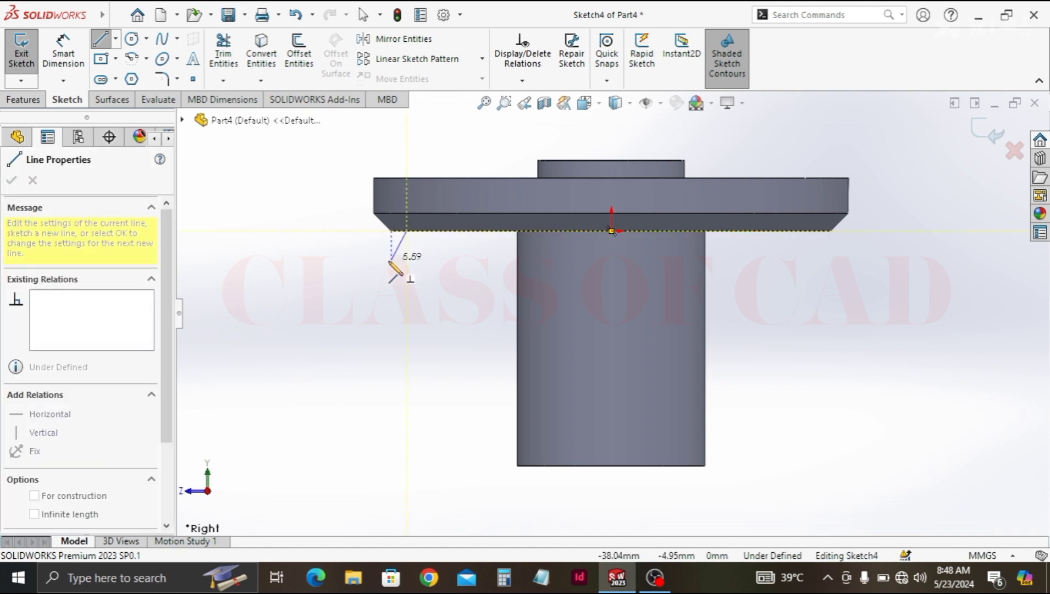
click(391, 260)
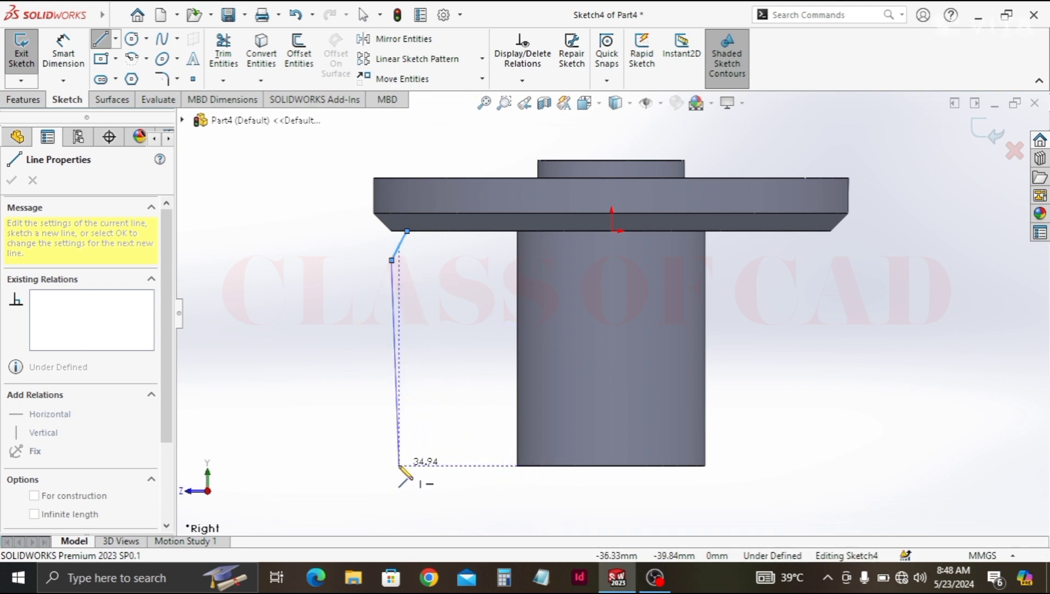
click(392, 465)
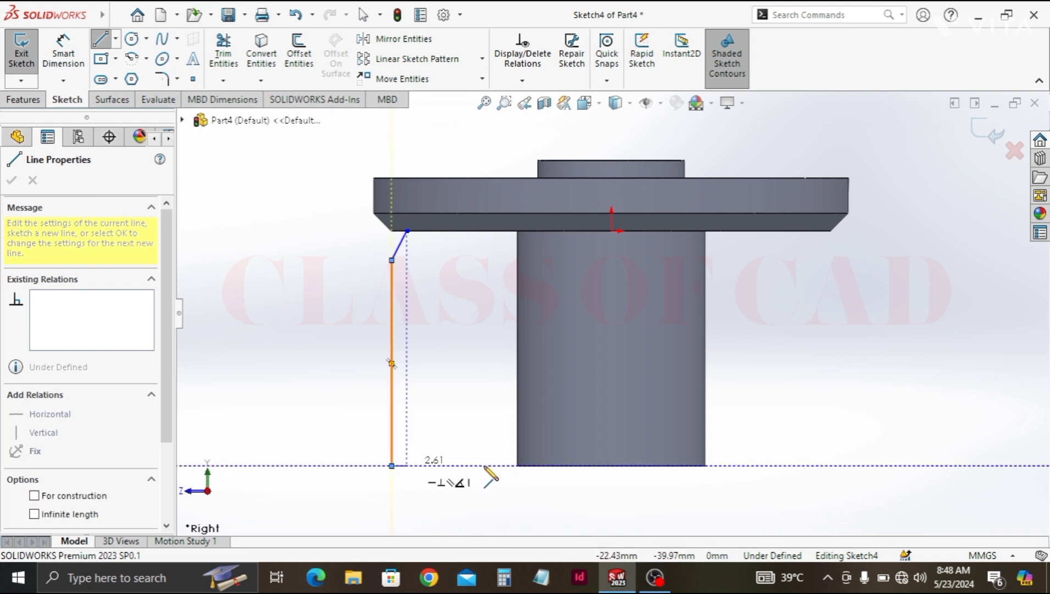
click(517, 466)
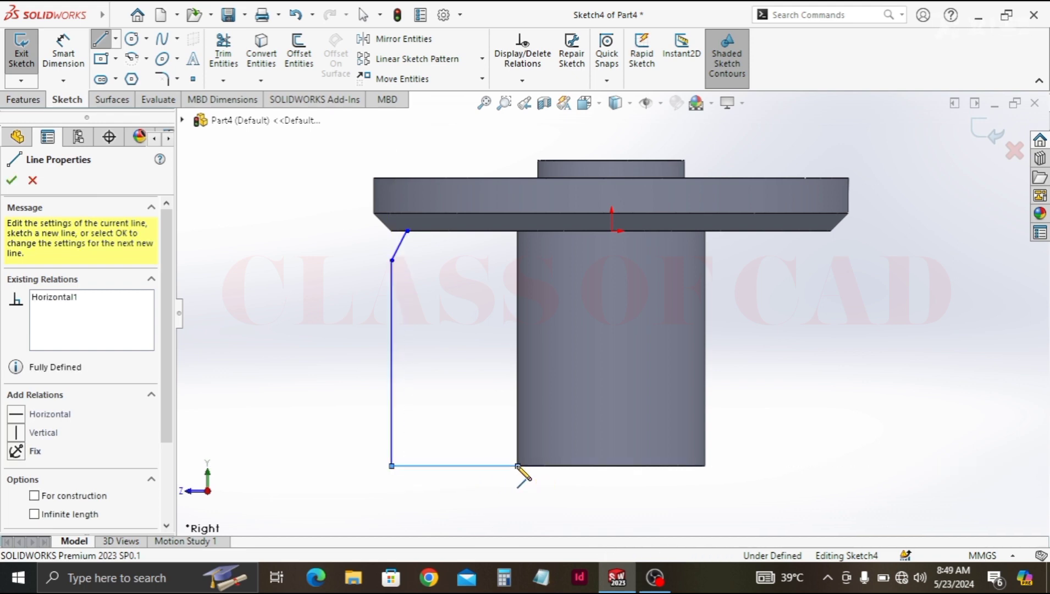
key(Escape)
key(Escape)
Step: Draw a vertical centerline about 43 mm long from the origin down past the cylinder's bottom face
click(115, 38)
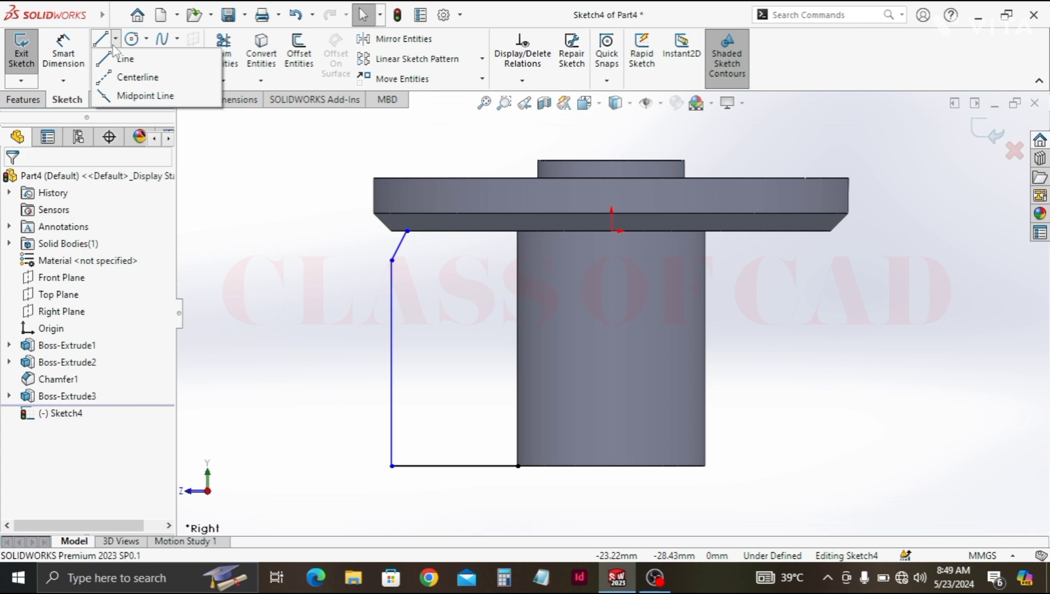
click(120, 79)
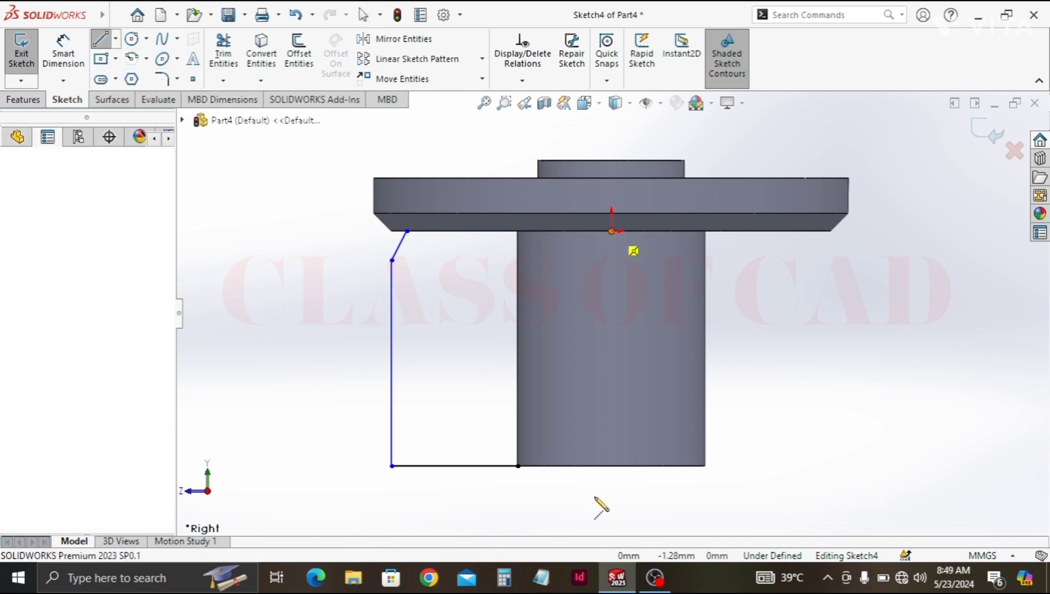
click(611, 230)
click(611, 482)
key(Escape)
key(Escape)
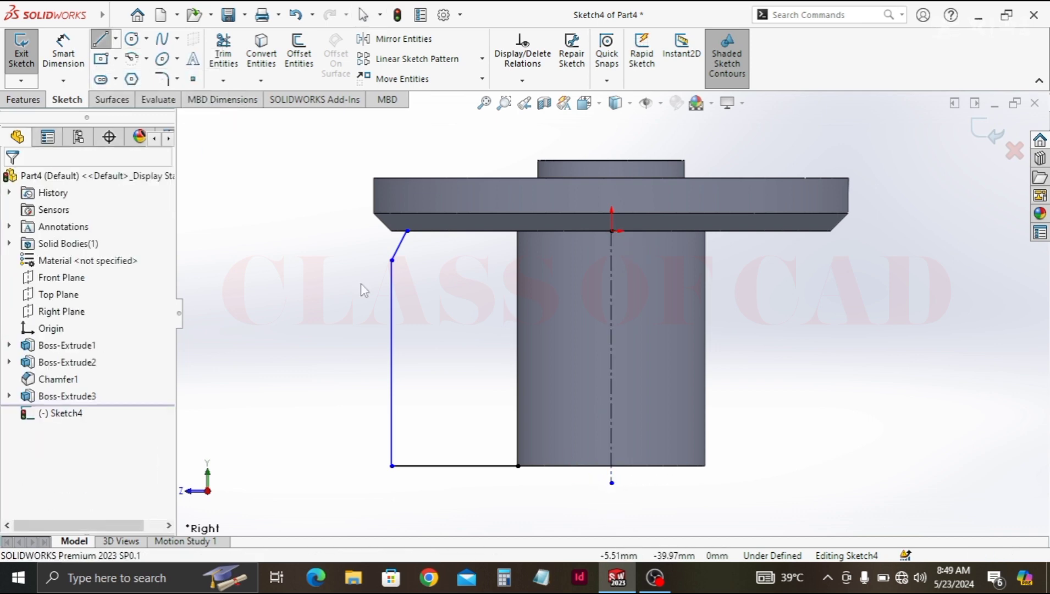
Step: Dimension the angle between the profile's short slanted line and its vertical line as 135°
click(63, 53)
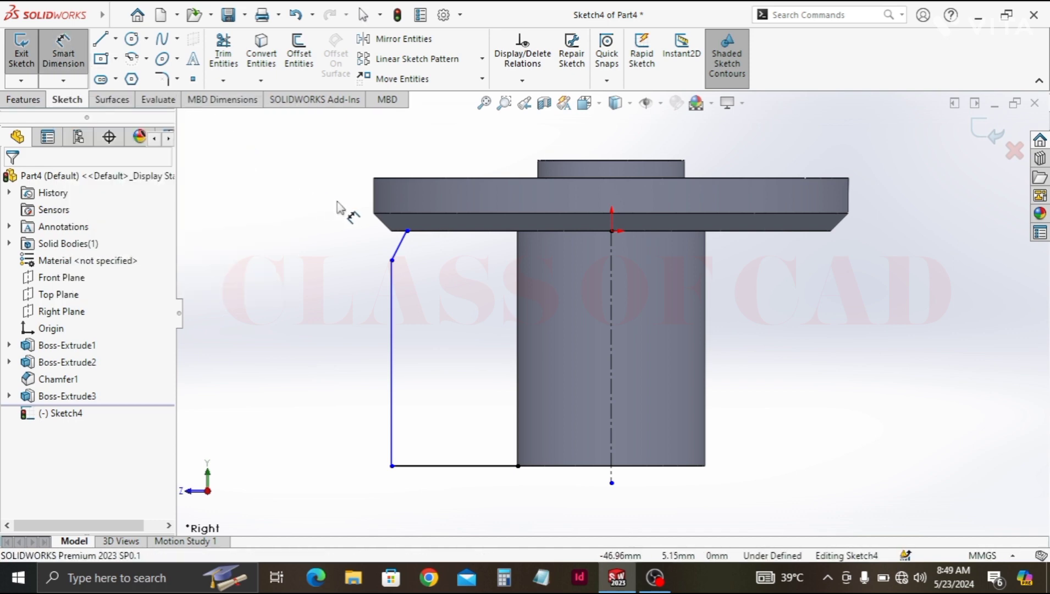
click(399, 245)
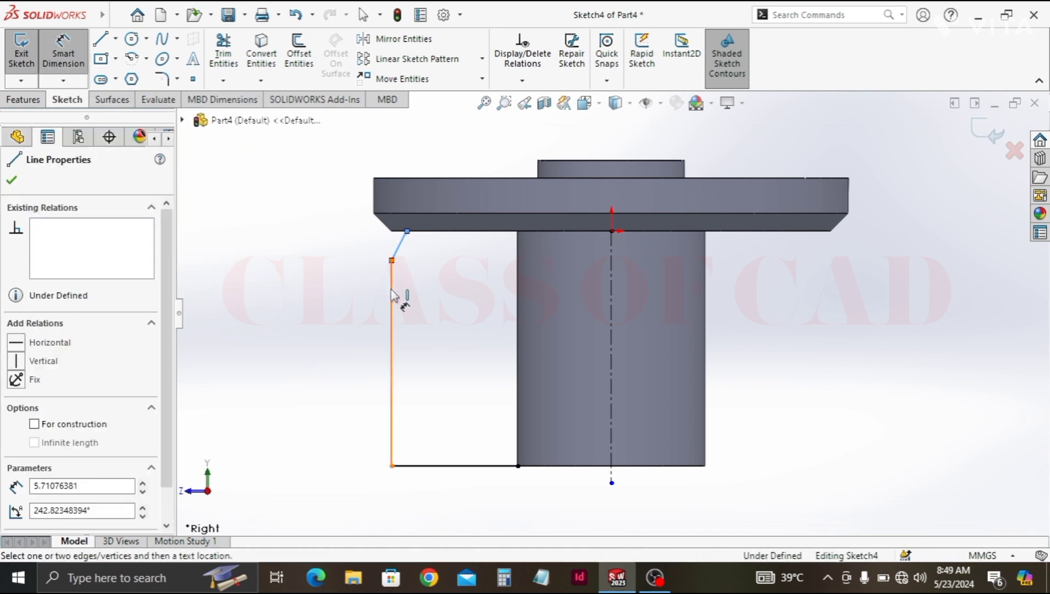
click(392, 294)
click(414, 278)
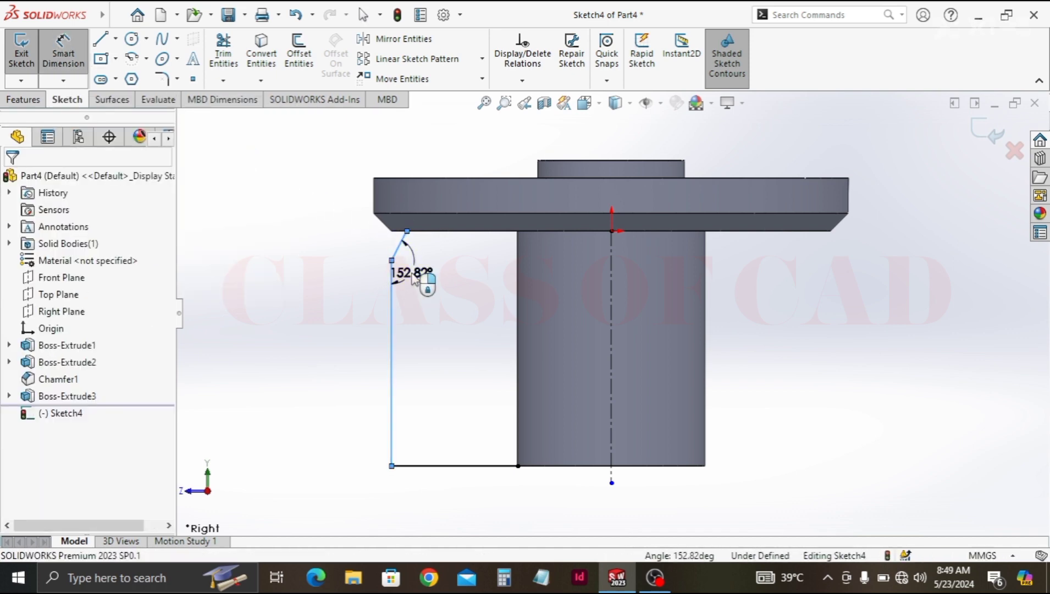
text(135)
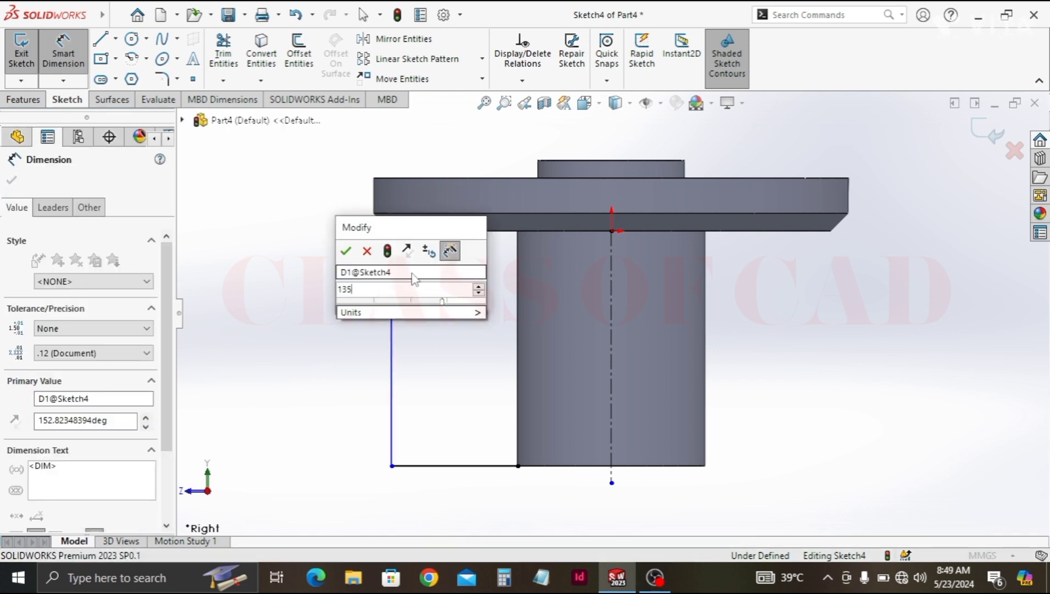
key(Escape)
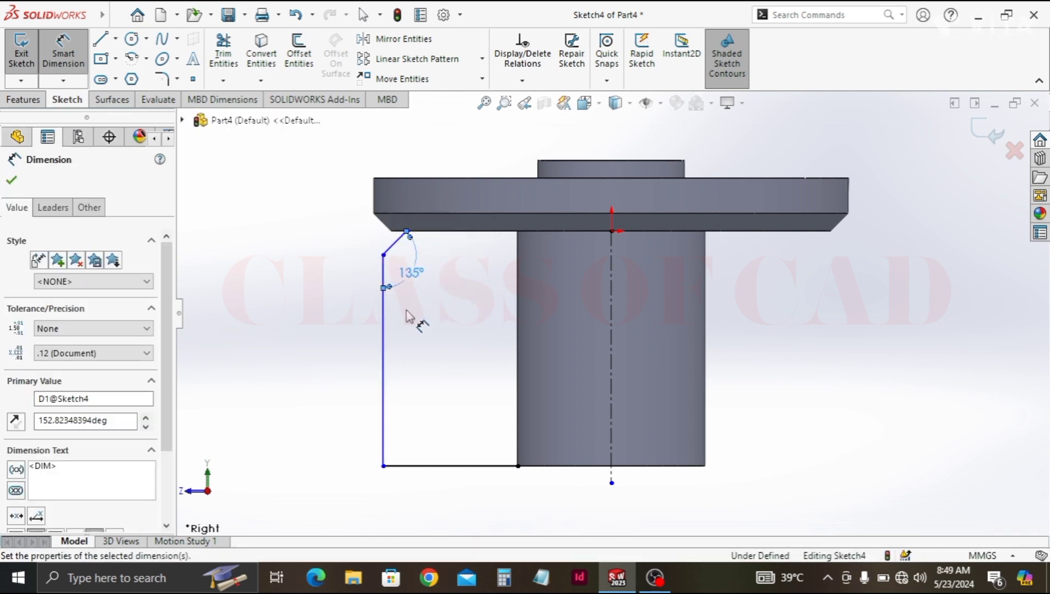
Step: Dimension the length of the profile's vertical line as 36 mm
click(352, 325)
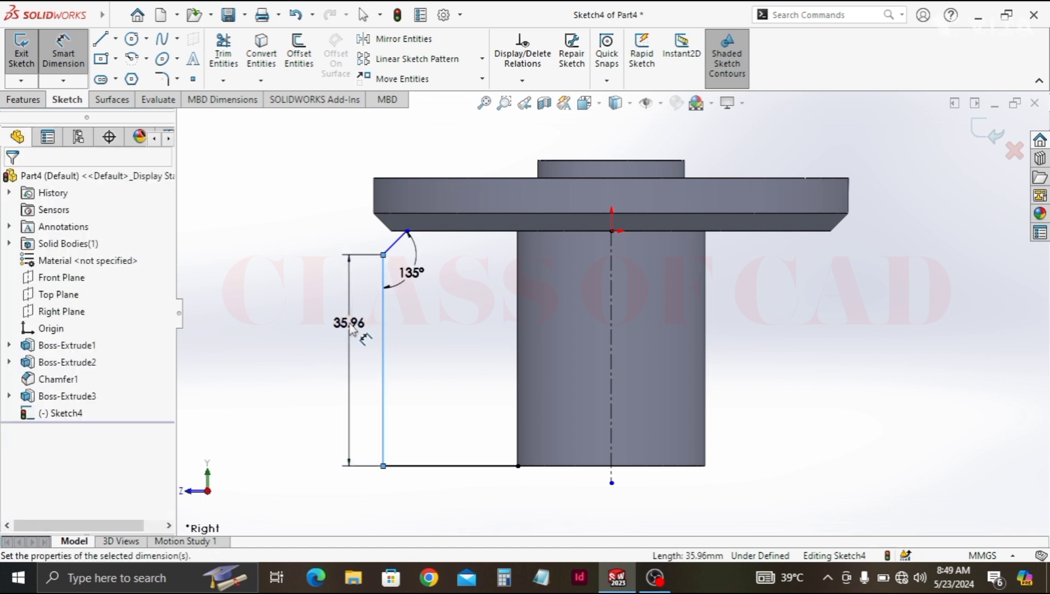
click(351, 327)
text(36)
key(Return)
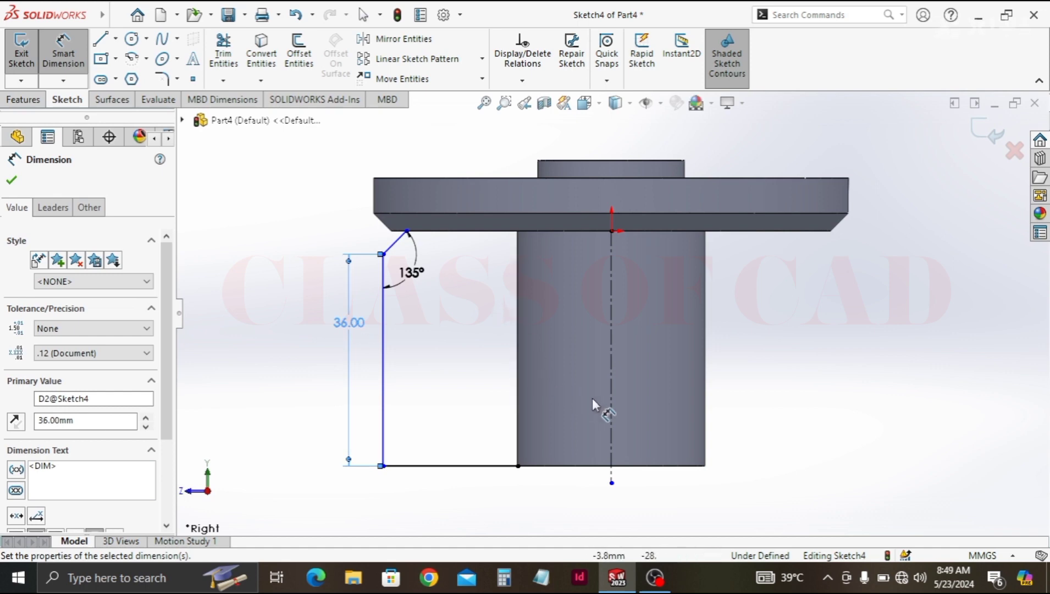
Step: Dimension the distance between the centerline and the profile's vertical line as 37 mm
click(610, 420)
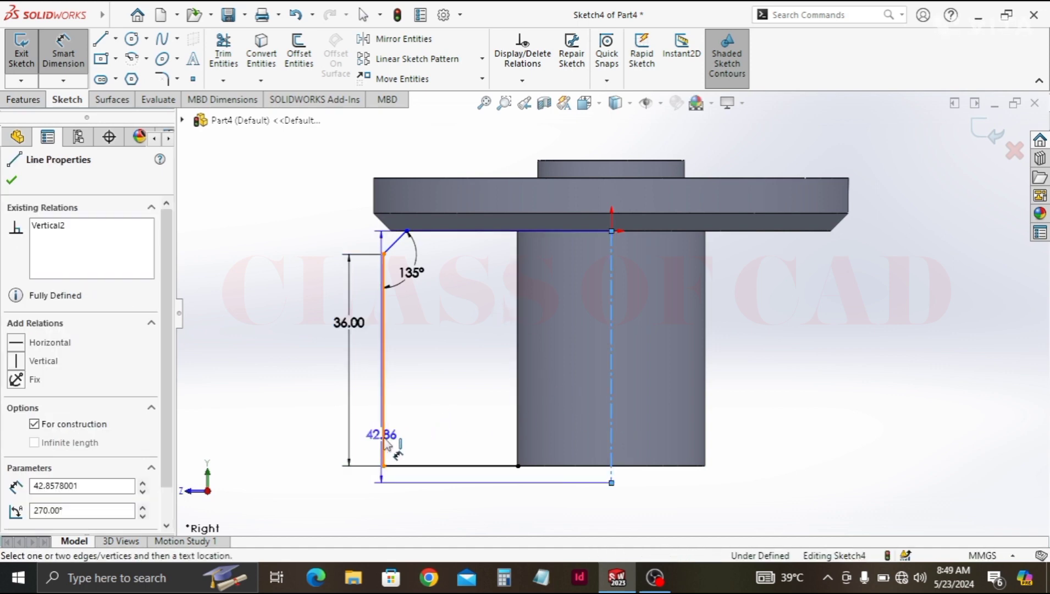
click(385, 443)
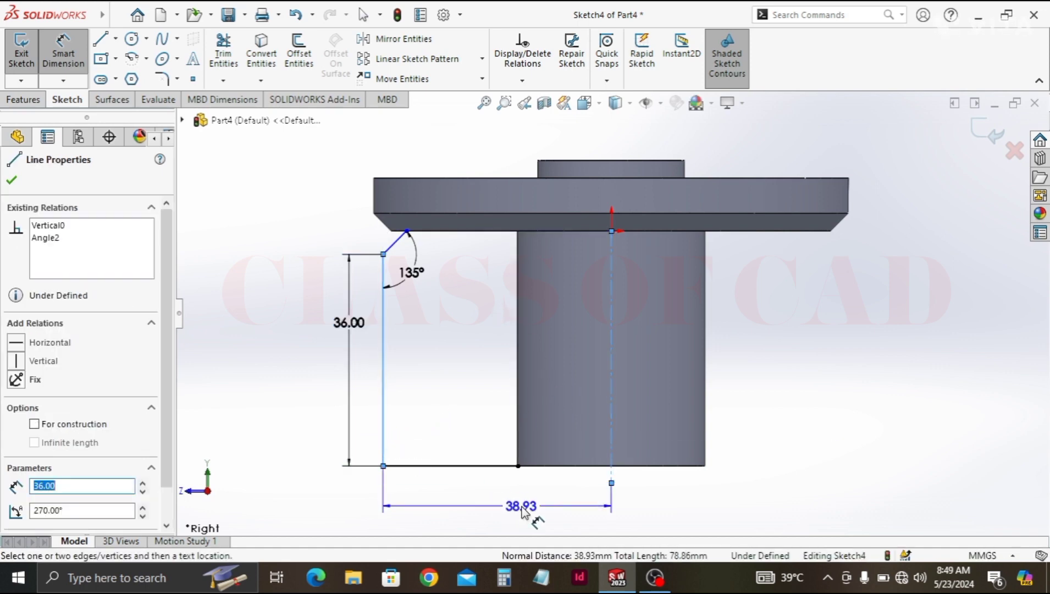
click(524, 511)
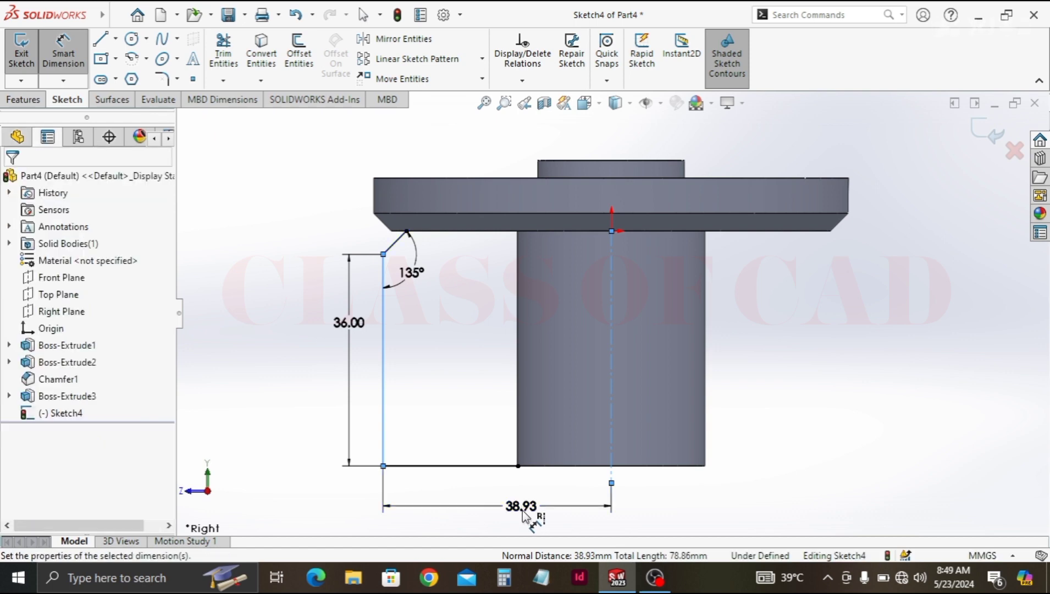
text(37)
key(Escape)
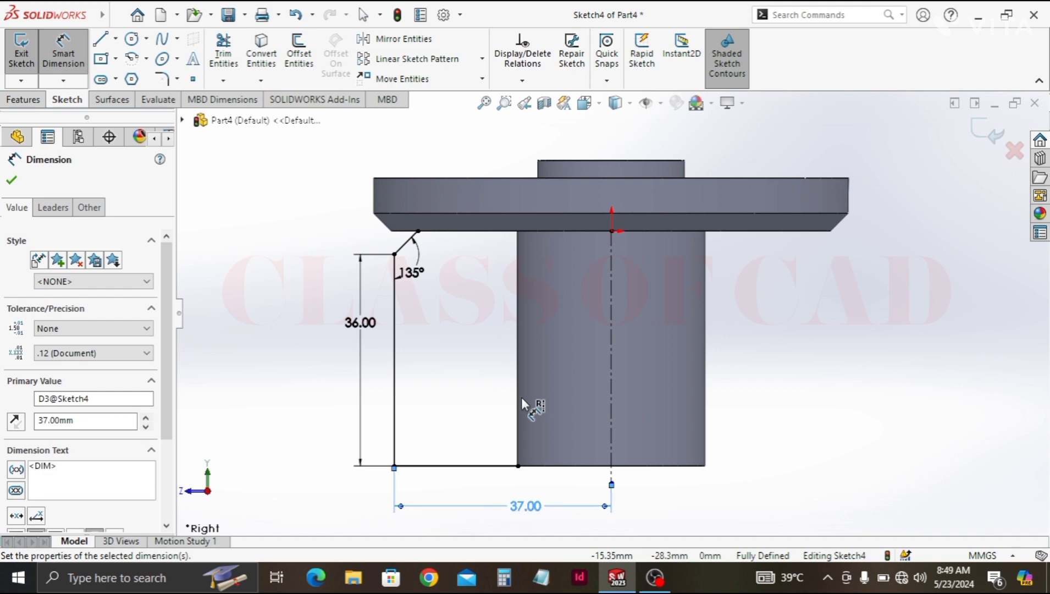
Step: Create a 6 mm thick rib from the open profile, filling toward the cylinder
click(24, 99)
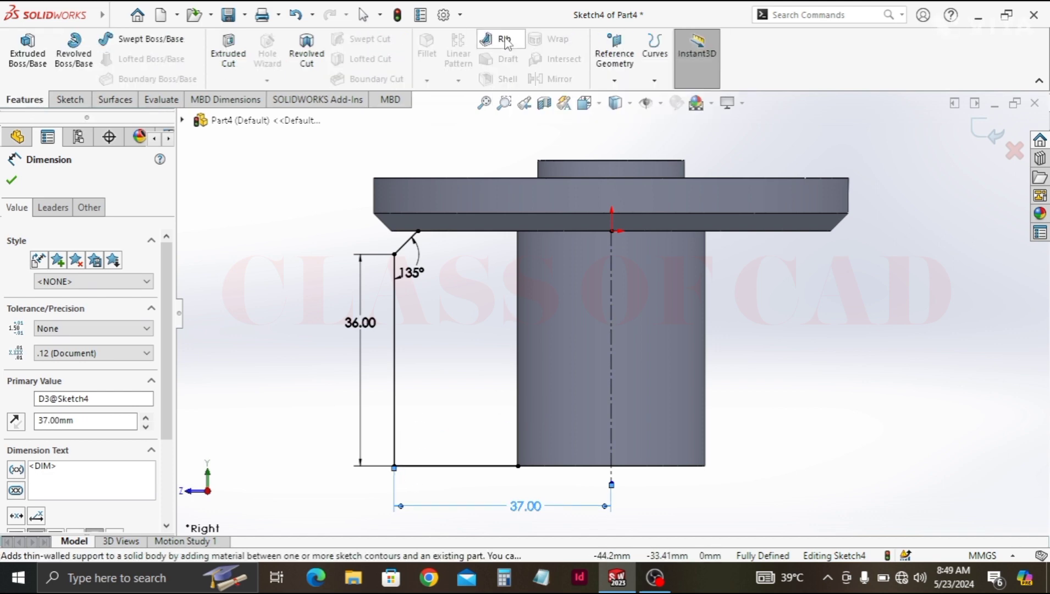
click(503, 41)
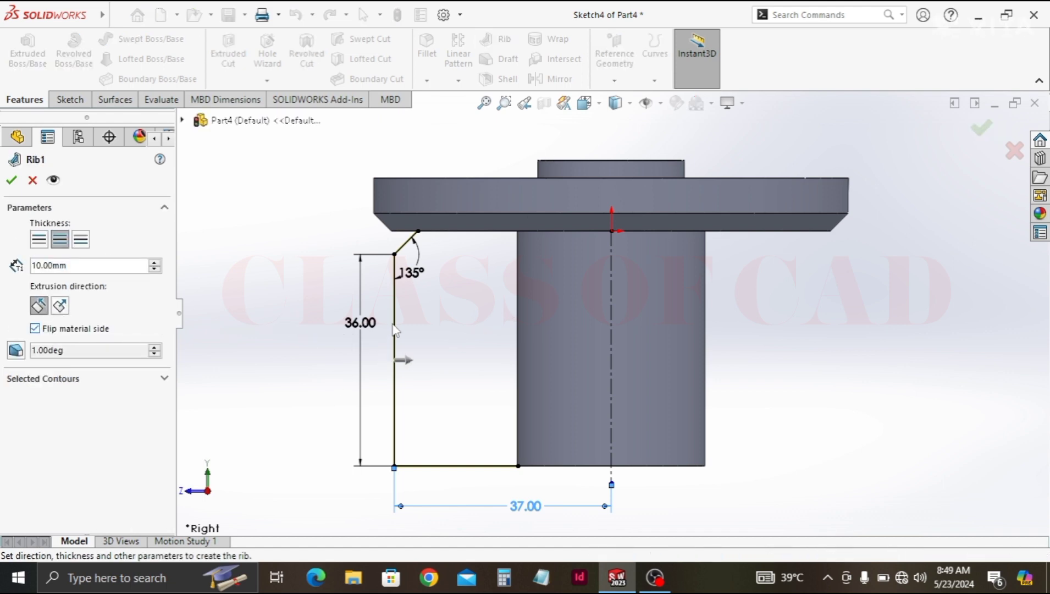
middle_drag(310, 341, 490, 373)
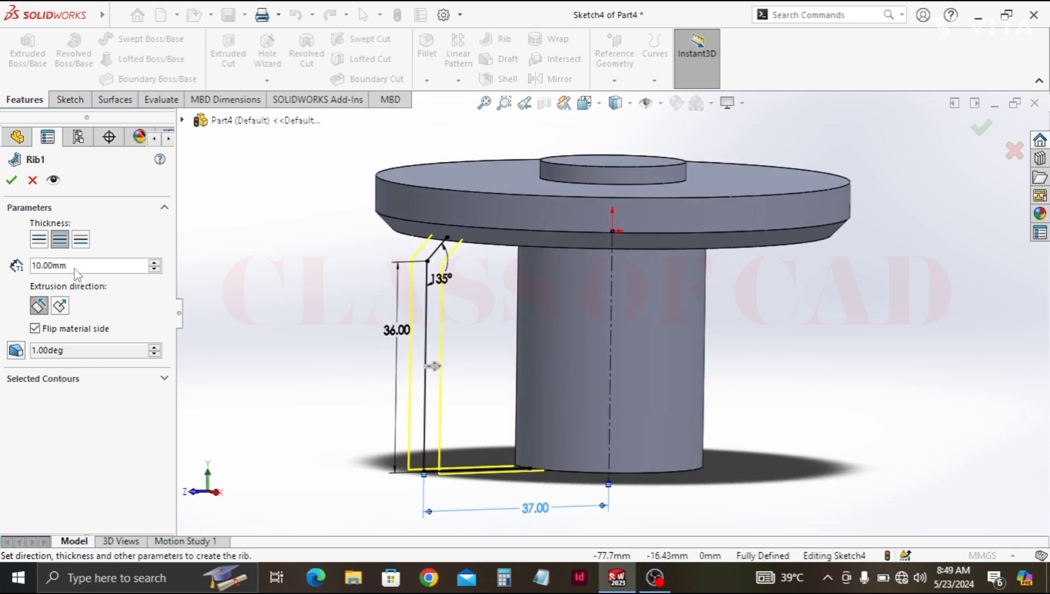
text(6)
key(Return)
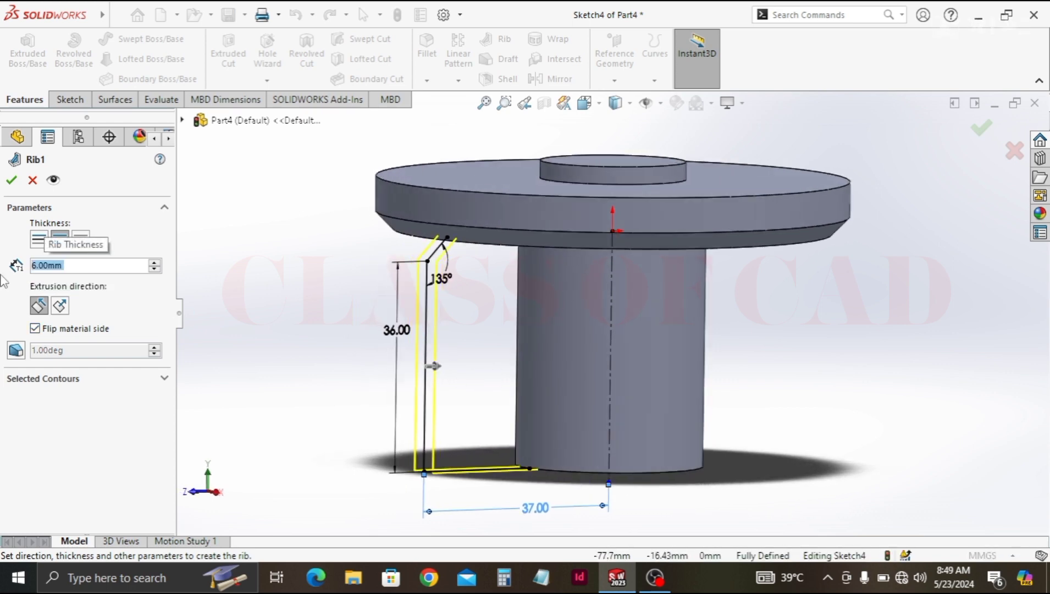
click(12, 180)
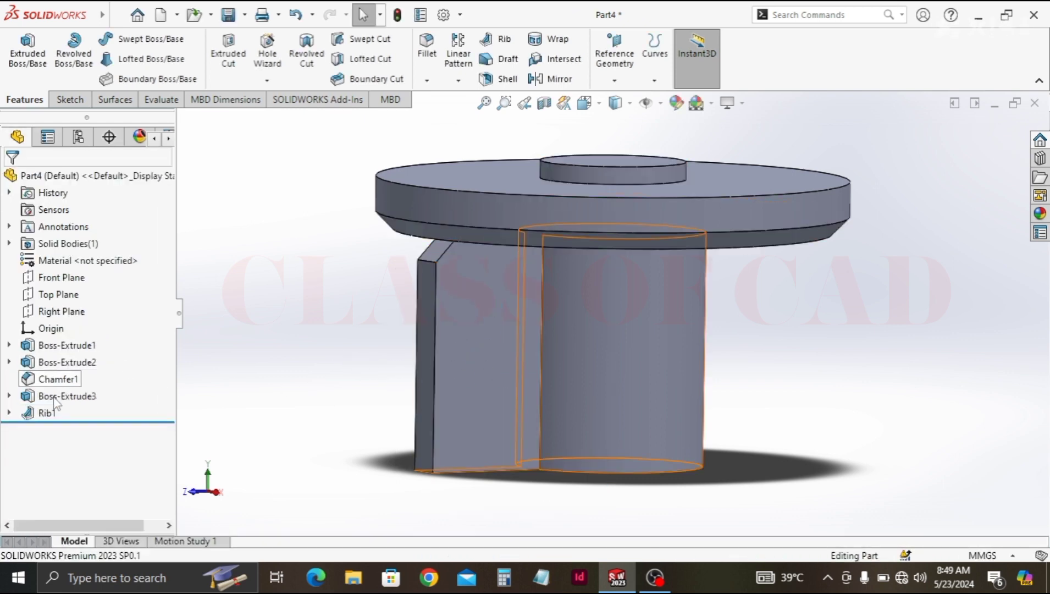
Step: Circular-pattern the rib around the disc's circular edge with 4 equally spaced instances over 360°
click(47, 413)
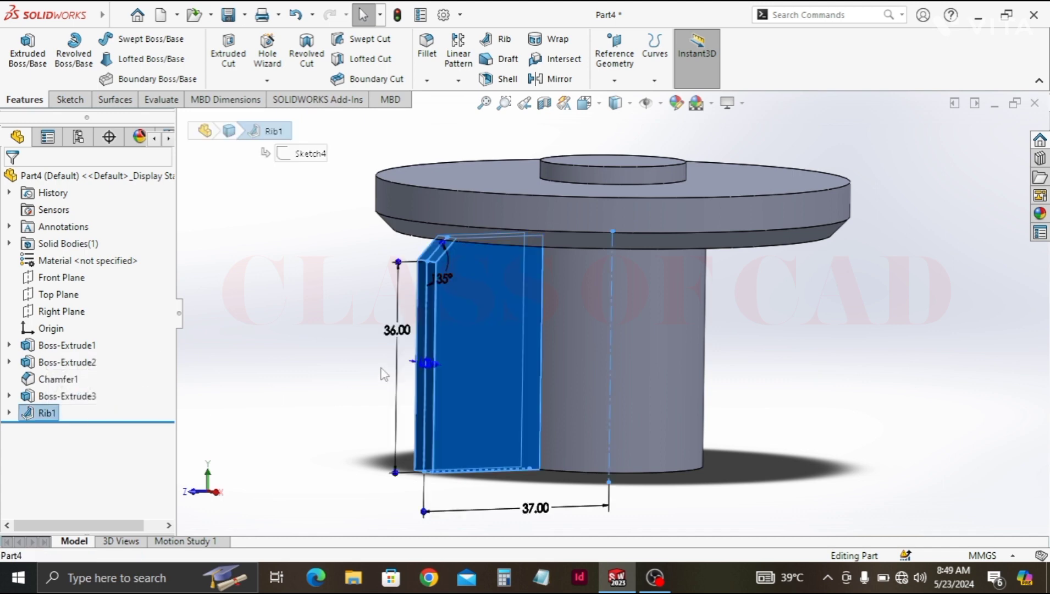
click(458, 81)
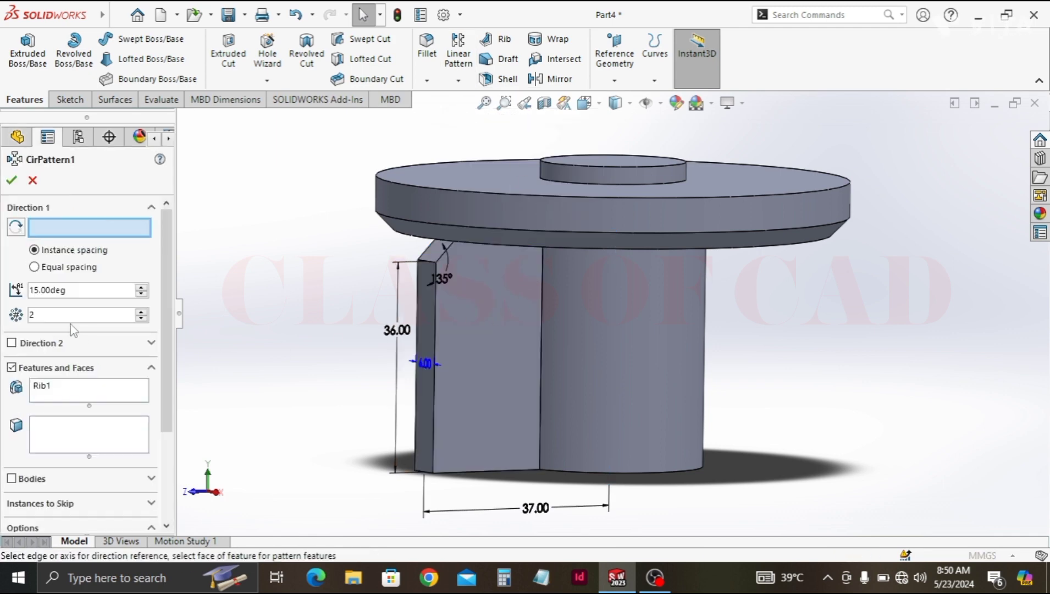
click(580, 232)
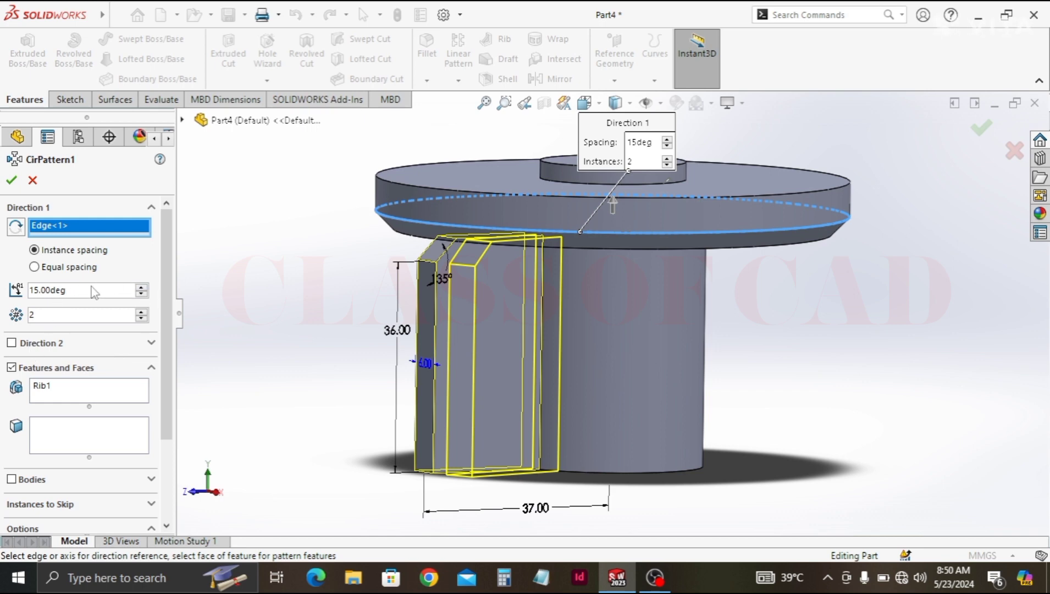
click(50, 269)
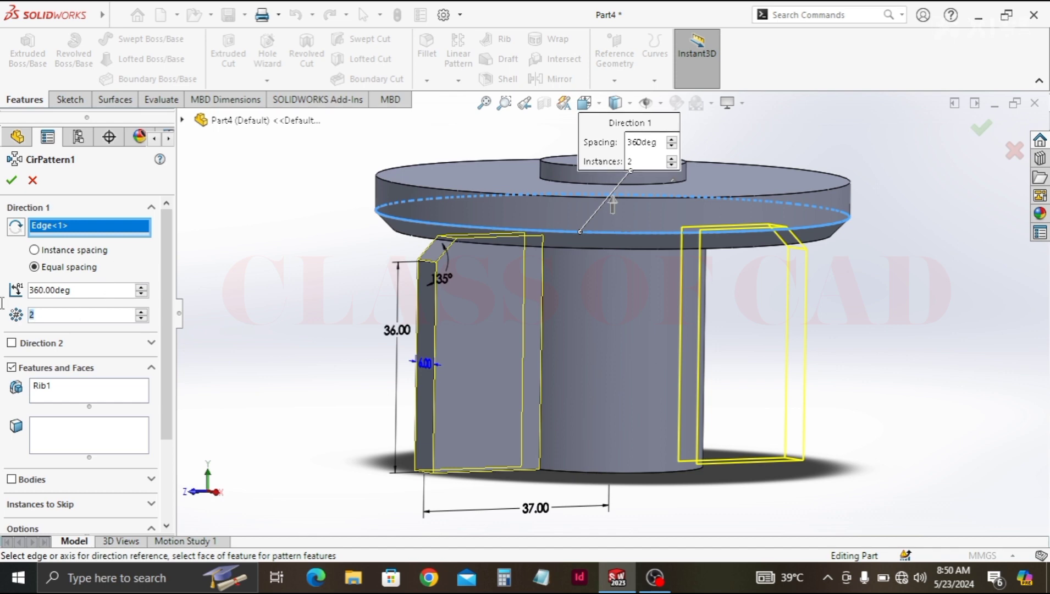
text(4)
key(Return)
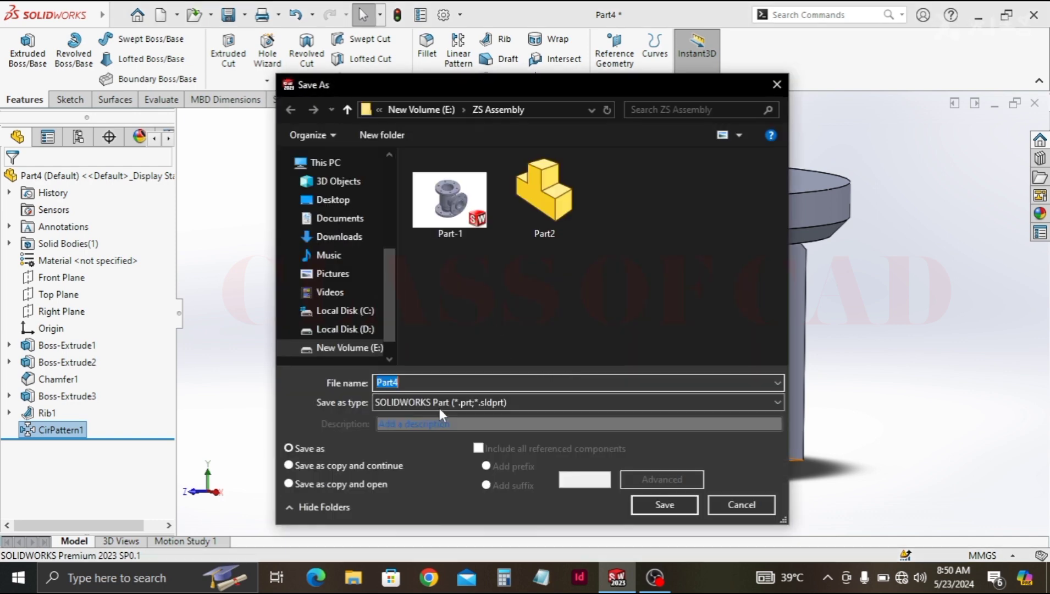
Step: Save the finished part as Part3 in the ZS Assembly folder
key(BackSpace)
text(3)
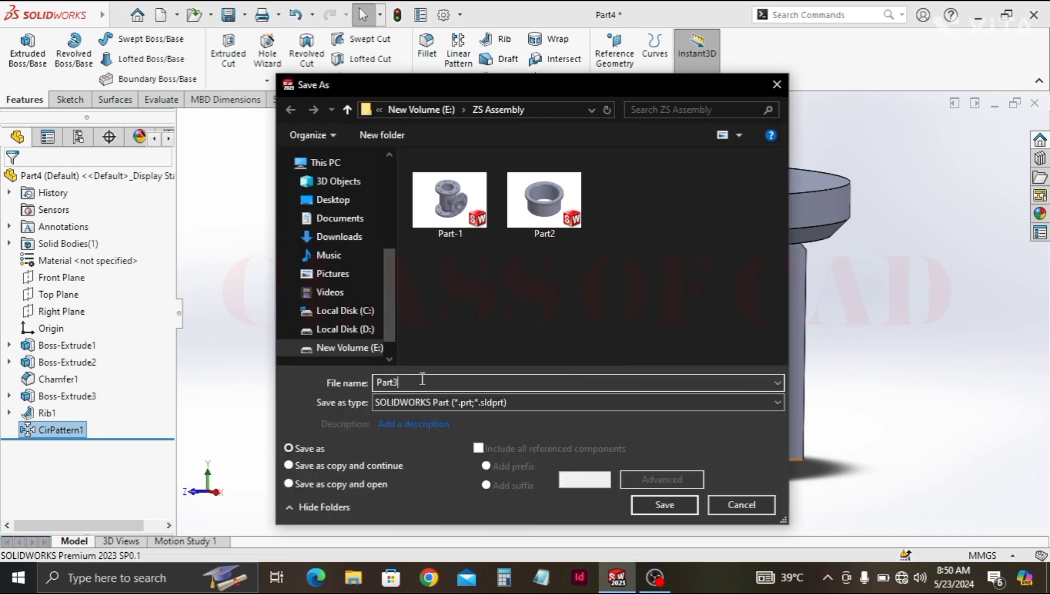
key(Return)
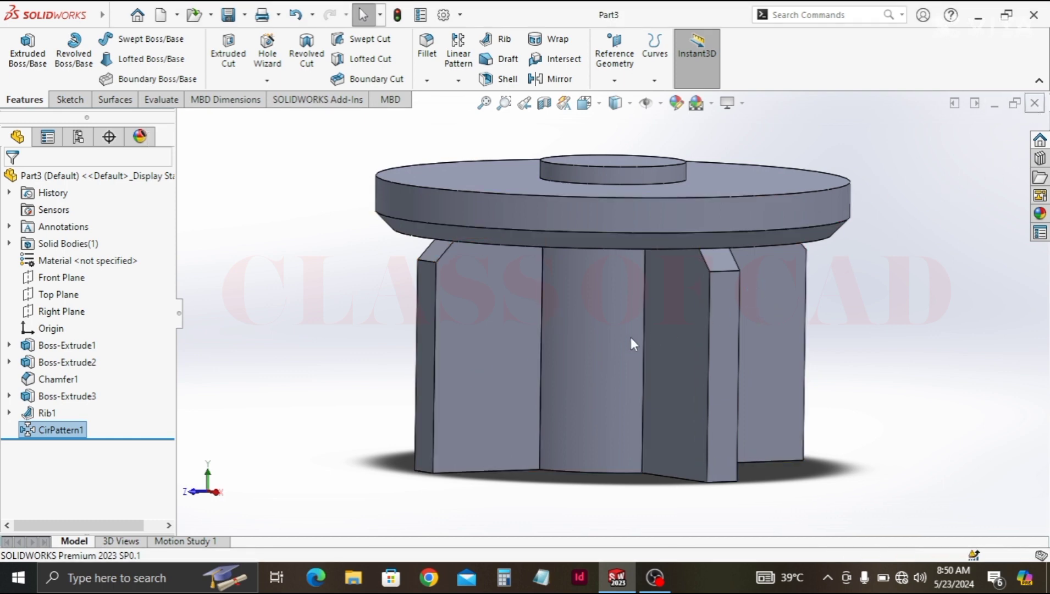
Step: Close the saved part and create a new part document
key(ctrl+w)
key(ctrl+n)
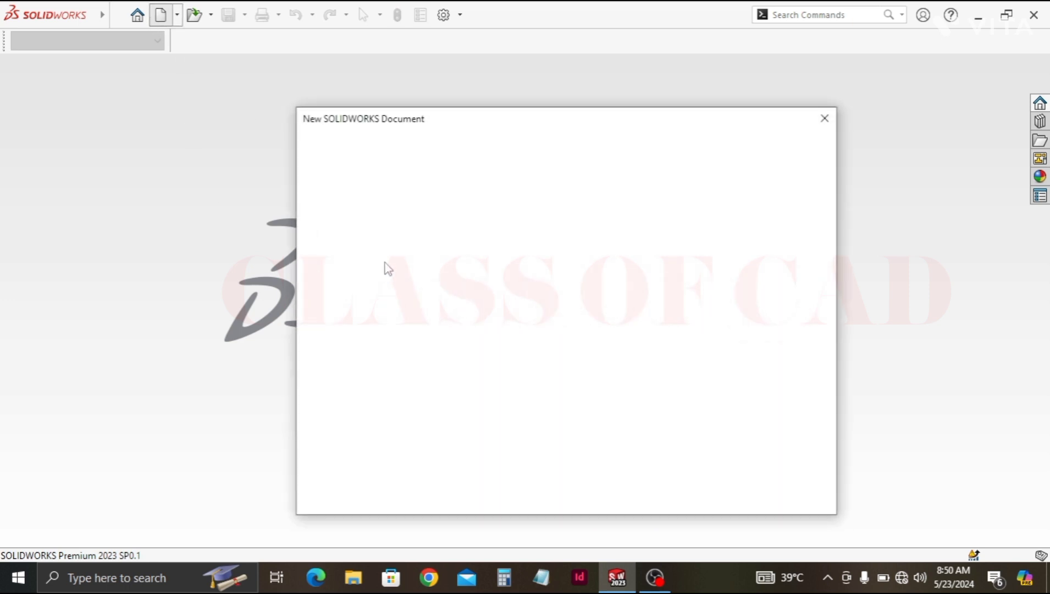
click(636, 482)
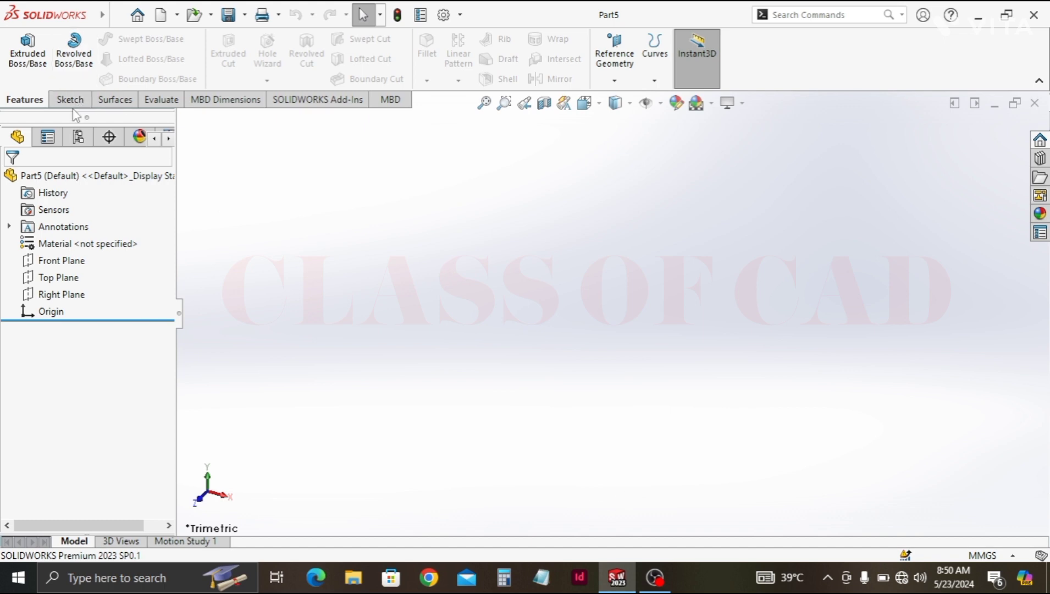
Step: Start a sketch on the Right Plane and draw a vertical centerline about 234 mm long upward from the origin
click(61, 294)
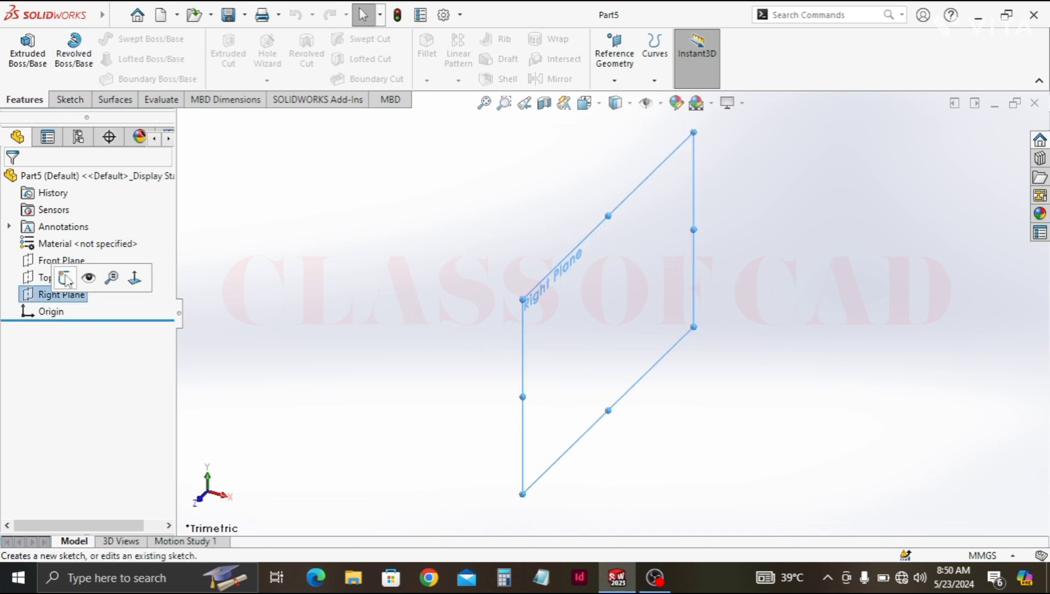
click(45, 277)
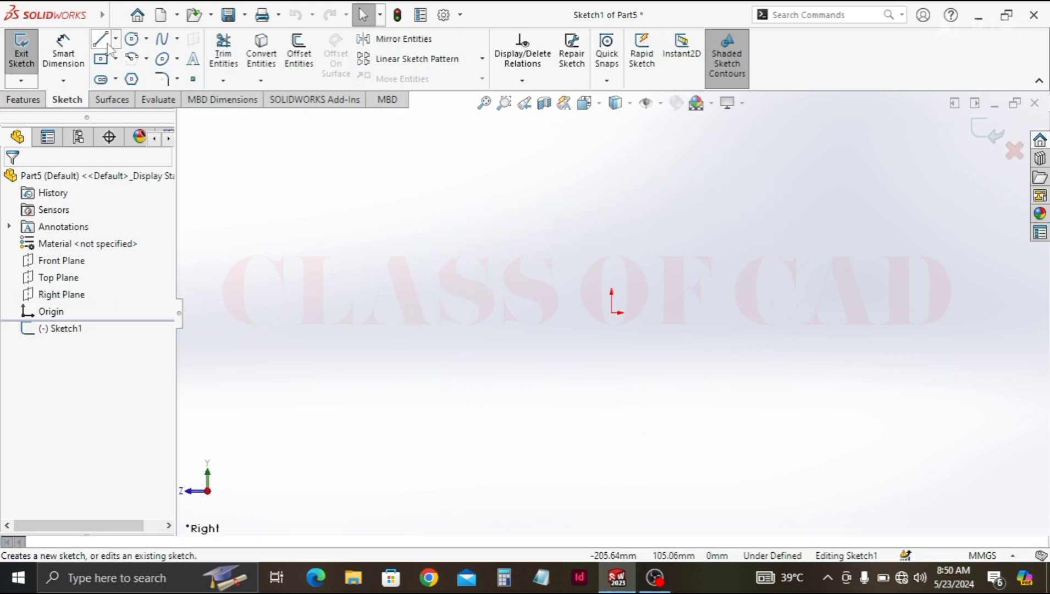
click(116, 38)
click(136, 77)
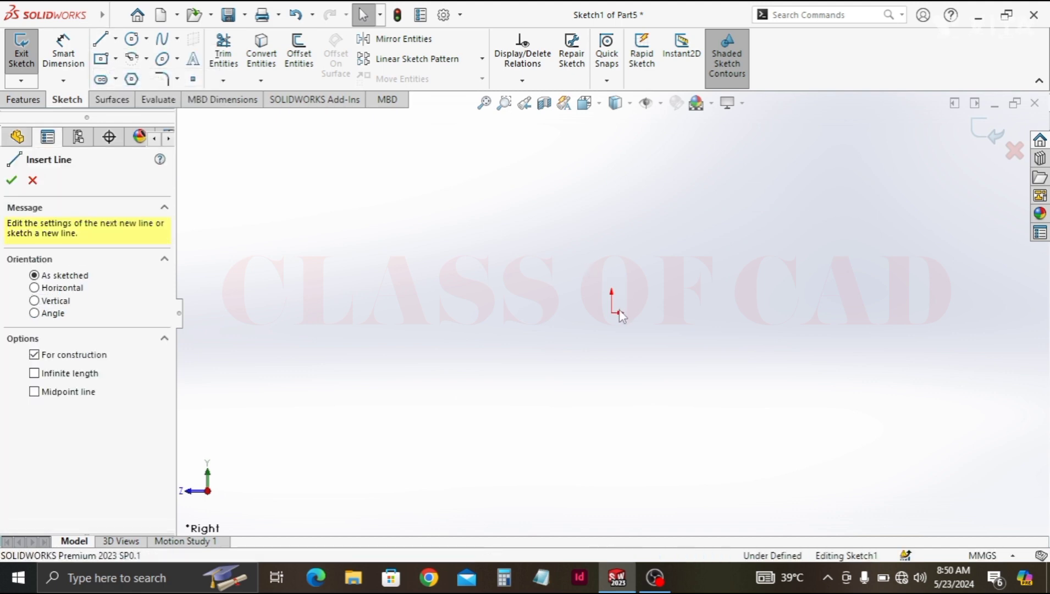
mouse_move(625, 321)
ctrl+middle_down()
mouse_move(570, 436)
mouse_move(556, 511)
ctrl+middle_up()
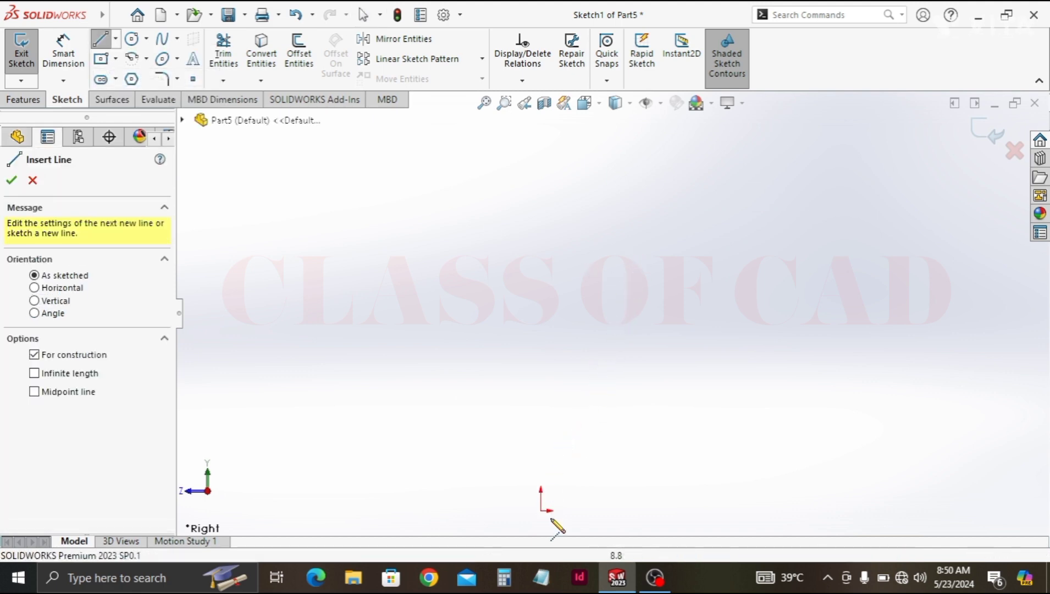
click(542, 509)
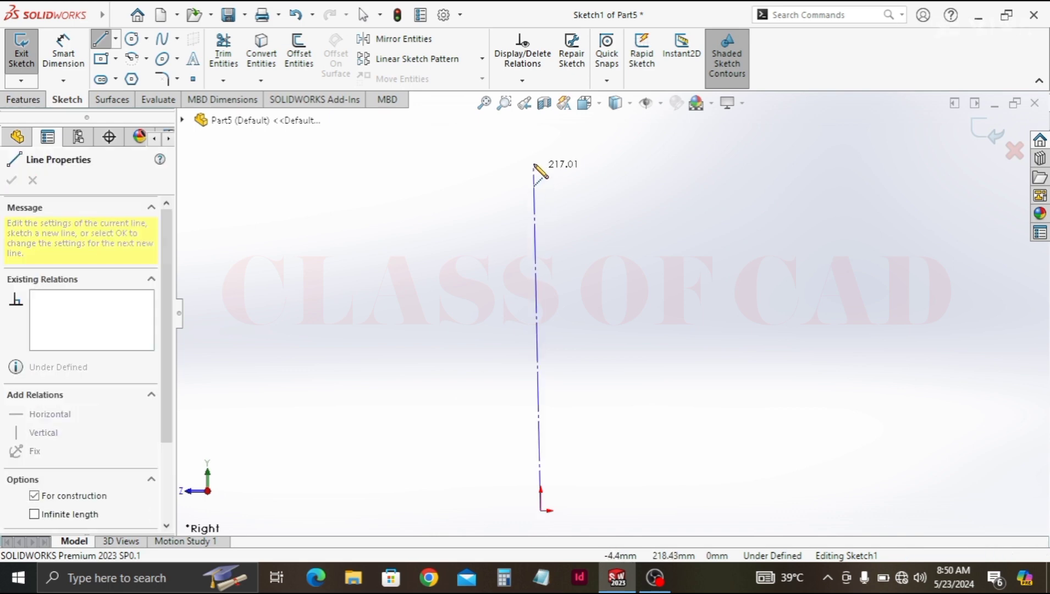
double_click(541, 143)
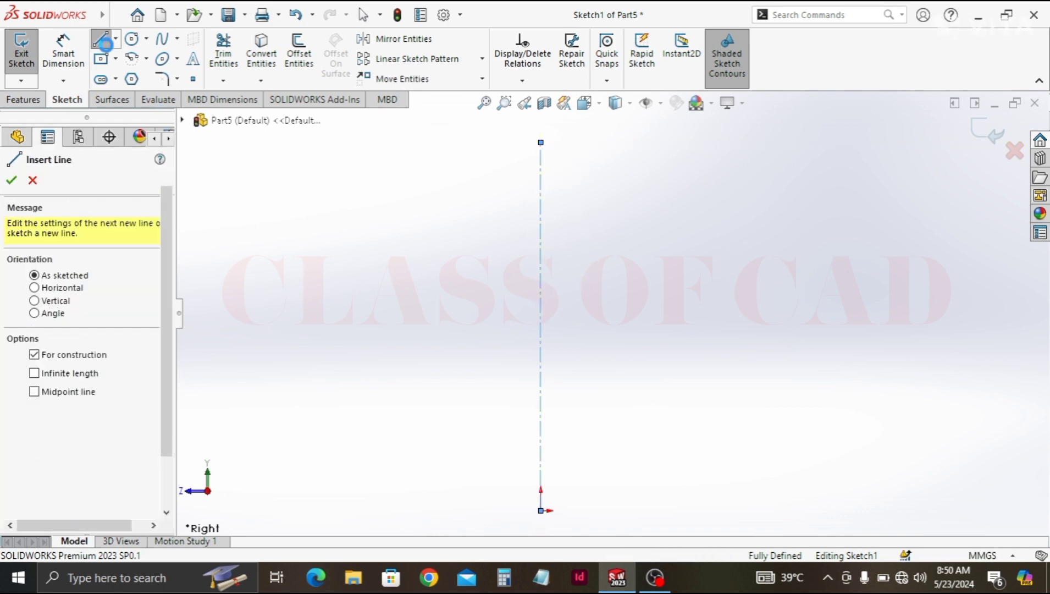
Step: Sketch a stepped half-profile from the origin up to the centerline, about 39 mm wide at the base and 222 mm high, with a narrow neck above the base
click(107, 47)
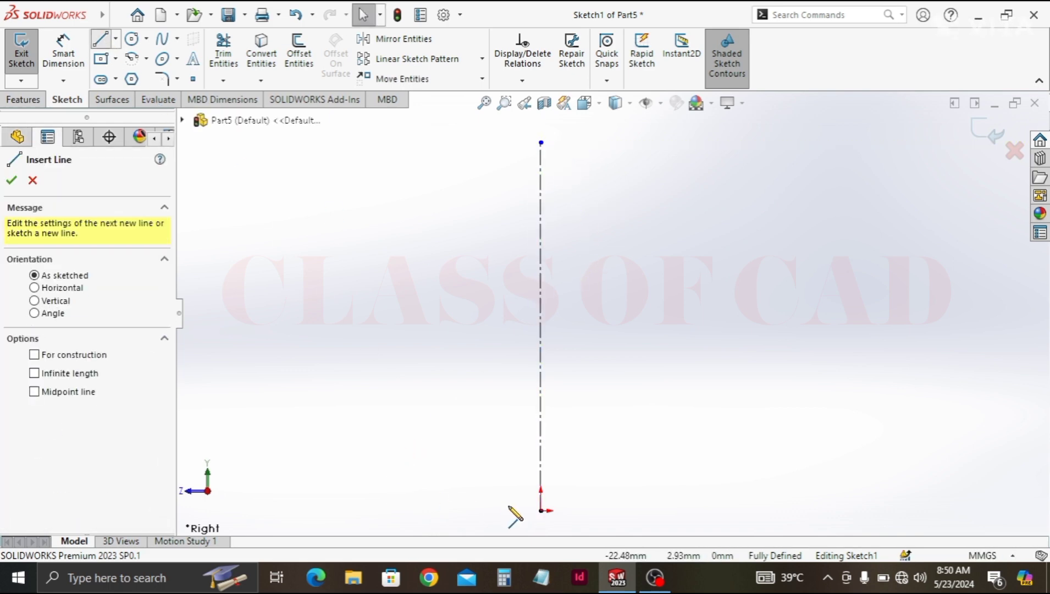
click(541, 510)
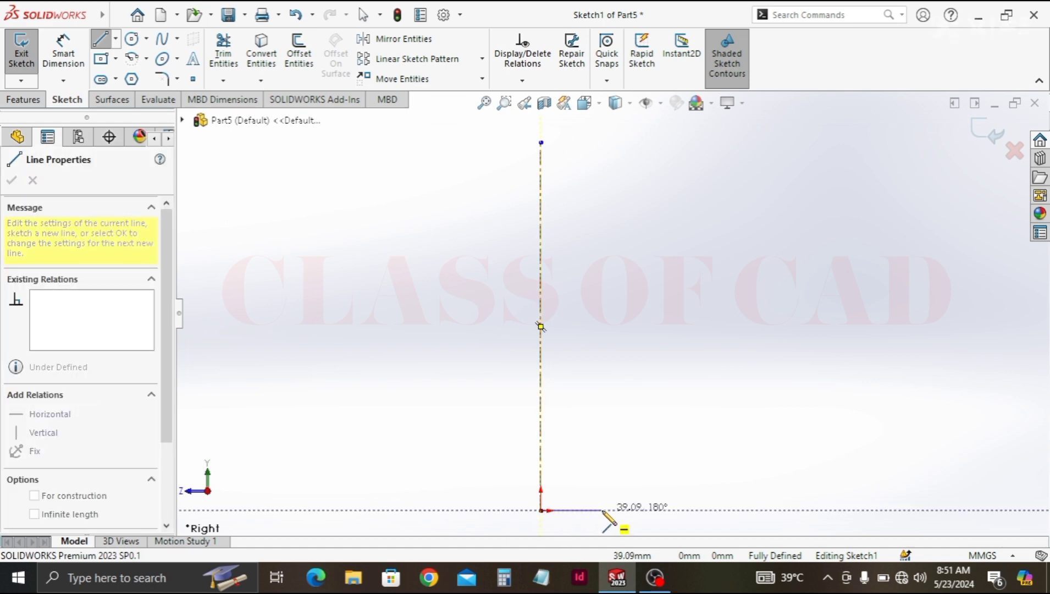
click(603, 510)
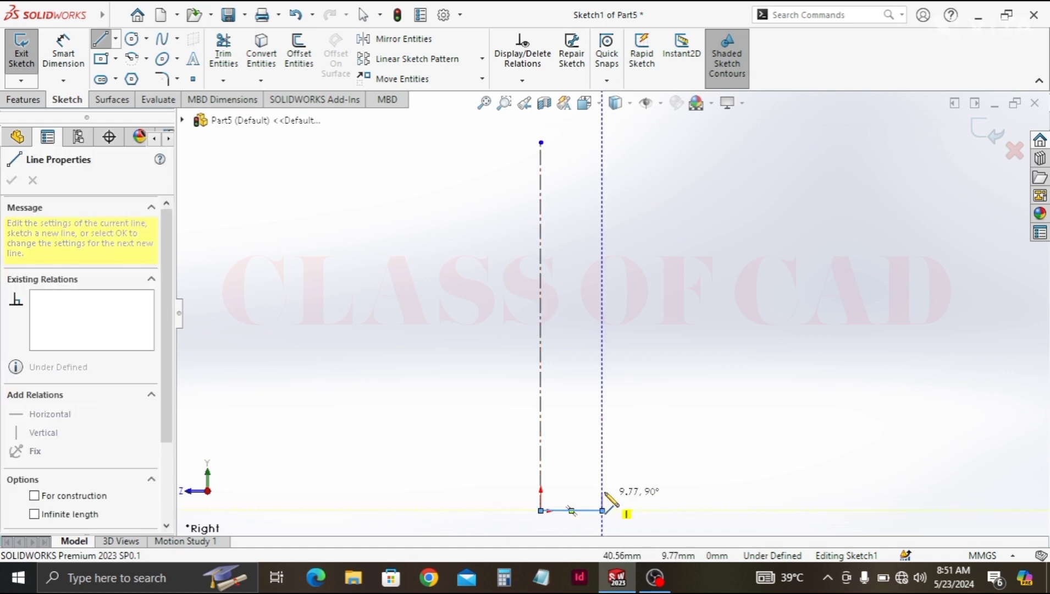
click(602, 470)
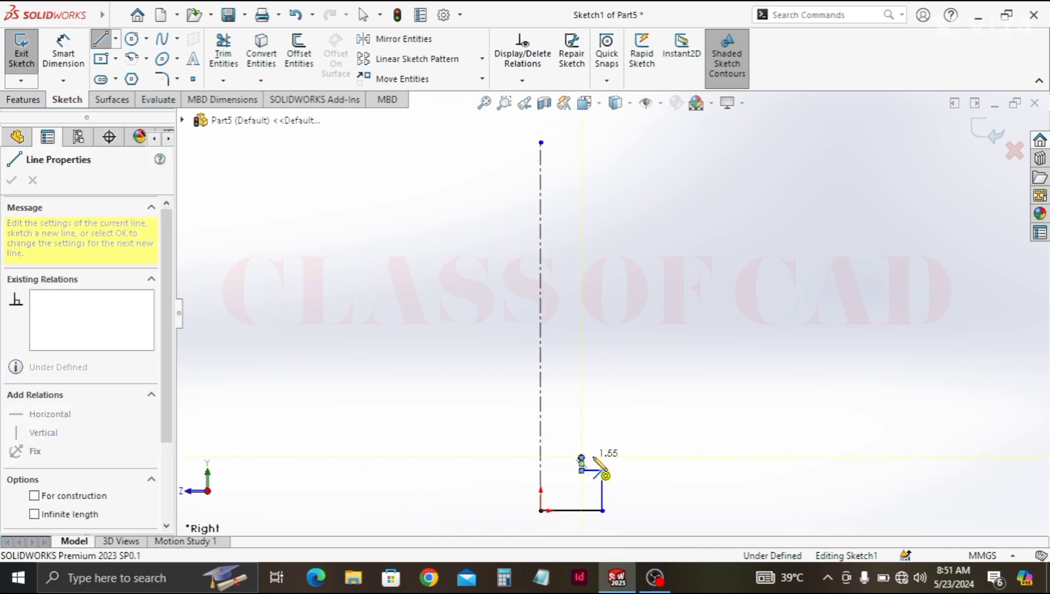
click(581, 458)
click(591, 457)
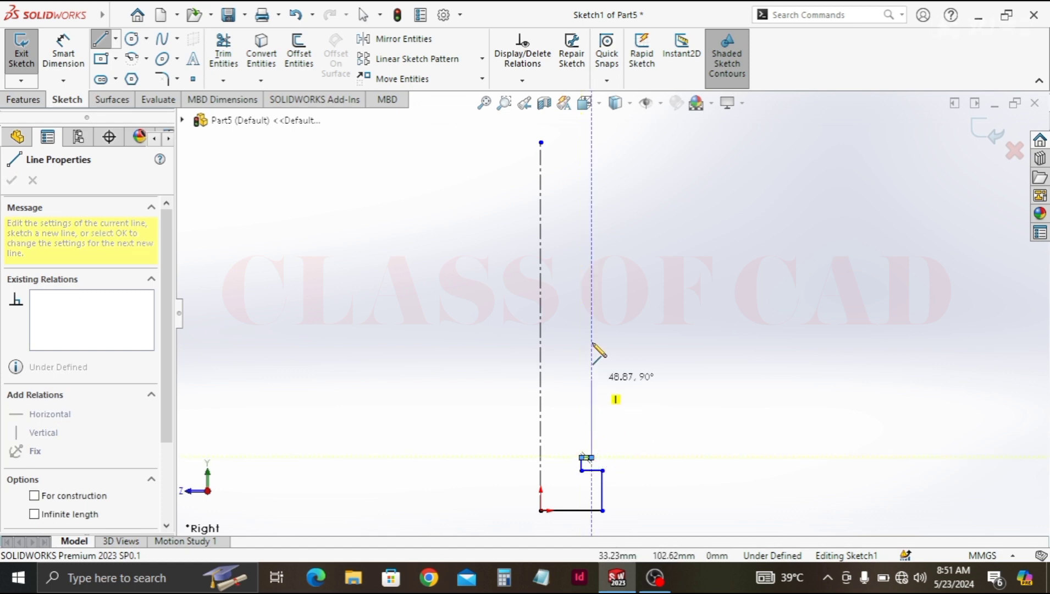
click(591, 296)
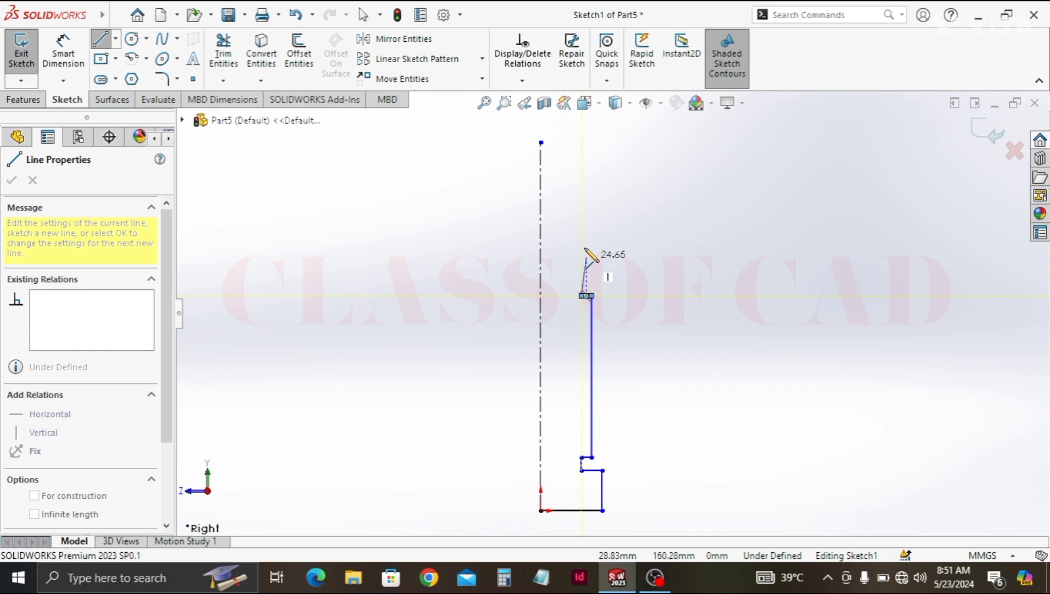
click(581, 161)
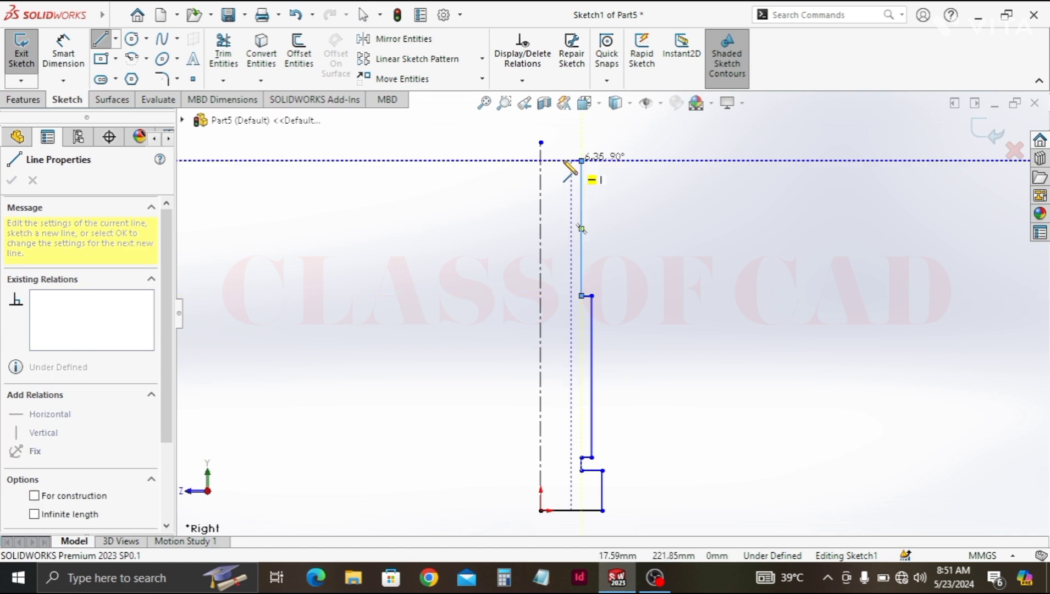
click(540, 161)
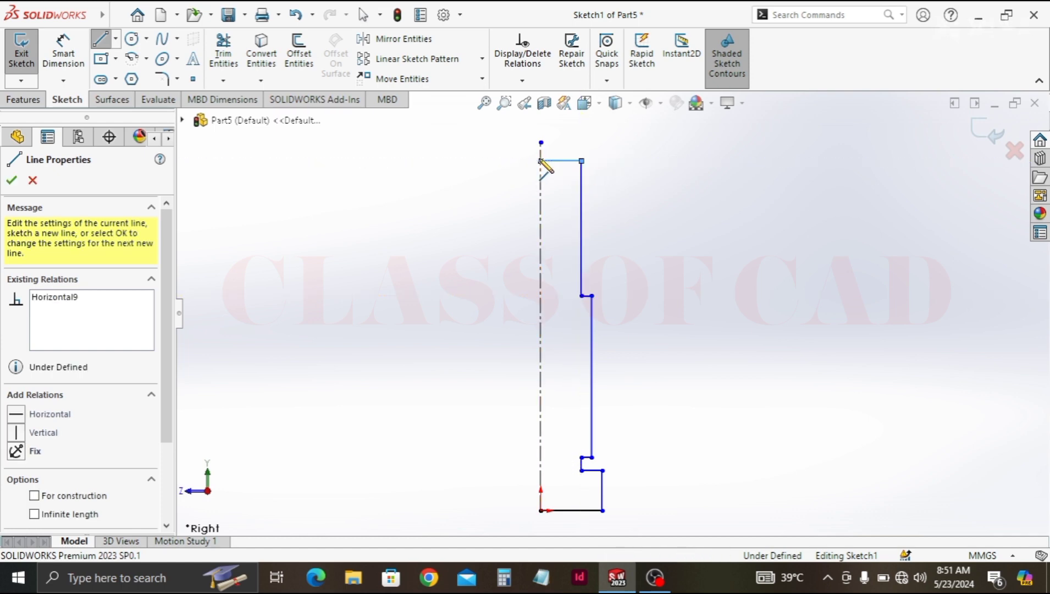
key(Escape)
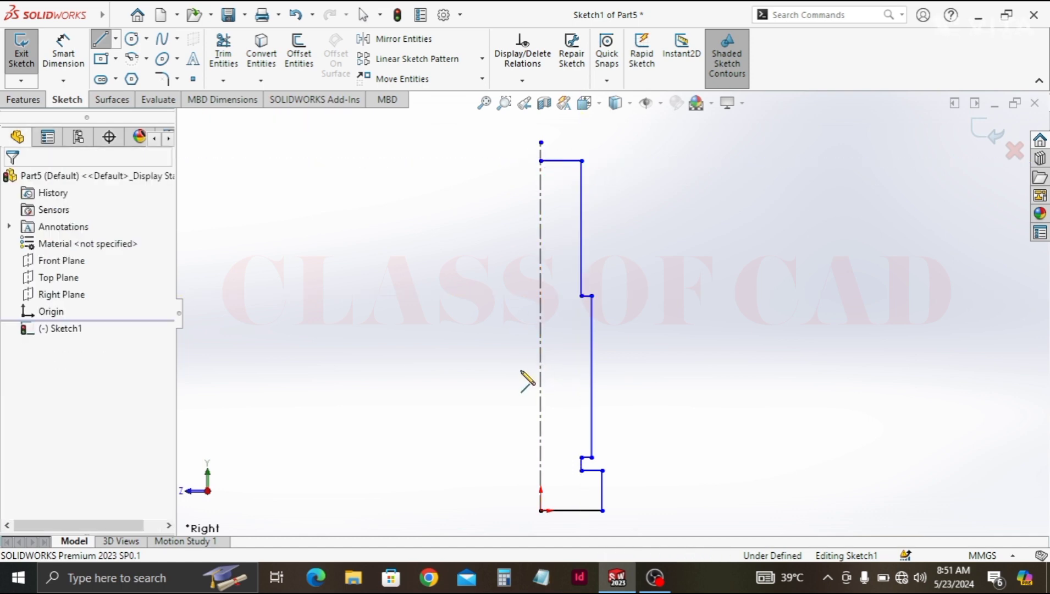
Step: Dimension the distance between the centerline and the base's outer vertical line as 16 mm
key(d)
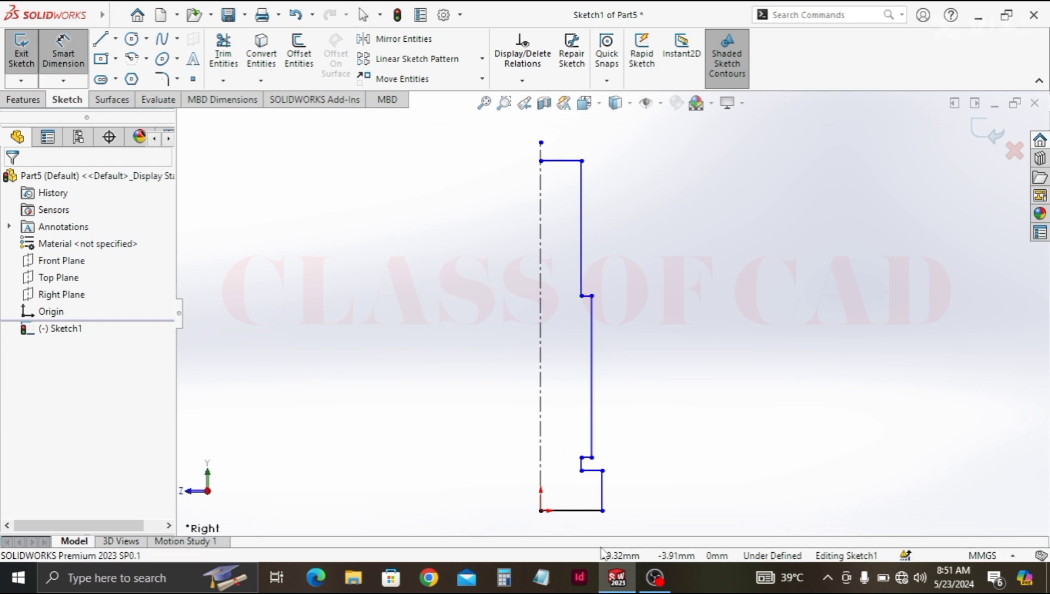
click(541, 493)
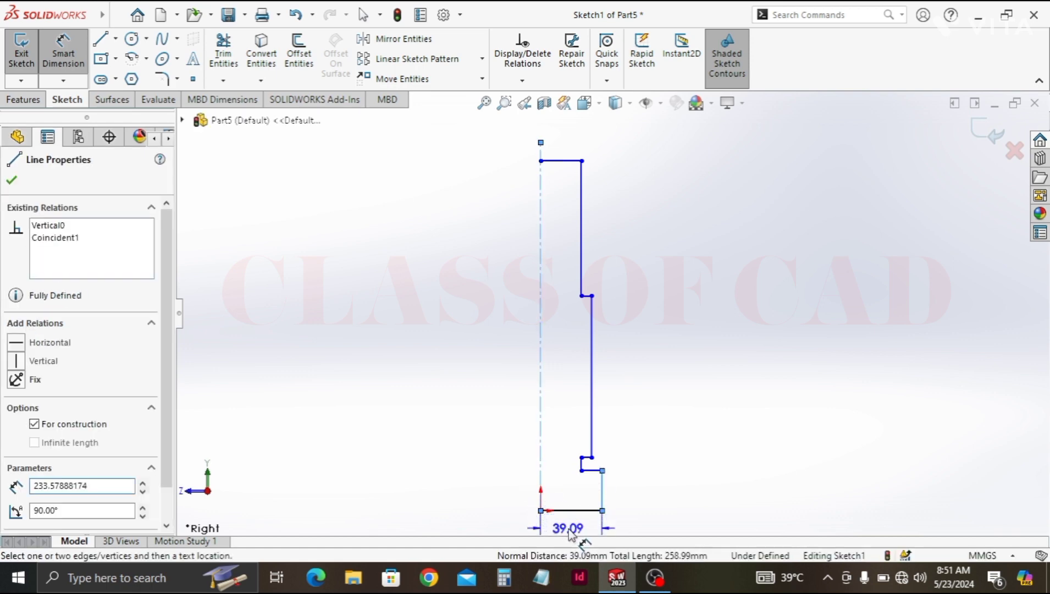
click(572, 533)
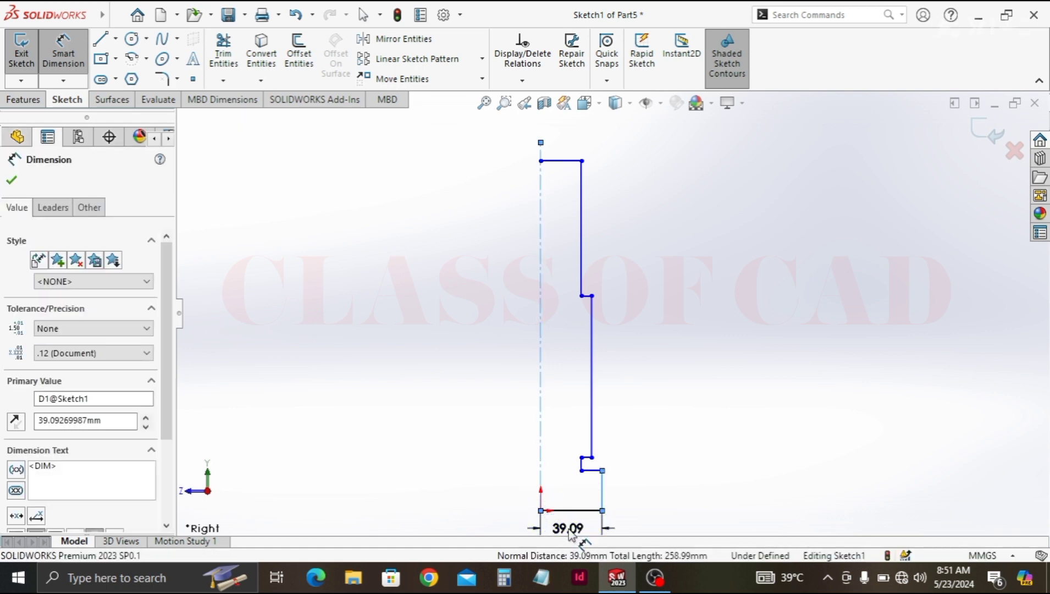
text(10)
key(Escape)
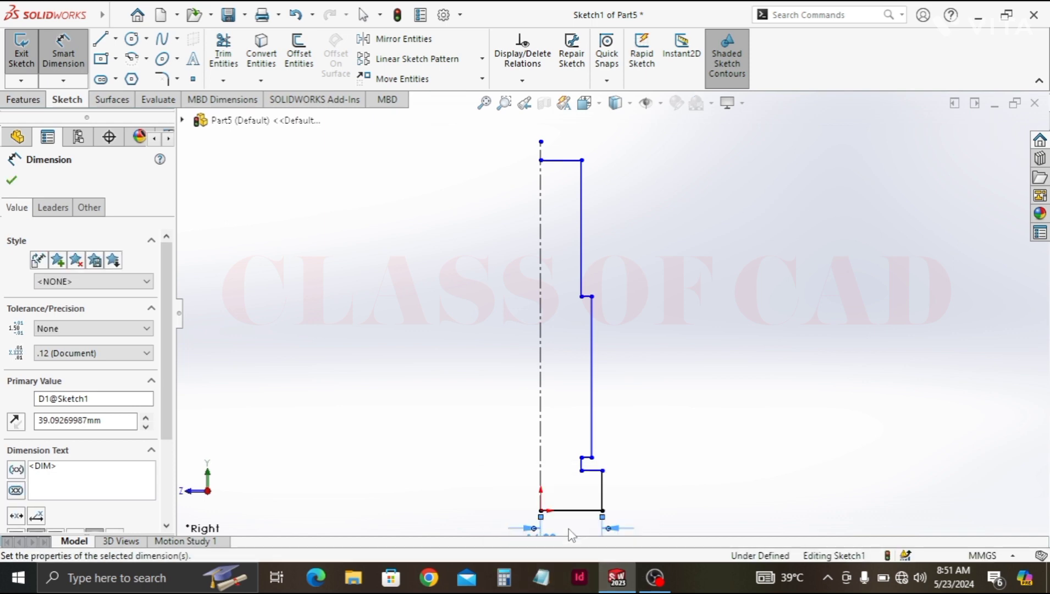
scroll(619, 448, up, 2)
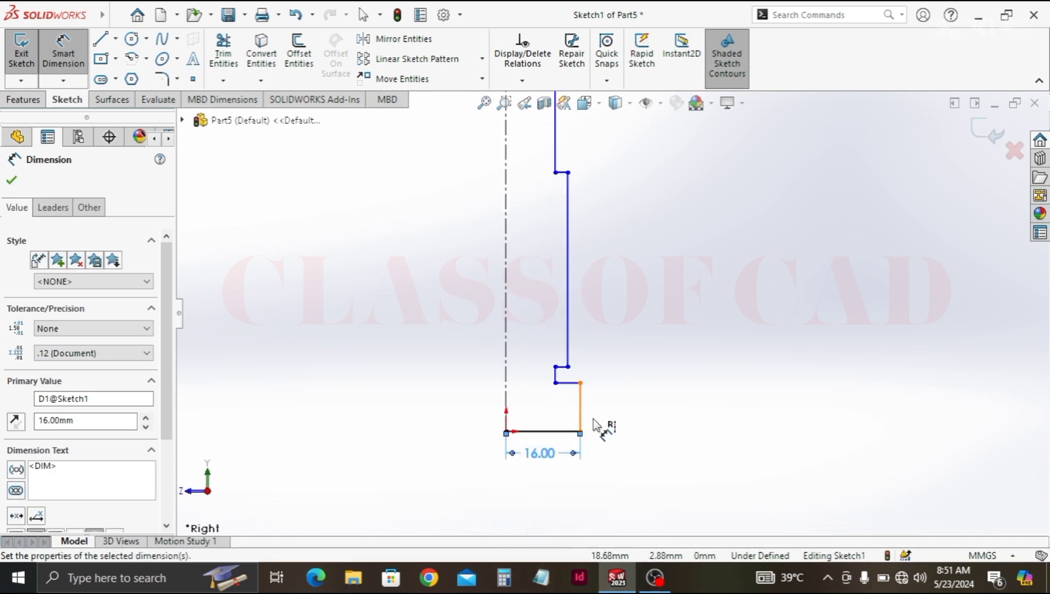
Step: Dimension the height of the base's outer vertical line as 10 mm
click(580, 424)
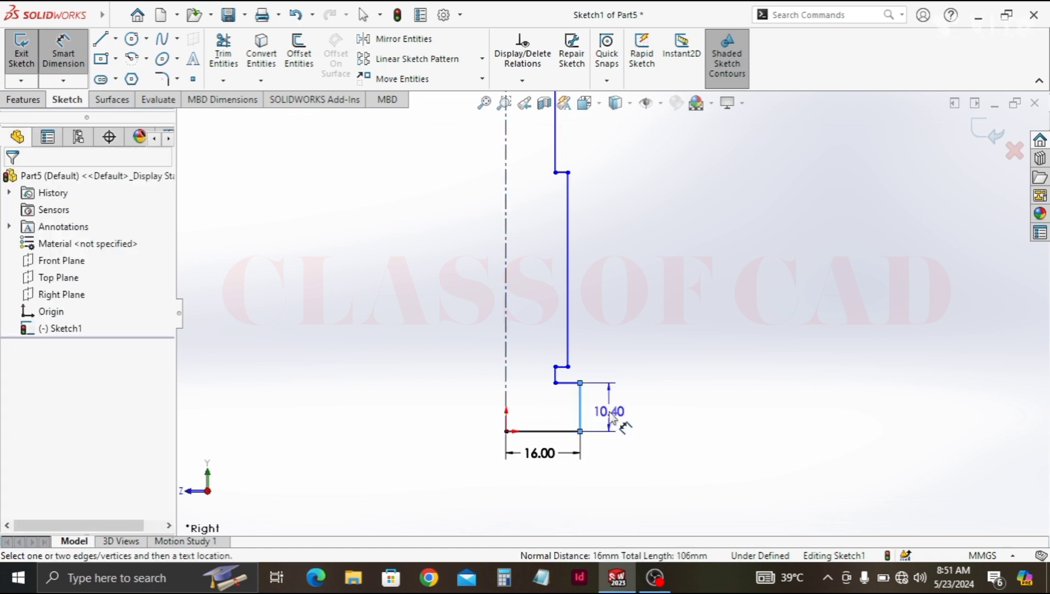
click(613, 418)
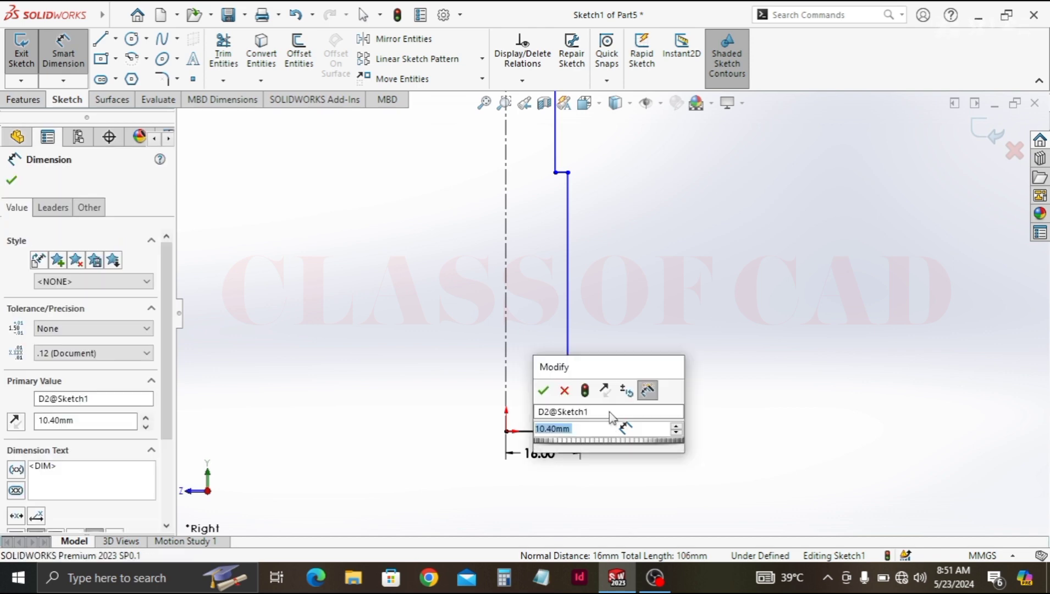
text(10)
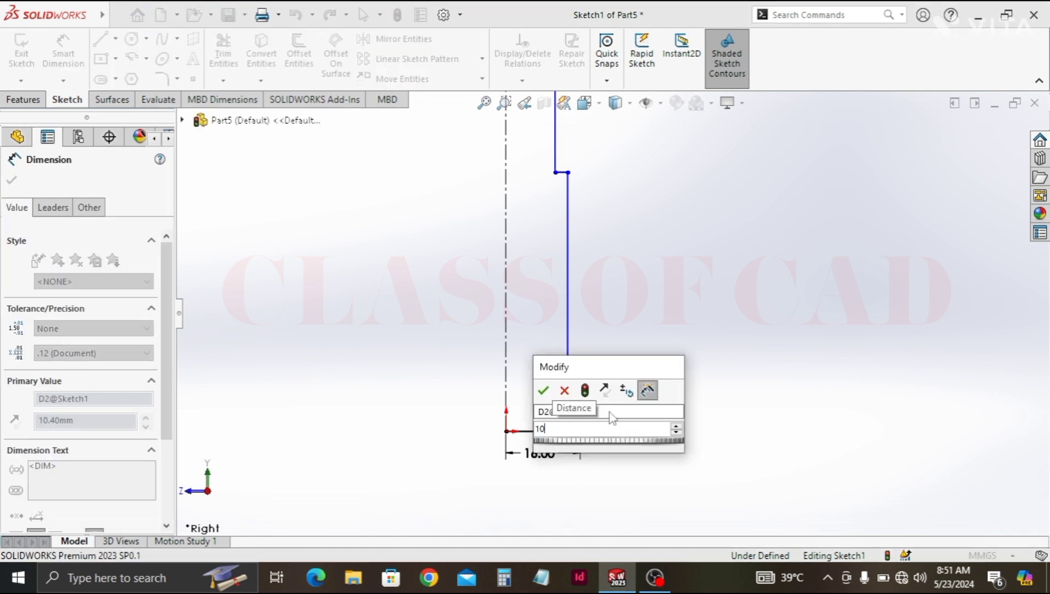
key(Return)
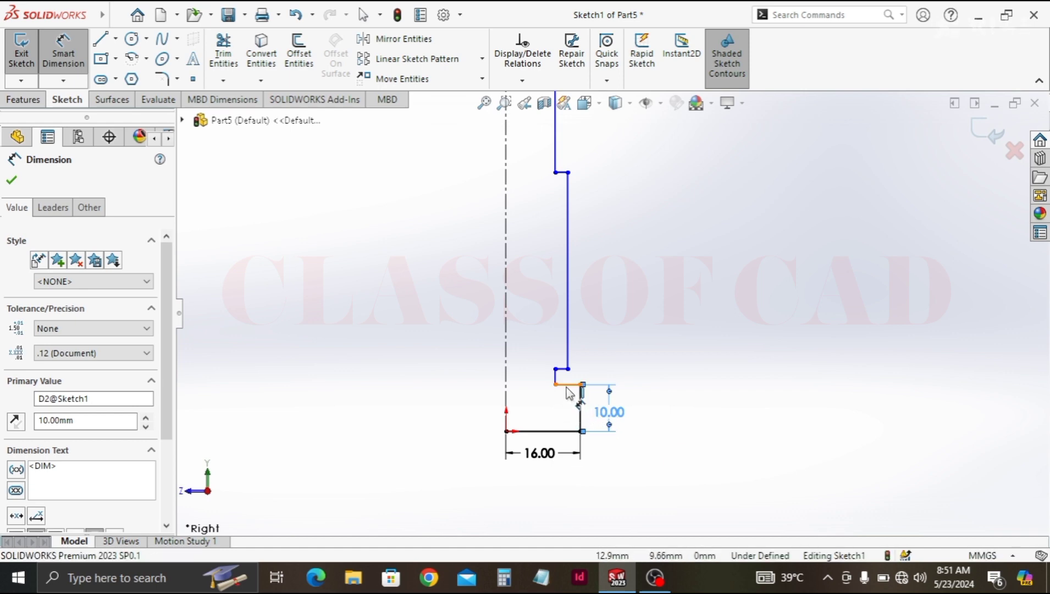
Step: Dimension the horizontal ledge on top of the base as 5 mm and the neck's short vertical line as 3 mm
click(563, 406)
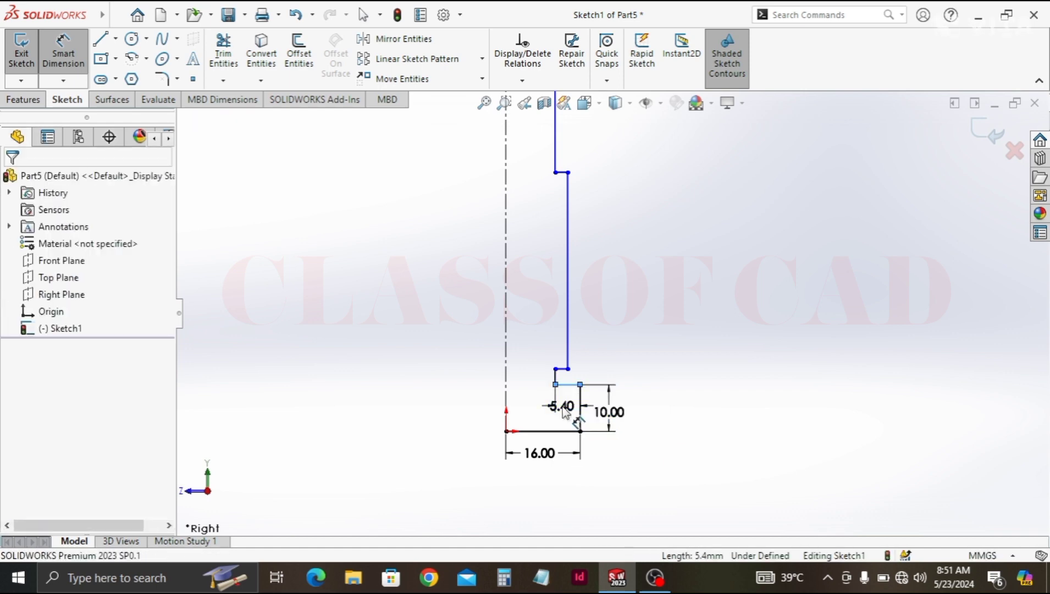
click(566, 411)
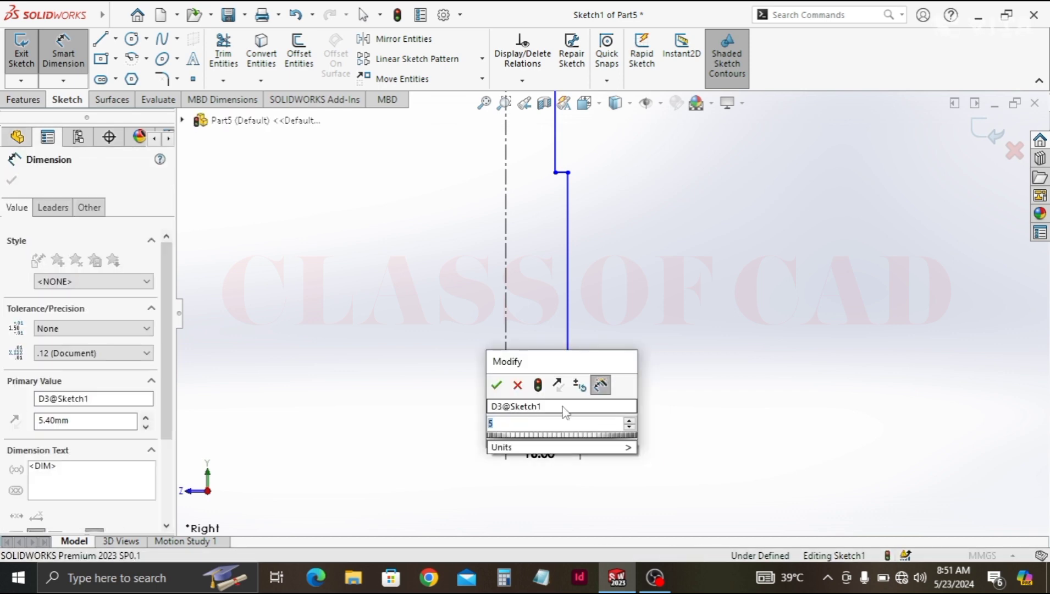
key(Return)
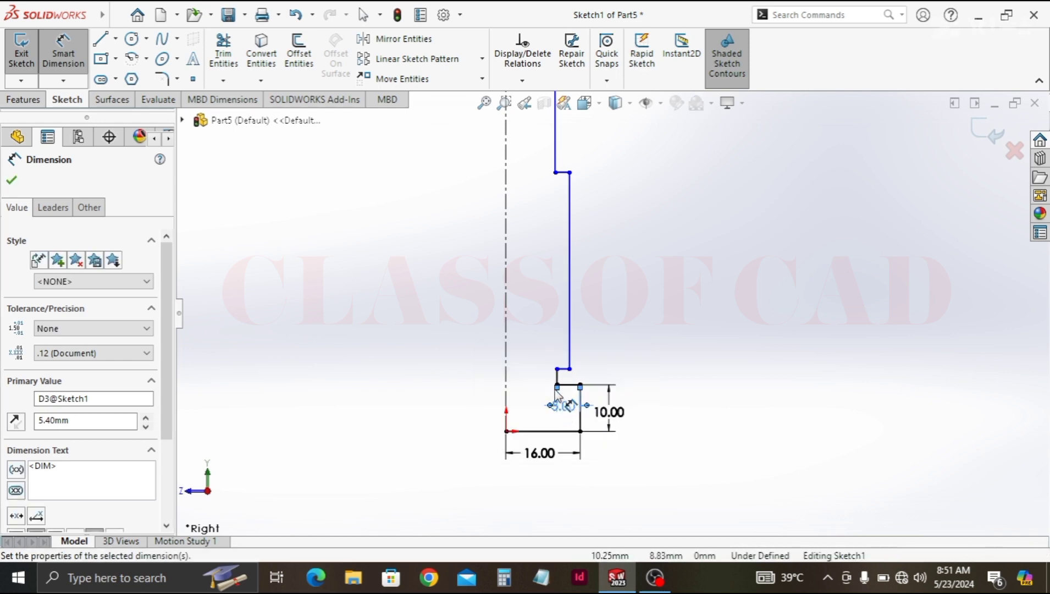
click(553, 379)
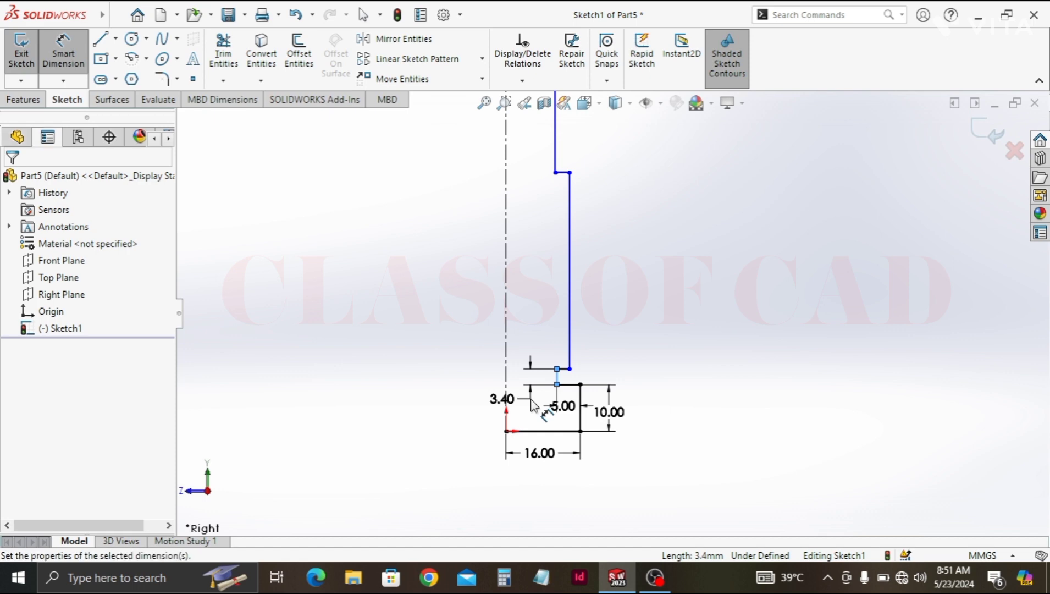
click(531, 406)
key(Return)
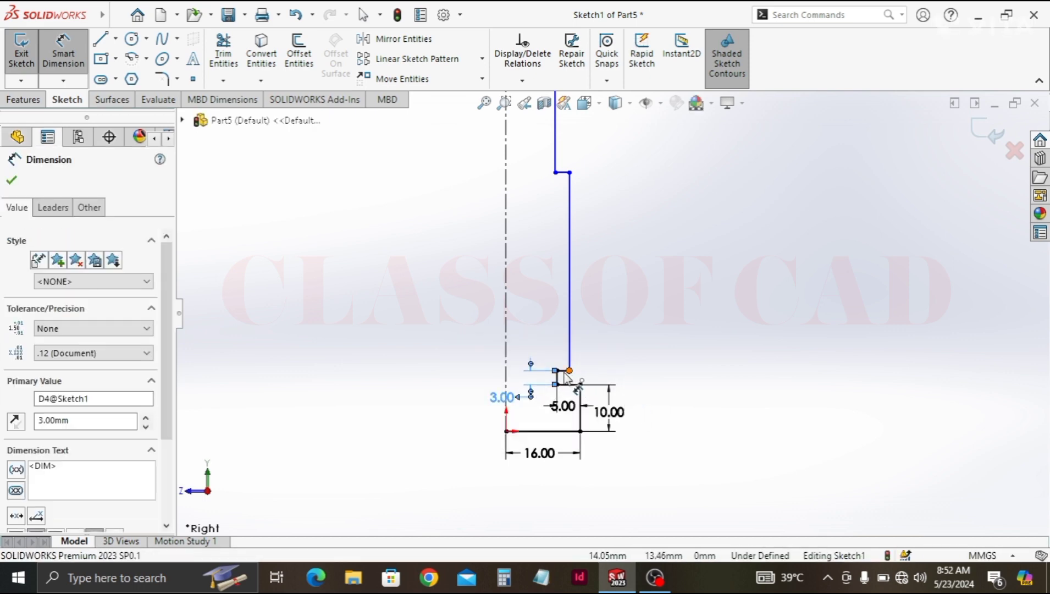
Step: Dimension the short horizontal step between the neck and the long vertical line above it as 1.5 mm
click(568, 371)
click(557, 370)
click(541, 342)
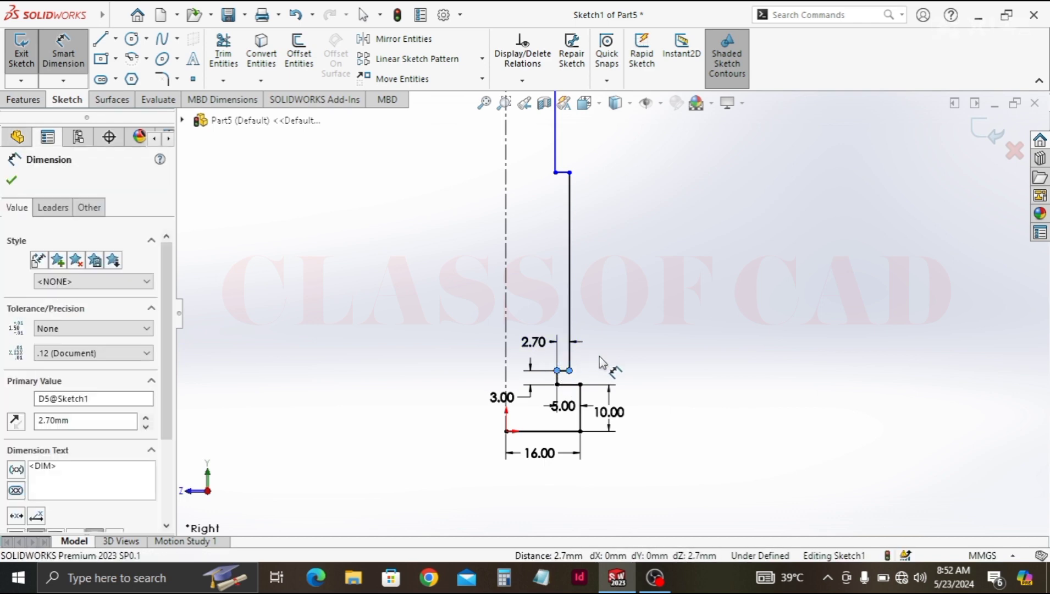
text(1.5)
key(Return)
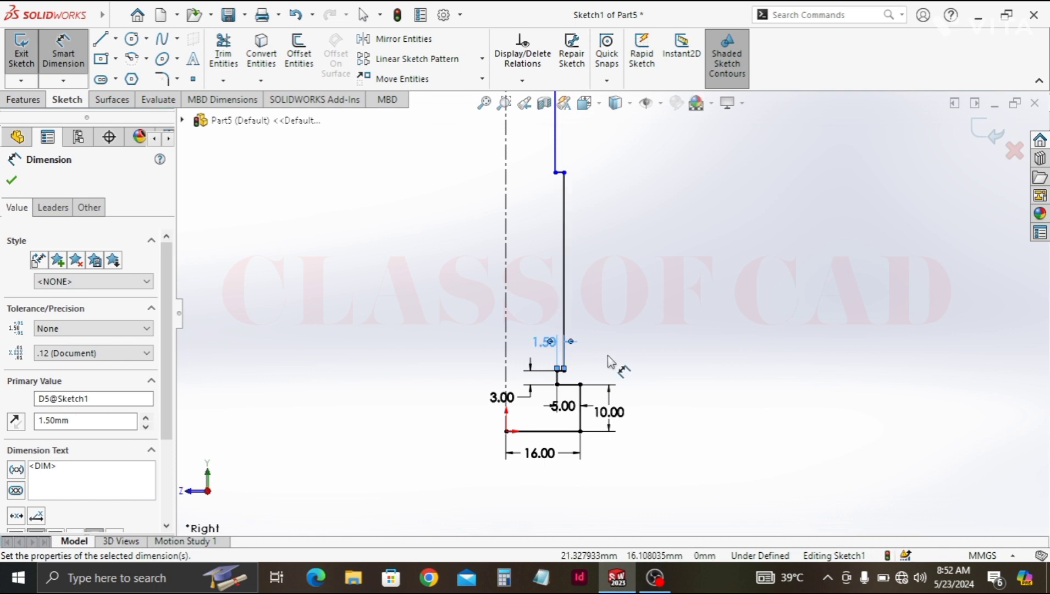
Step: Dimension the long vertical line above the neck step as 51 mm
click(665, 286)
click(665, 285)
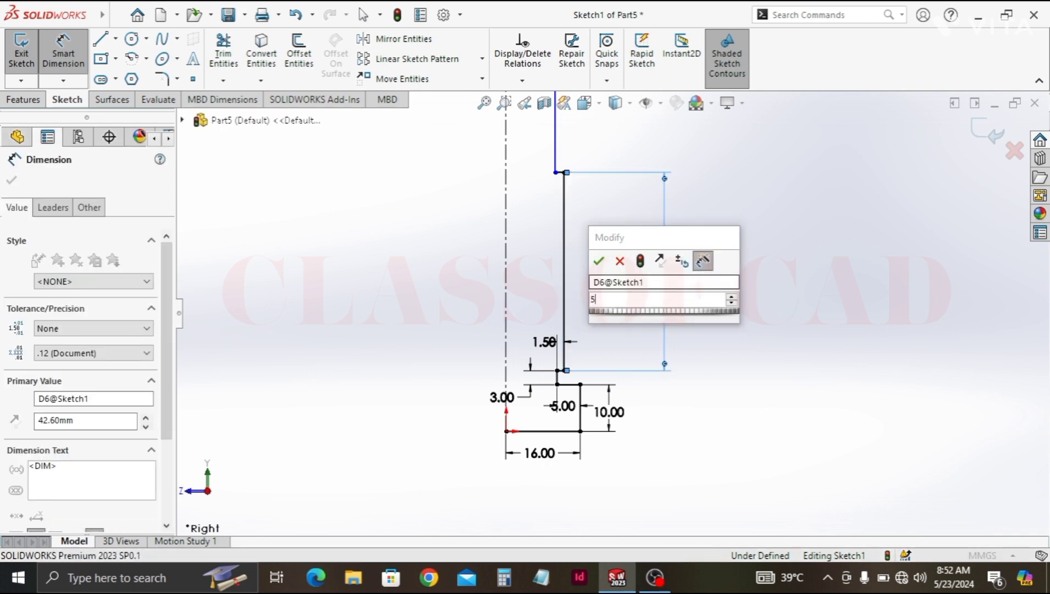
key(Return)
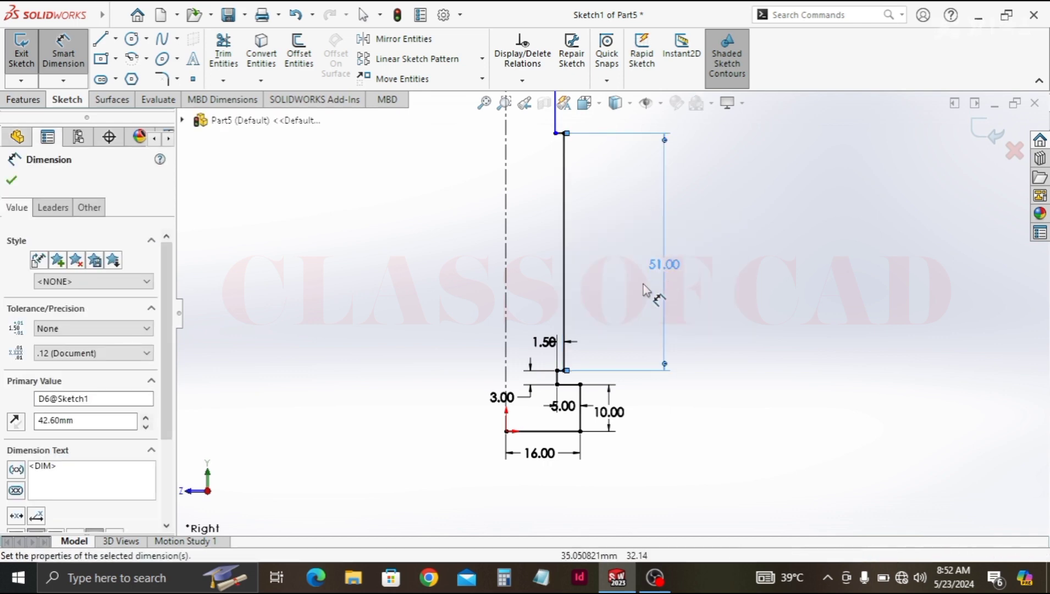
Step: Dimension the uppermost vertical line of the shaft profile as 177 mm
scroll(621, 324, up, 3)
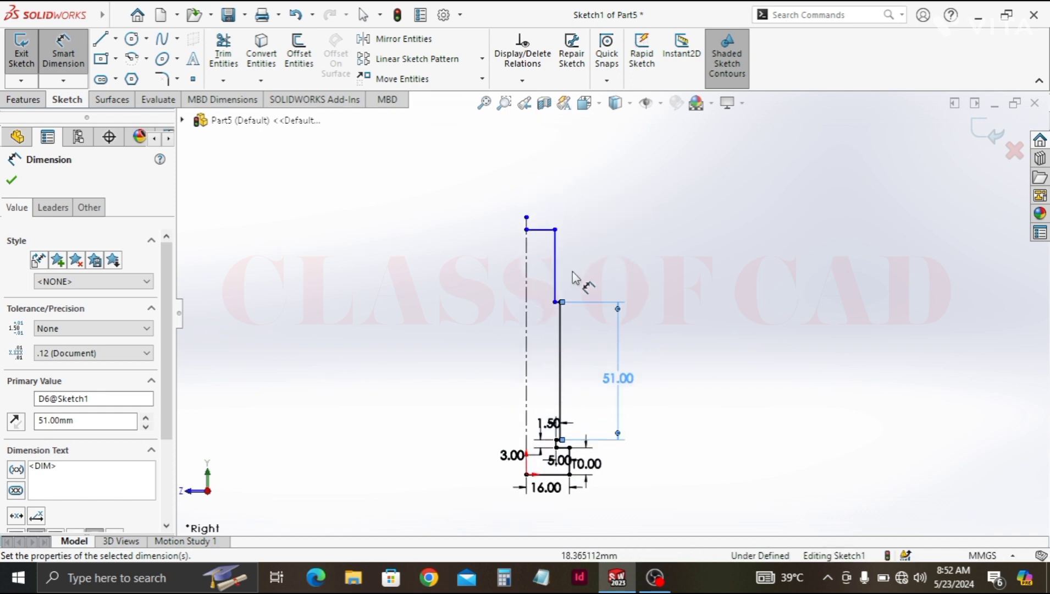
click(558, 283)
click(584, 273)
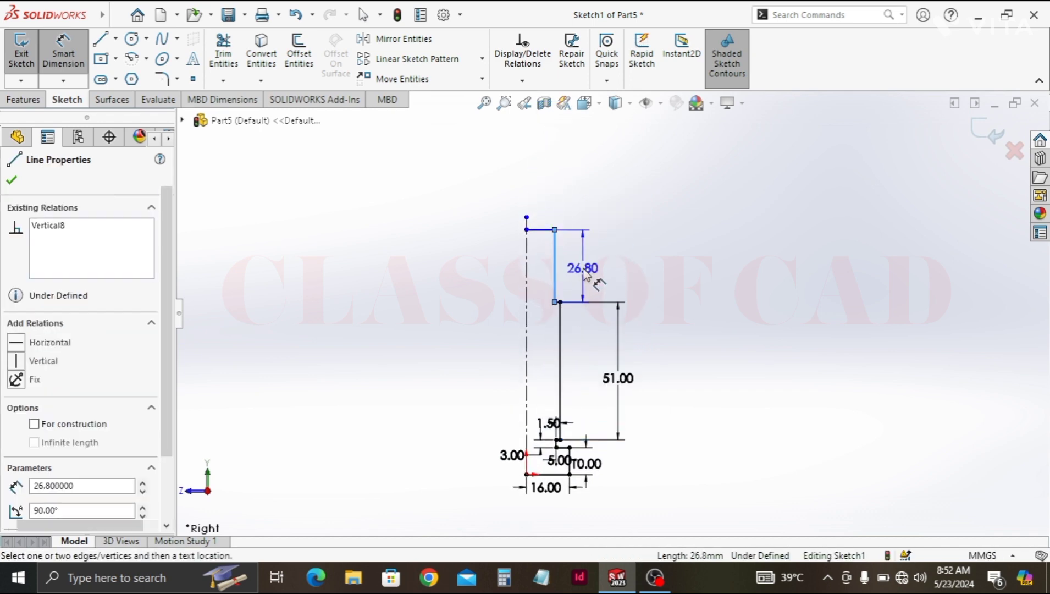
double_click(584, 270)
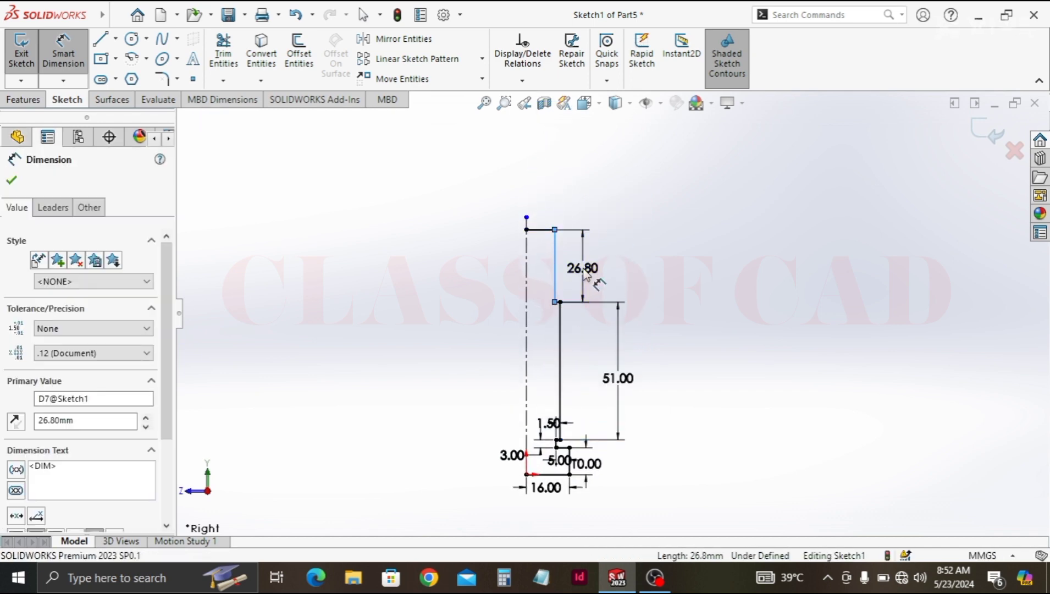
text(177)
key(Return)
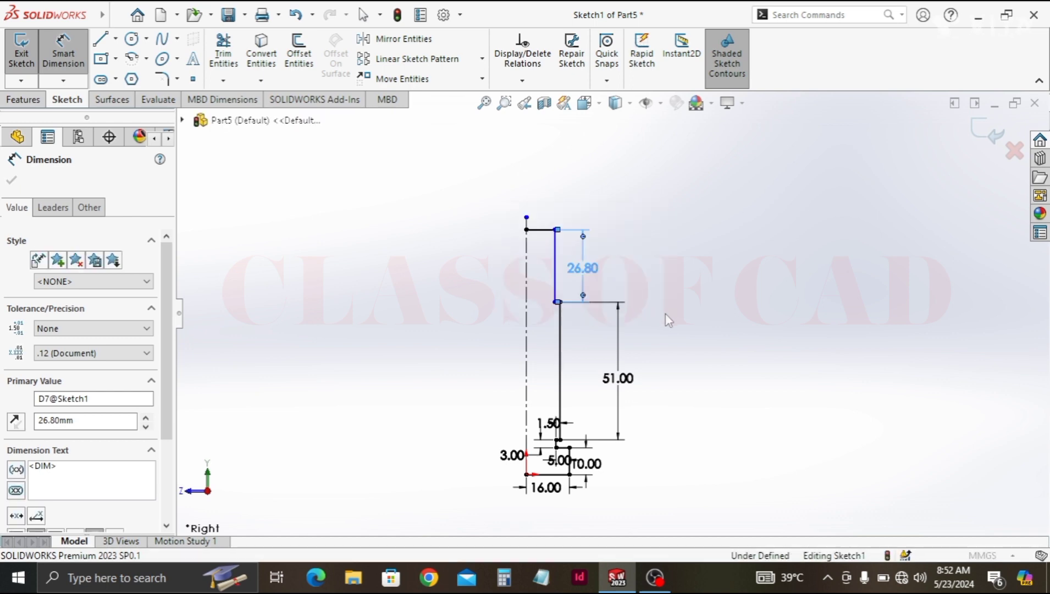
Step: Dimension the short horizontal step between the 51 mm and 177 mm vertical lines as 1.5 mm
scroll(565, 306, down, 3)
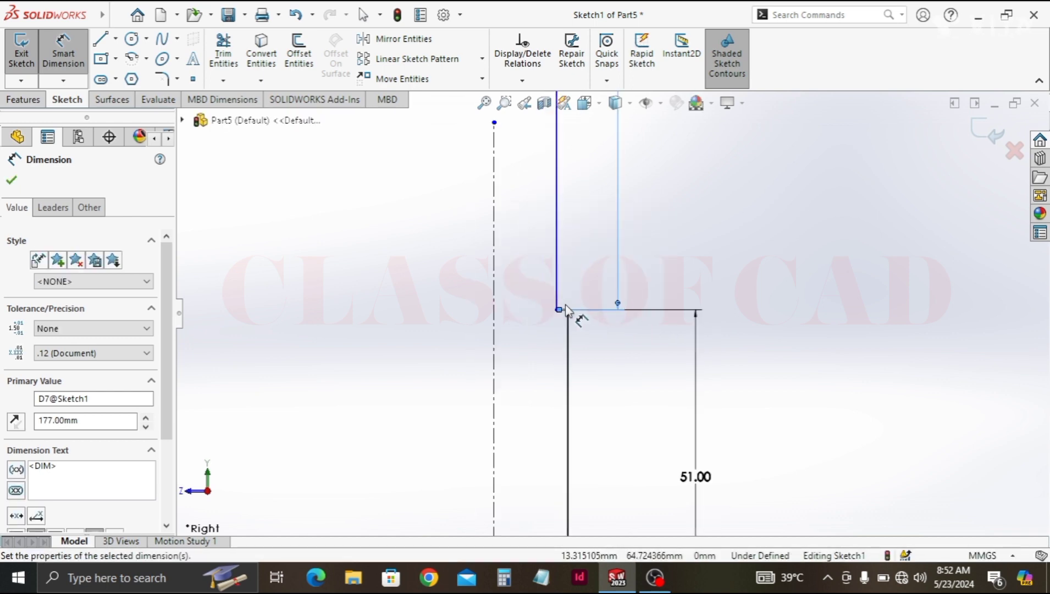
click(570, 297)
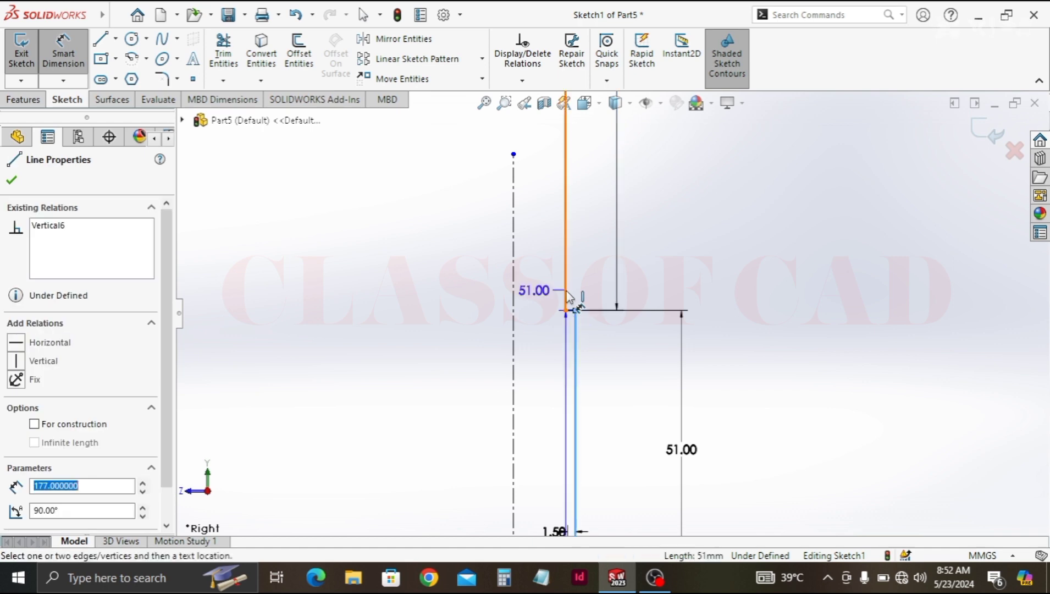
click(566, 296)
click(591, 279)
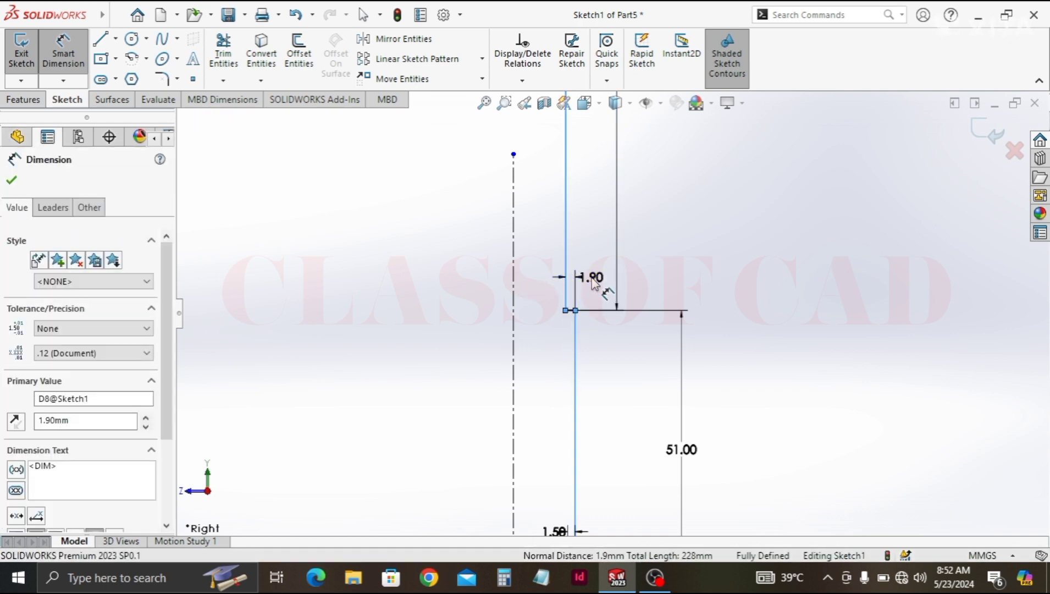
text(1.9)
key(Return)
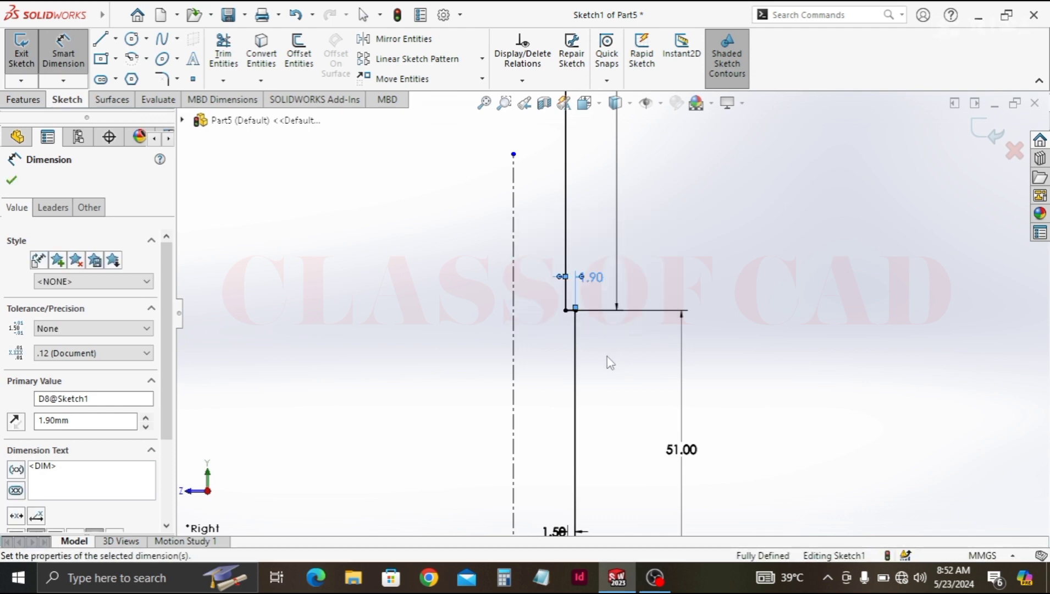
Step: Extend the centerline's upper endpoint past the profile's top line, to about 263.5 mm above the origin
scroll(610, 363, up, 5)
scroll(610, 363, up, 5)
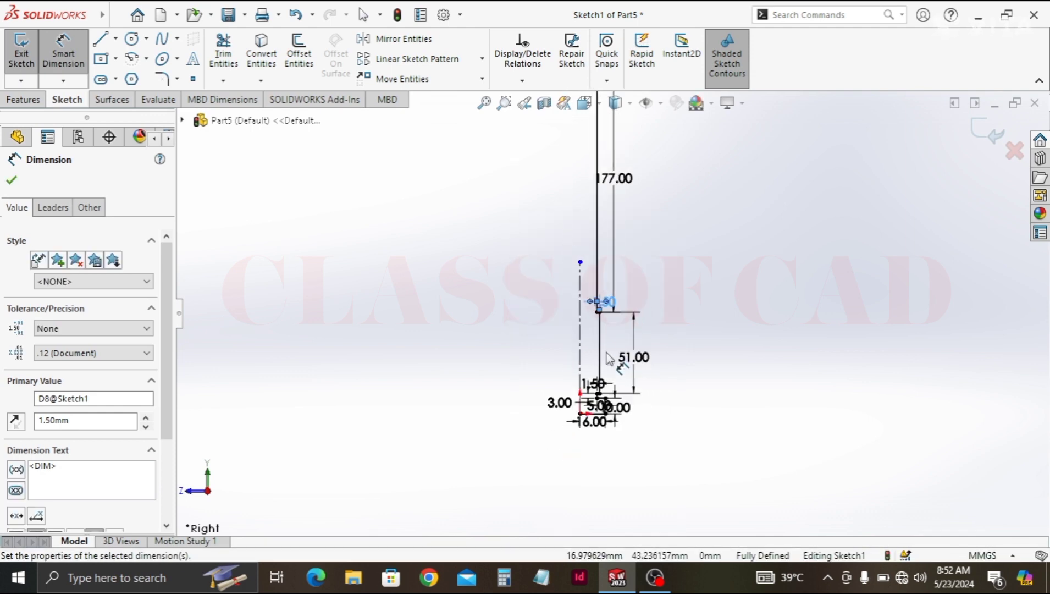
click(594, 284)
key(Escape)
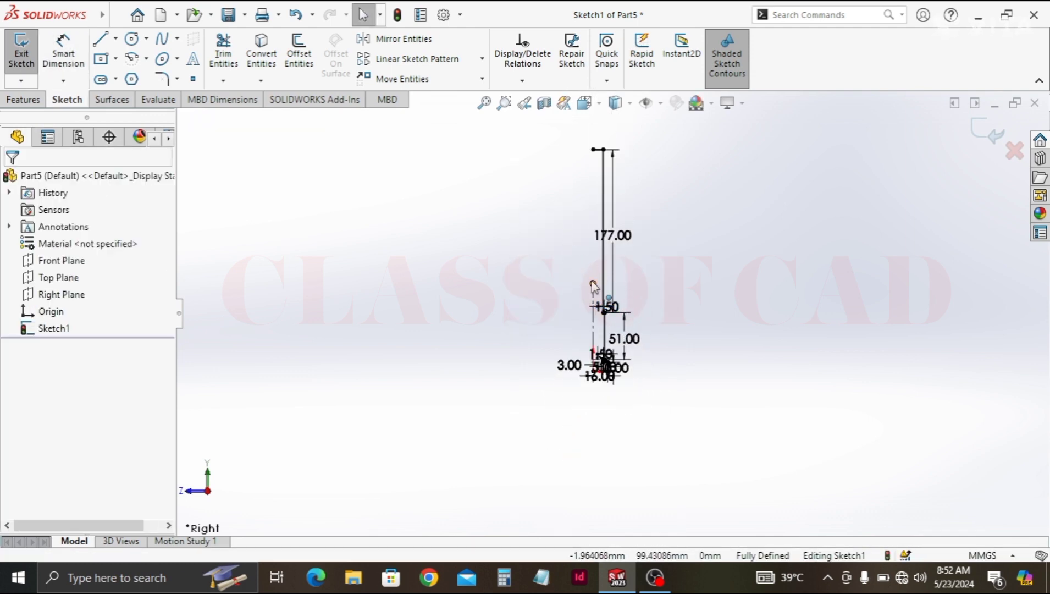
click(593, 284)
drag(593, 136, 593, 129)
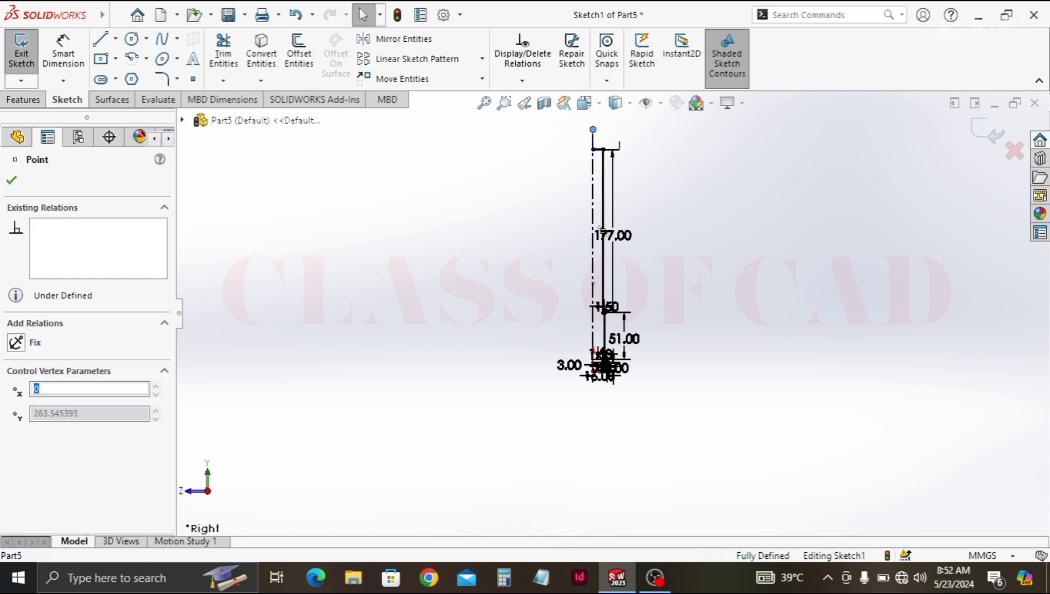
key(Escape)
Step: Revolve the automatically closed profile 360 degrees around the centerline as a solid boss
click(24, 99)
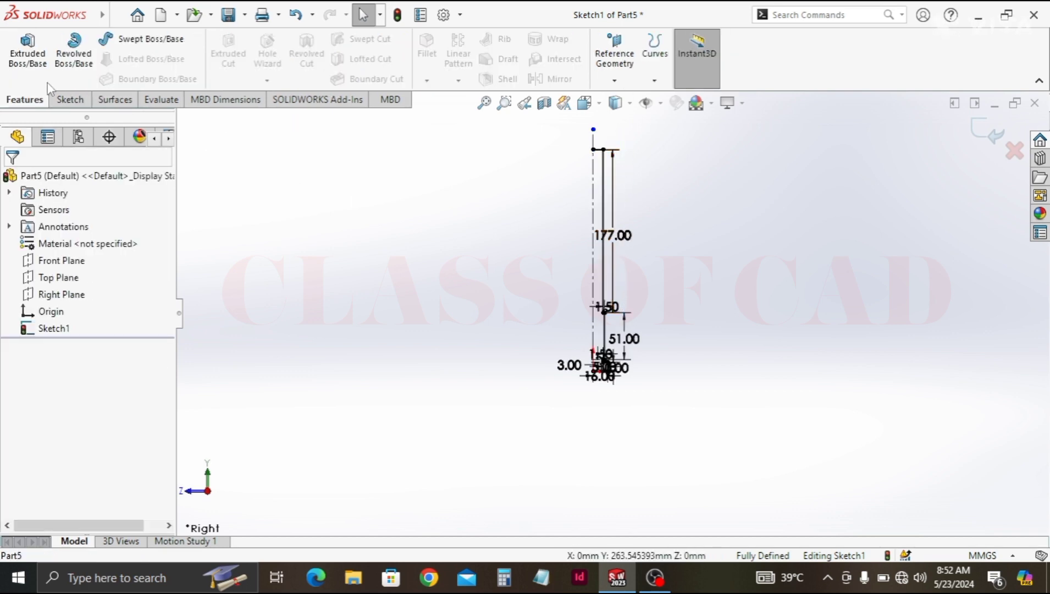
click(73, 55)
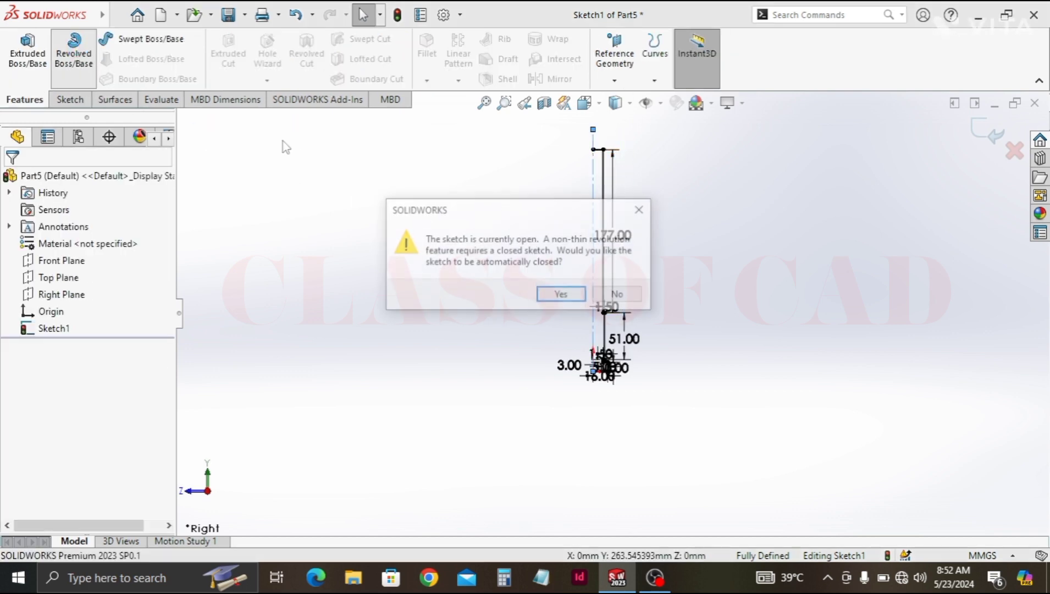
click(580, 296)
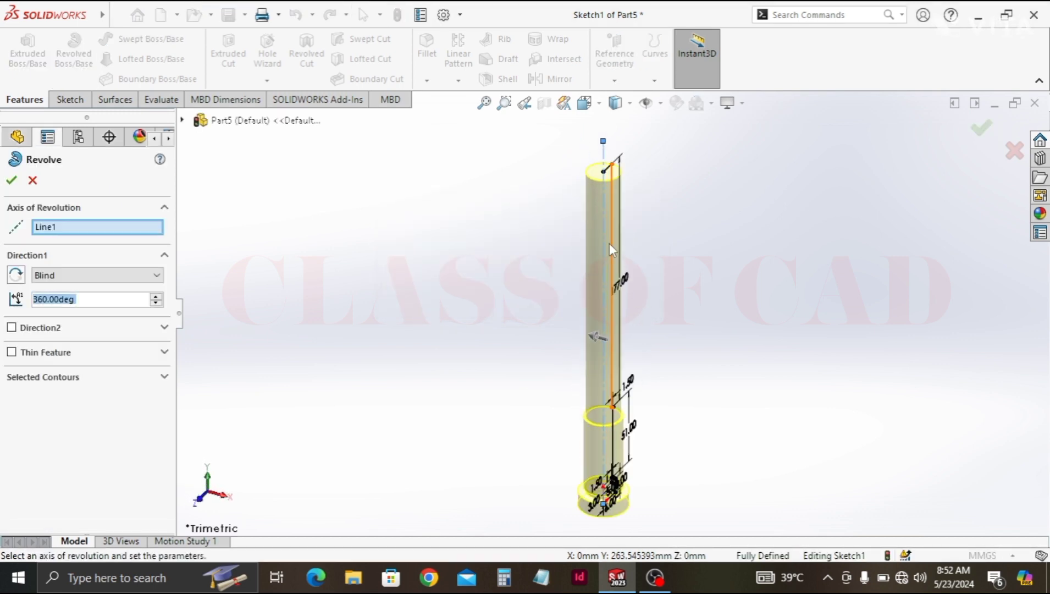
click(11, 180)
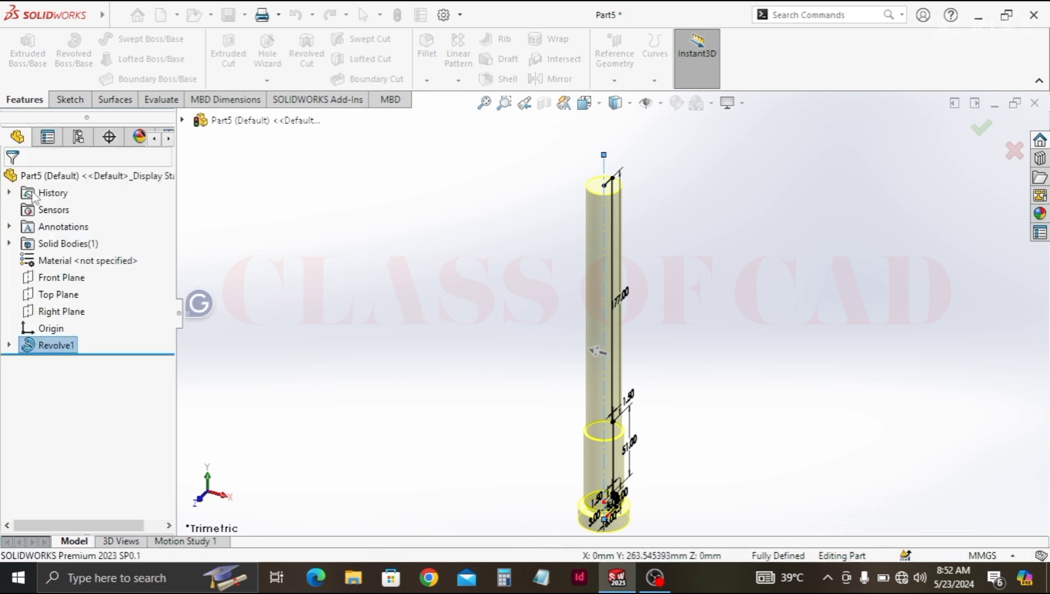
click(649, 188)
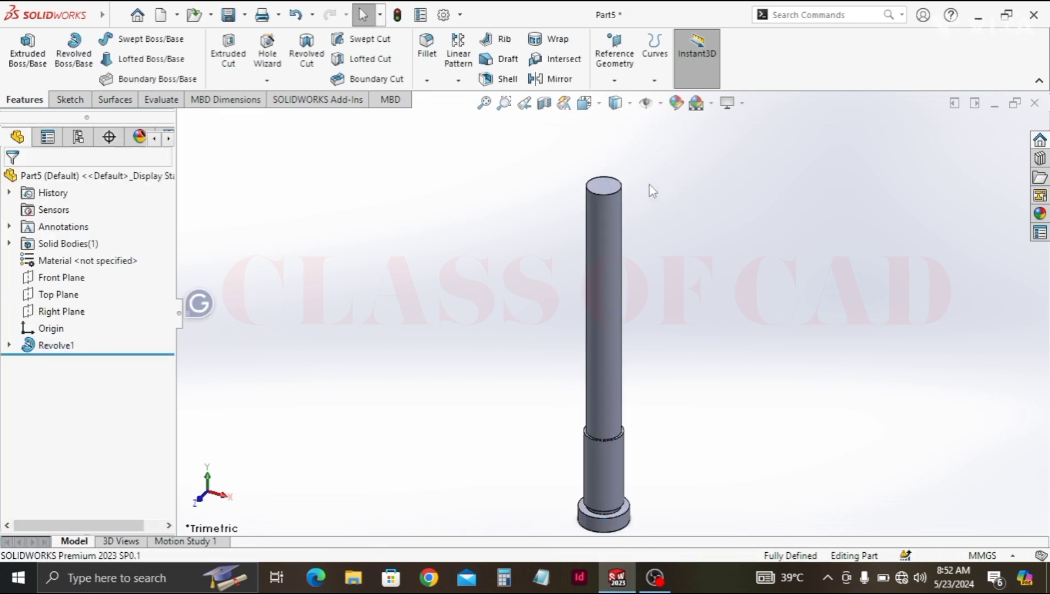
Step: Start a sketch on the shaft's top end face and draw a center rectangle about 11.2 mm high at the origin
scroll(611, 187, down, 3)
click(601, 214)
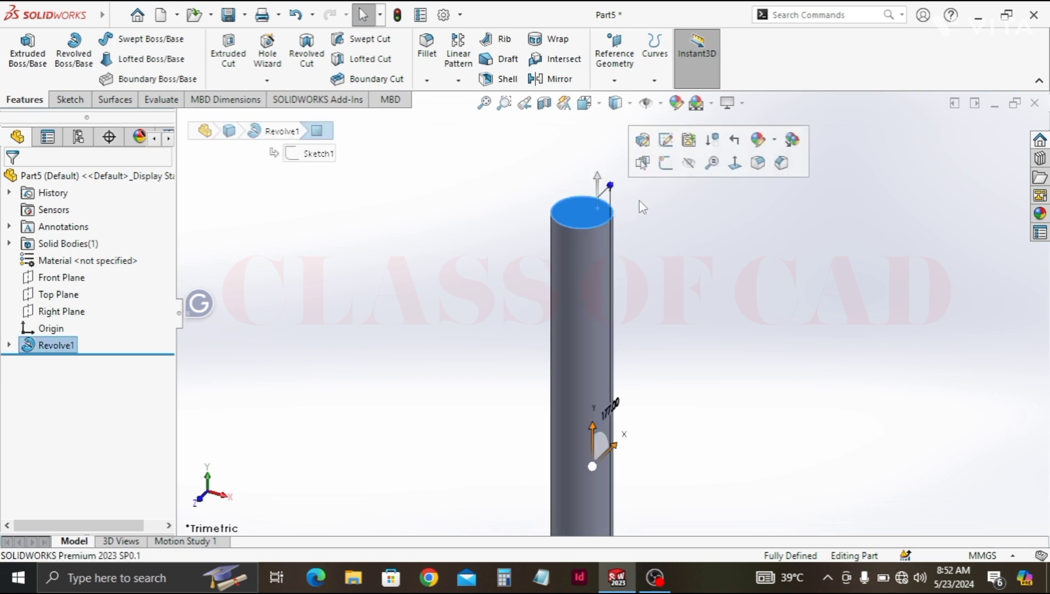
click(666, 164)
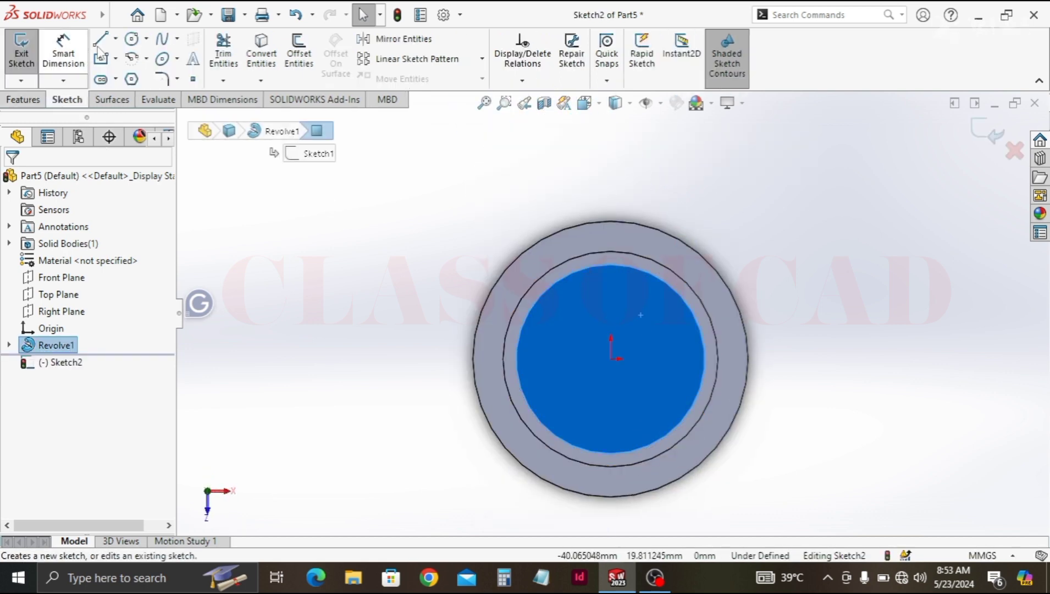
click(612, 358)
click(667, 407)
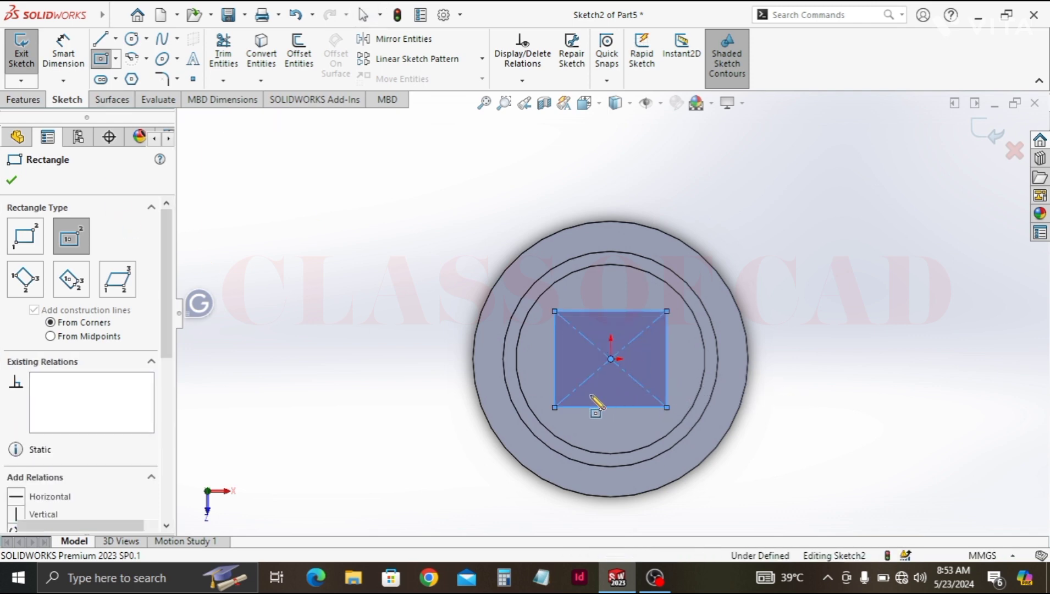
key(Escape)
Step: Add an equal relation between two adjacent sides of the rectangle
click(569, 408)
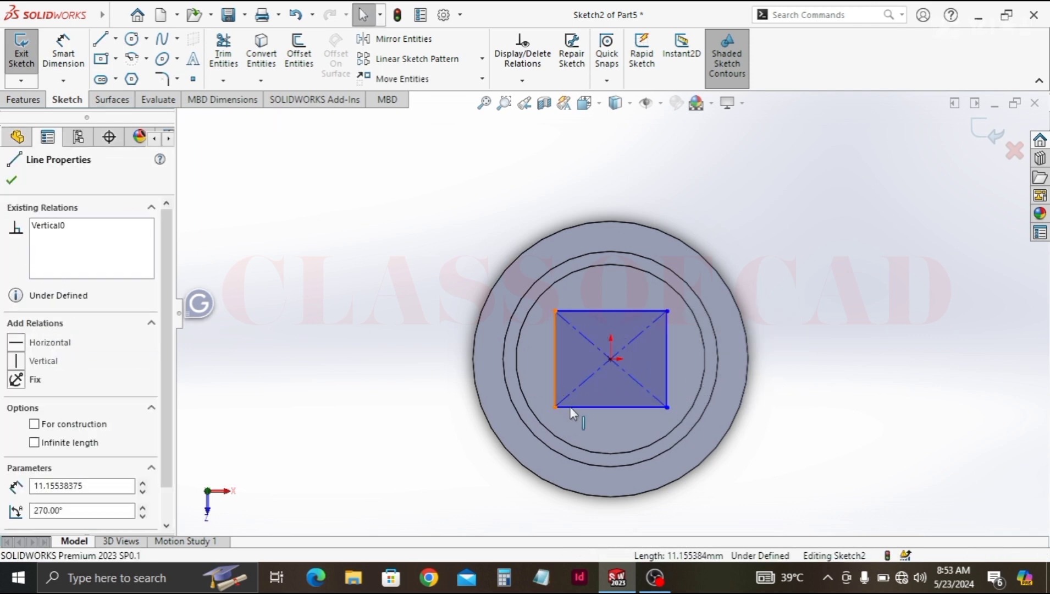
ctrl+click(574, 407)
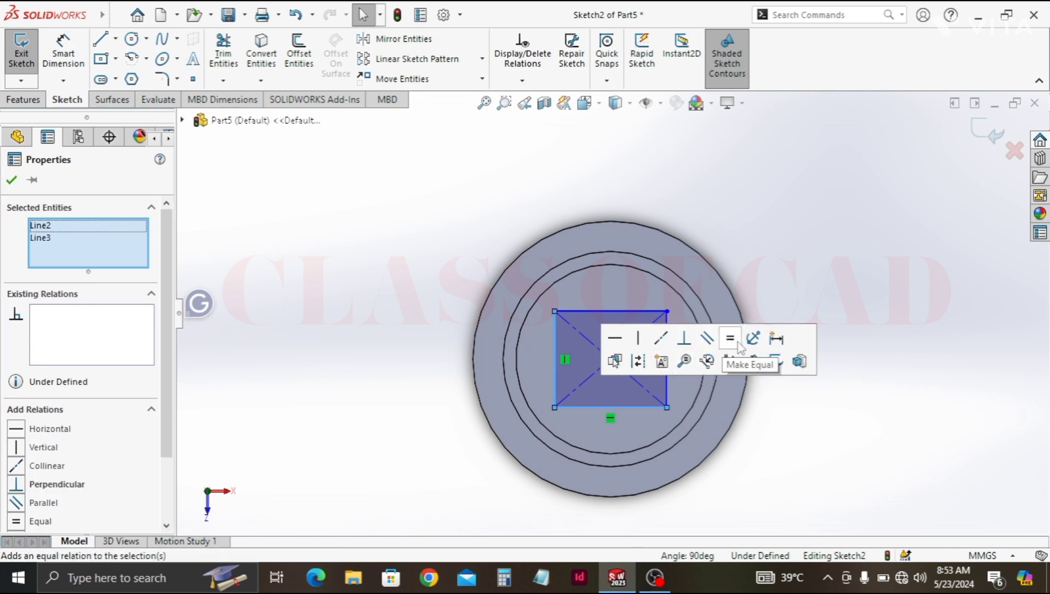
click(730, 338)
Step: Dimension the square's vertical side as 12 mm
key(d)
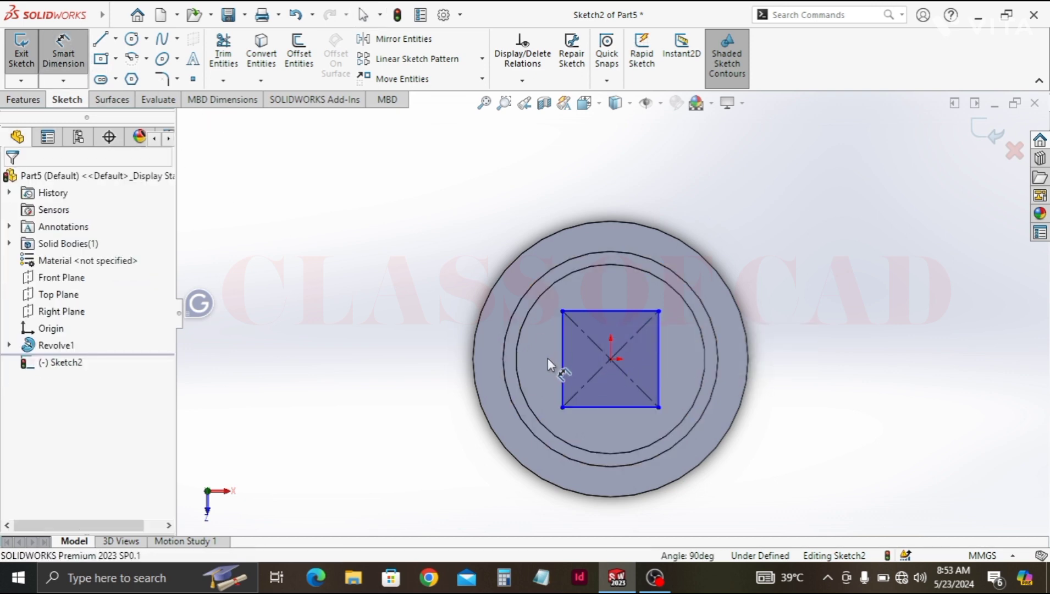
click(449, 357)
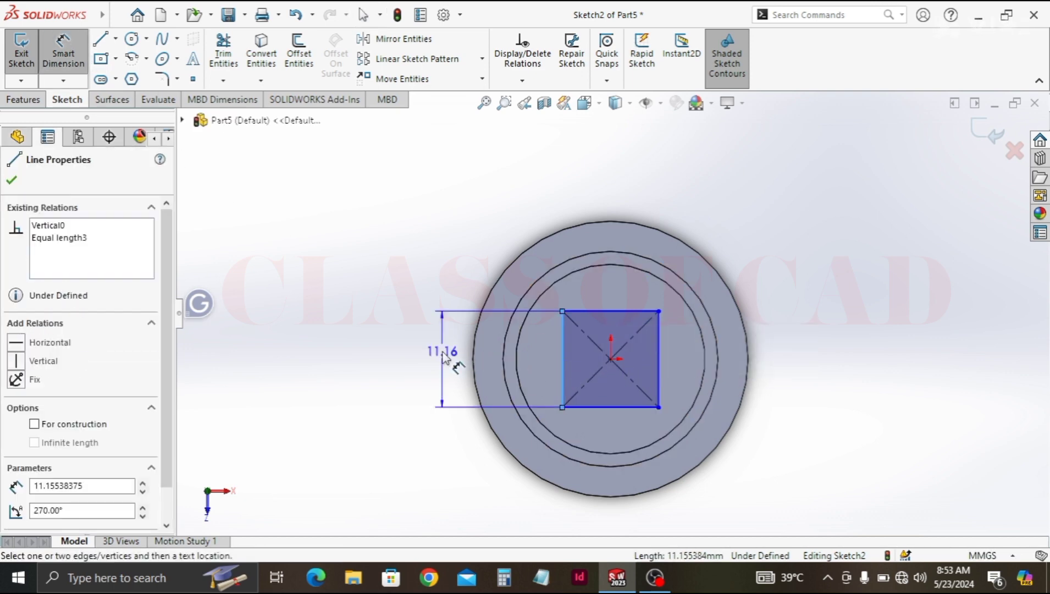
click(445, 356)
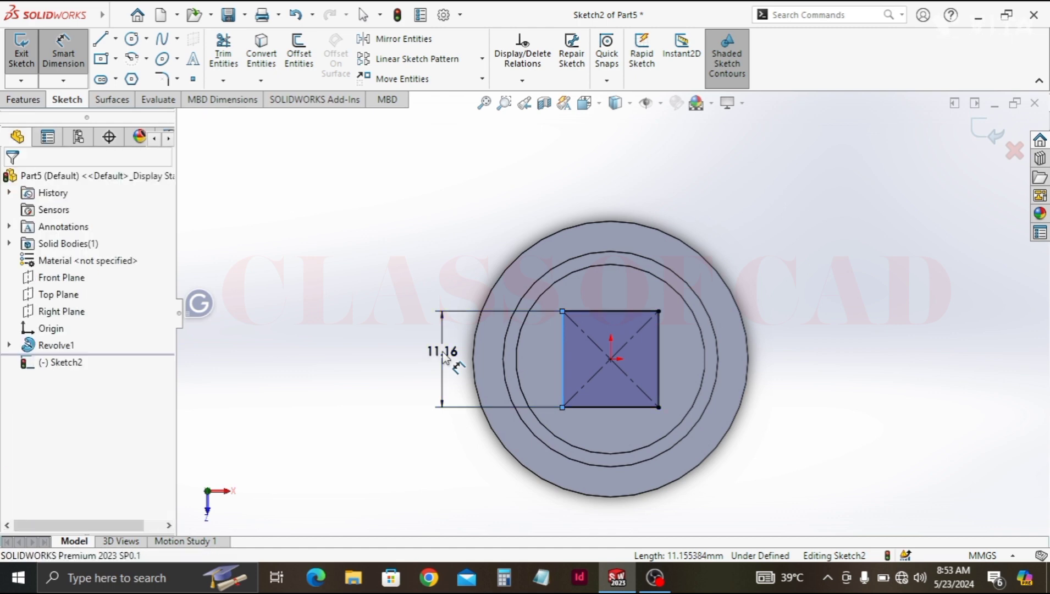
double_click(445, 356)
text(12)
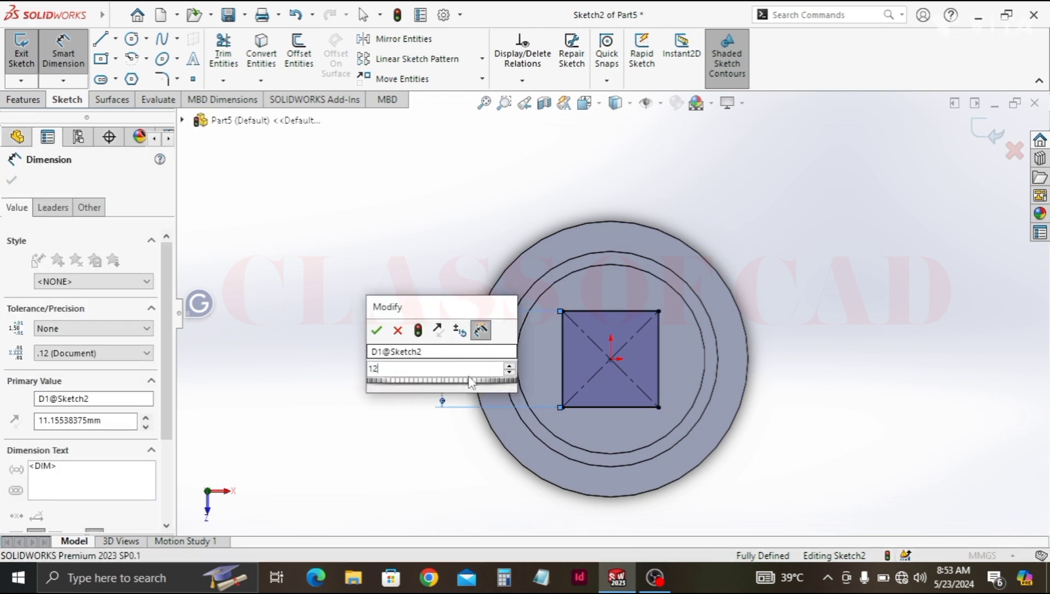
key(Return)
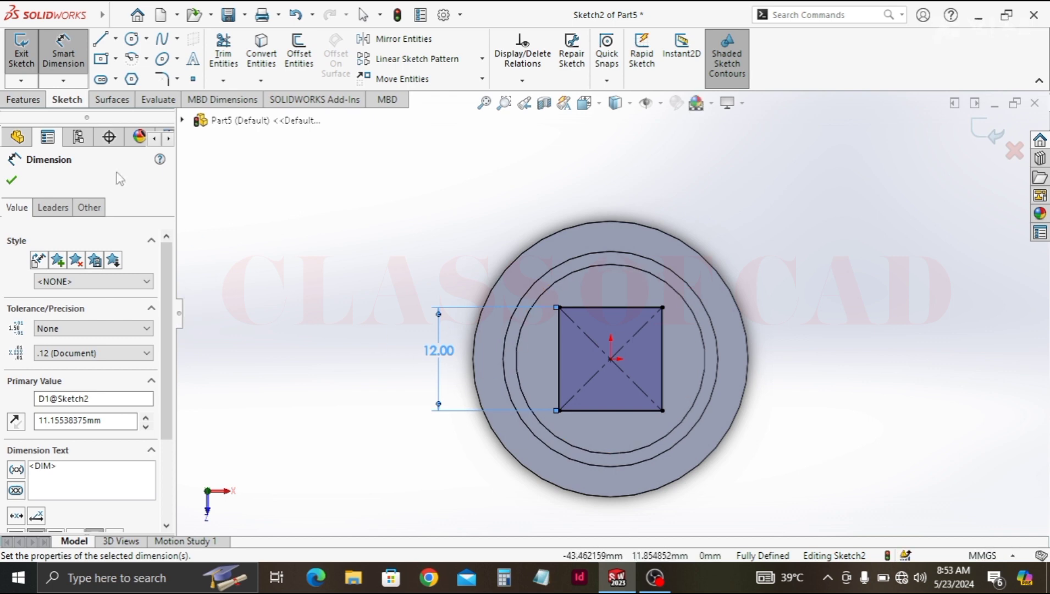
Step: Extrude the square 24 mm upward from the shaft's end face, with a blind depth and merged result
click(23, 100)
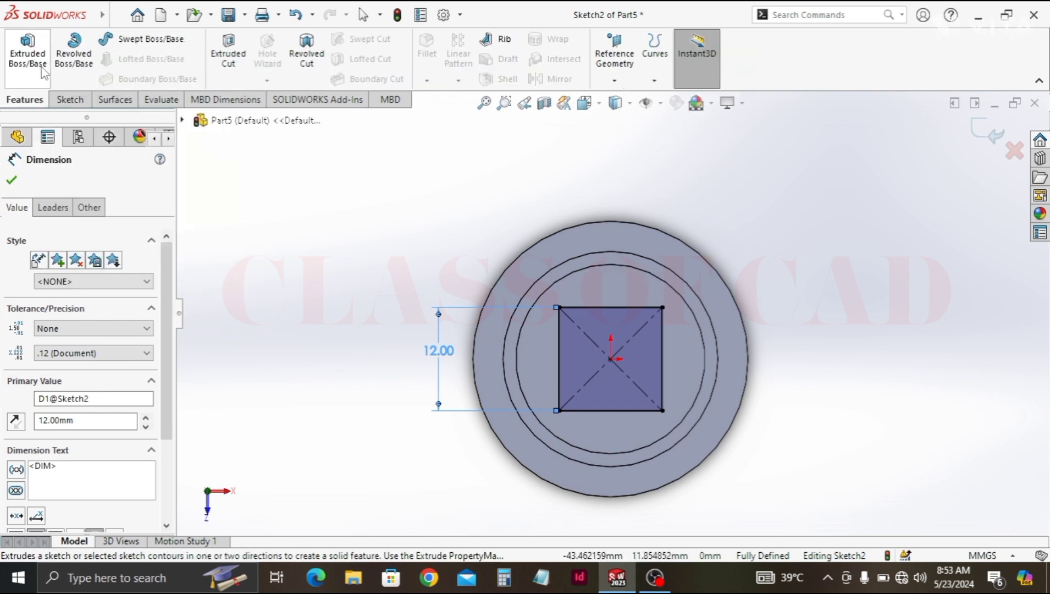
click(41, 65)
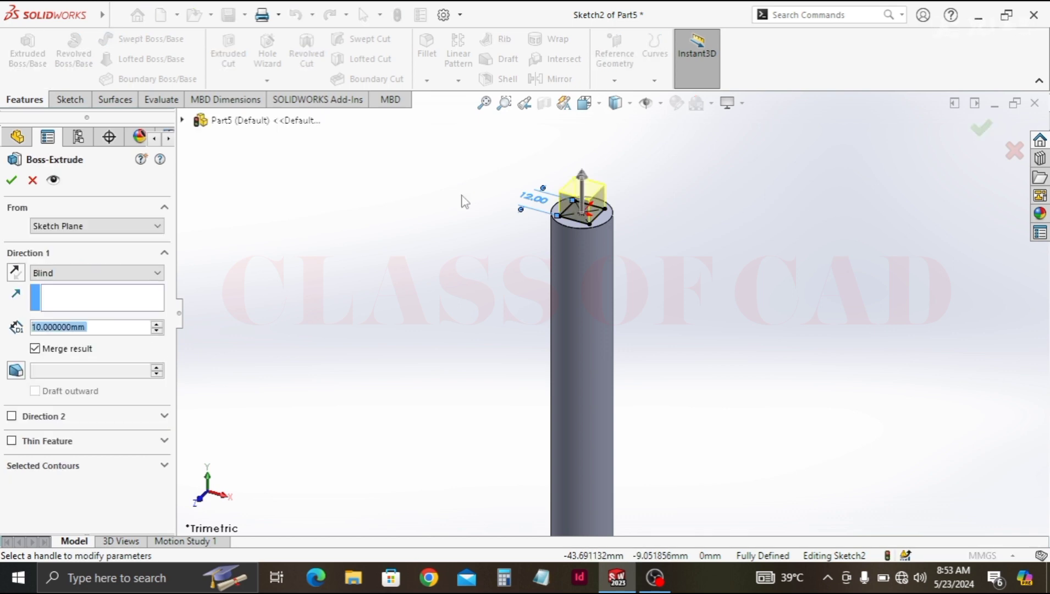
text(24)
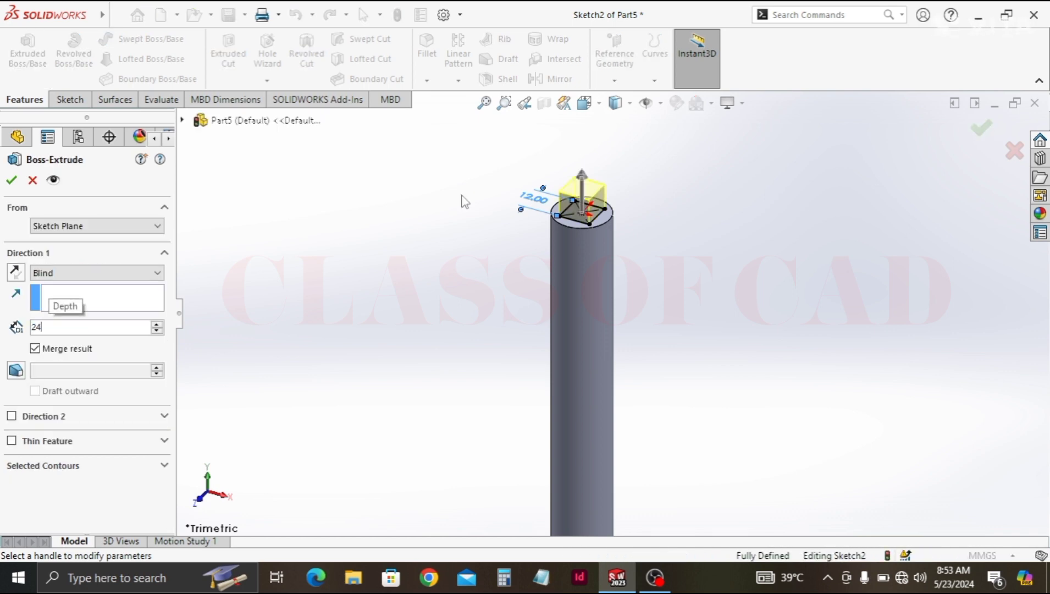
key(Return)
click(11, 180)
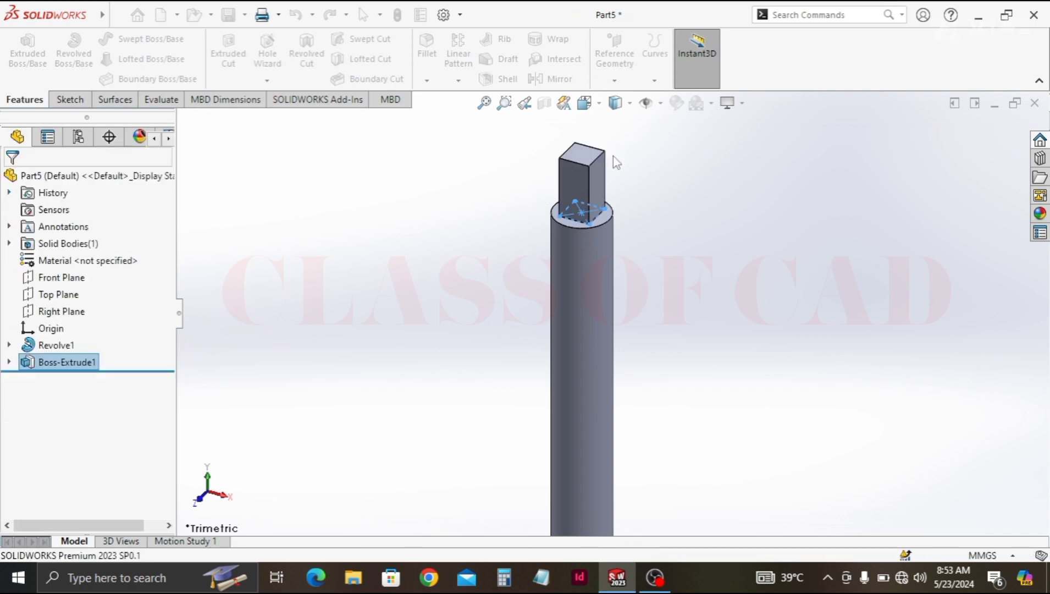
Step: Start a sketch on the square boss's top face and draw a circle of about 3.9 mm radius centered on the origin
click(582, 153)
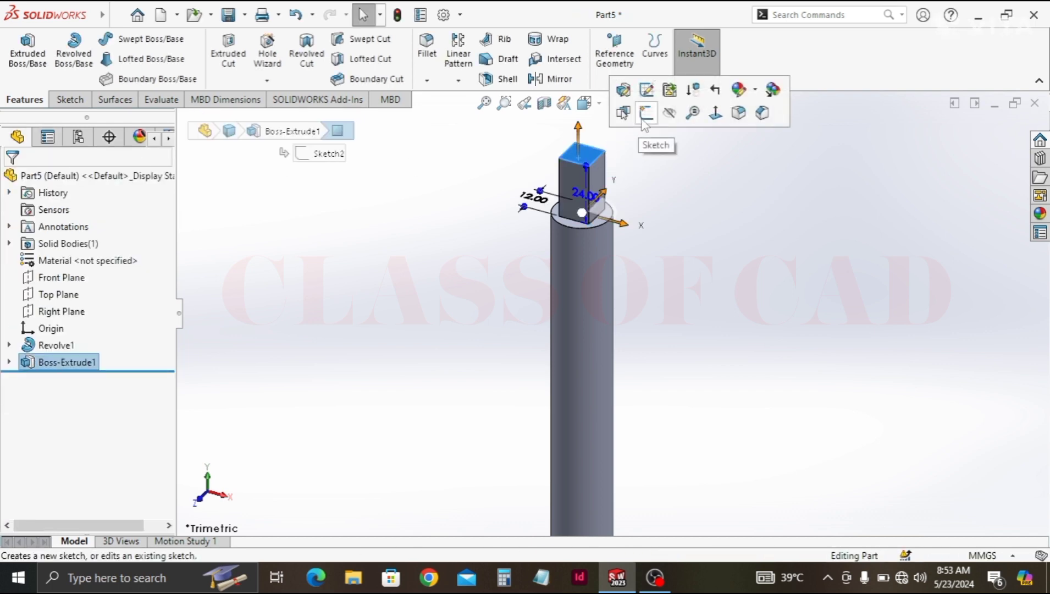
click(645, 115)
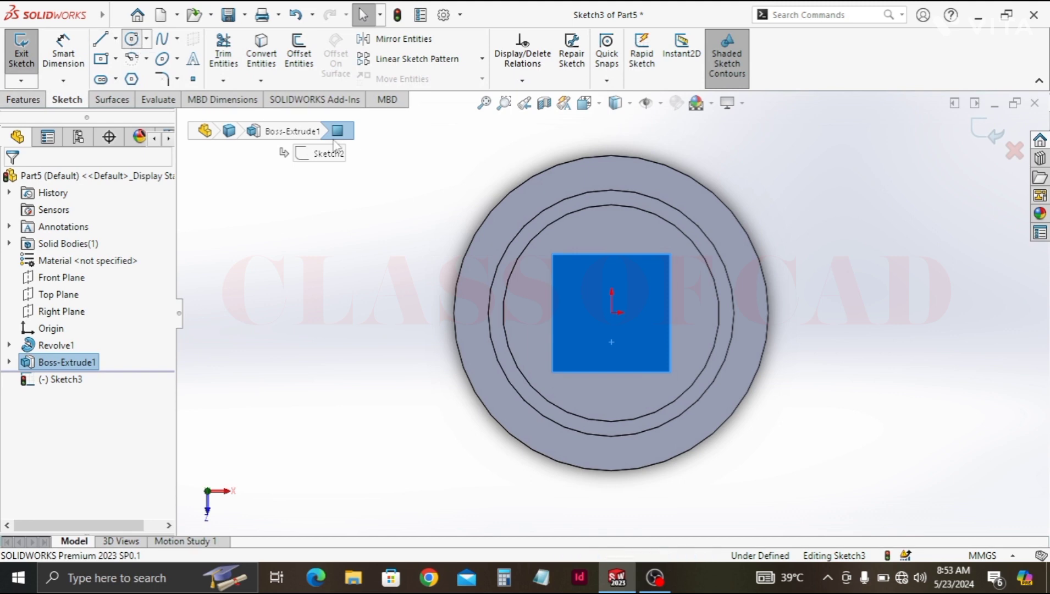
click(132, 38)
click(612, 312)
click(576, 302)
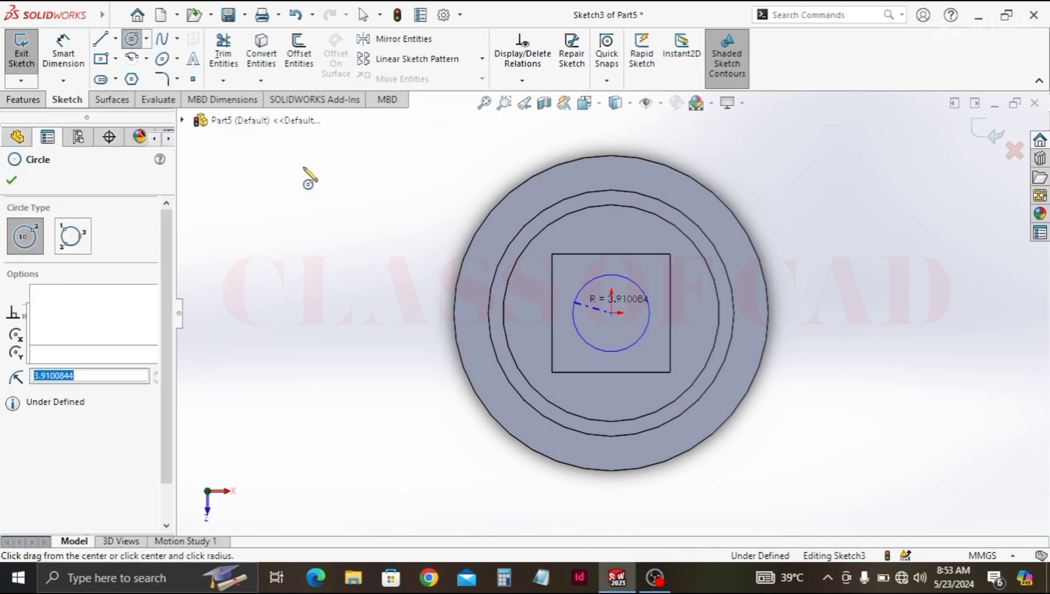
Step: Dimension the diameter of the circle on the square boss's top face as 10 mm
key(Escape)
key(d)
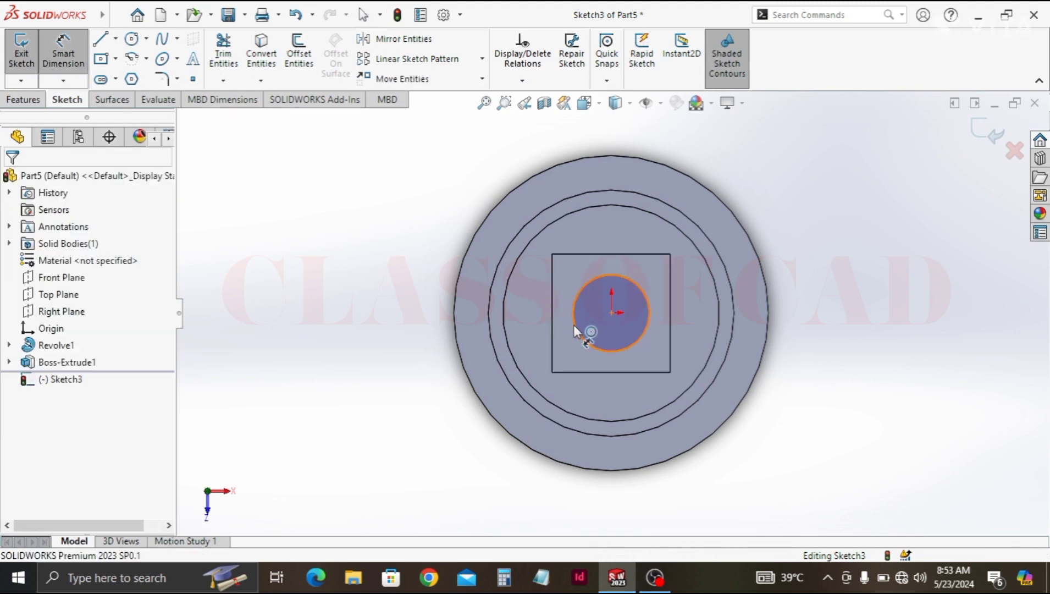
click(573, 324)
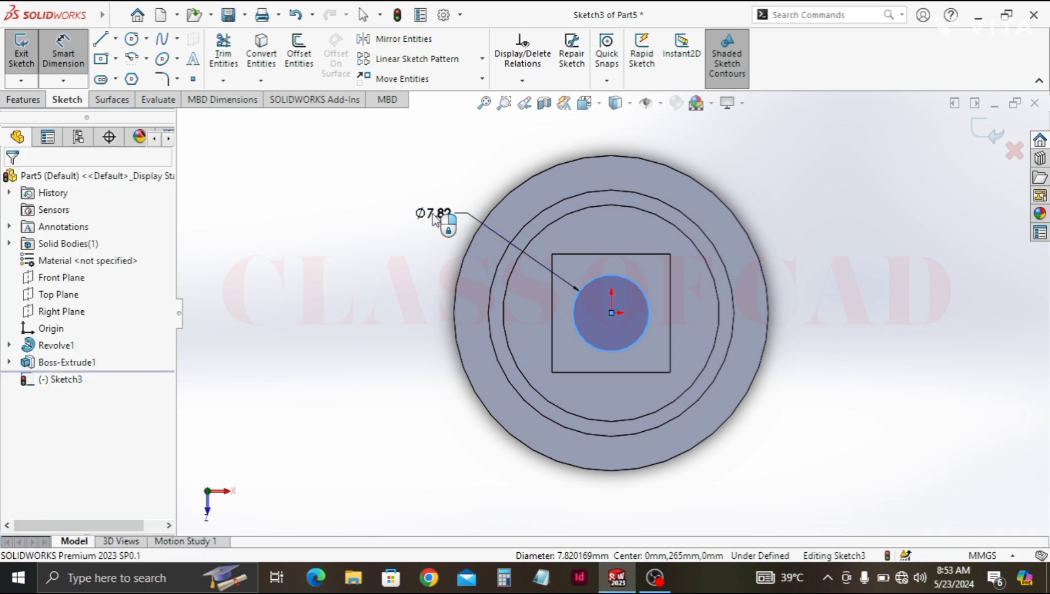
click(434, 219)
text(10)
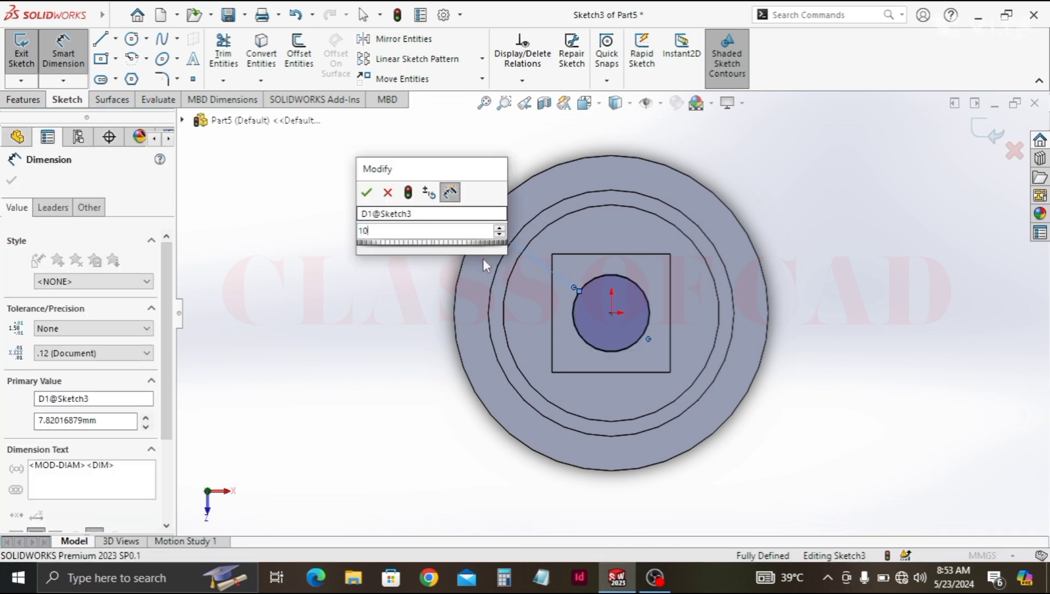
key(Return)
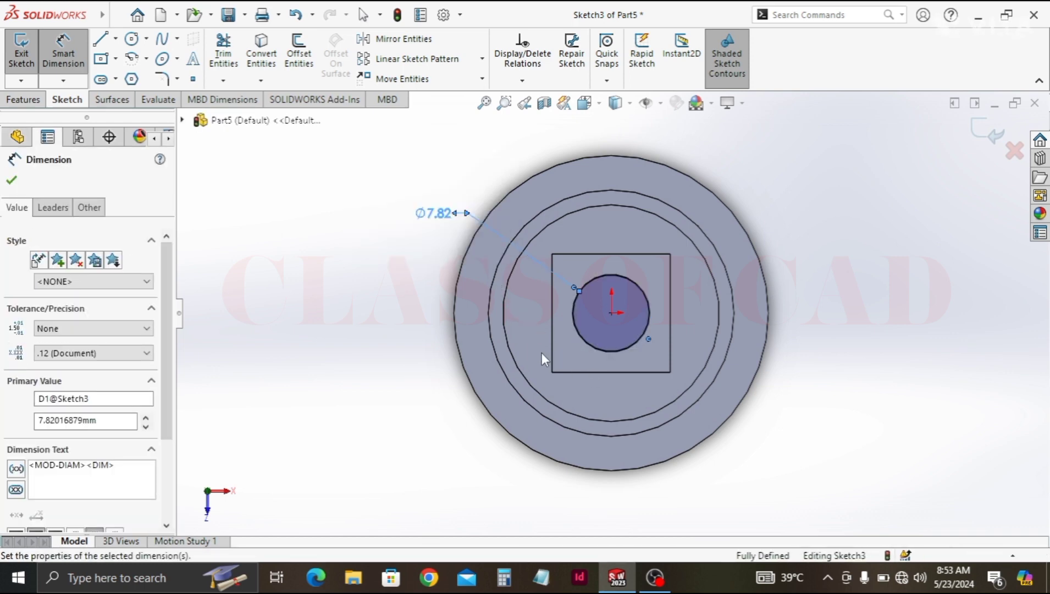
Step: Extrude the circle 14 mm upward from the square boss, with a blind depth and merged result
click(23, 99)
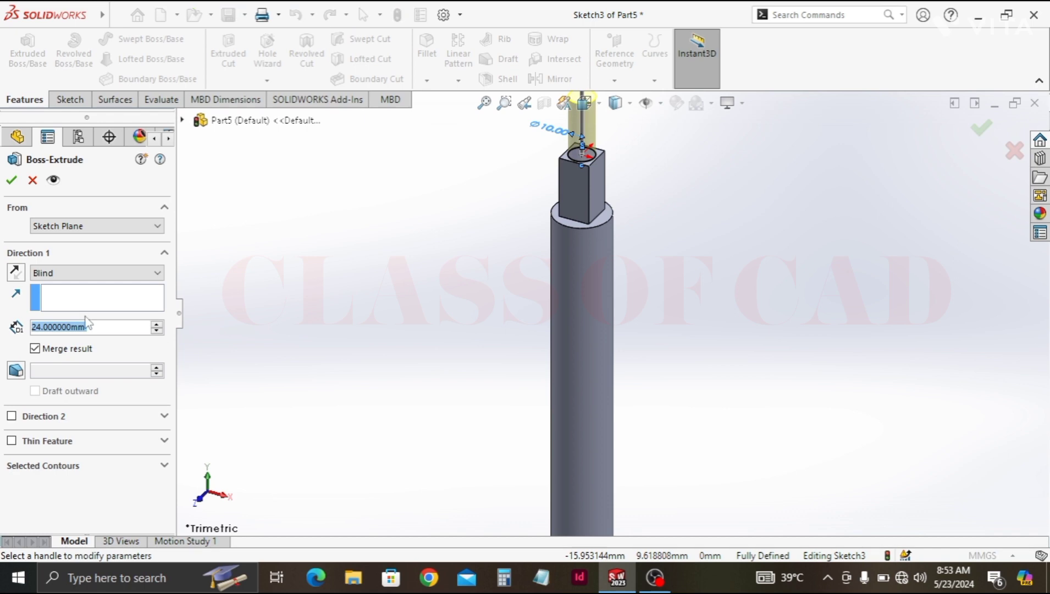
text(14)
key(Return)
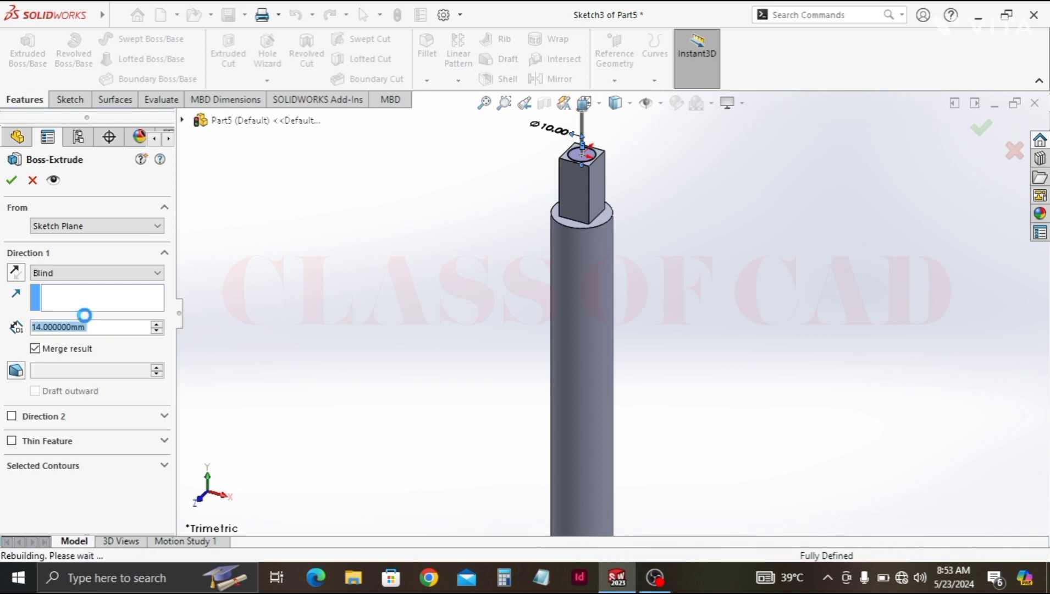
key(Return)
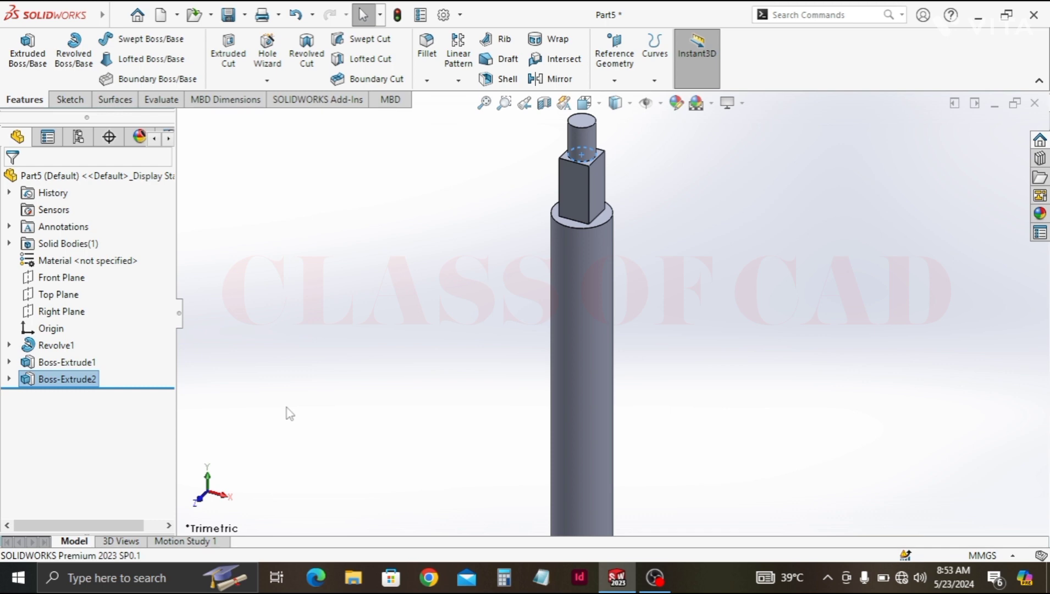
middle_drag(290, 413, 311, 476)
click(534, 373)
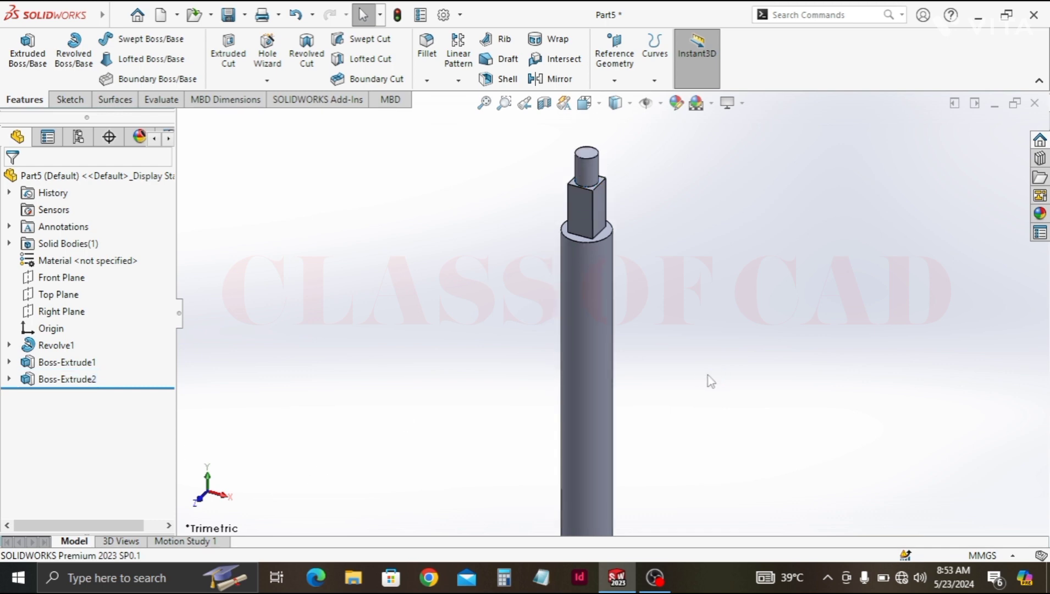
Step: Save the shaft as Part4 in the ZS Assembly folder
key(ctrl+s)
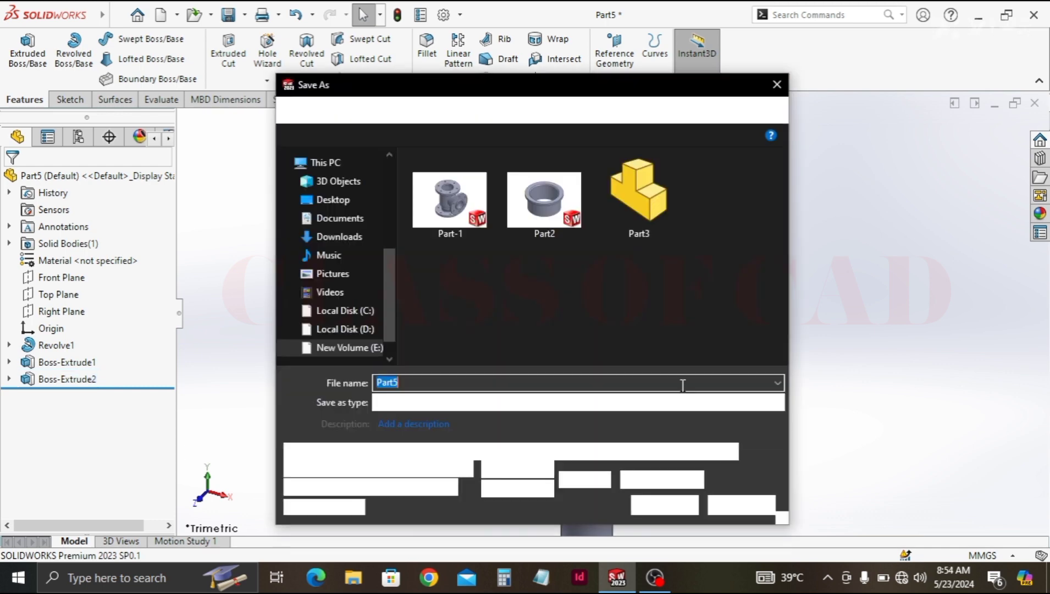
click(396, 388)
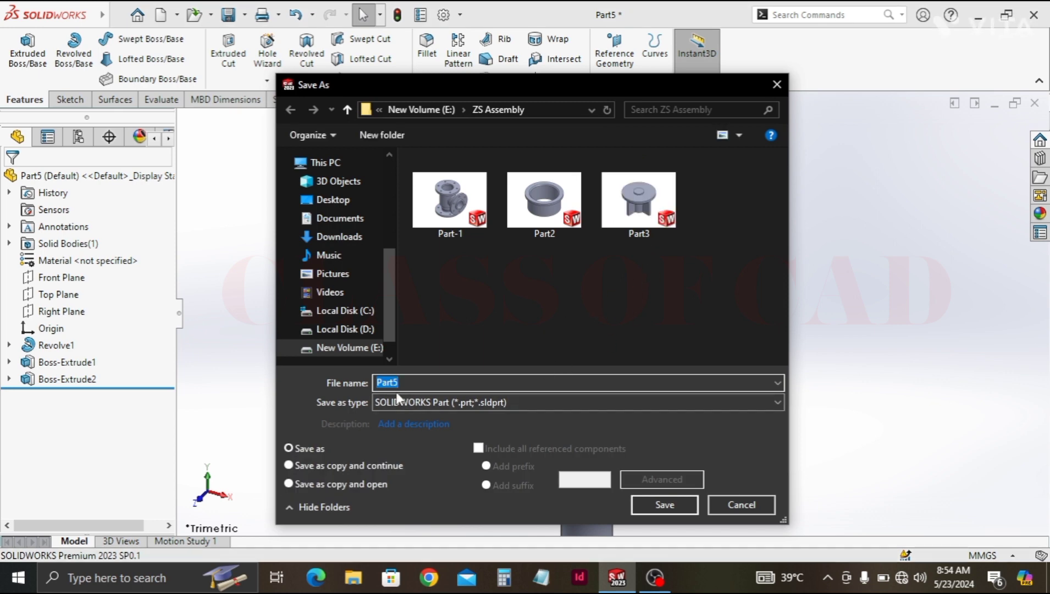
key(BackSpace)
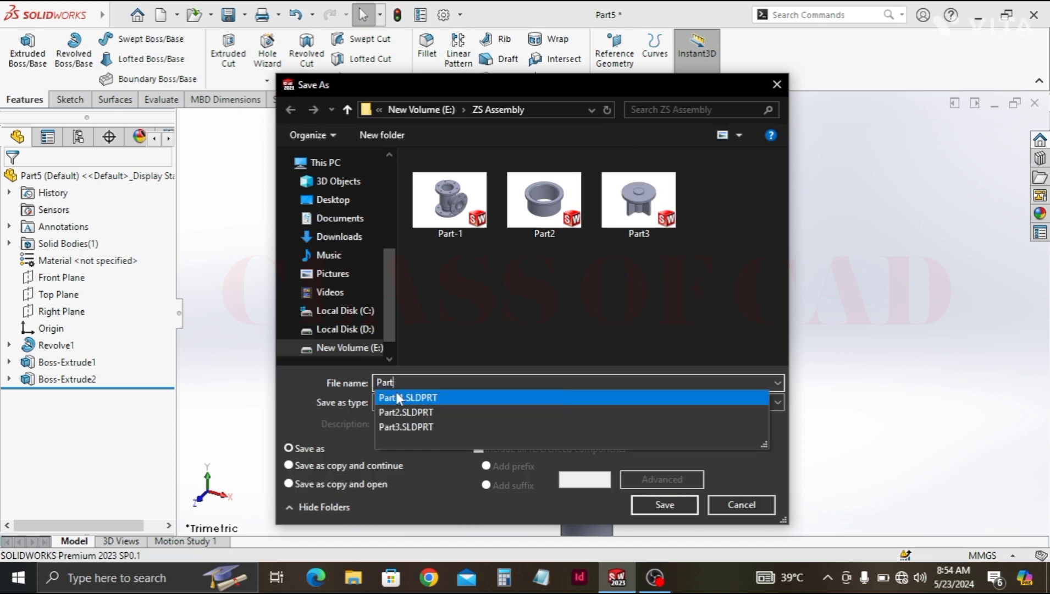
text(4)
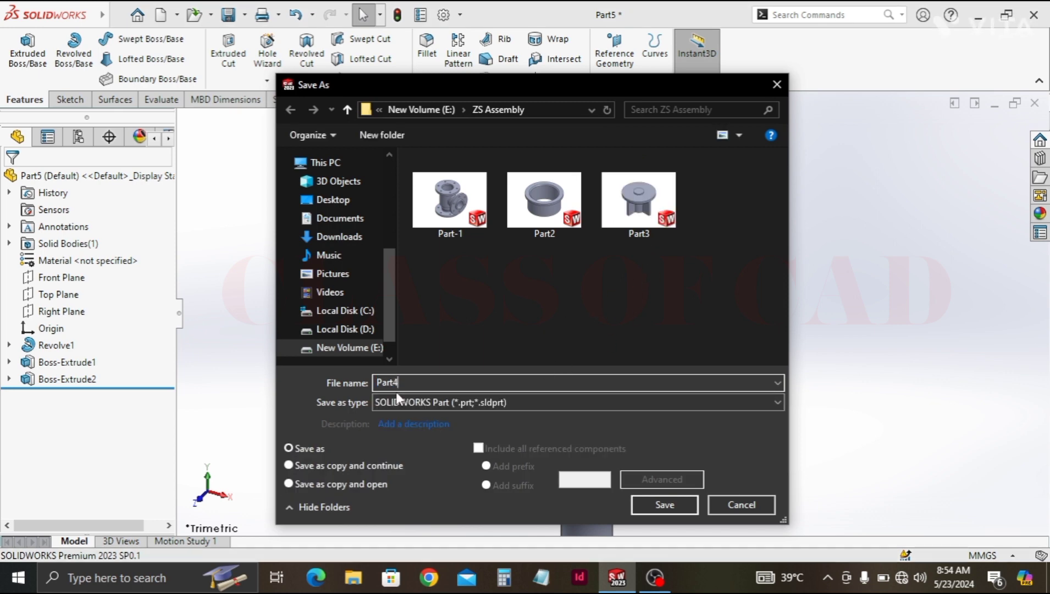
click(651, 504)
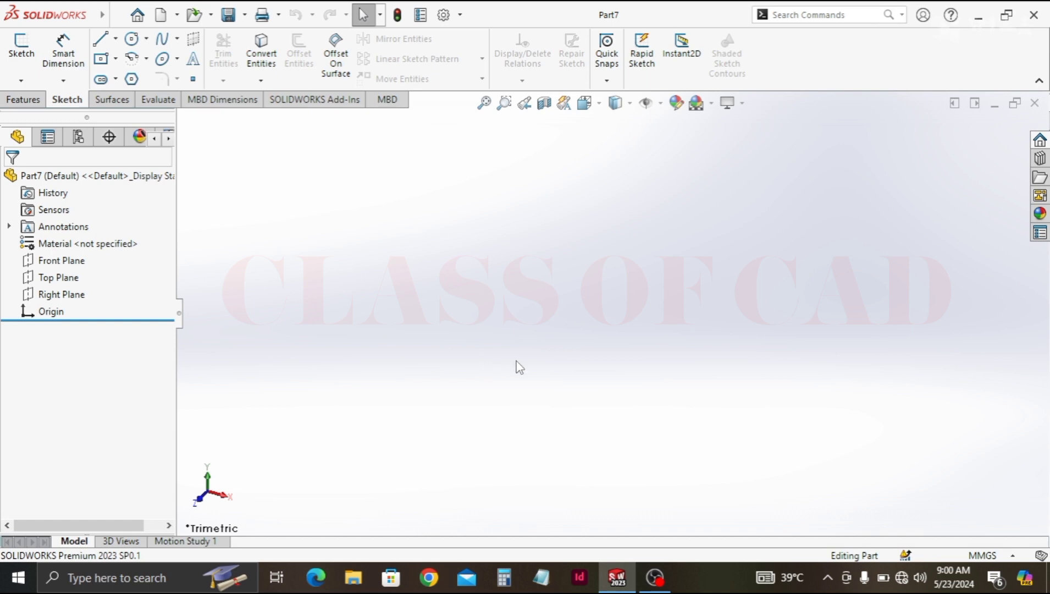
Step: Start a sketch on the Right Plane of the new part and draw a vertical centerline upward from the origin
click(61, 294)
click(82, 272)
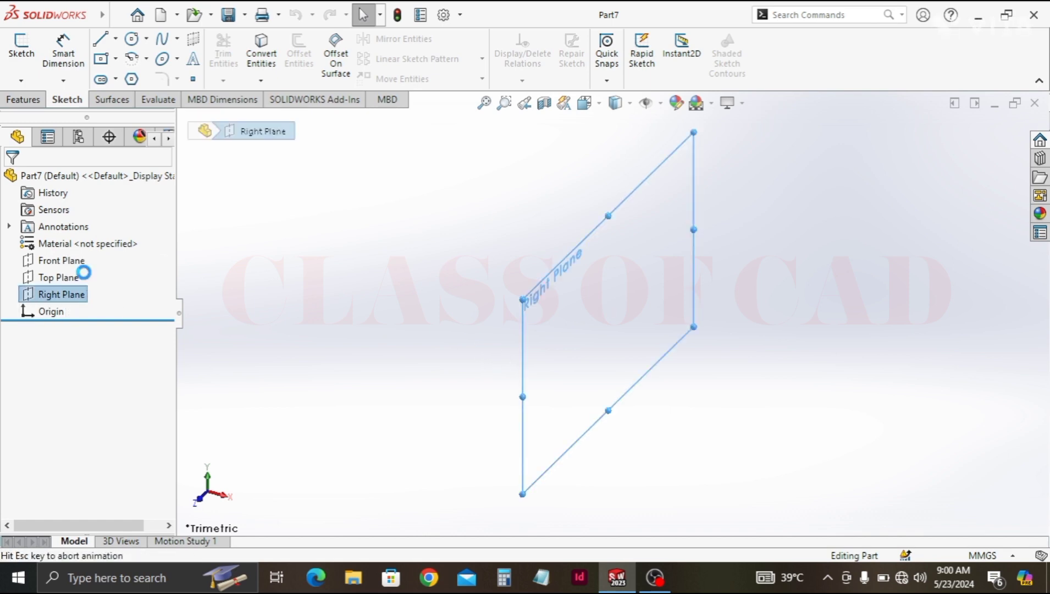
click(115, 39)
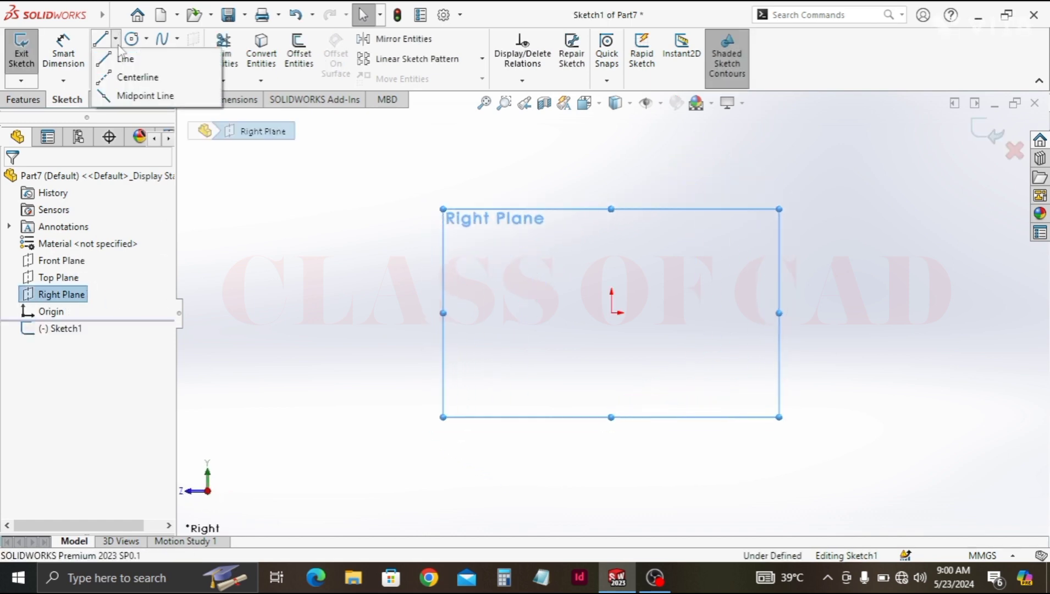
click(611, 312)
click(612, 135)
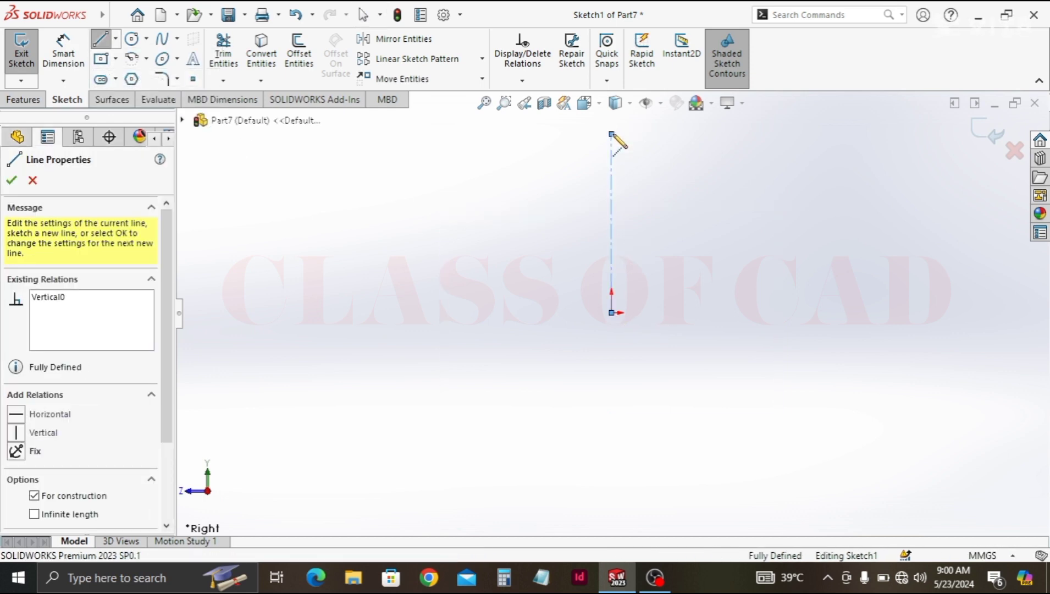
key(Escape)
ctrl+middle_drag(544, 350, 400, 482)
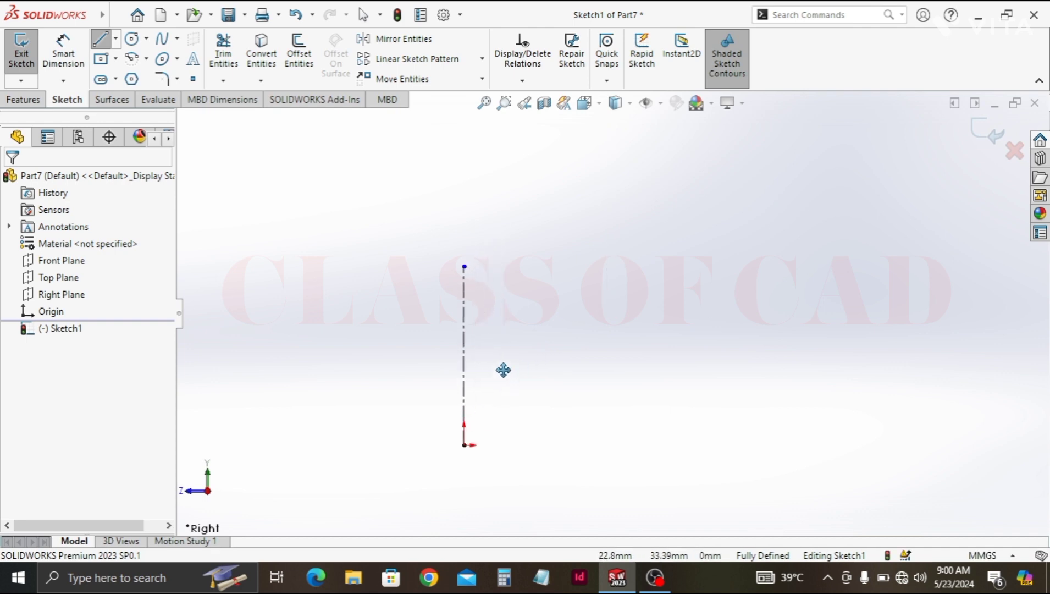
Step: Draw the profile's inner side beside the centerline, level with the origin at its base, with a rectangular recess and an outward step near the top
key(l)
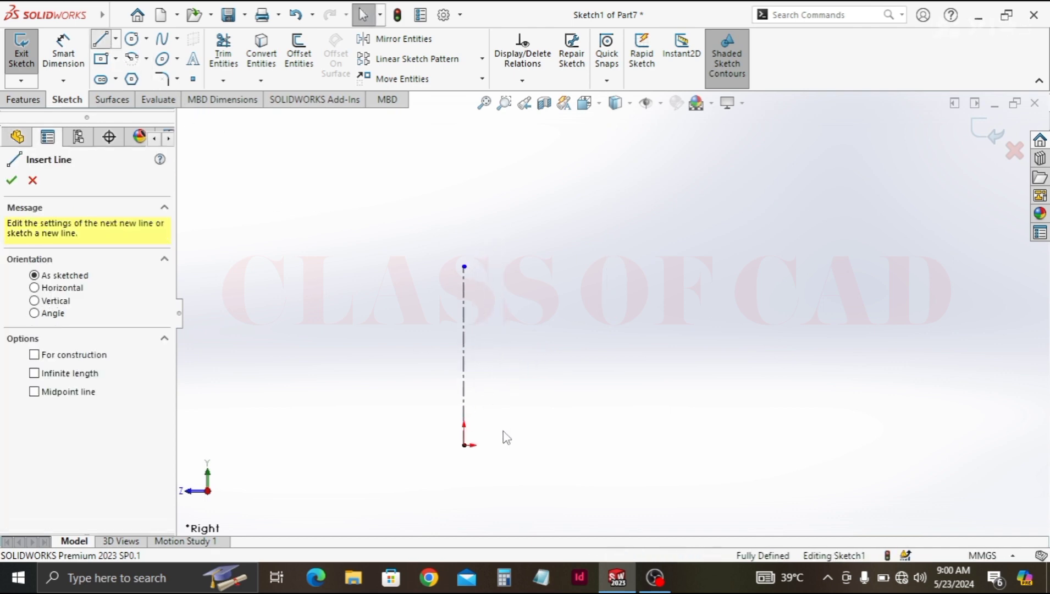
click(504, 446)
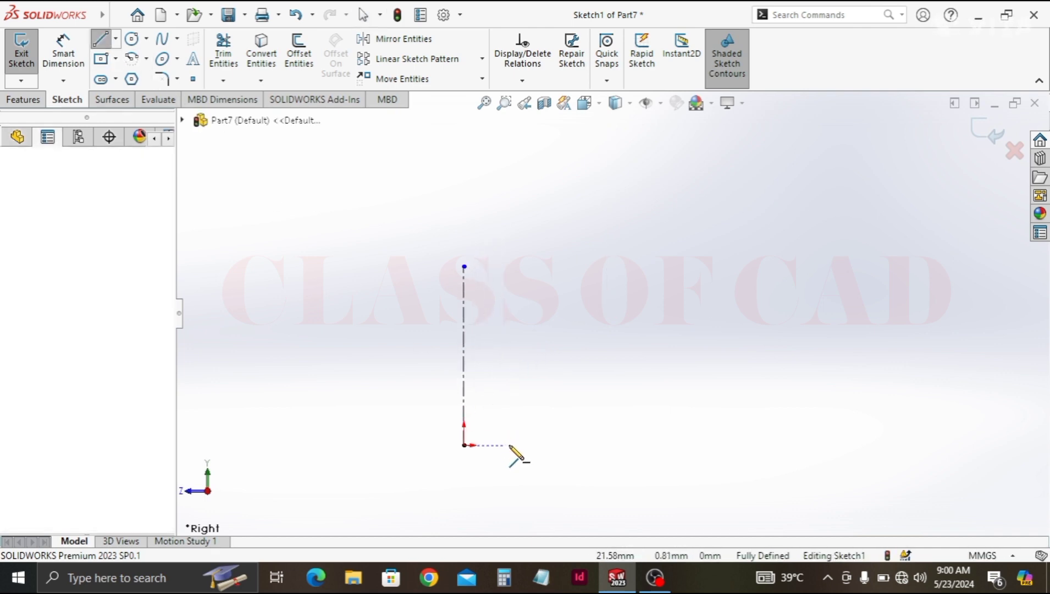
click(504, 383)
click(517, 384)
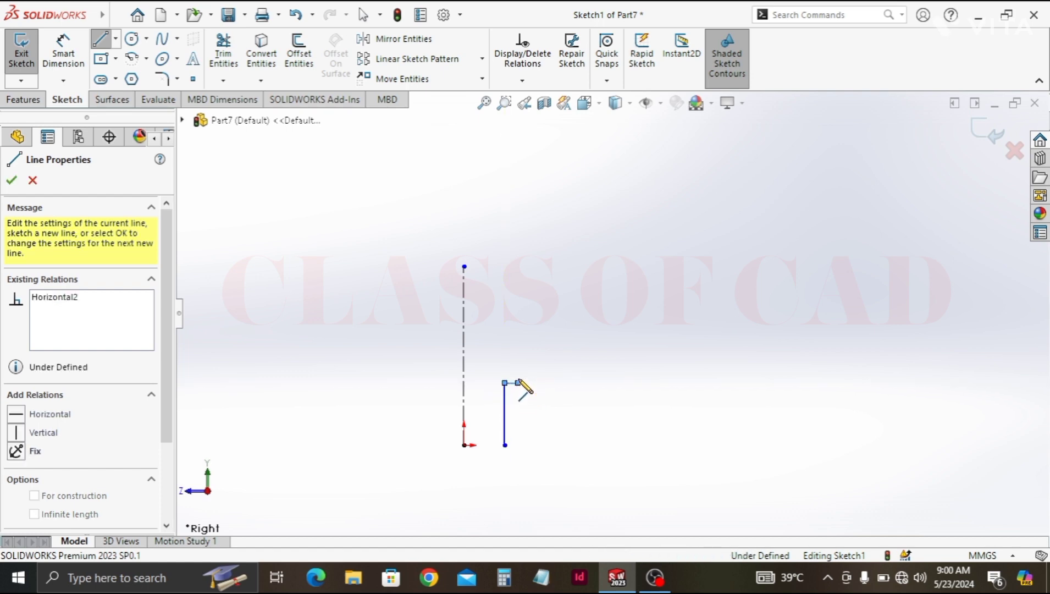
click(517, 343)
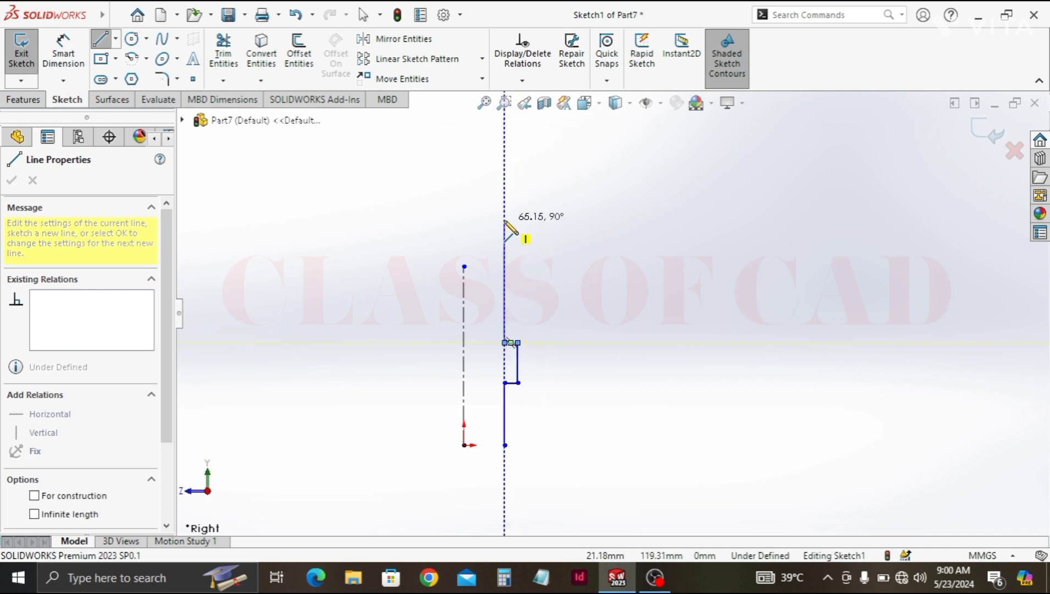
click(505, 213)
click(523, 214)
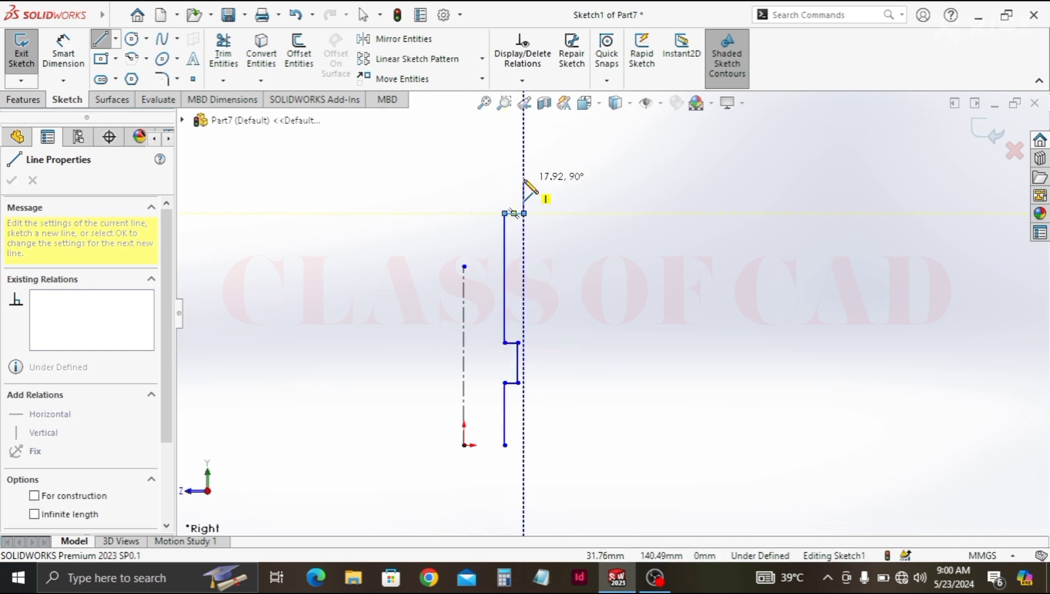
click(523, 177)
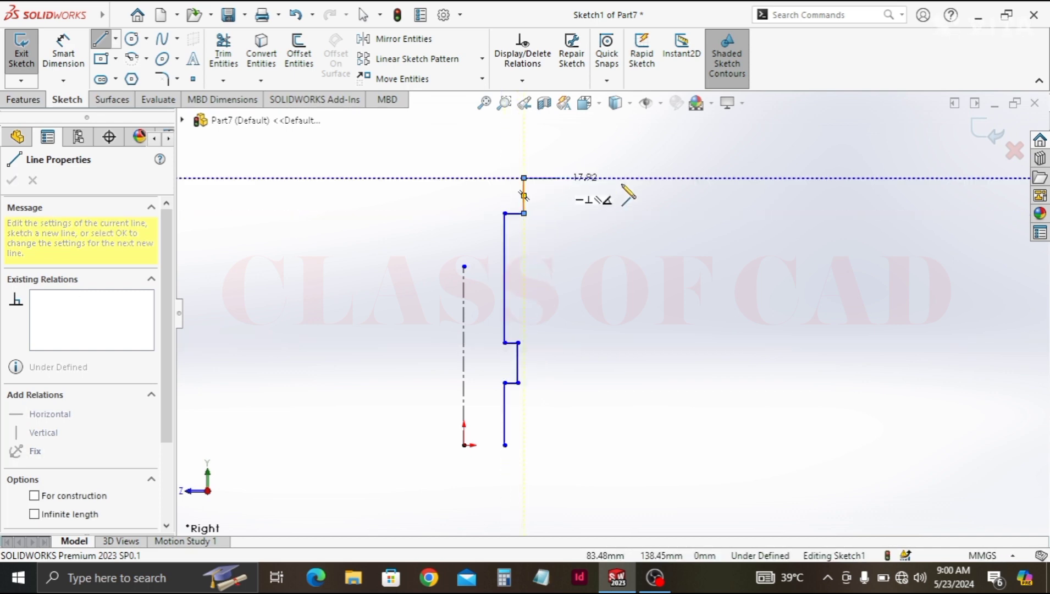
Step: Complete the closed profile with a top edge, a long horizontal flange, a small step below it, a tapered outer side and a short base edge
click(581, 178)
click(581, 195)
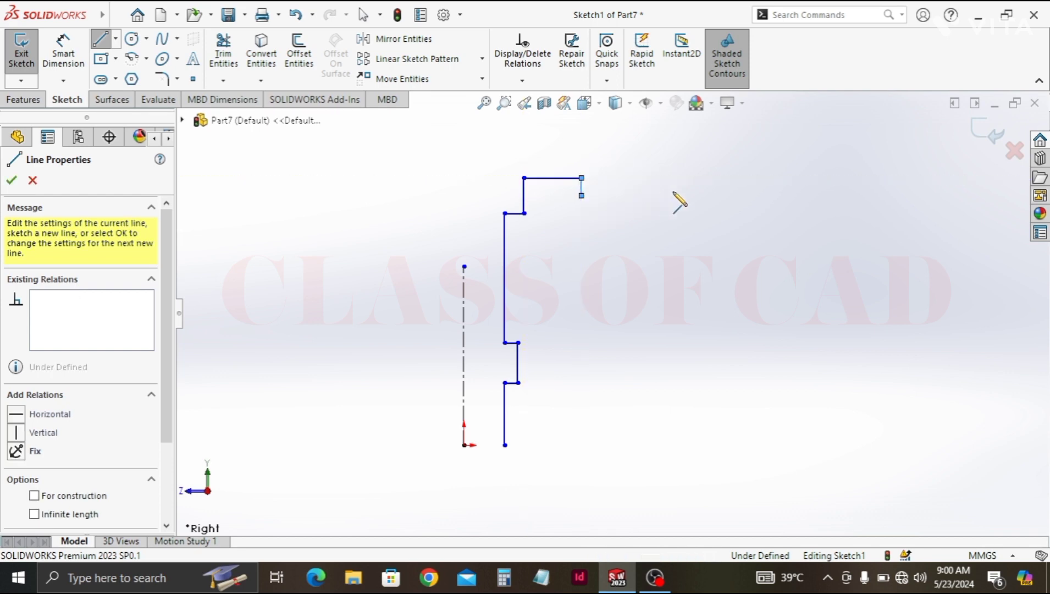
click(687, 223)
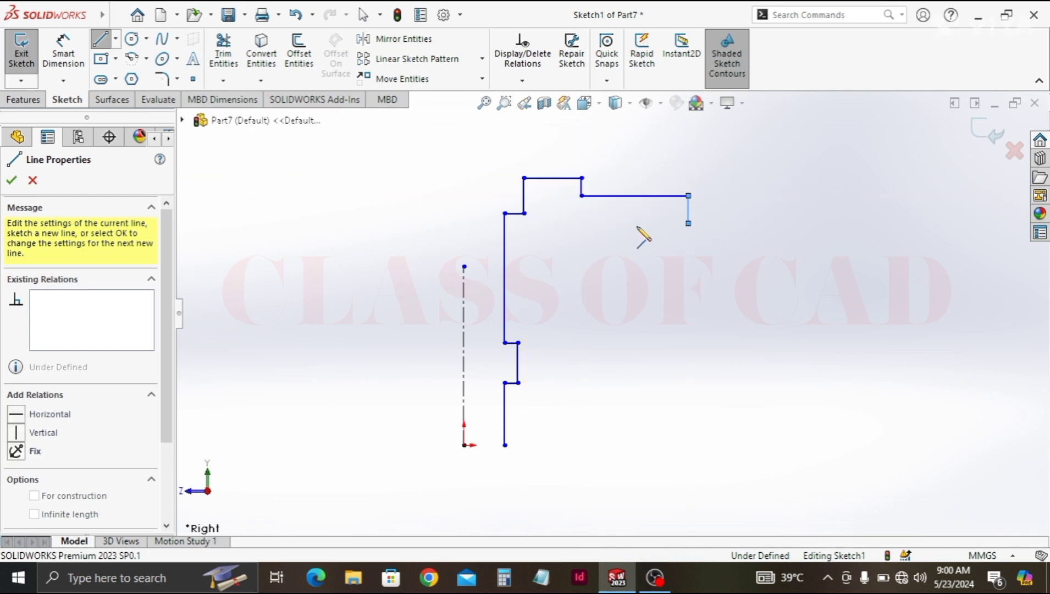
click(581, 223)
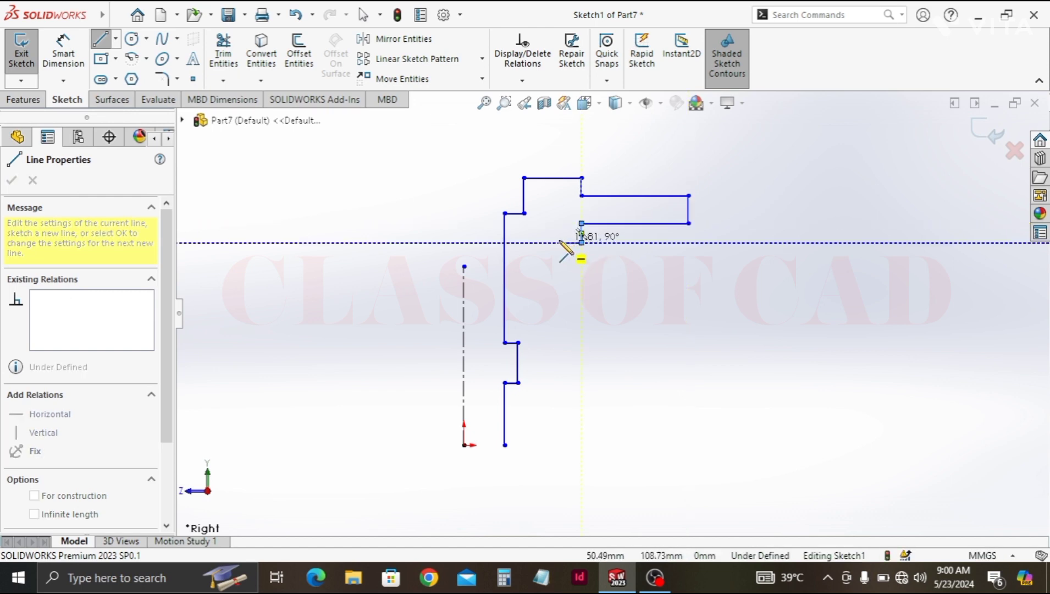
click(581, 242)
click(559, 242)
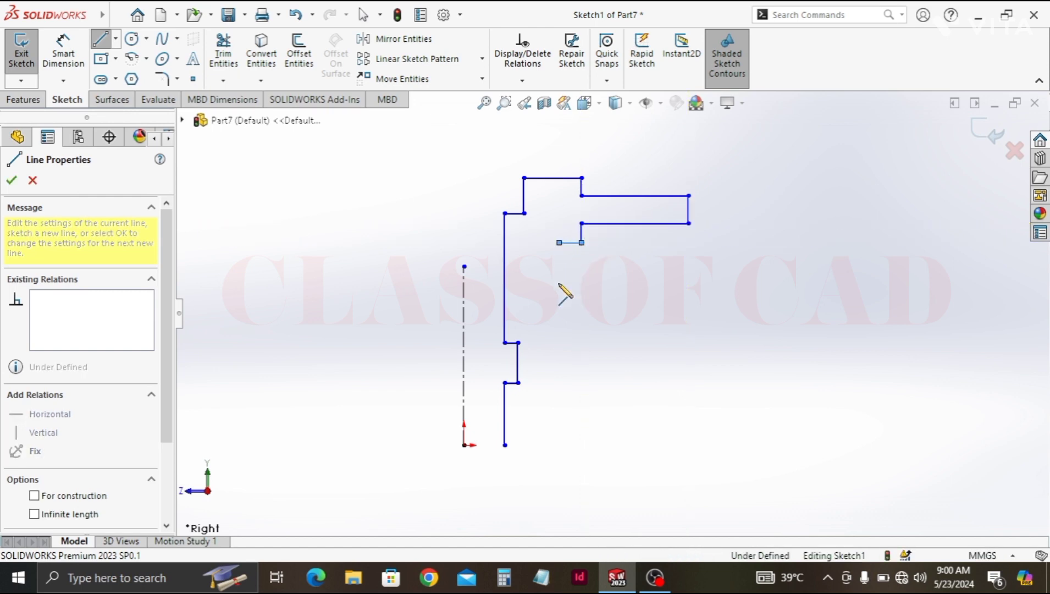
click(524, 444)
click(504, 444)
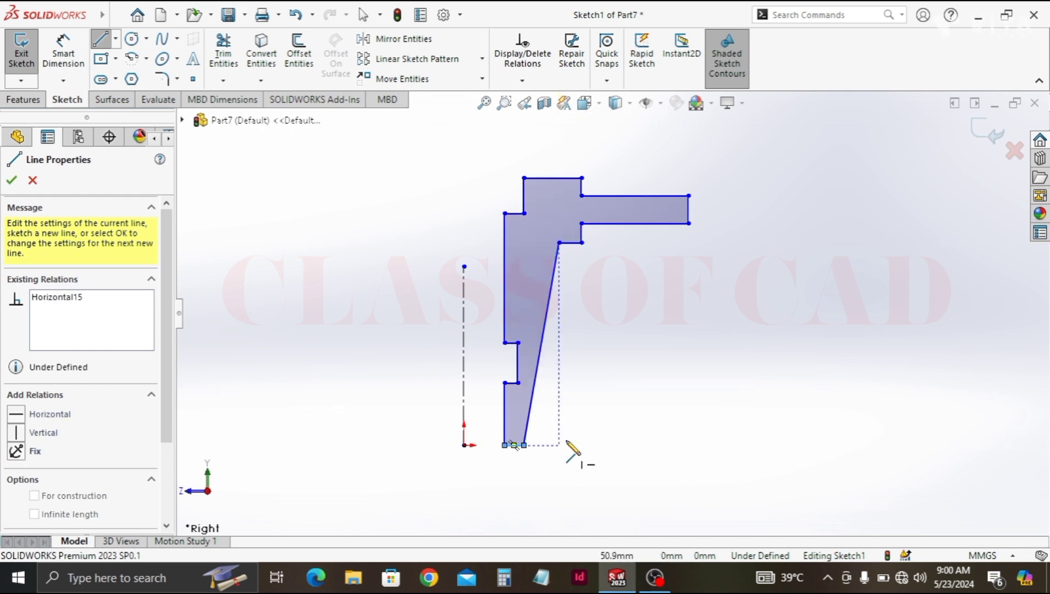
key(Escape)
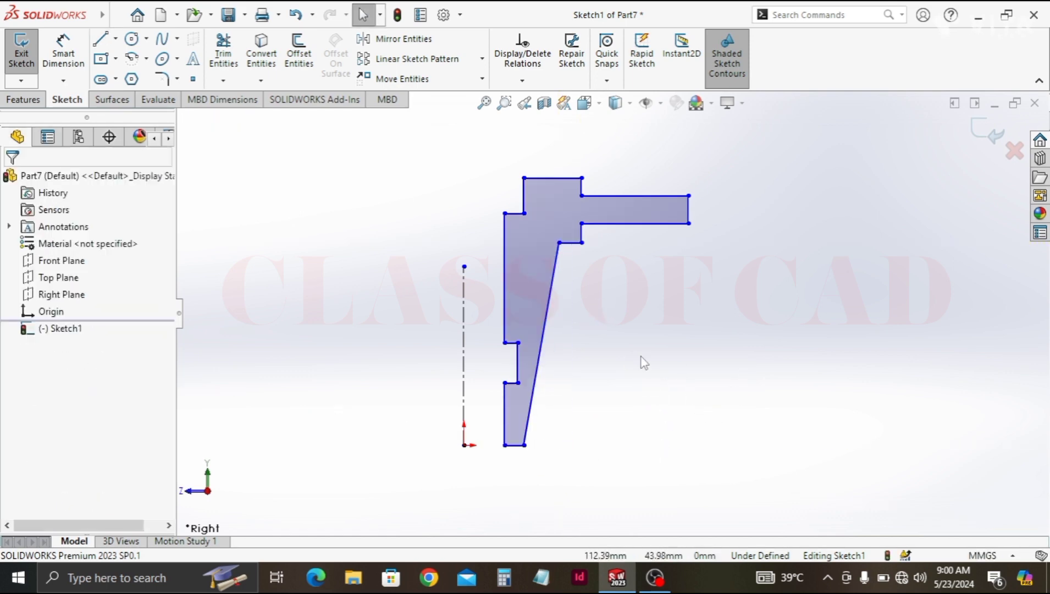
Step: Dimension the flange's outer edge about the centerline as a 220 mm diameter
click(64, 55)
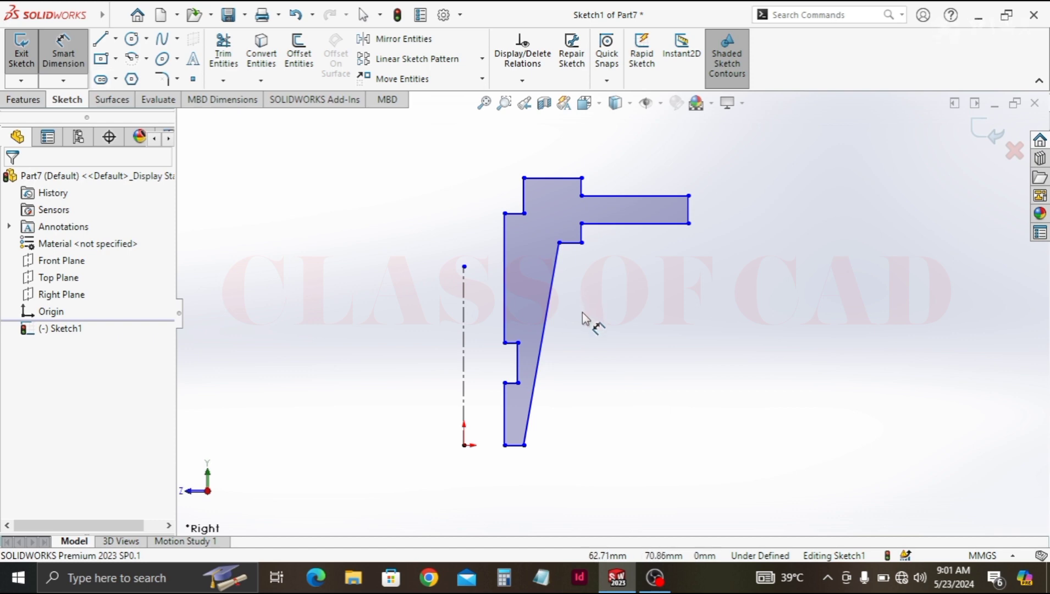
scroll(585, 360, up, 1)
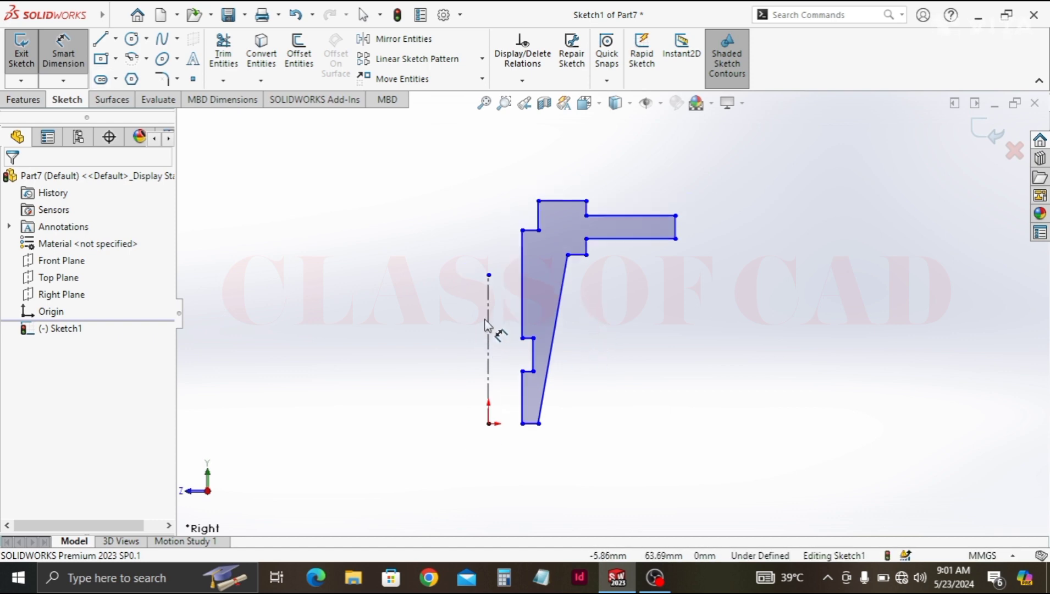
click(676, 231)
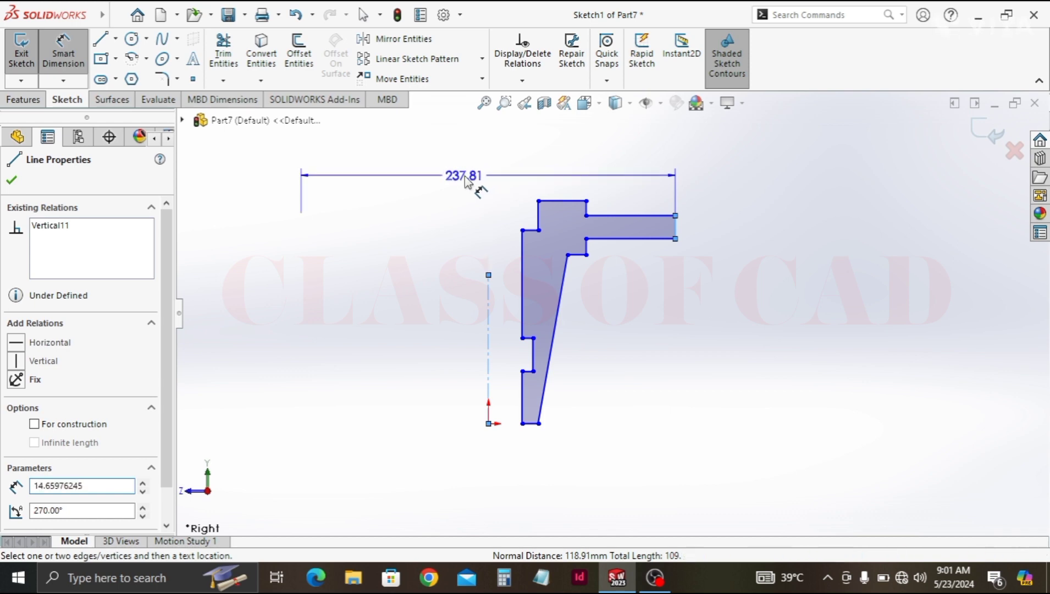
click(466, 181)
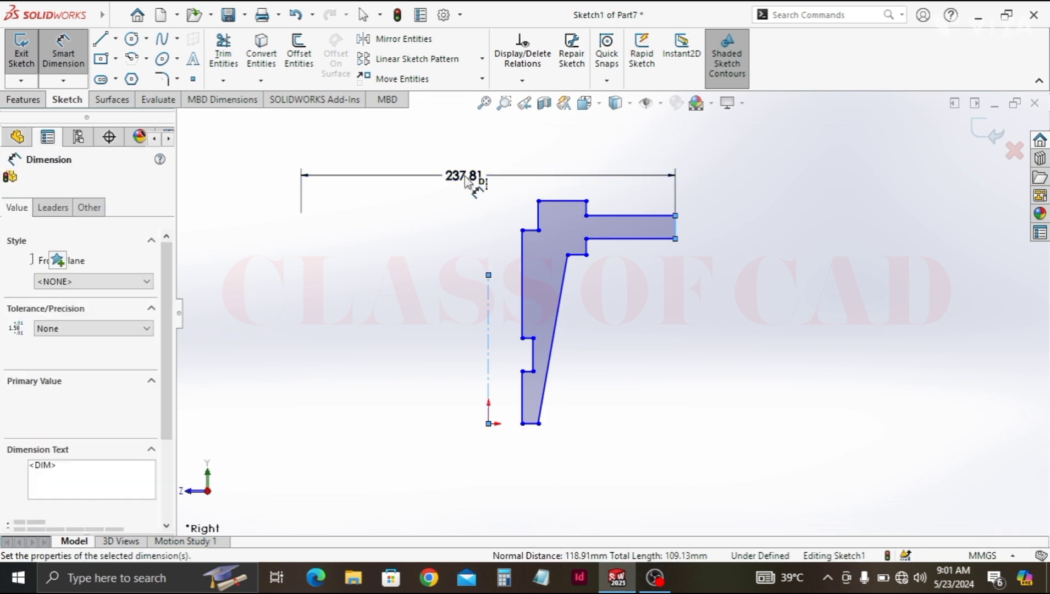
text(220)
key(Return)
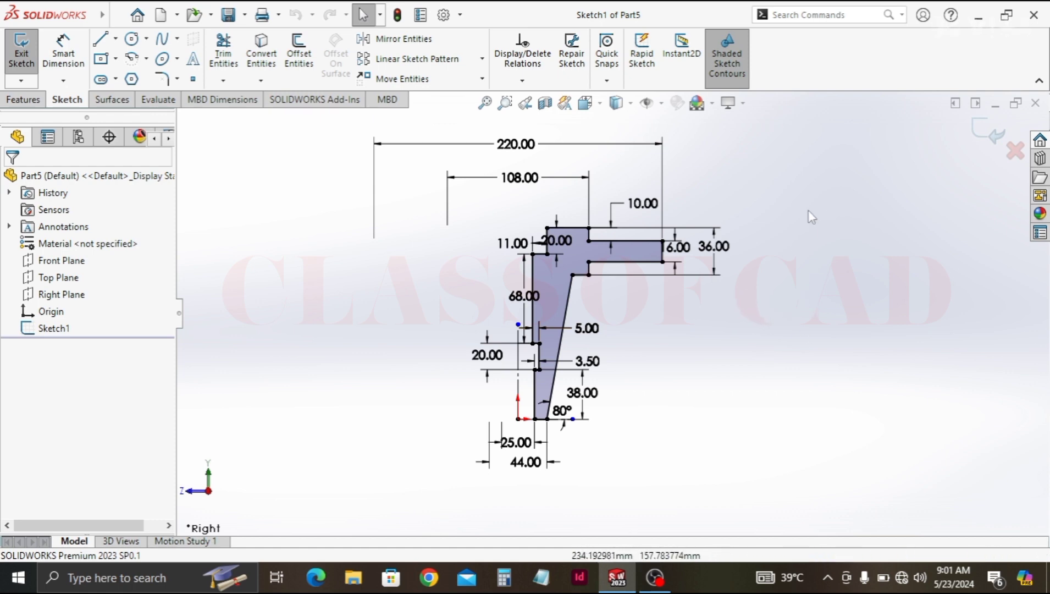
Step: Revolve the closed profile 360 degrees about the vertical centerline into a solid body
click(22, 101)
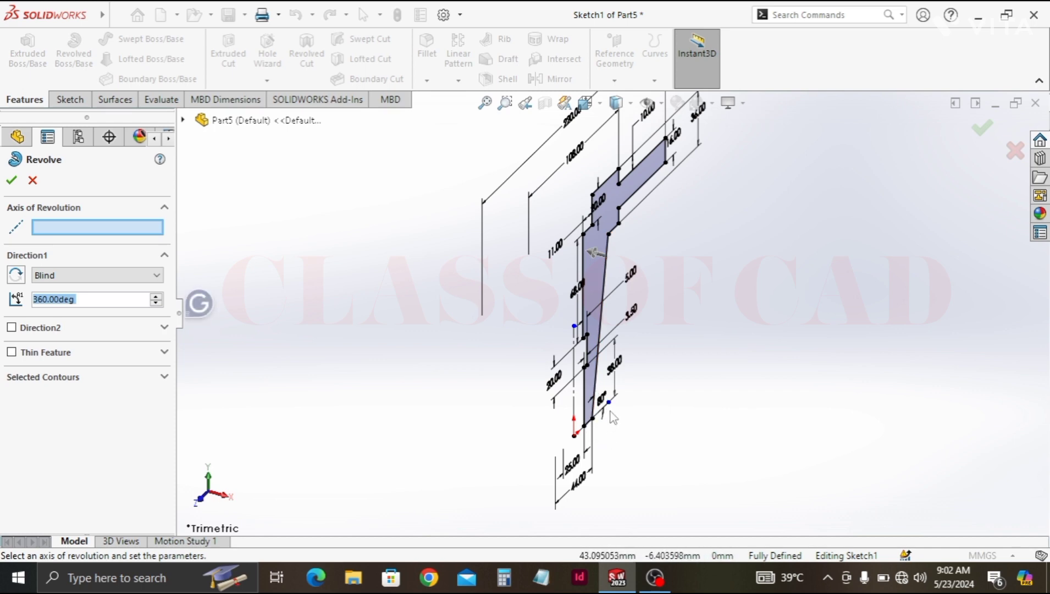
click(574, 401)
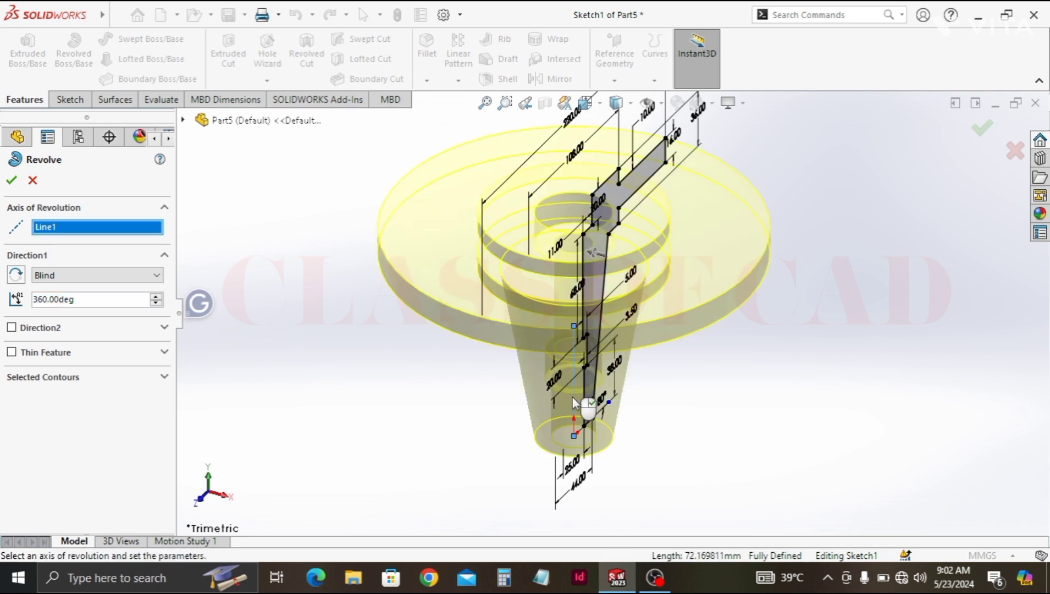
click(11, 180)
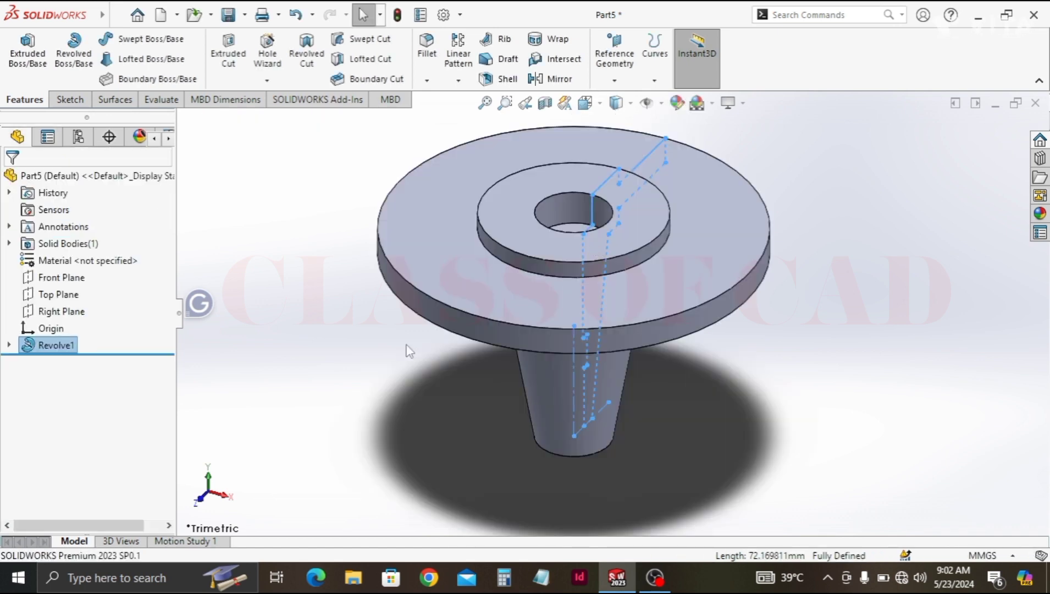
click(332, 407)
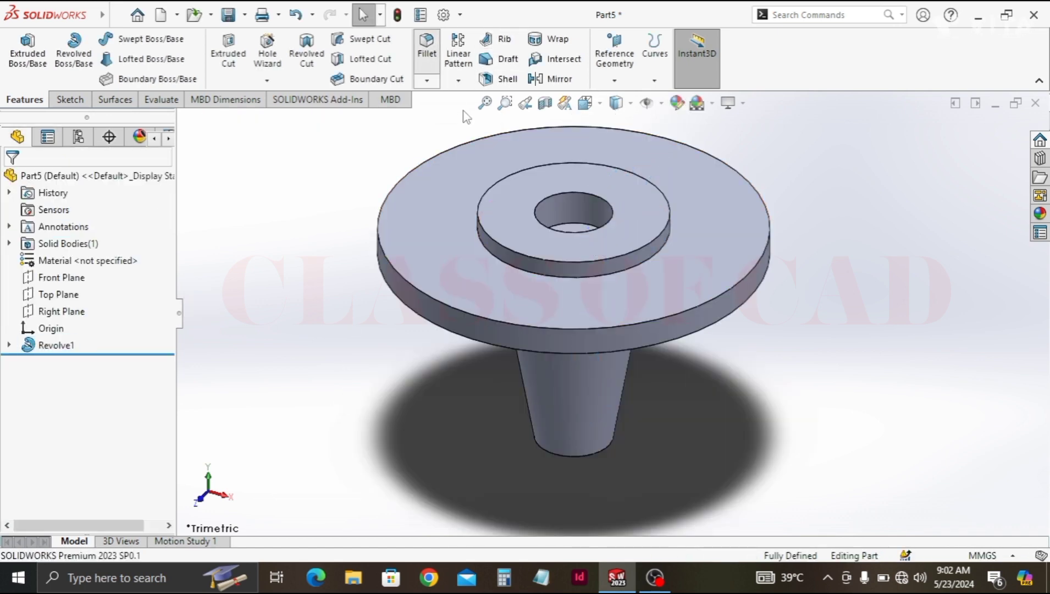
Step: Fillet the edges where the raised steps meet the flange's upper and lower faces with a 5 mm radius
click(586, 279)
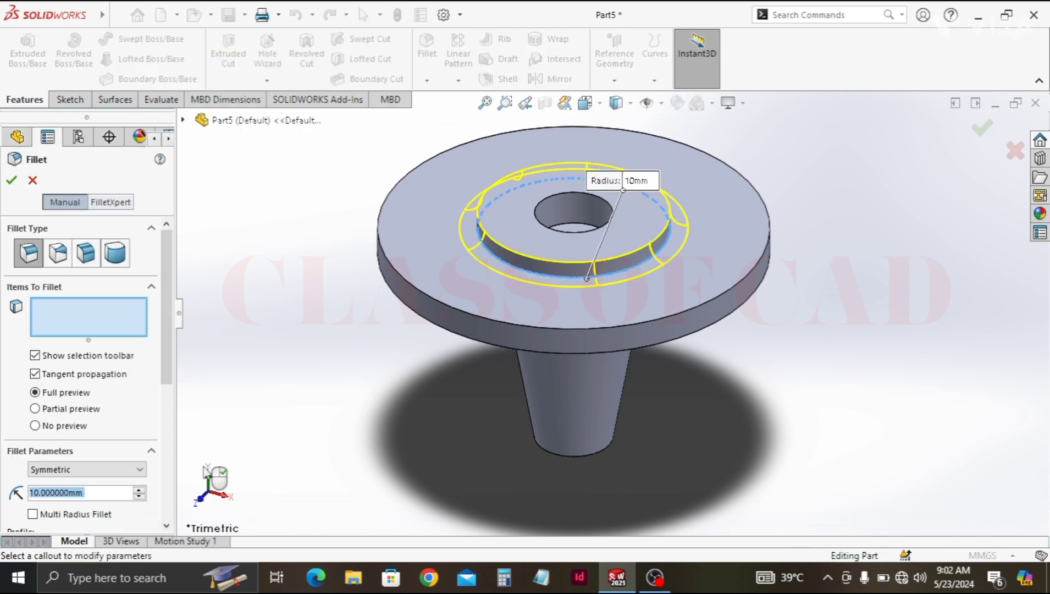
text(5)
key(Return)
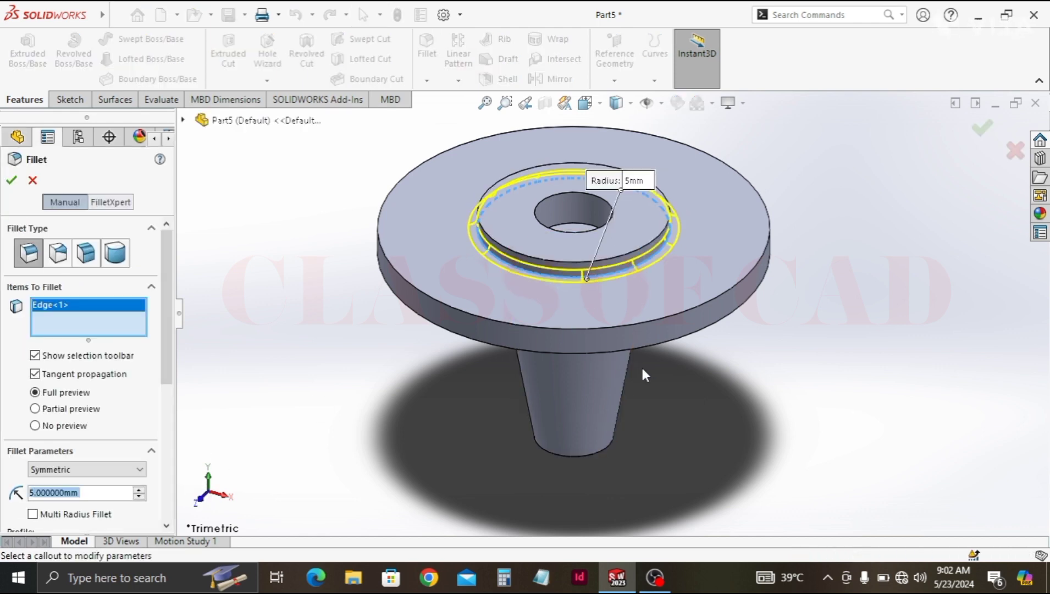
middle_drag(646, 375, 632, 243)
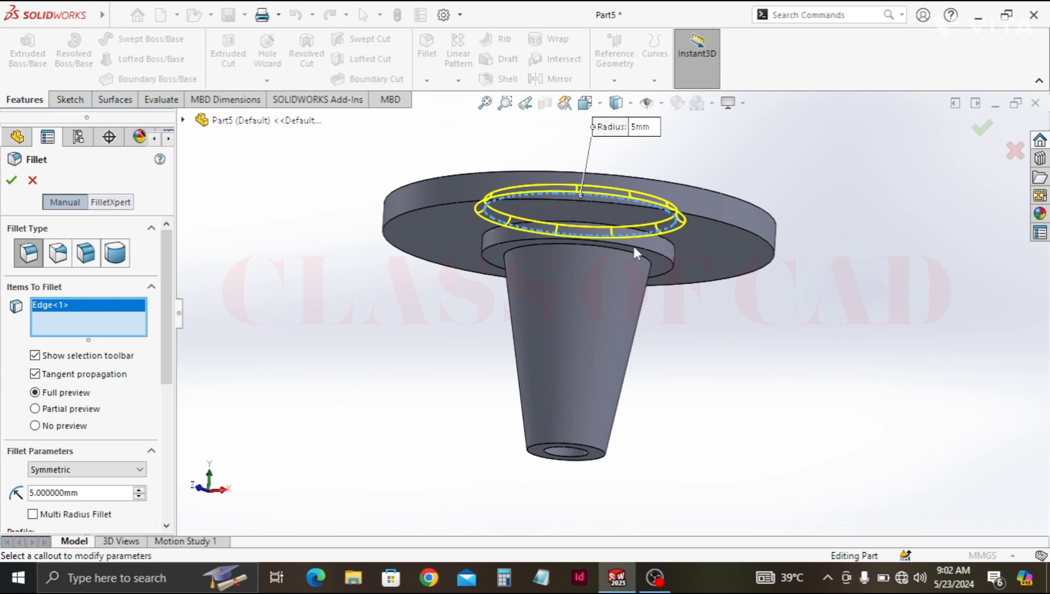
click(566, 252)
click(10, 180)
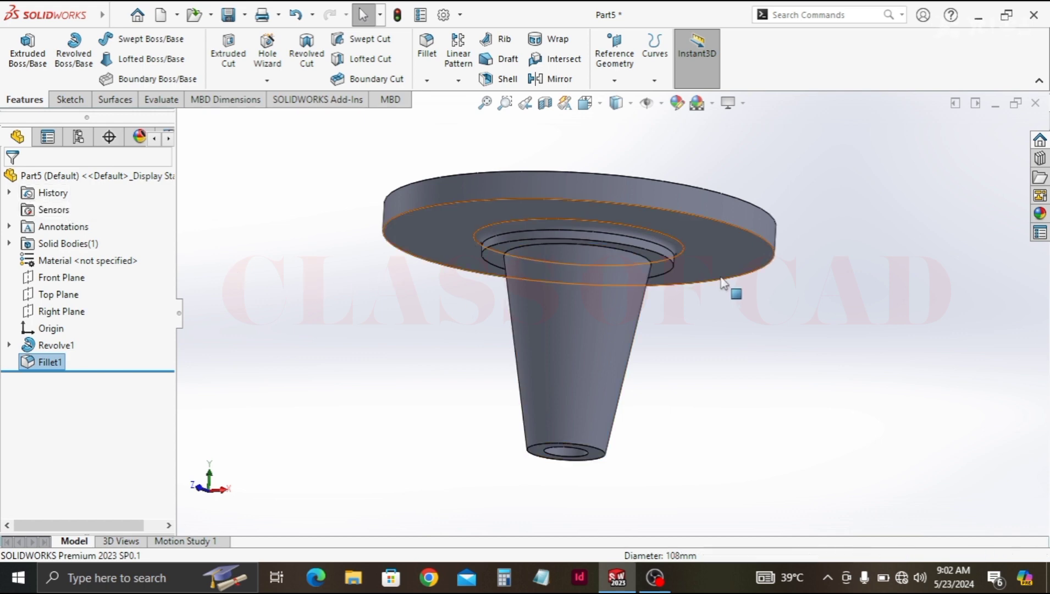
click(676, 249)
Step: Start a sketch on the flange's upper face and draw a circle about 15 mm in diameter, centred about 86 mm from the origin
mouse_move(729, 297)
middle_down()
mouse_move(773, 228)
mouse_move(757, 271)
middle_up()
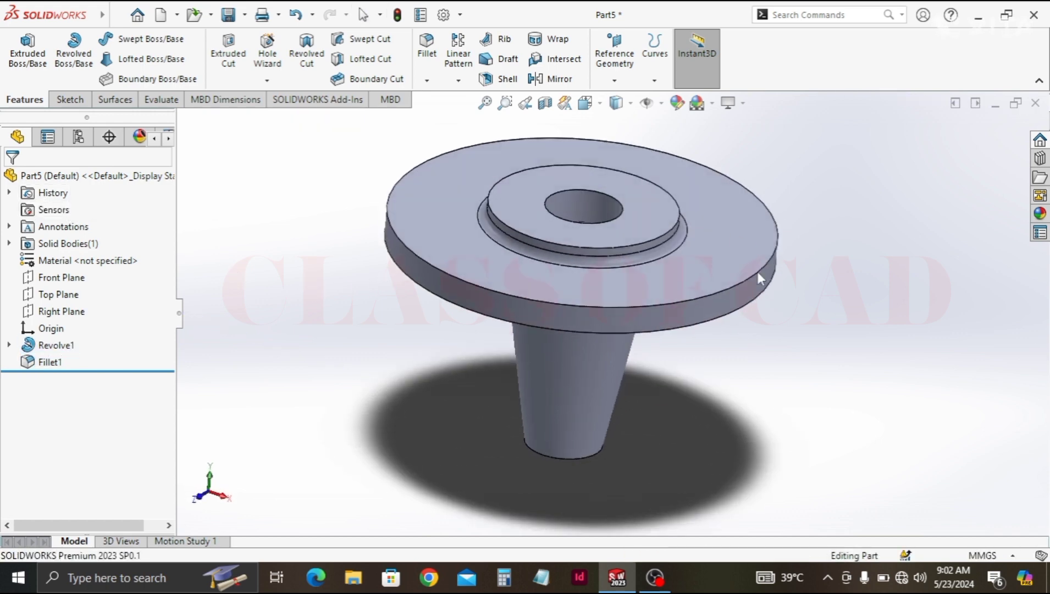
click(756, 272)
click(796, 171)
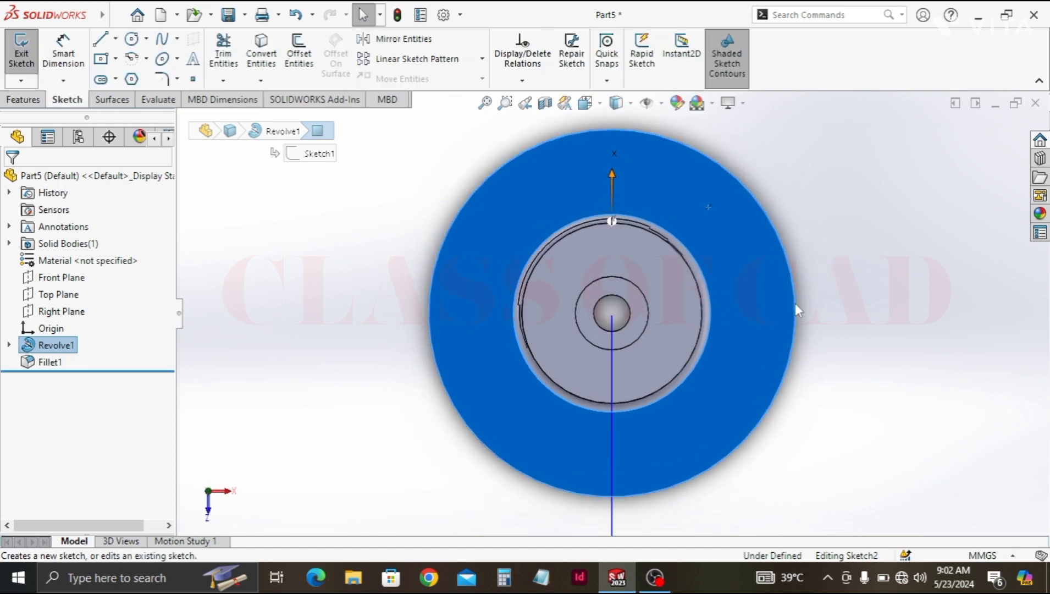
click(132, 39)
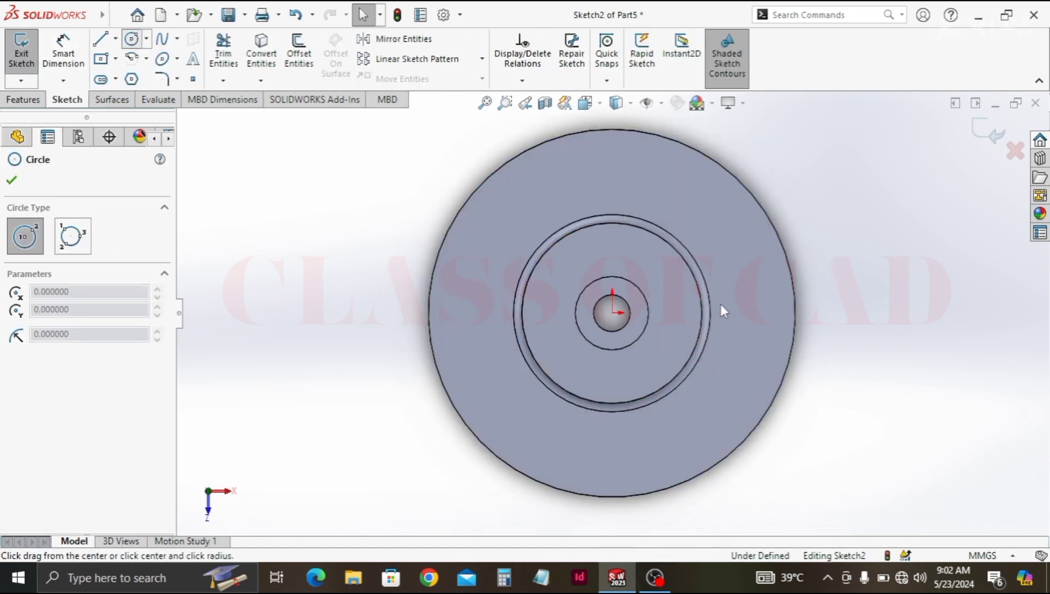
click(755, 312)
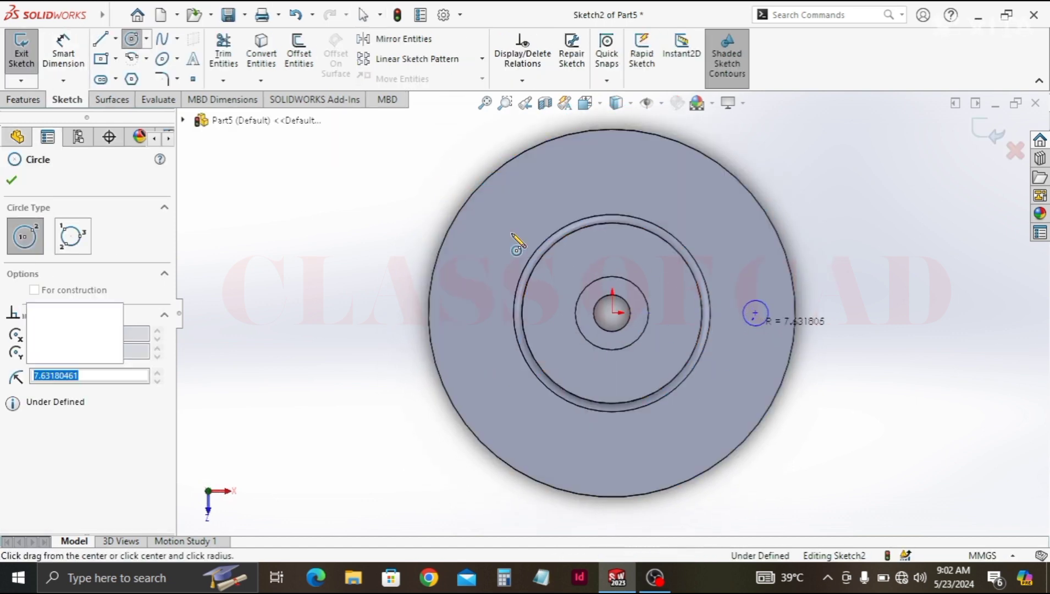
click(768, 312)
Step: Dimension the circle's centre at 85 mm from the origin and its diameter as 15 mm
click(77, 62)
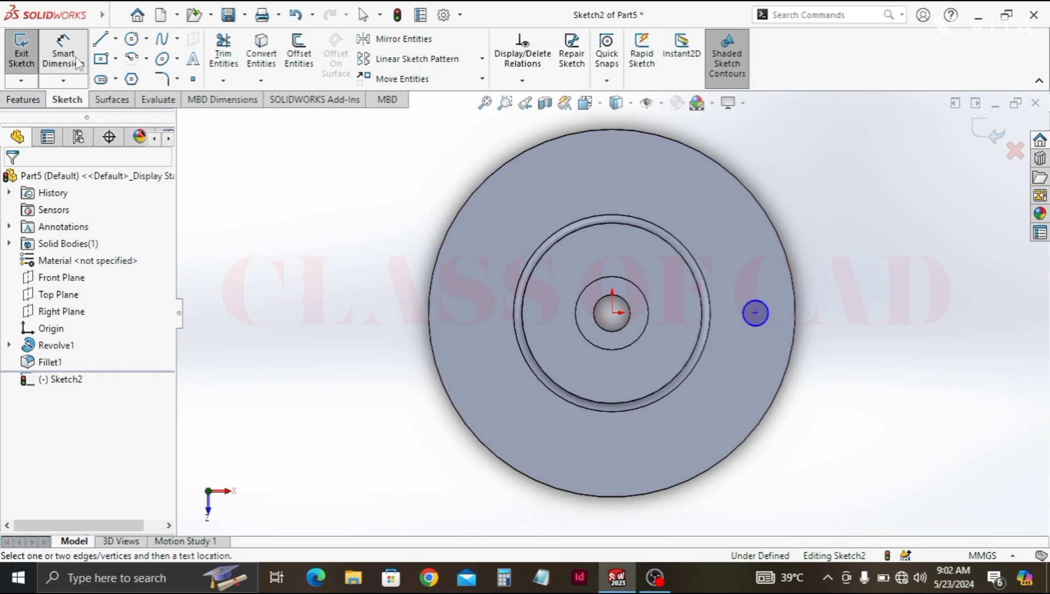
click(755, 312)
click(614, 313)
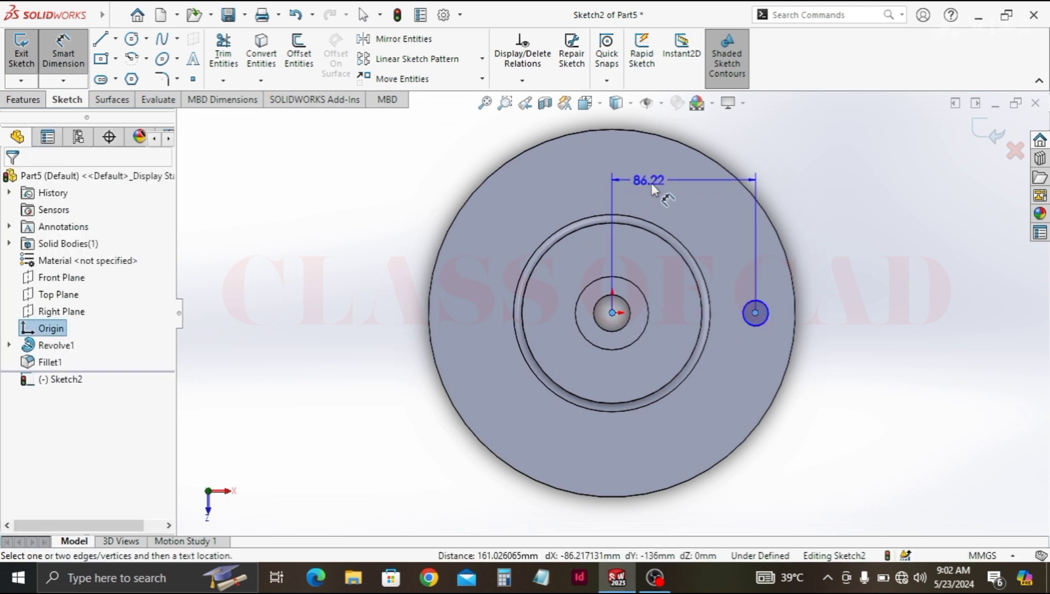
click(651, 183)
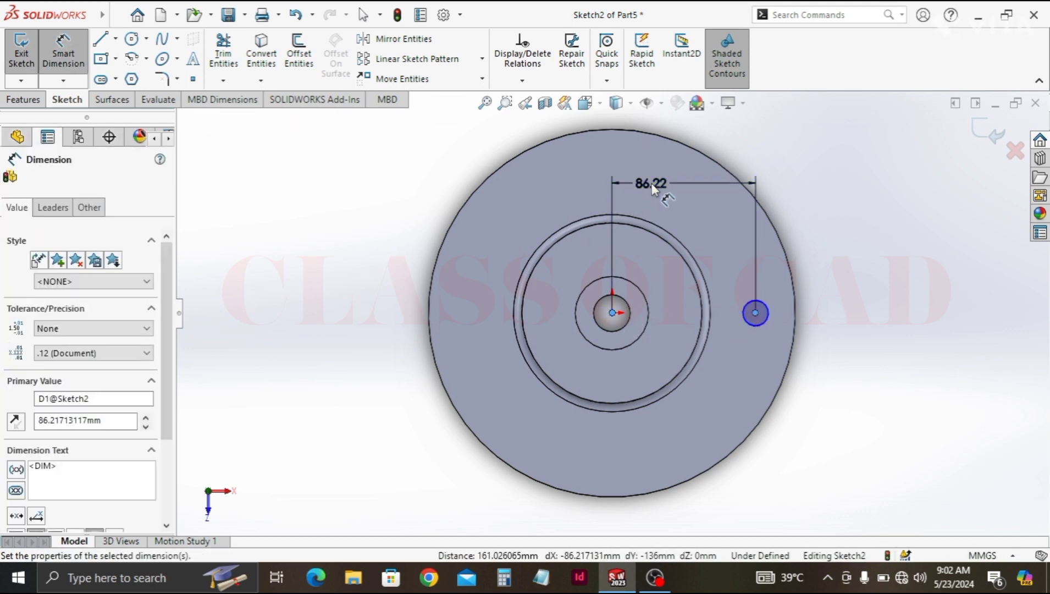
text(85)
key(Return)
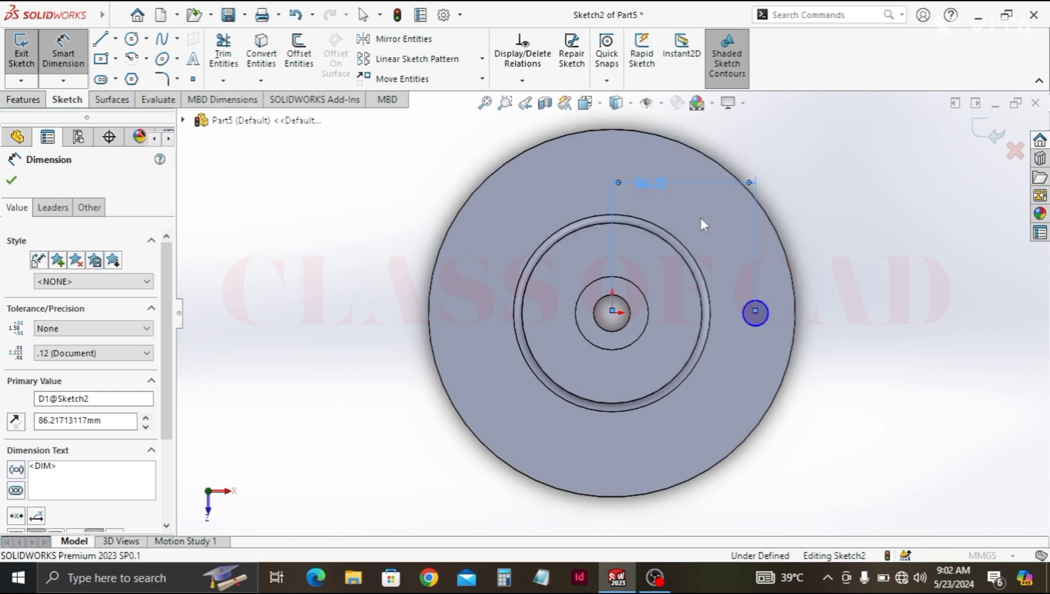
click(763, 324)
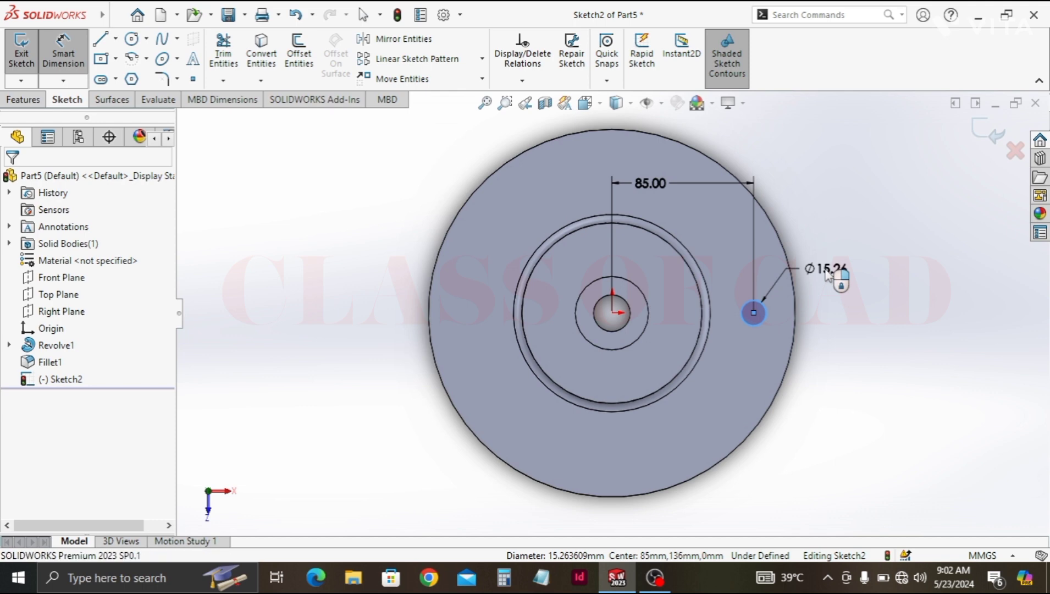
click(828, 275)
text(15)
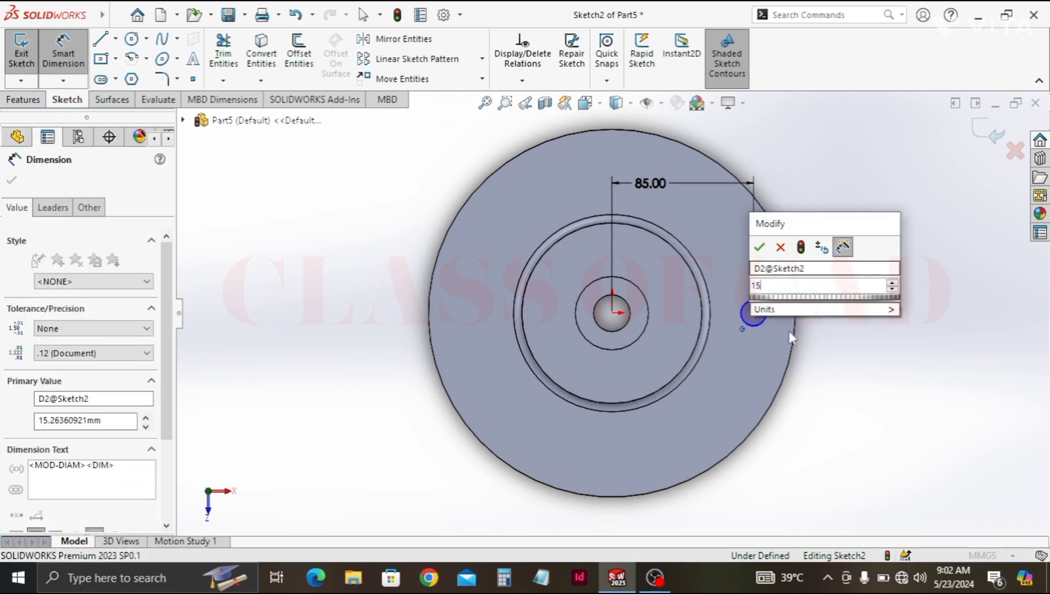
key(Return)
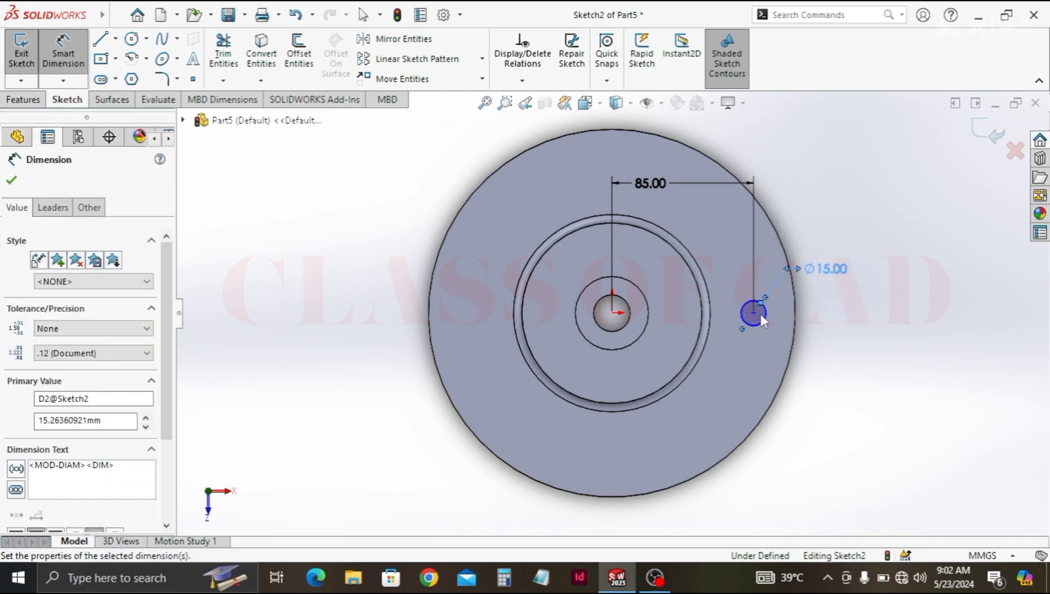
Step: Add a horizontal relation between the small circle's centre and the origin
key(Escape)
click(611, 312)
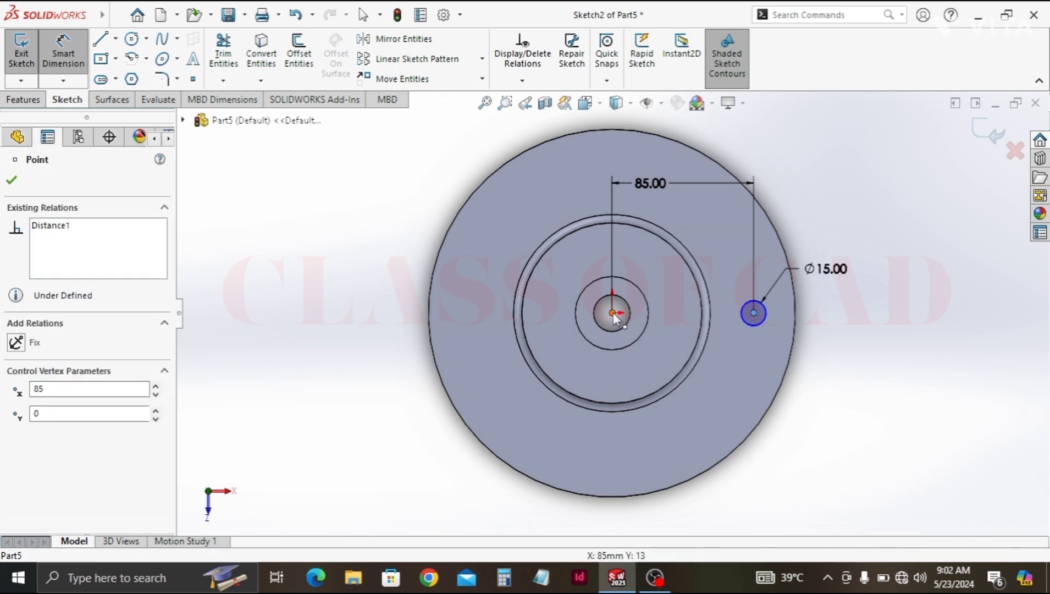
key(Escape)
ctrl+click(644, 304)
click(660, 243)
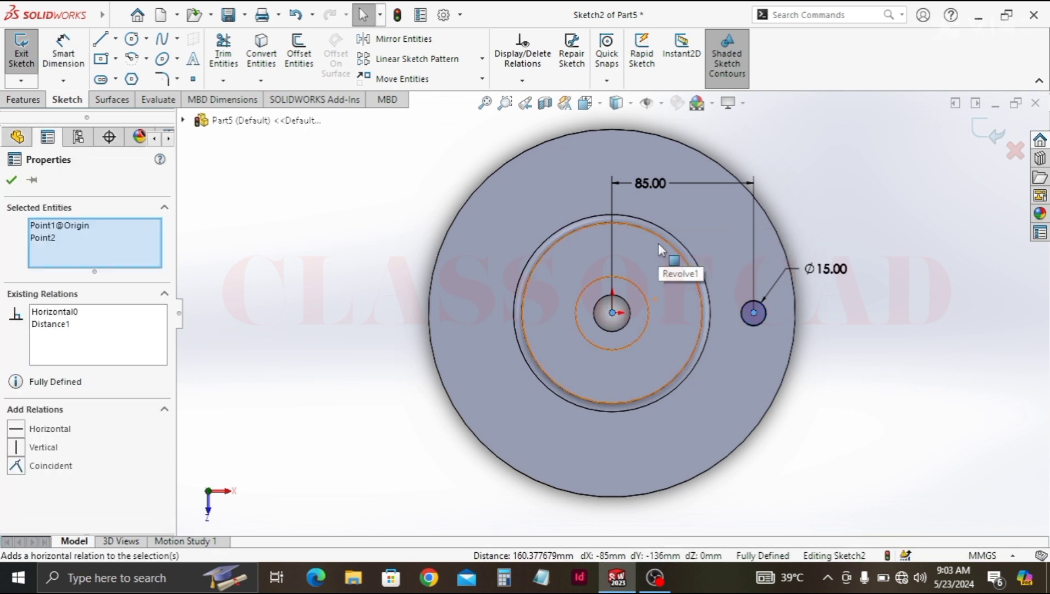
key(Escape)
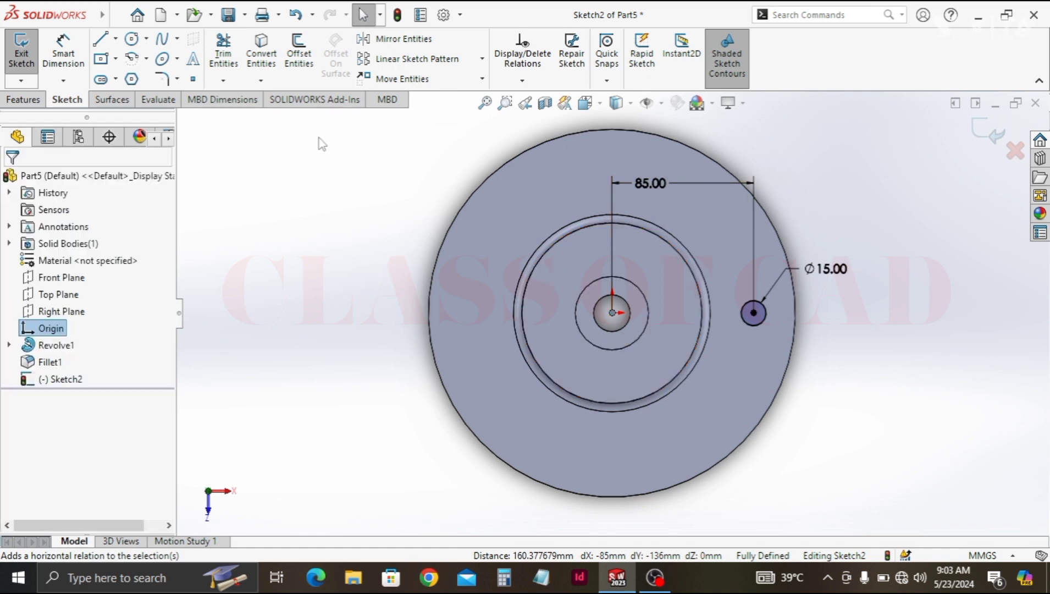
click(482, 58)
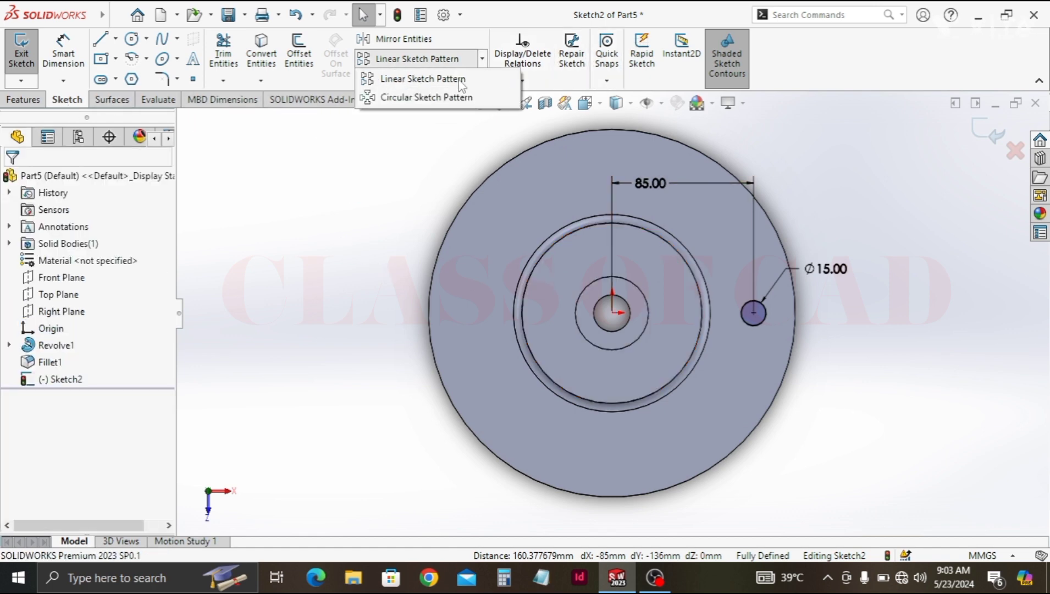
click(418, 97)
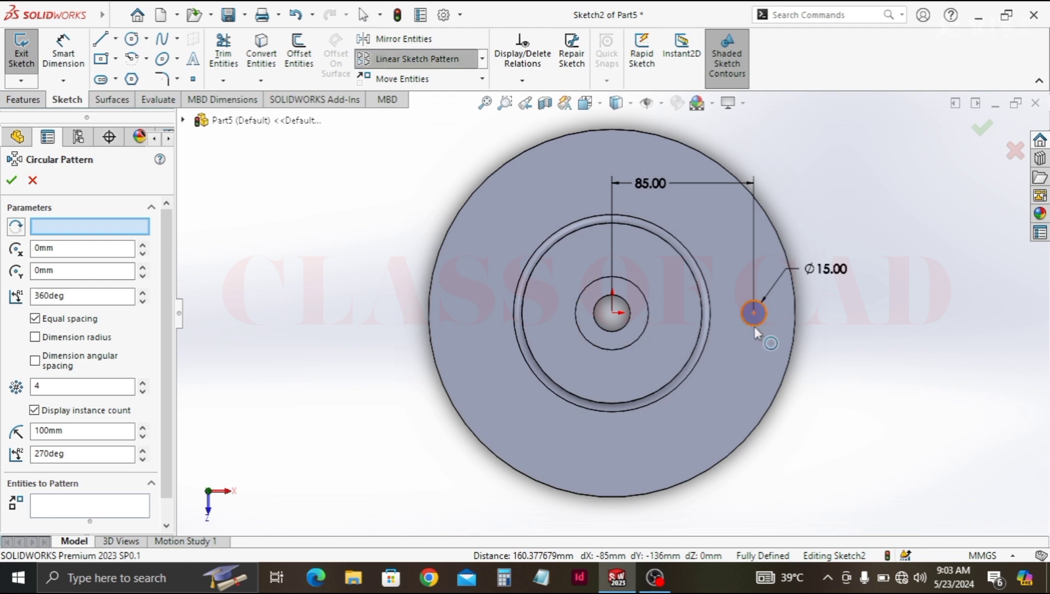
click(87, 510)
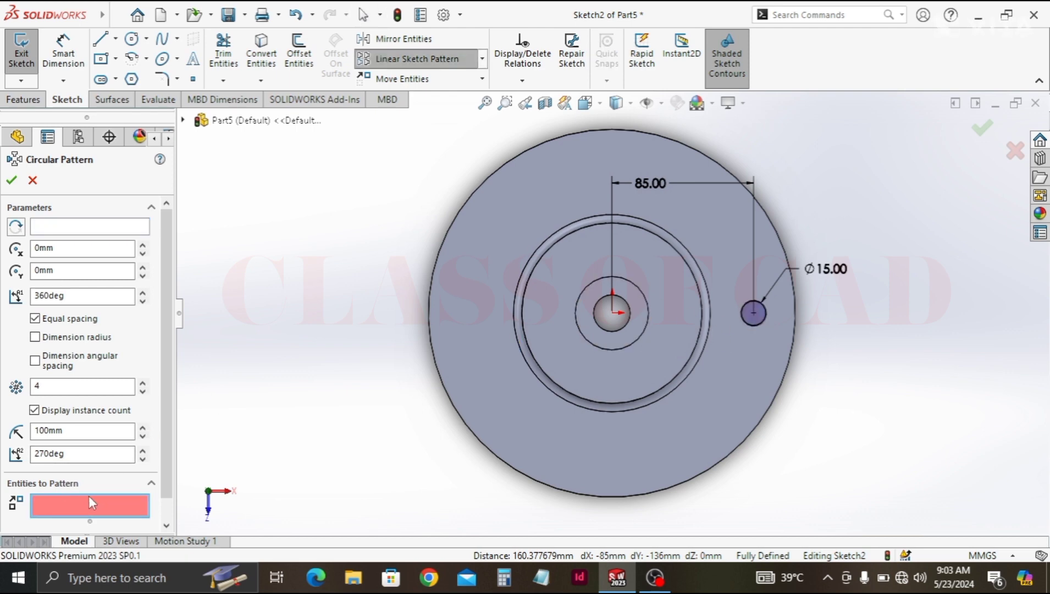
click(755, 324)
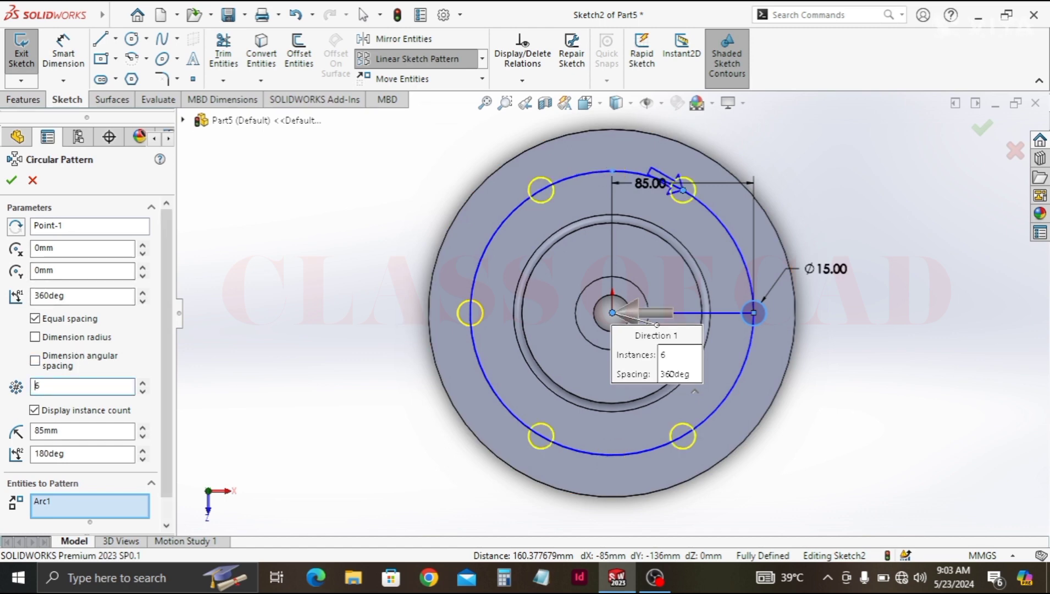
Step: Cut the 15 mm circle through the flange with an Extruded Cut ending Up To Next
click(40, 103)
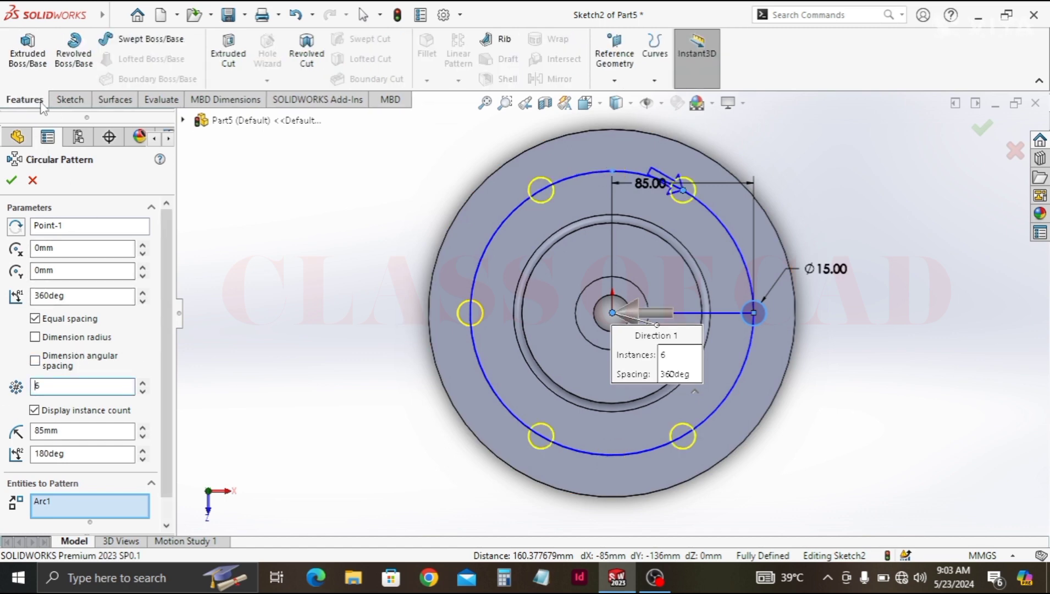
click(226, 58)
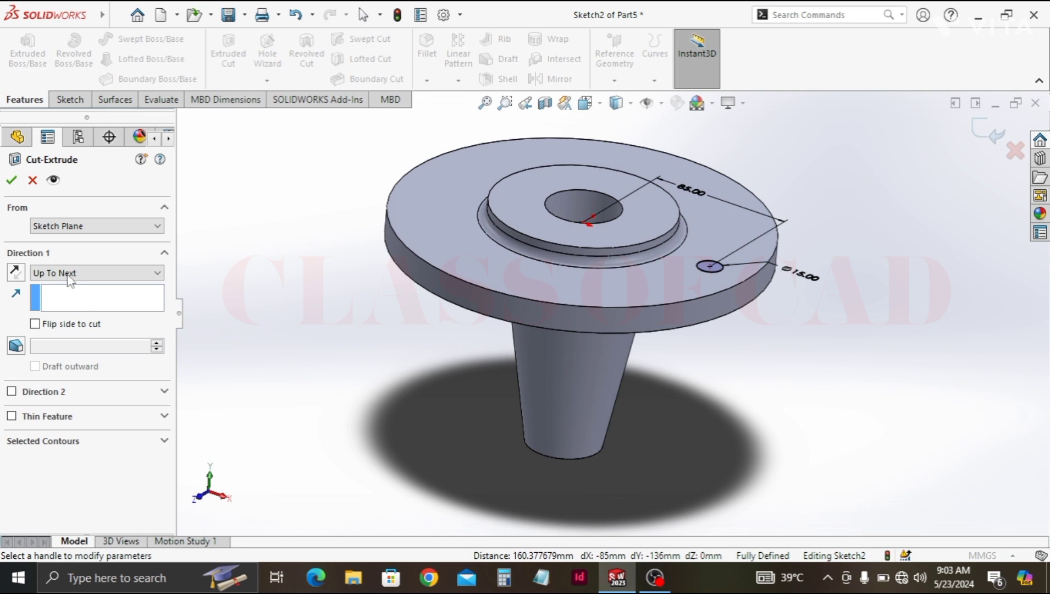
click(12, 179)
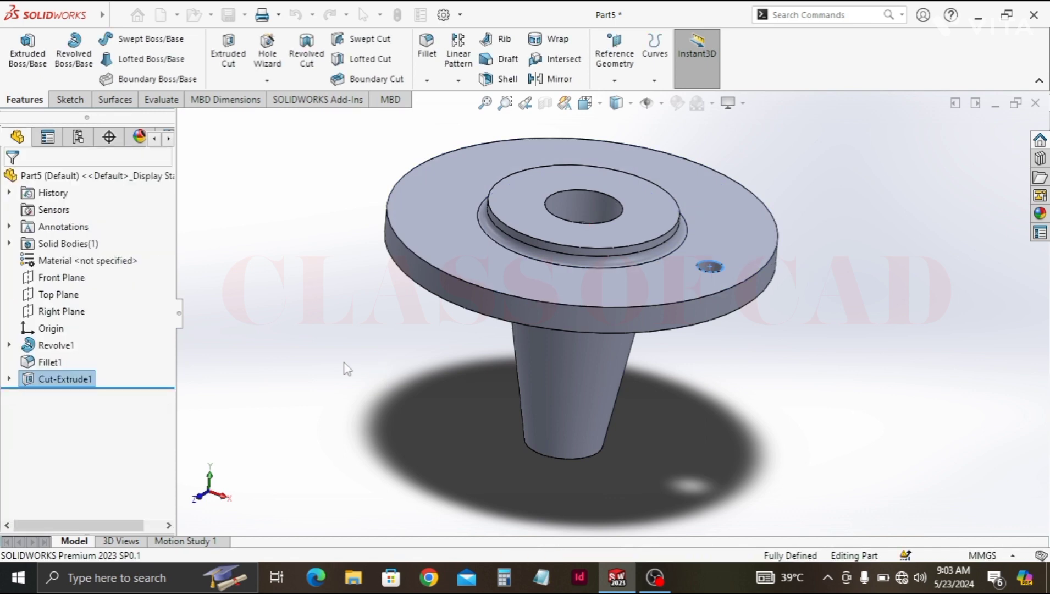
Step: Create a circular pattern of the 15 mm flange hole about the flange's outer edge with six equally spaced instances over 360 degrees
middle_drag(348, 367, 352, 366)
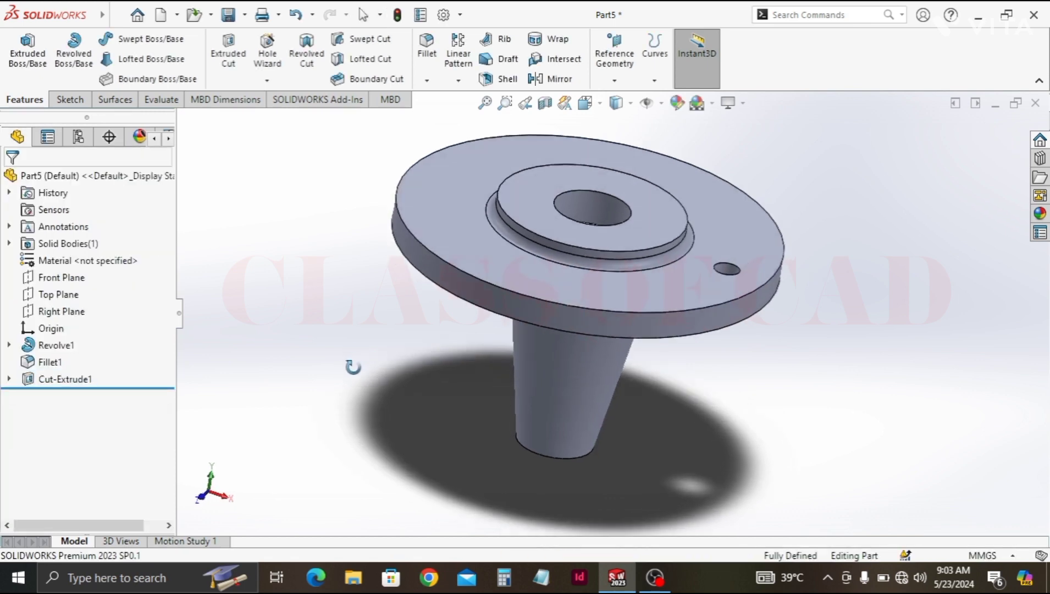
click(464, 86)
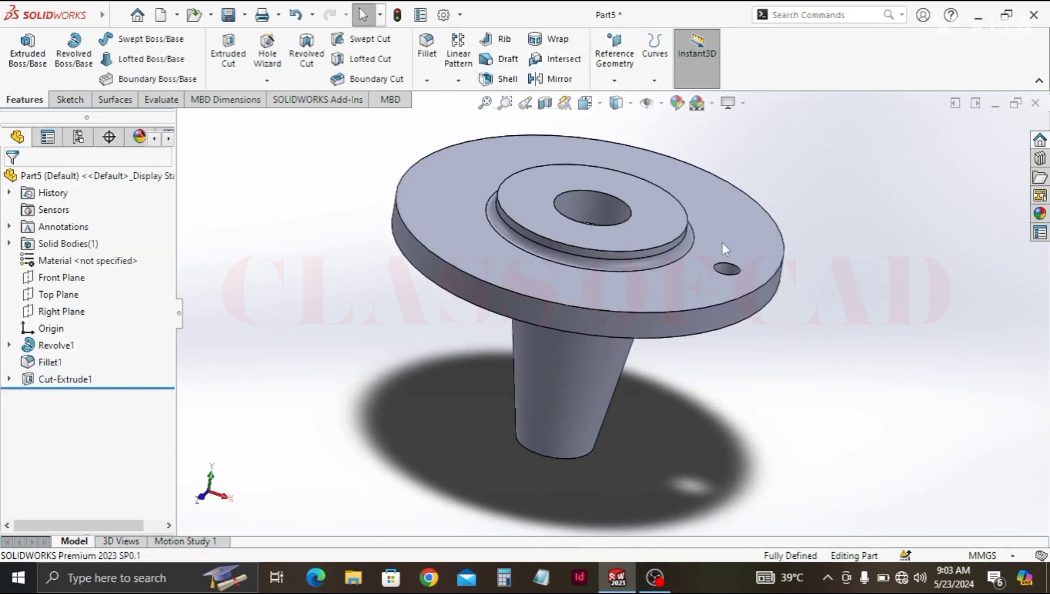
click(728, 269)
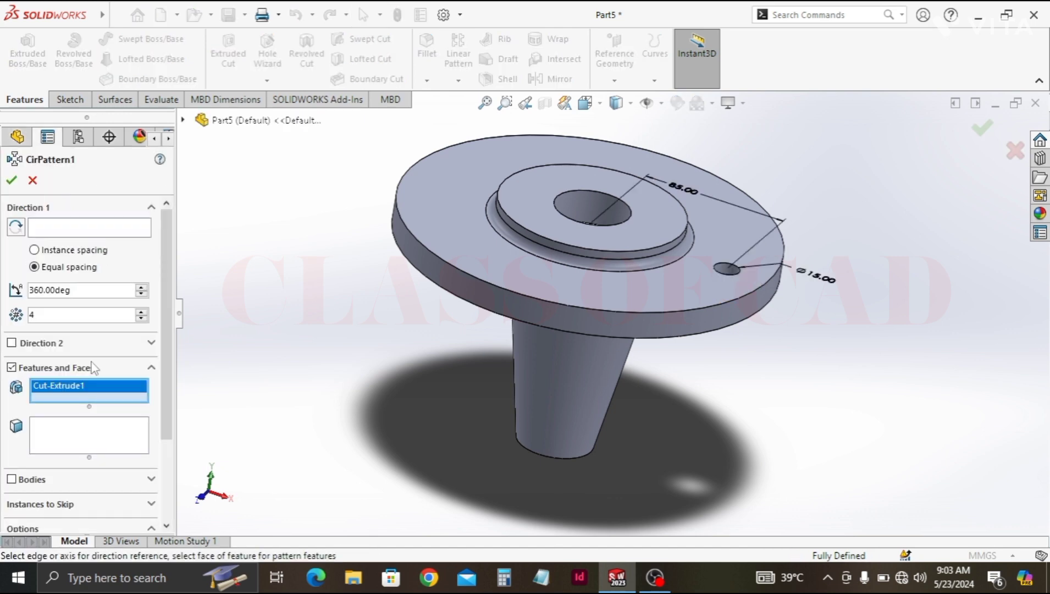
click(75, 227)
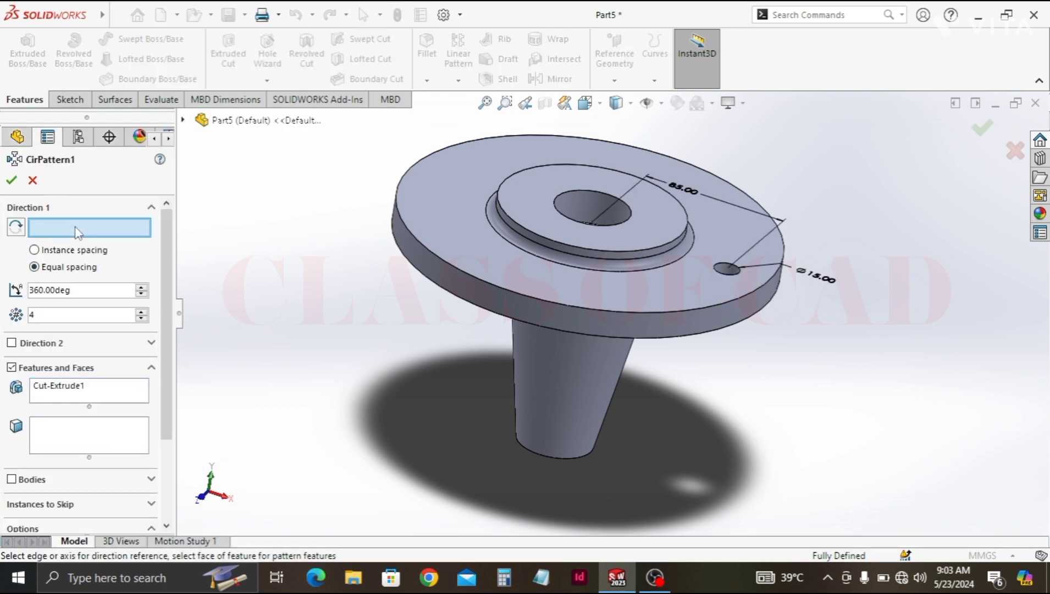
click(450, 265)
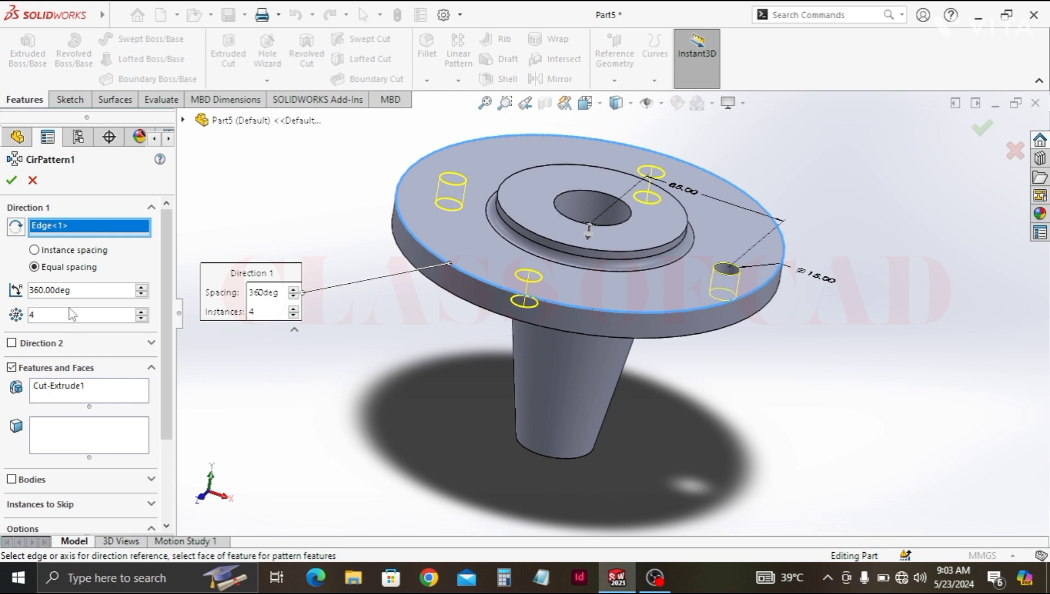
scroll(1, 308, up, 2)
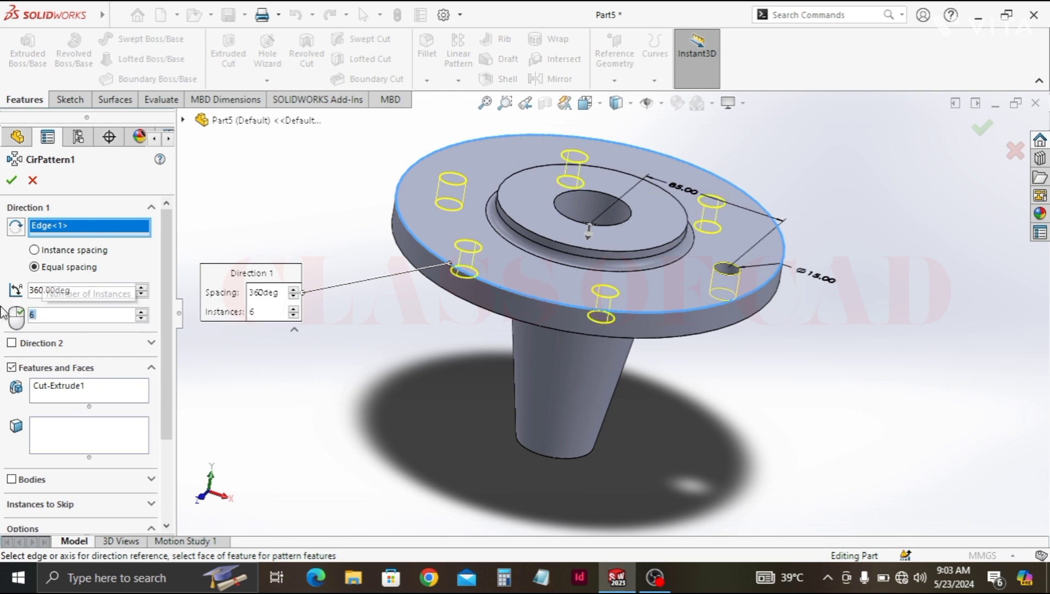
click(7, 183)
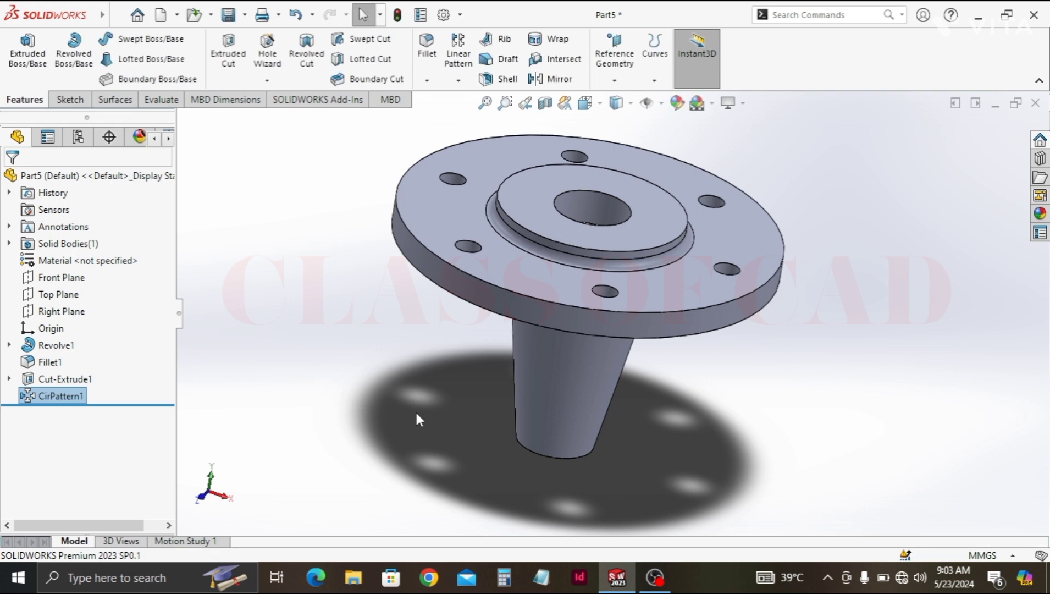
Step: Save and close the Part5 file
click(463, 363)
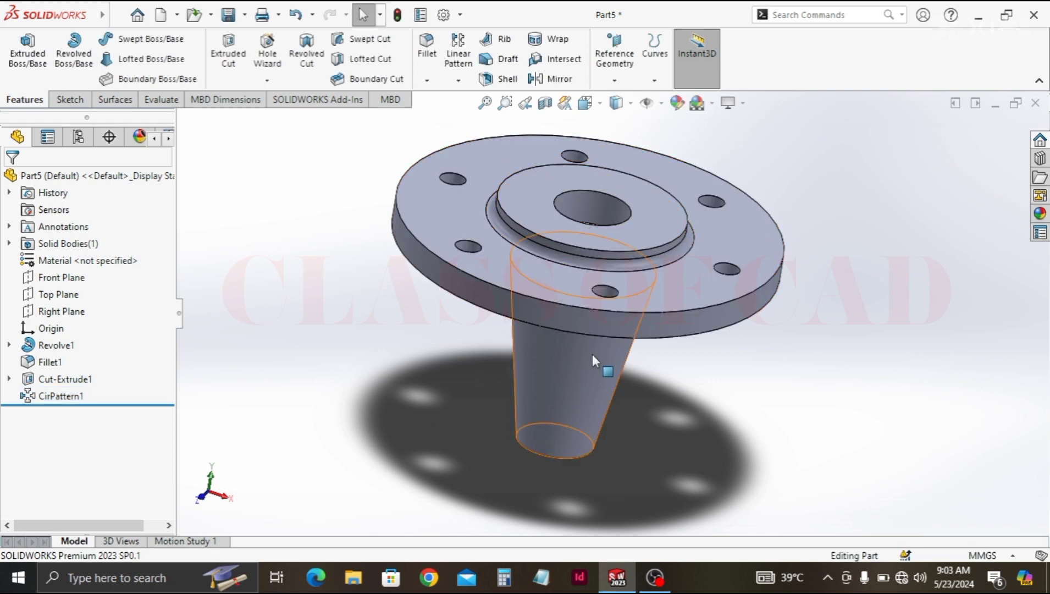
middle_drag(598, 351, 625, 410)
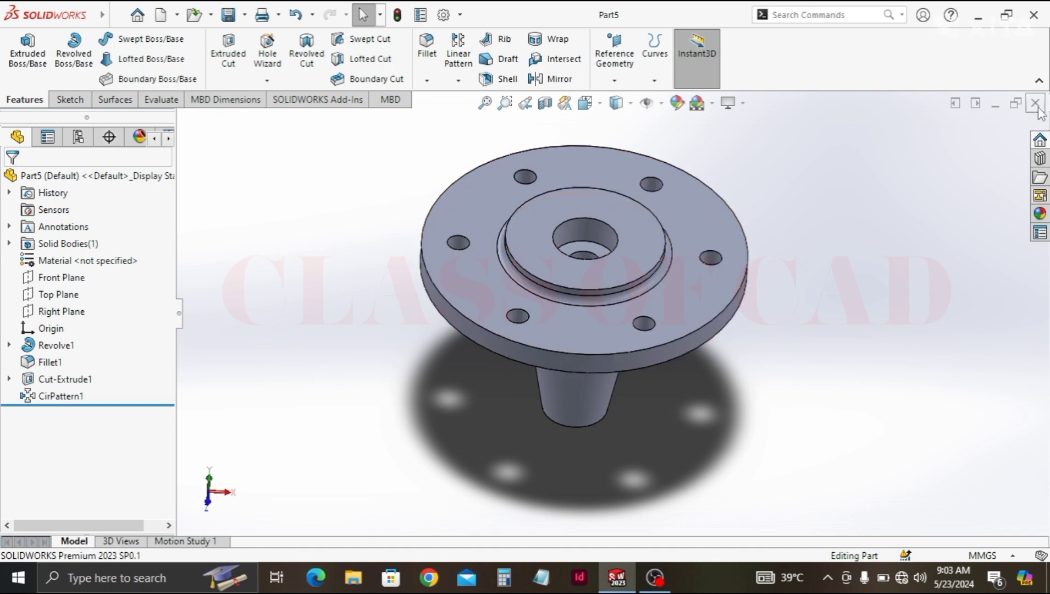
key(ctrl+w)
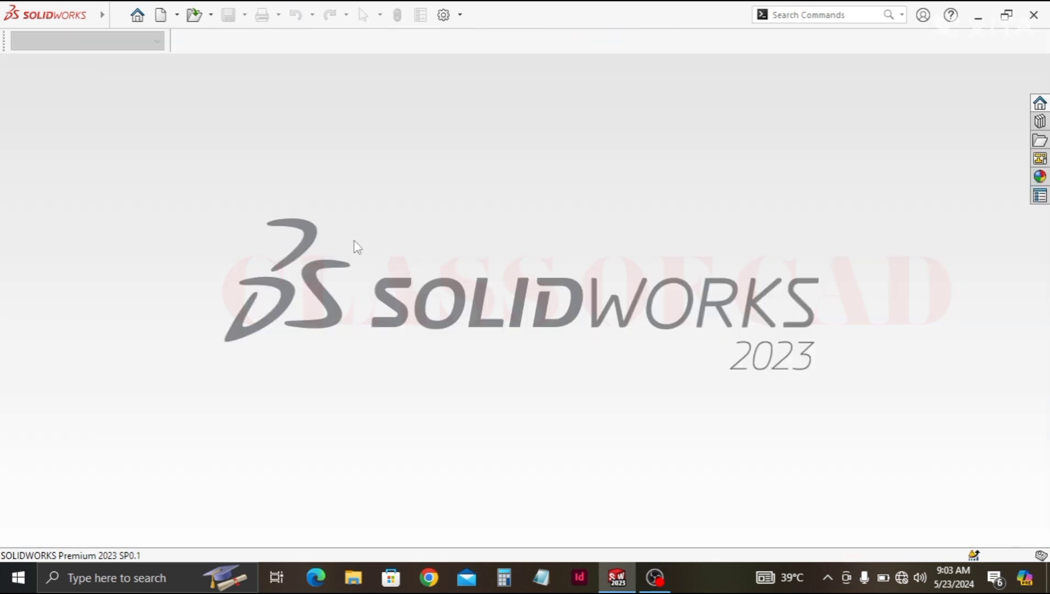
Step: Create a new assembly document and place Part-1 from the ZS Assembly folder as its first component
click(160, 16)
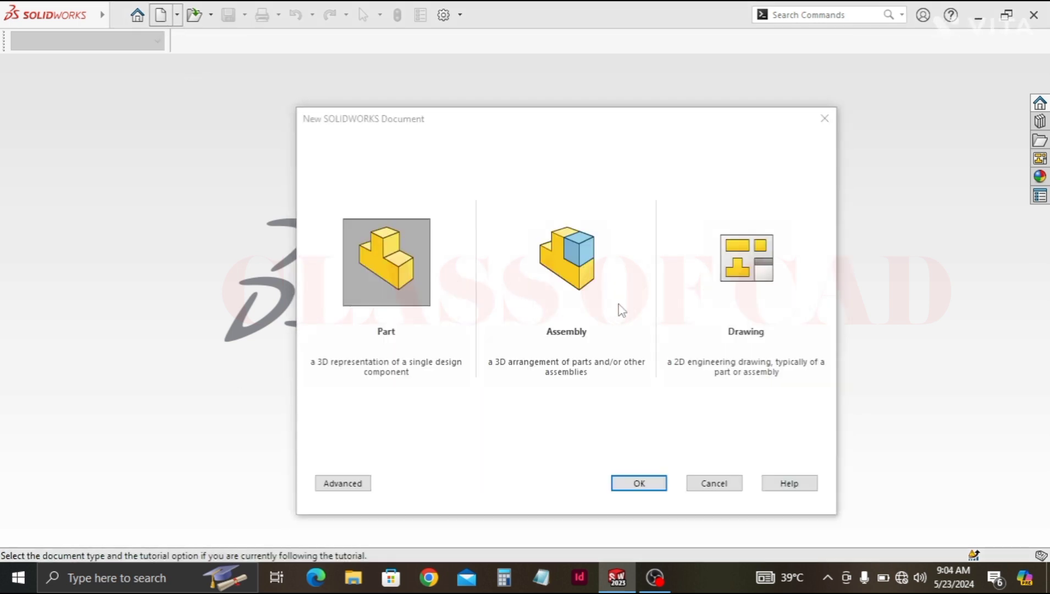
click(612, 325)
click(641, 483)
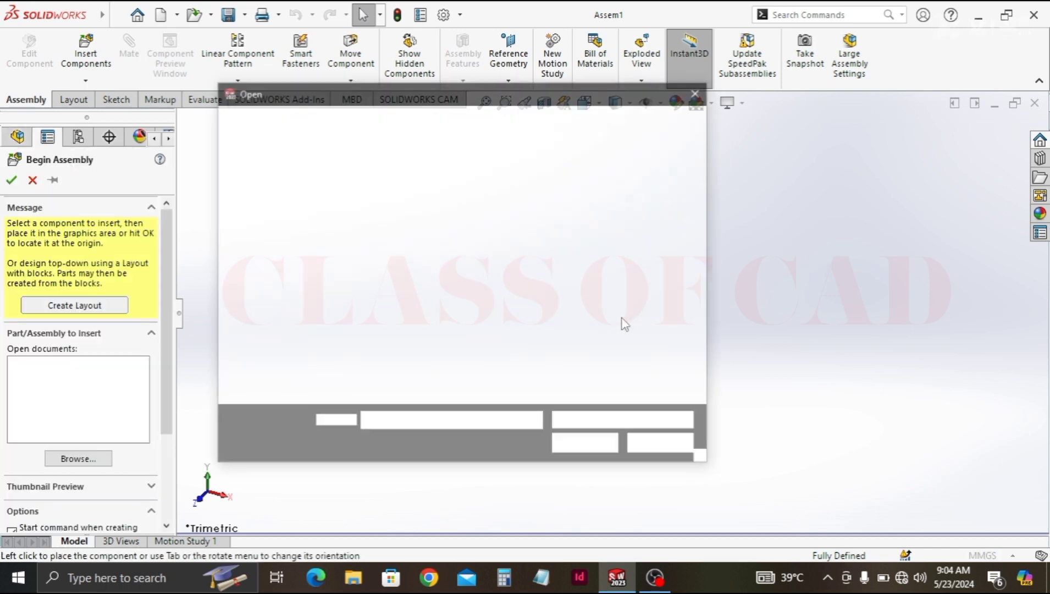
click(396, 217)
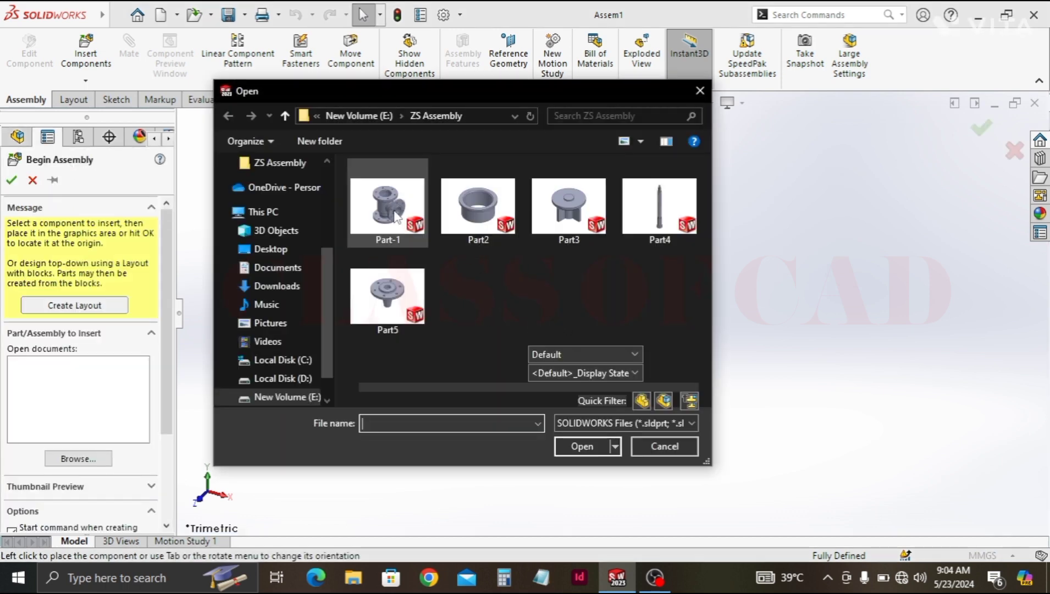
click(585, 443)
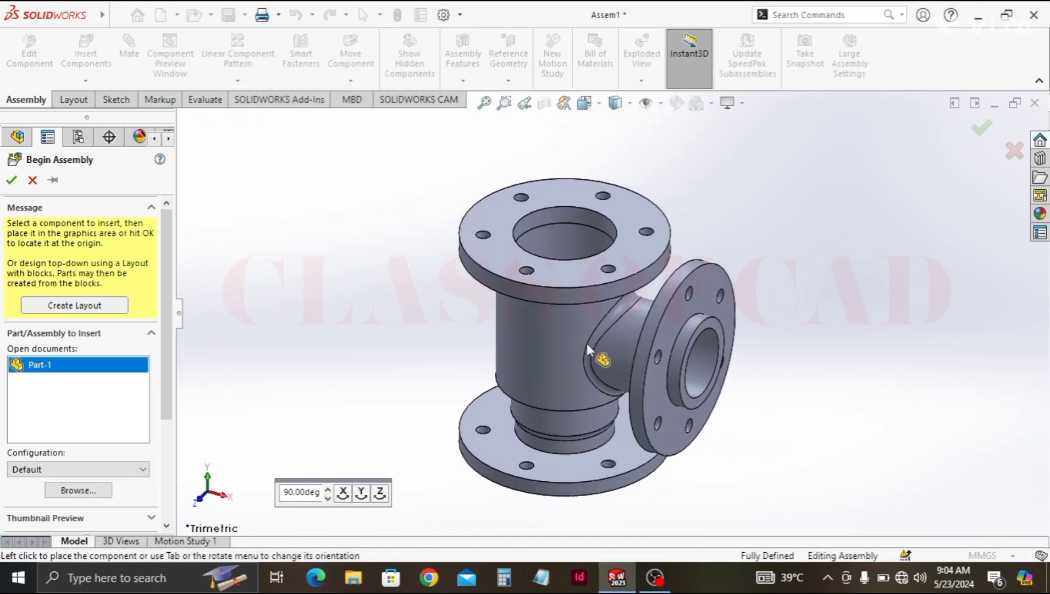
click(562, 332)
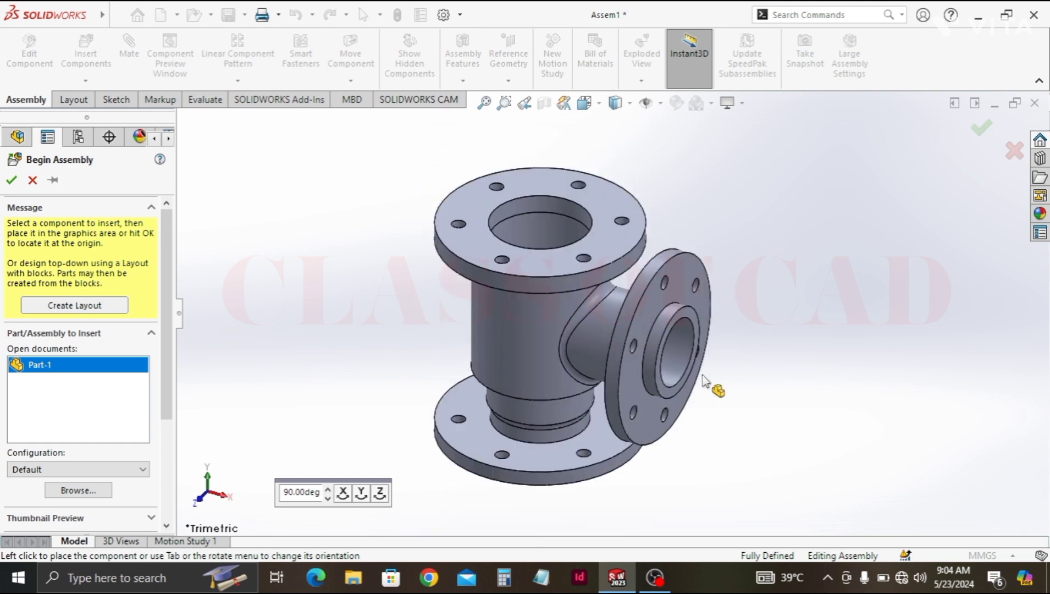
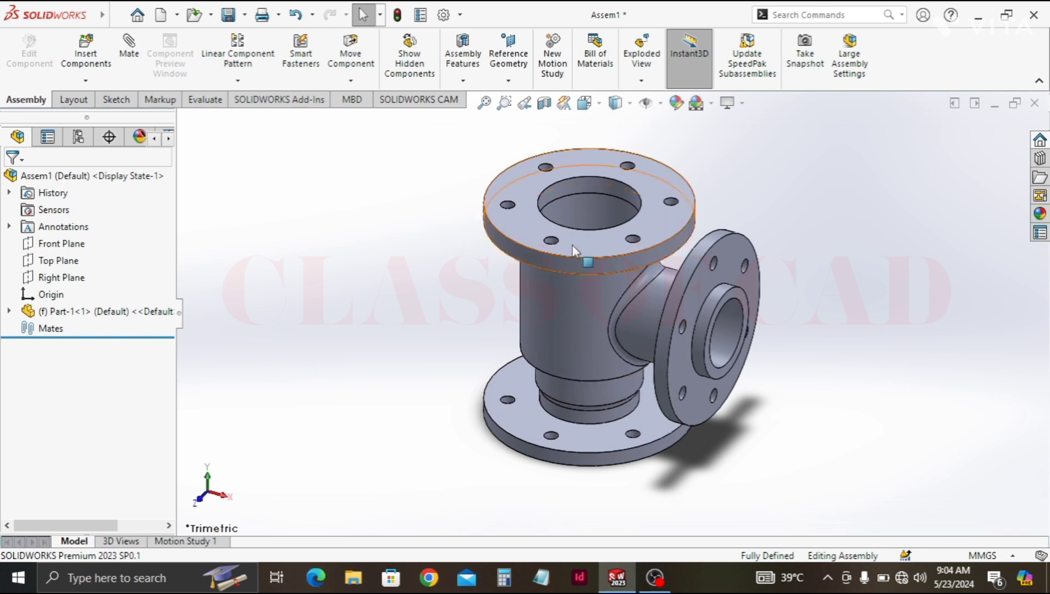
Step: Apply a planar section view of Part-1 along the Front Plane with a 32 mm offset to expose the bore
click(544, 104)
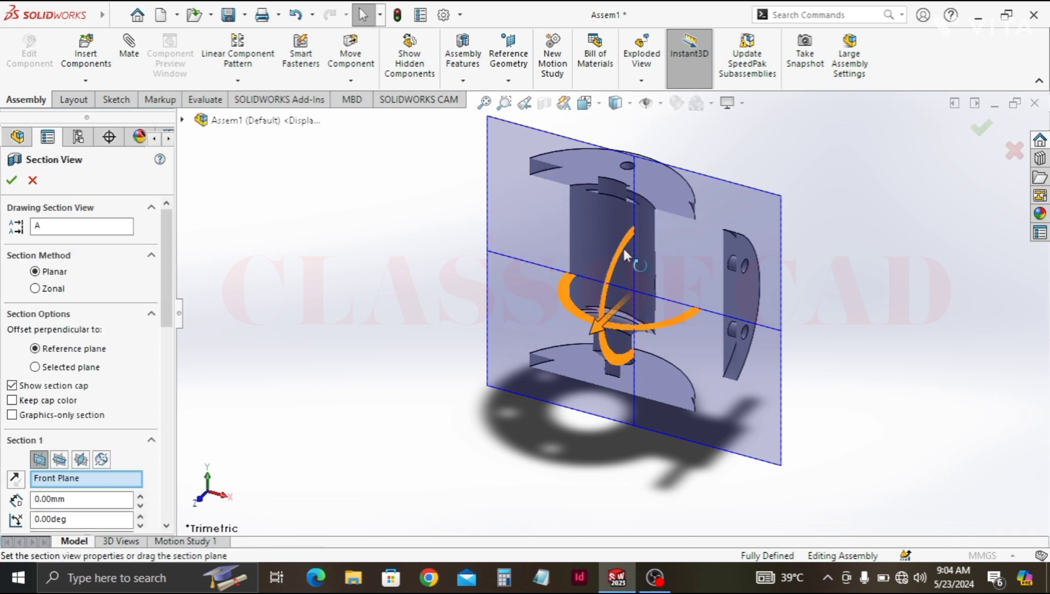
click(182, 119)
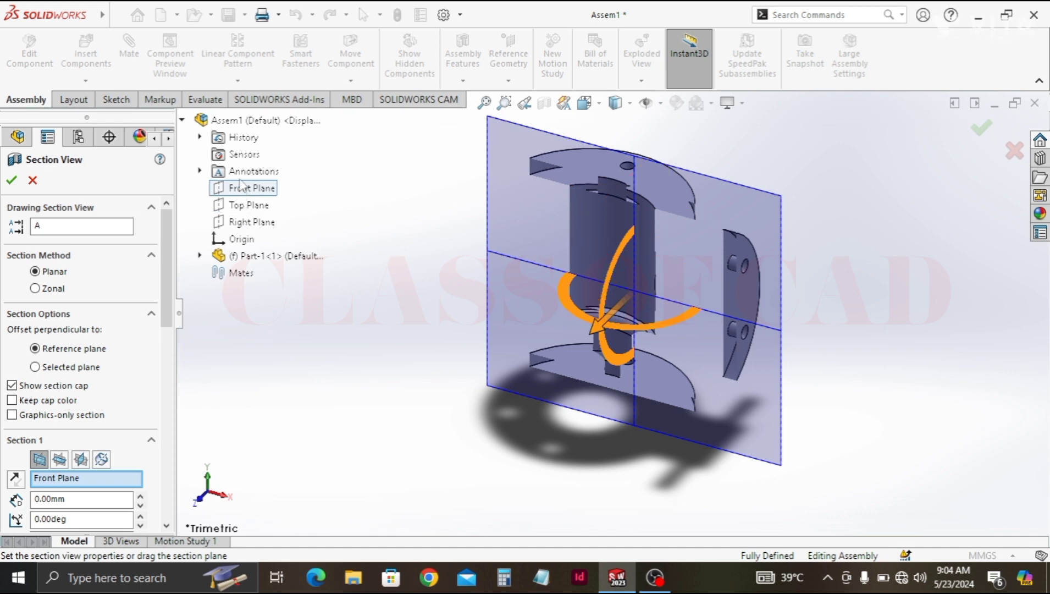
mouse_move(647, 394)
middle_down()
mouse_move(646, 439)
mouse_move(641, 389)
middle_up()
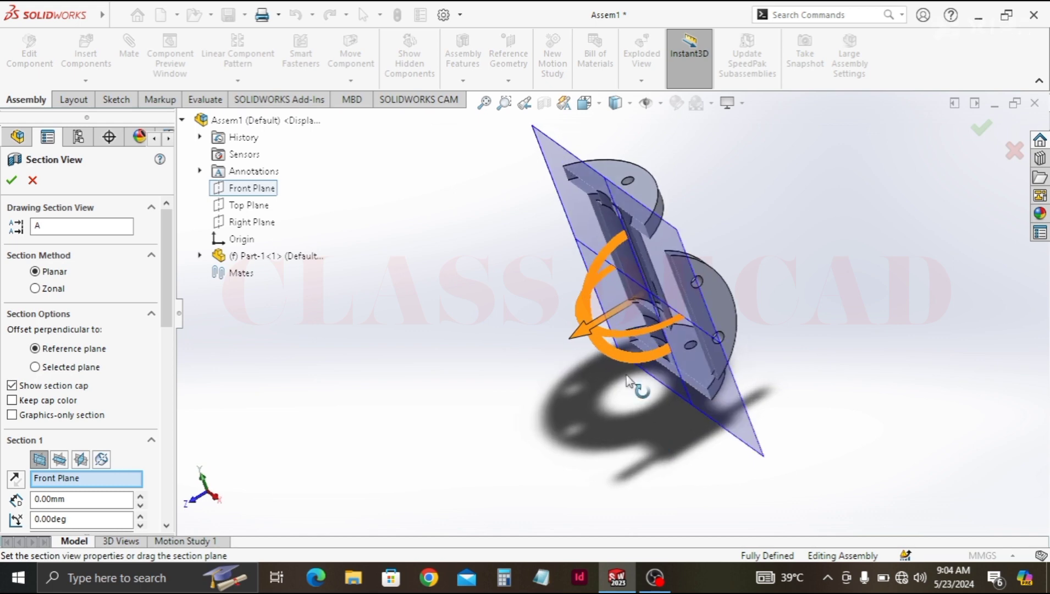
drag(580, 340, 569, 345)
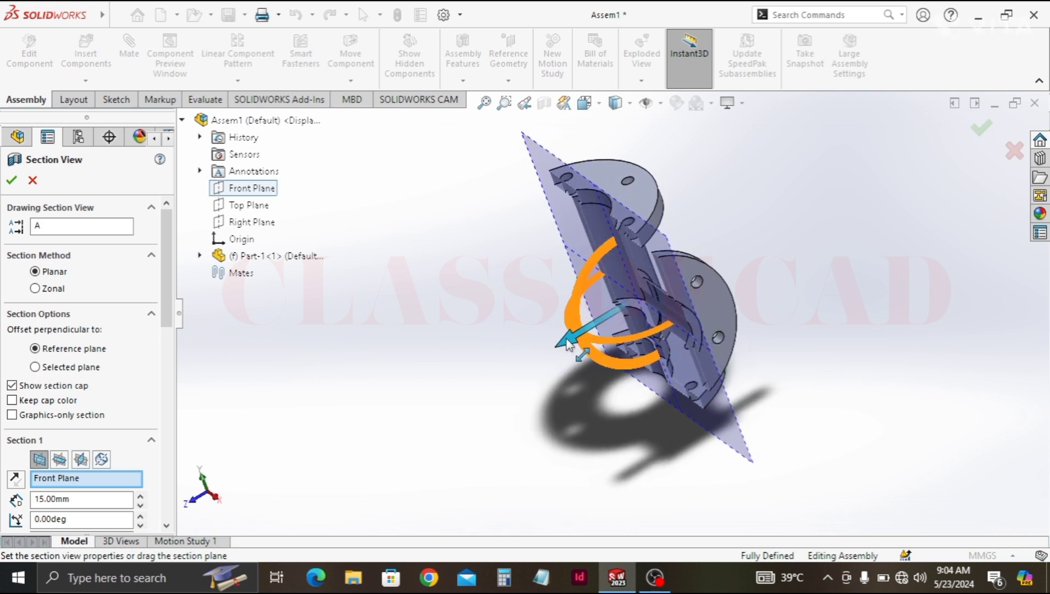
middle_drag(680, 400, 579, 412)
key(Escape)
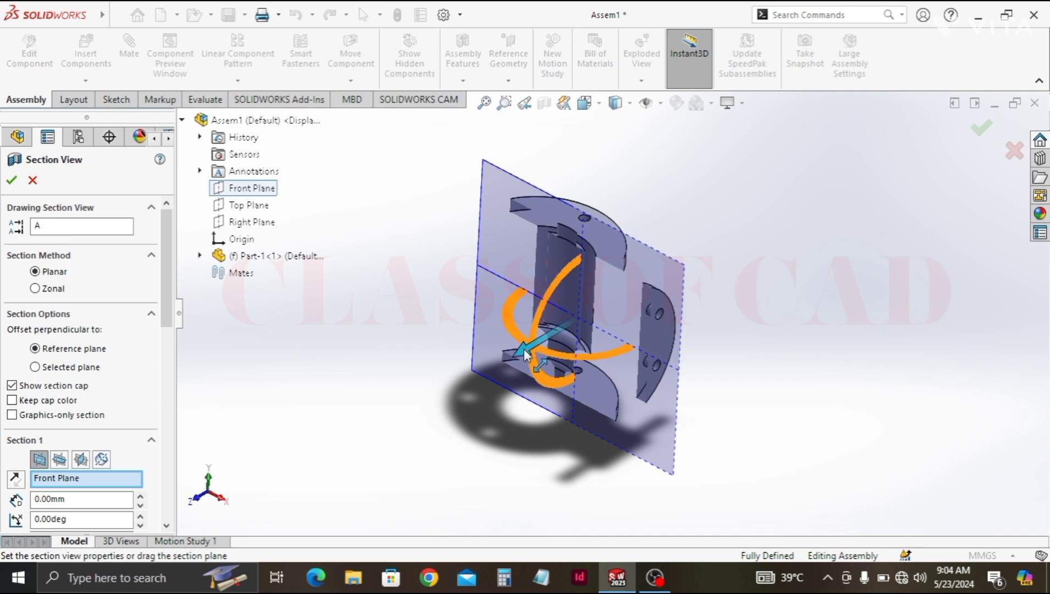
drag(525, 354, 506, 363)
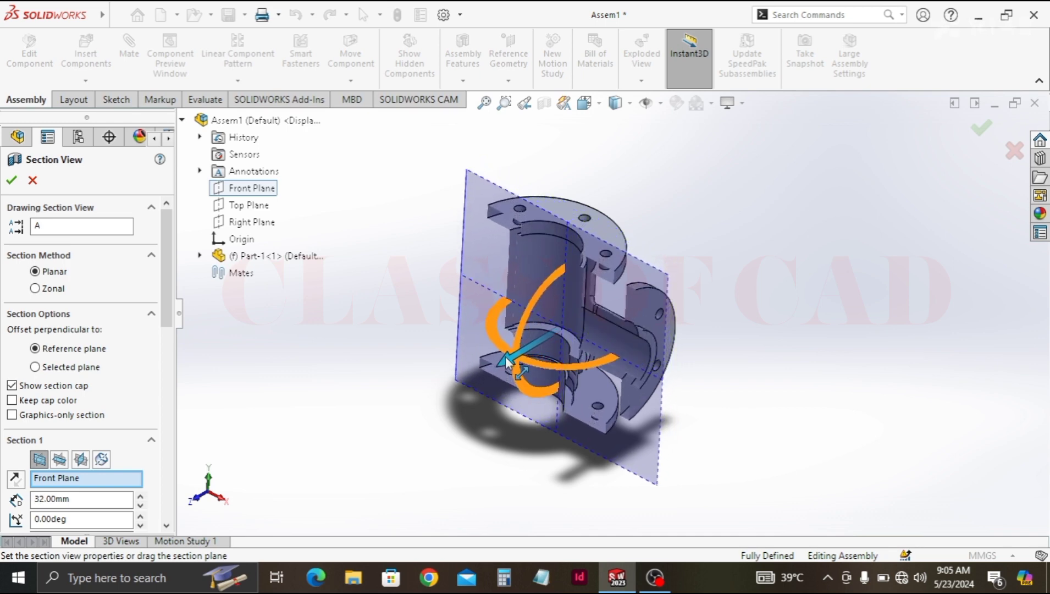
click(12, 181)
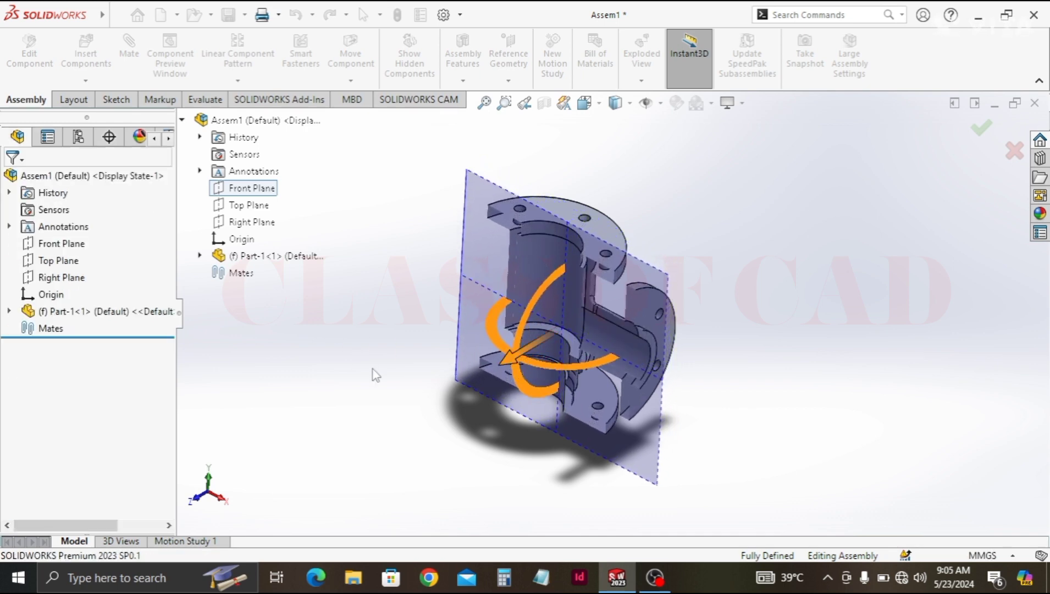
scroll(539, 344, down, 3)
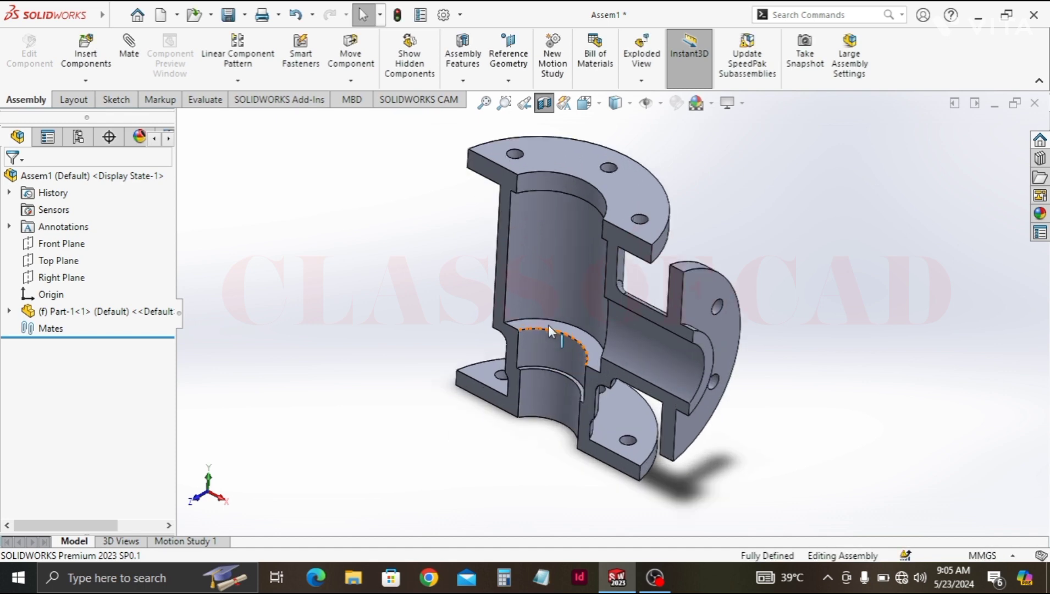
Step: Insert Part2 from the ZS Assembly folder and place it beside Part-1
click(99, 59)
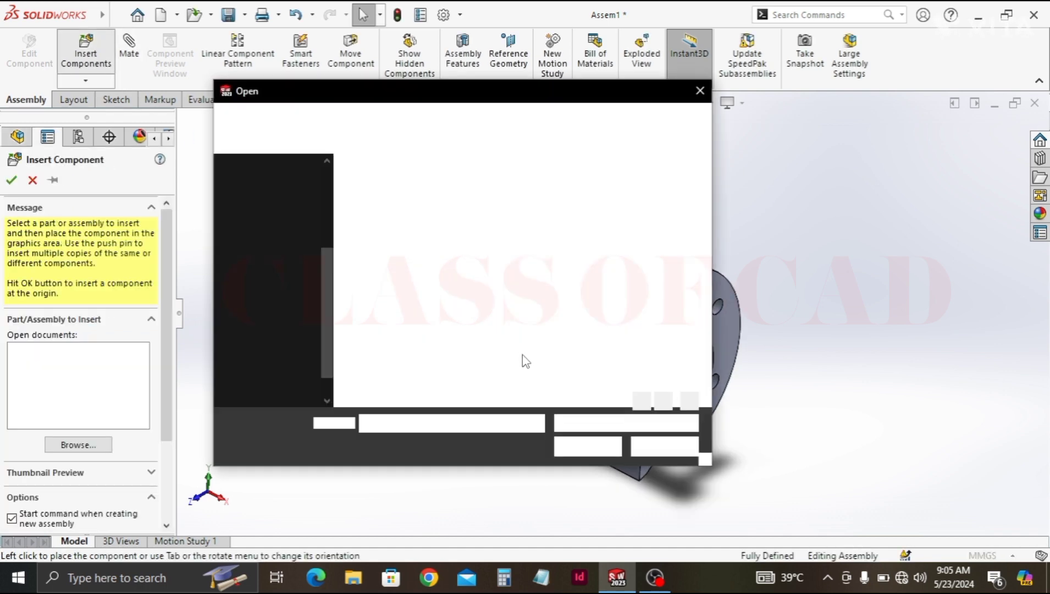
click(479, 227)
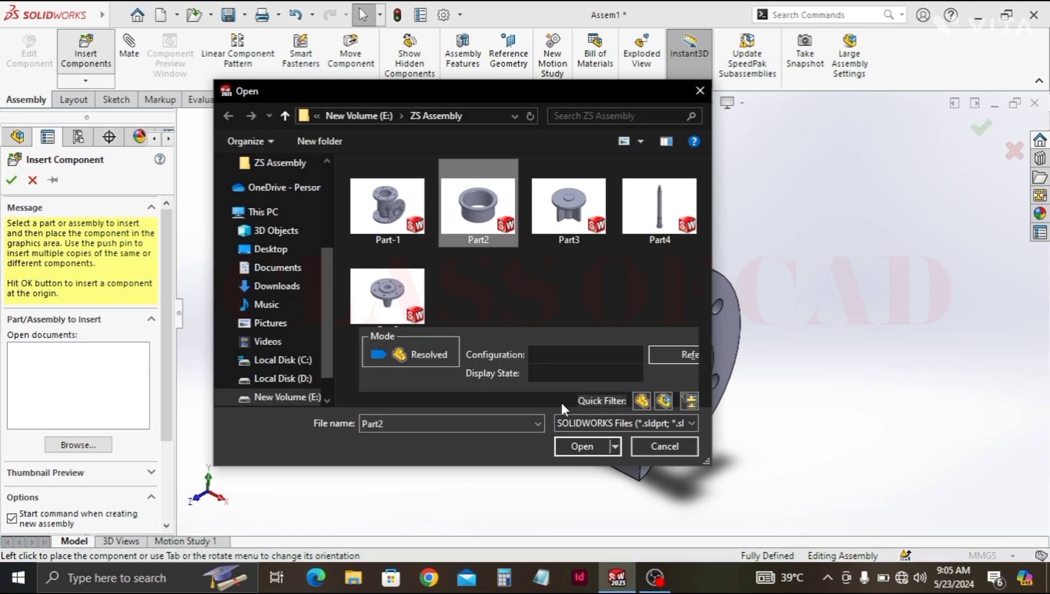
click(581, 446)
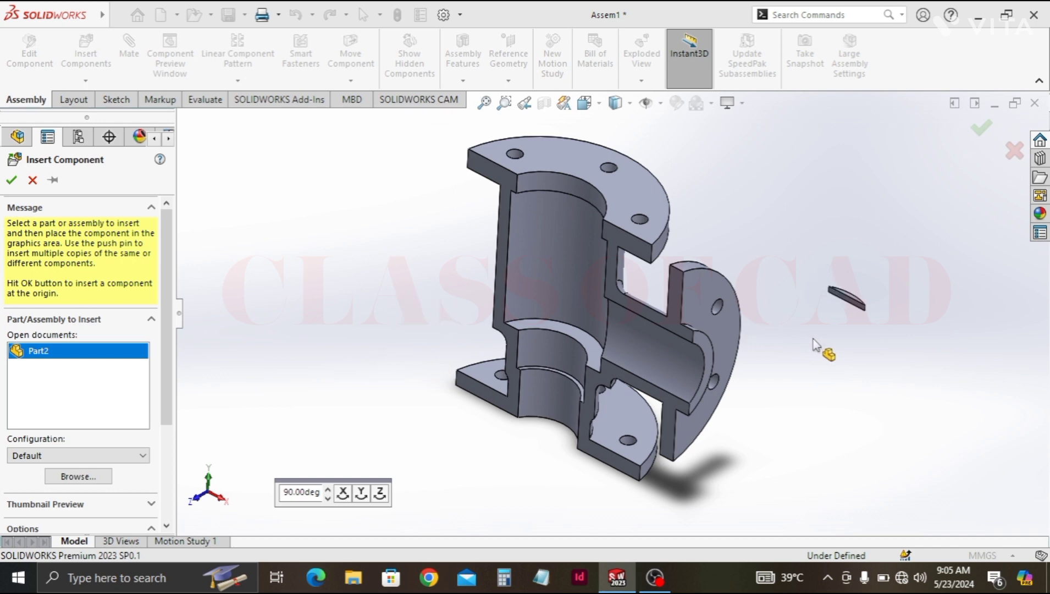
middle_drag(773, 368, 777, 334)
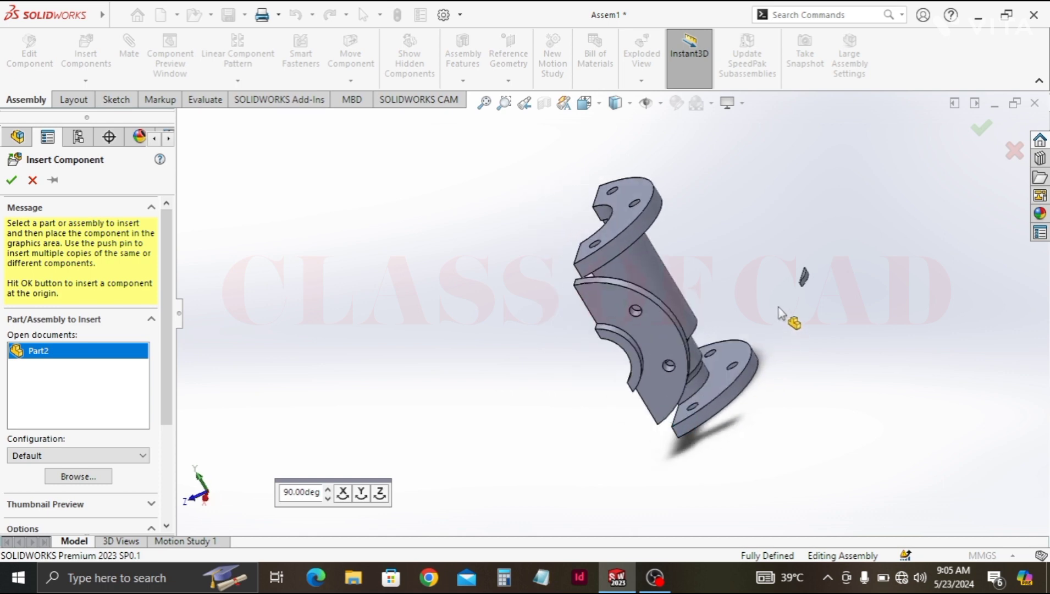
click(743, 334)
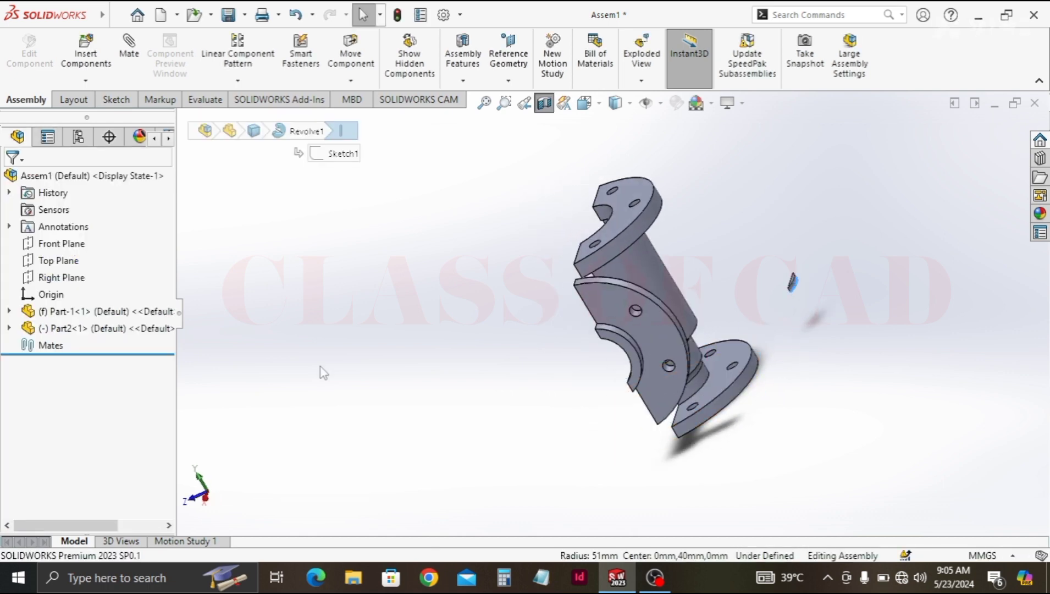
Step: Move Part2 along its Z axis to the front of Part-1 with the triad and turn off the section view
click(33, 329)
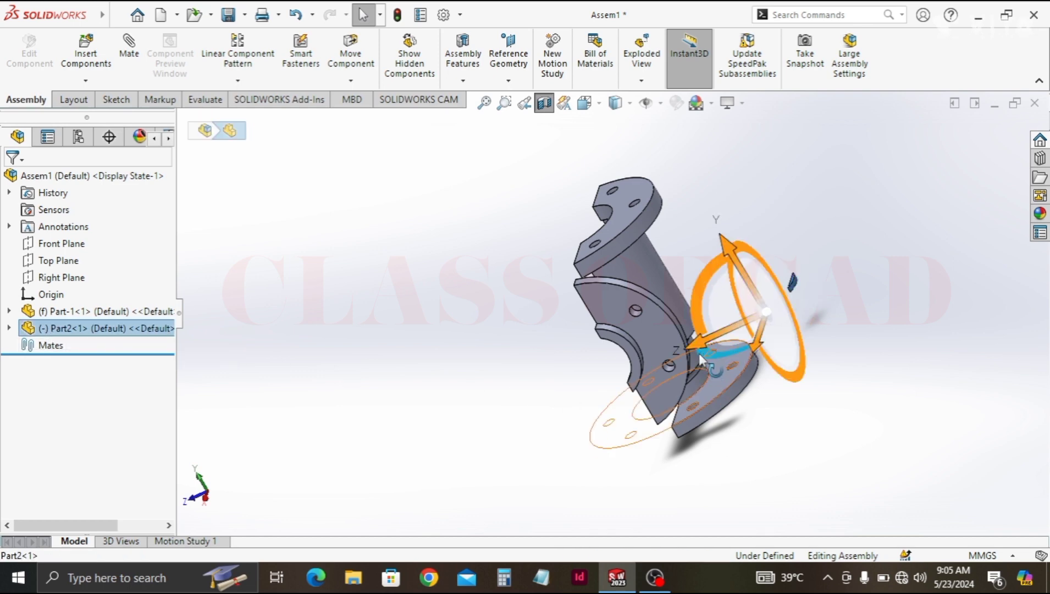
drag(686, 348, 755, 469)
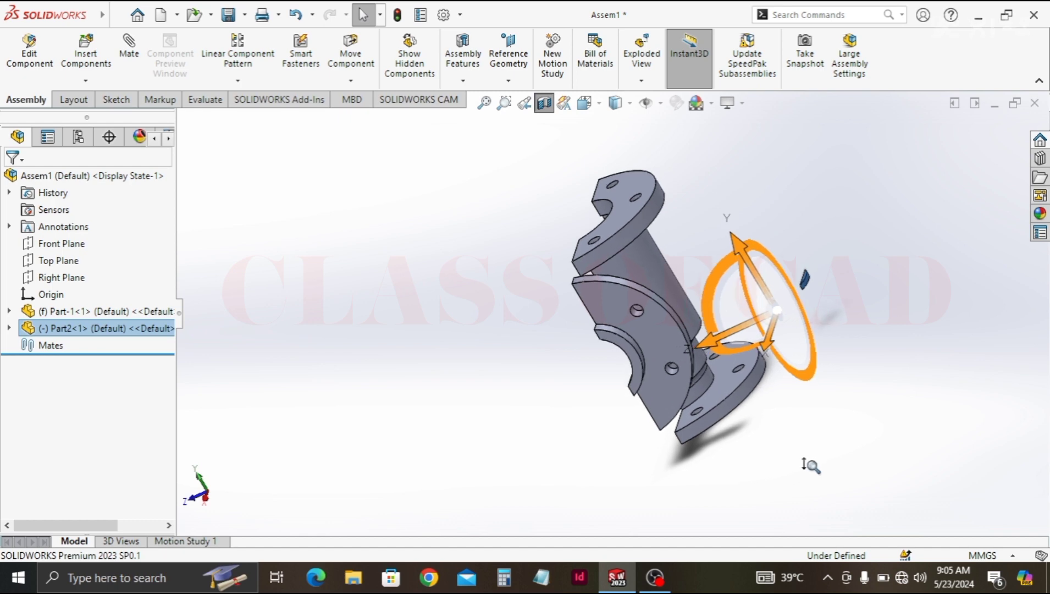
middle_drag(809, 462, 789, 471)
drag(624, 343, 435, 396)
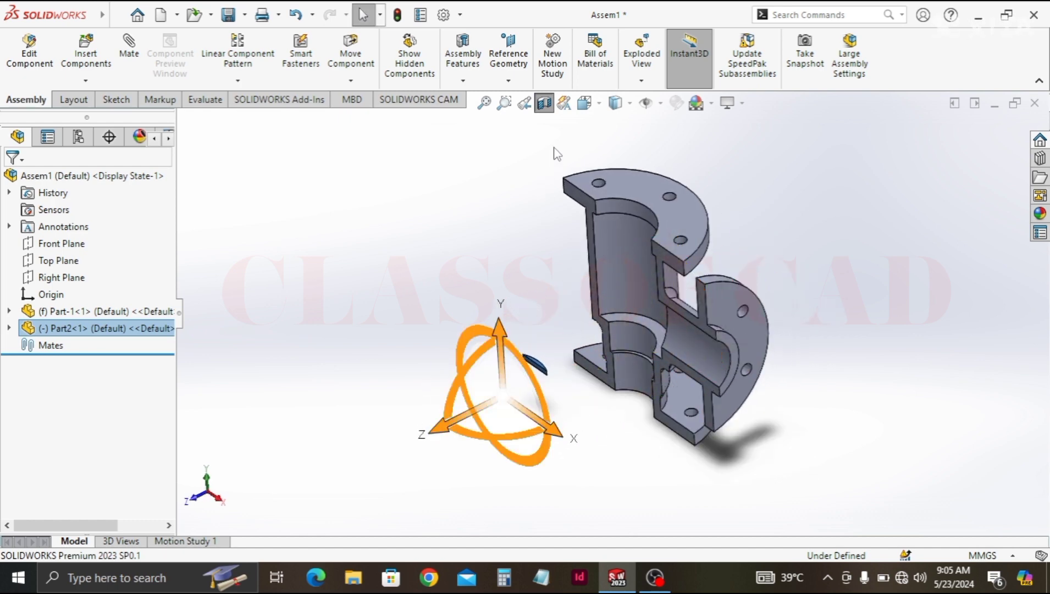
click(544, 104)
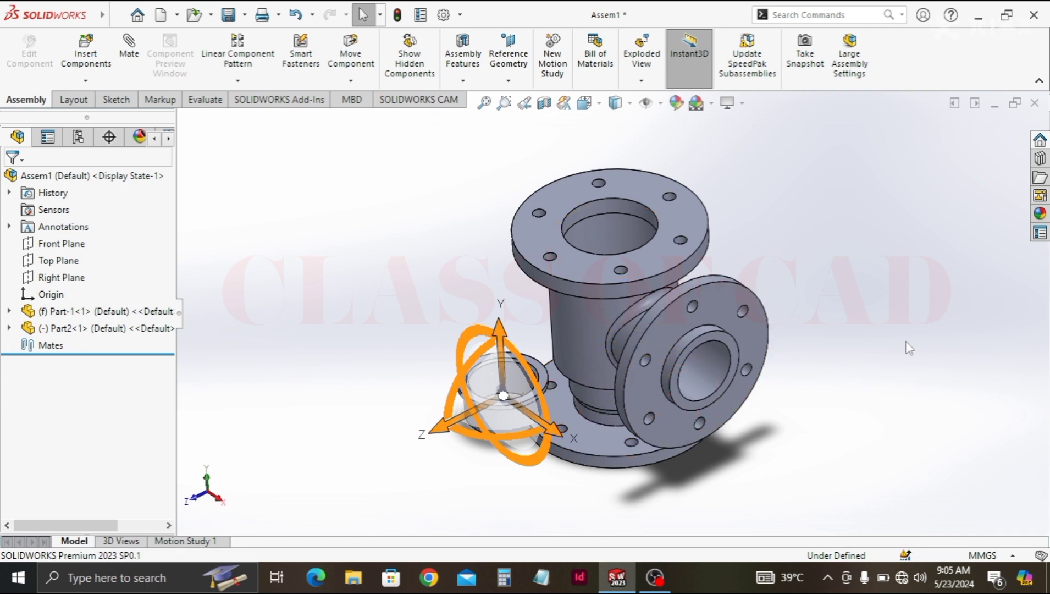
middle_drag(522, 429, 542, 357)
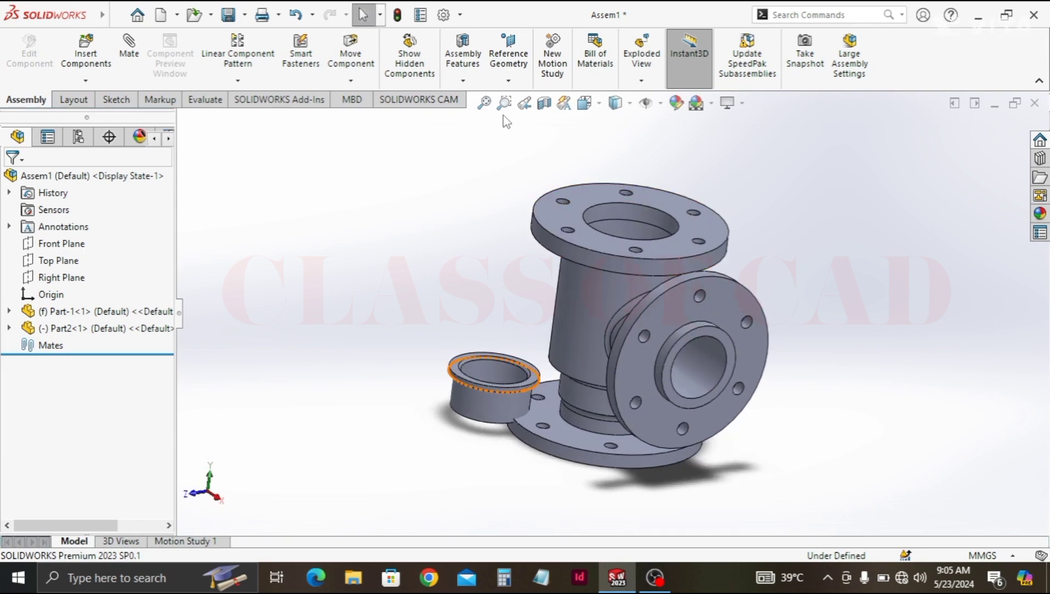
Step: Add a concentric mate between Part2's cylindrical face and the outer cylindrical face of Part-1's main body
click(130, 75)
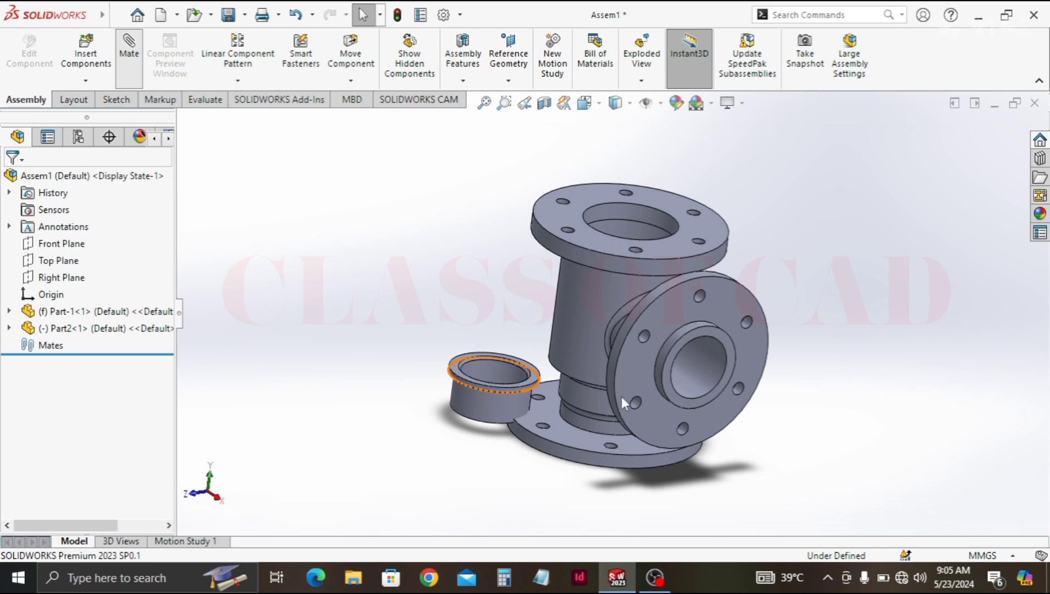
middle_drag(649, 341, 526, 328)
scroll(502, 343, down, 3)
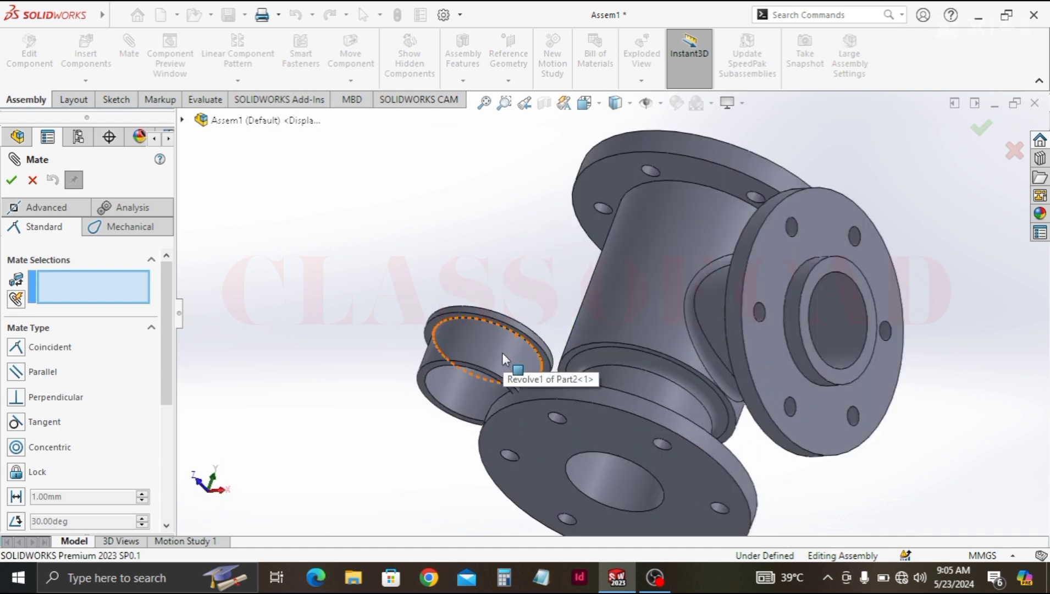
click(501, 352)
click(637, 311)
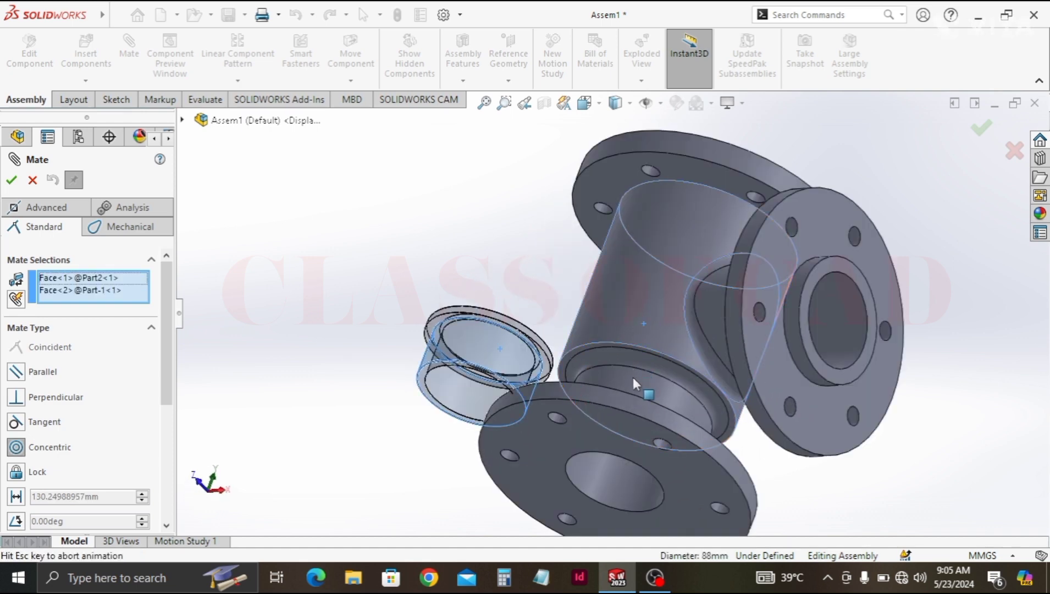
click(80, 290)
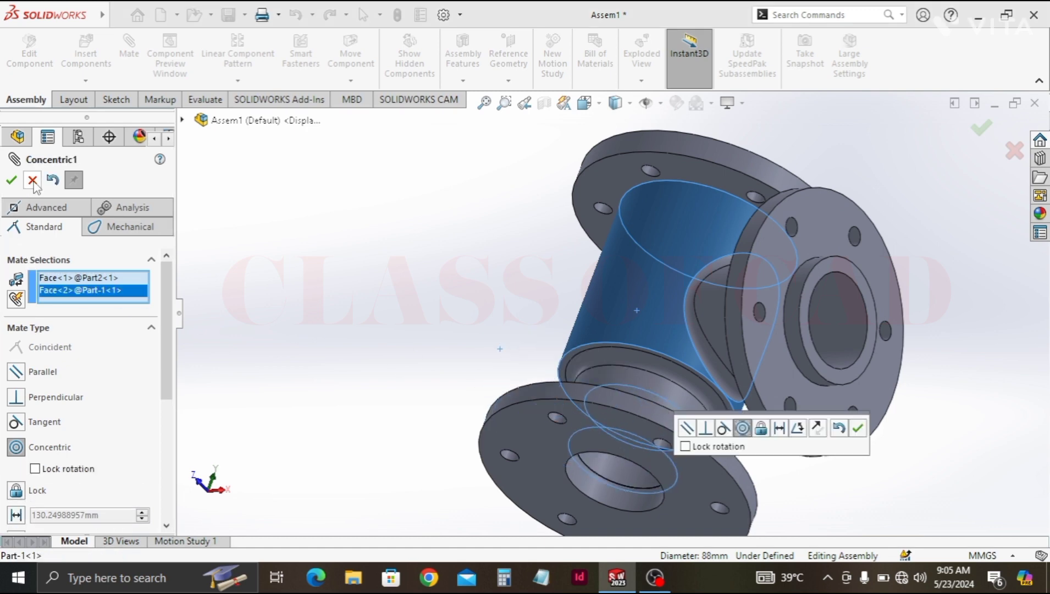
click(858, 428)
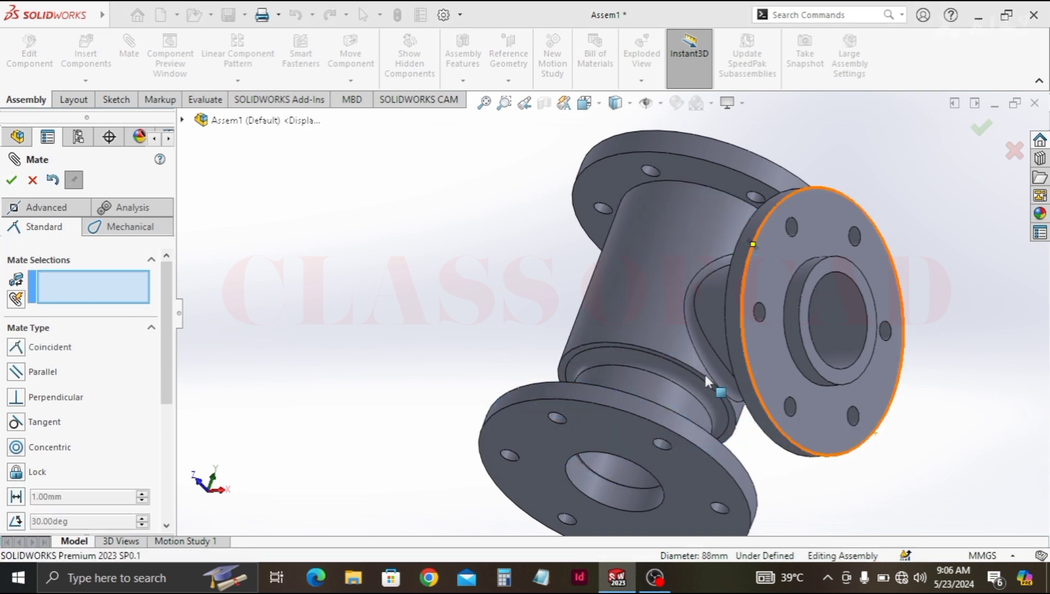
Step: Slide Part2 along the shared axis out of Part-1's bore, clear of the flange
middle_drag(709, 351, 695, 394)
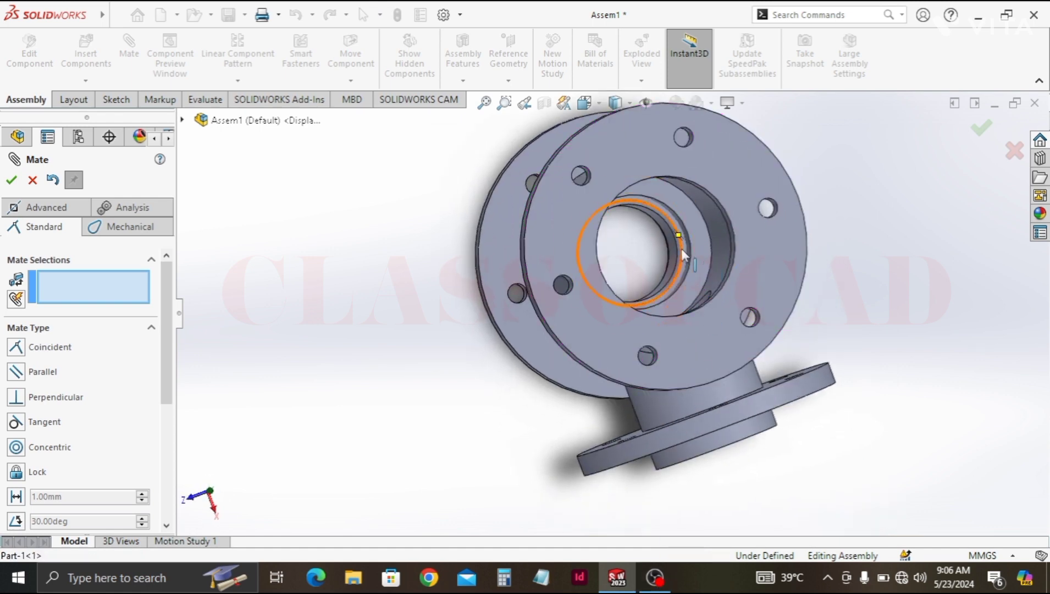
drag(681, 248, 906, 241)
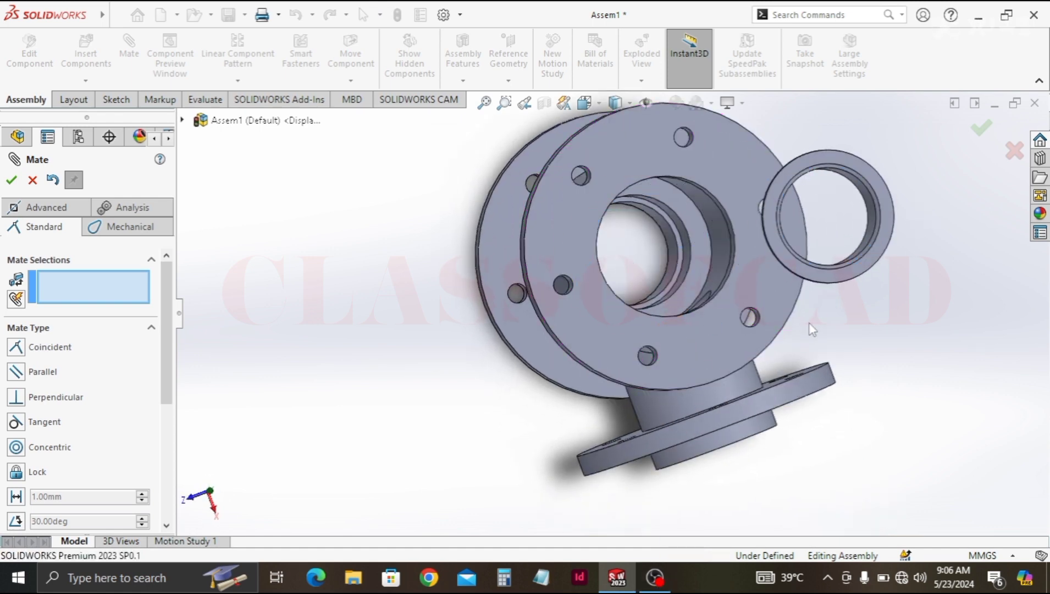
middle_drag(811, 329, 872, 300)
scroll(857, 297, down, 5)
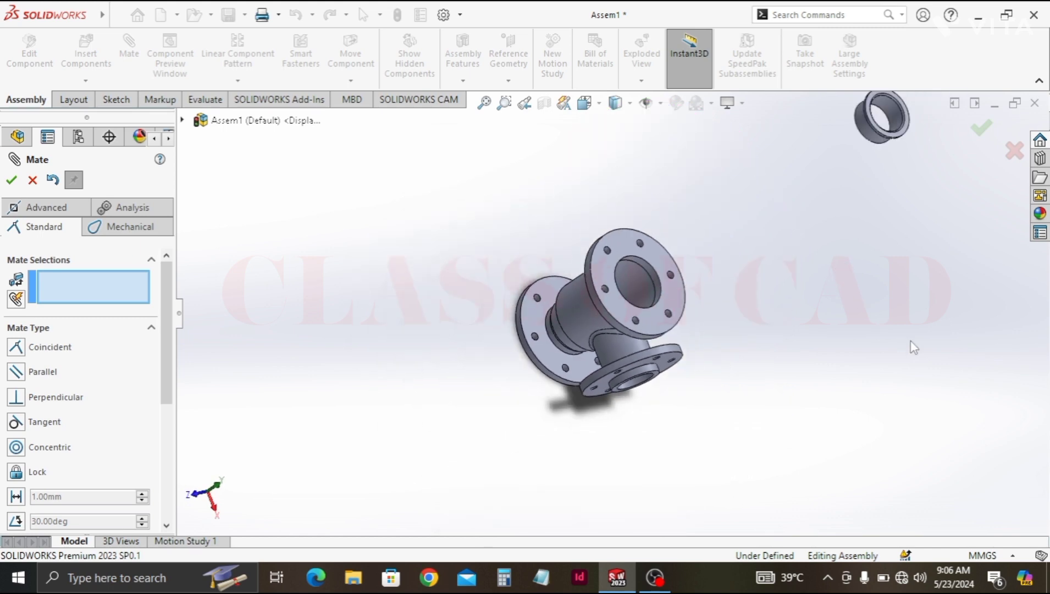
Step: Add a coincident mate between the underside of Part2's collar and the ledge inside Part-1's bore
middle_drag(914, 346, 849, 174)
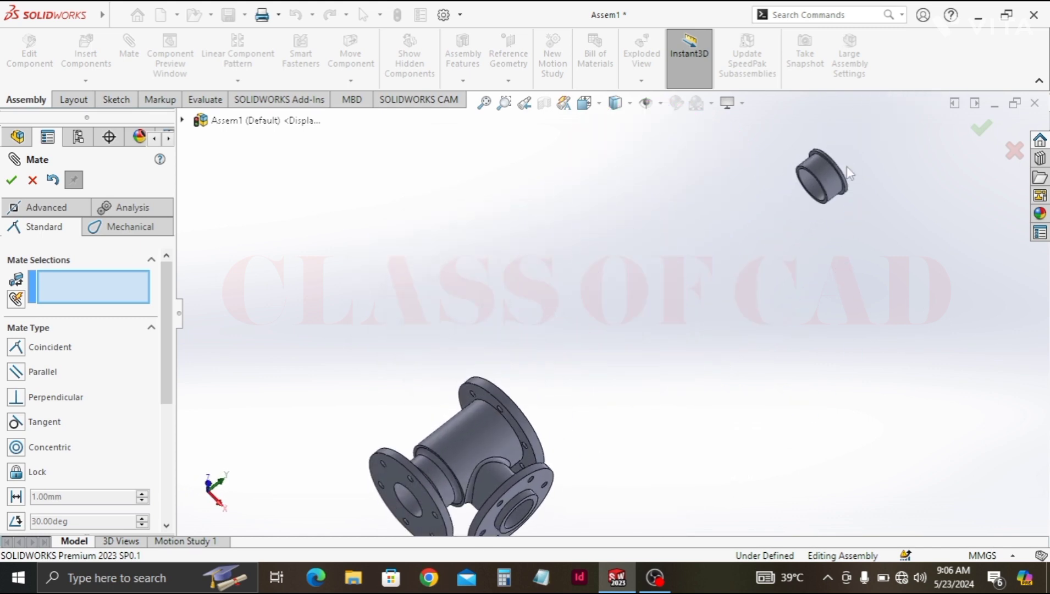
scroll(849, 173, down, 6)
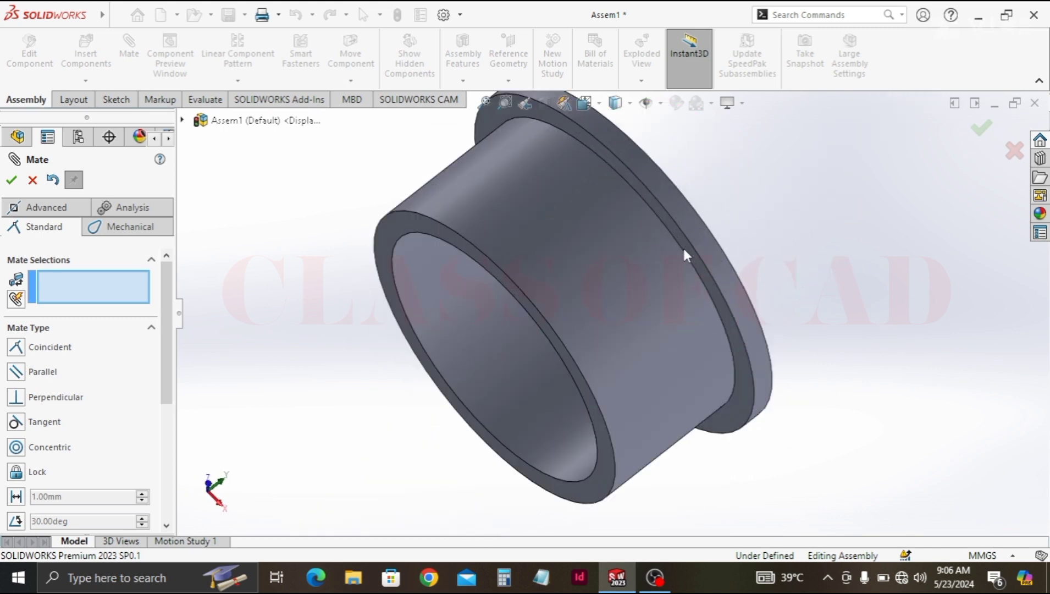
click(684, 253)
scroll(694, 274, up, 8)
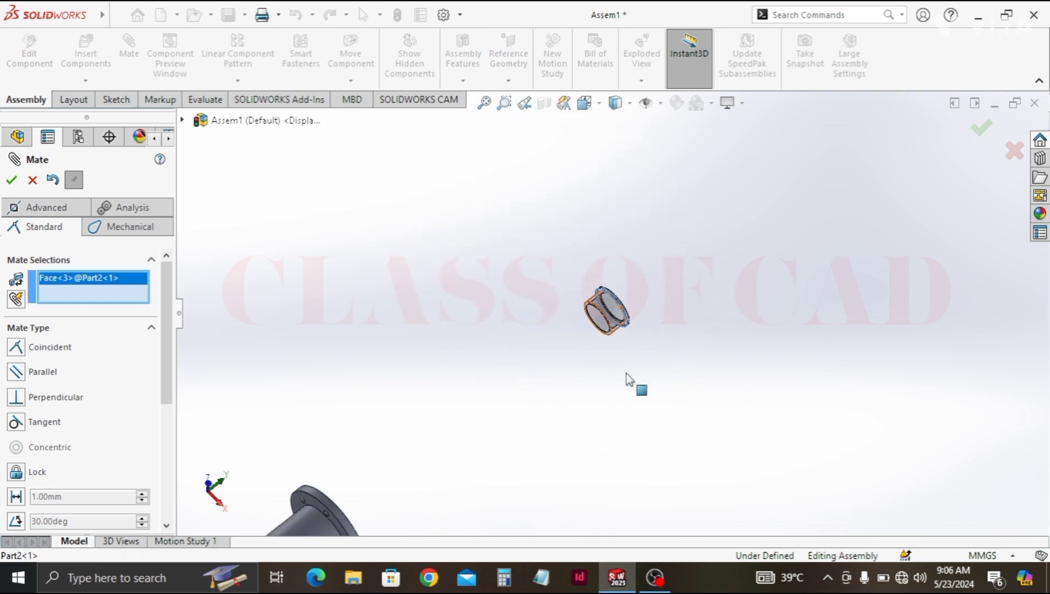
mouse_move(629, 379)
middle_down()
mouse_move(487, 478)
mouse_move(647, 375)
middle_up()
scroll(581, 343, down, 3)
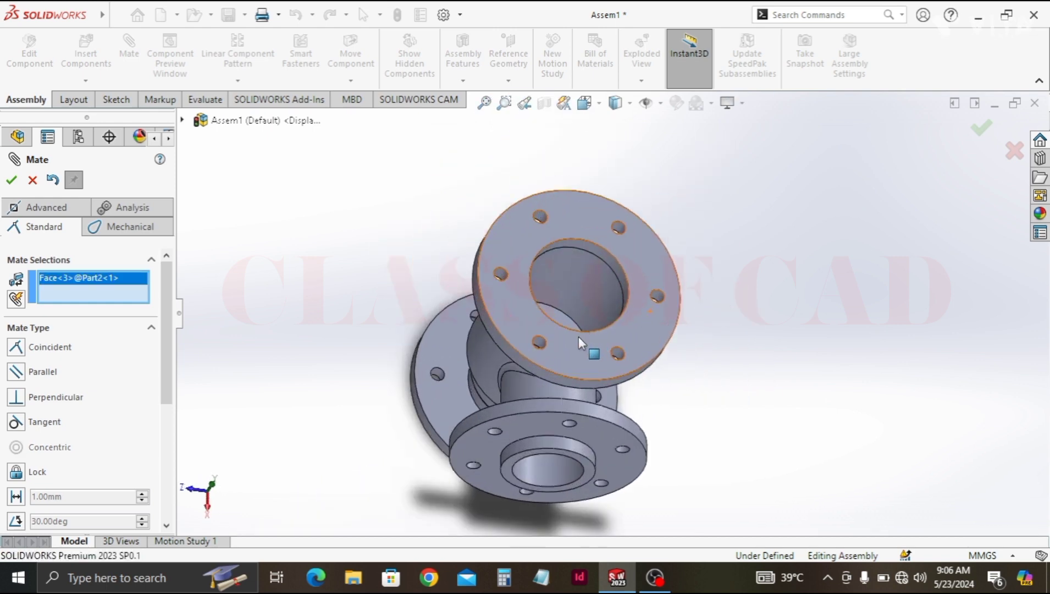
scroll(581, 343, down, 3)
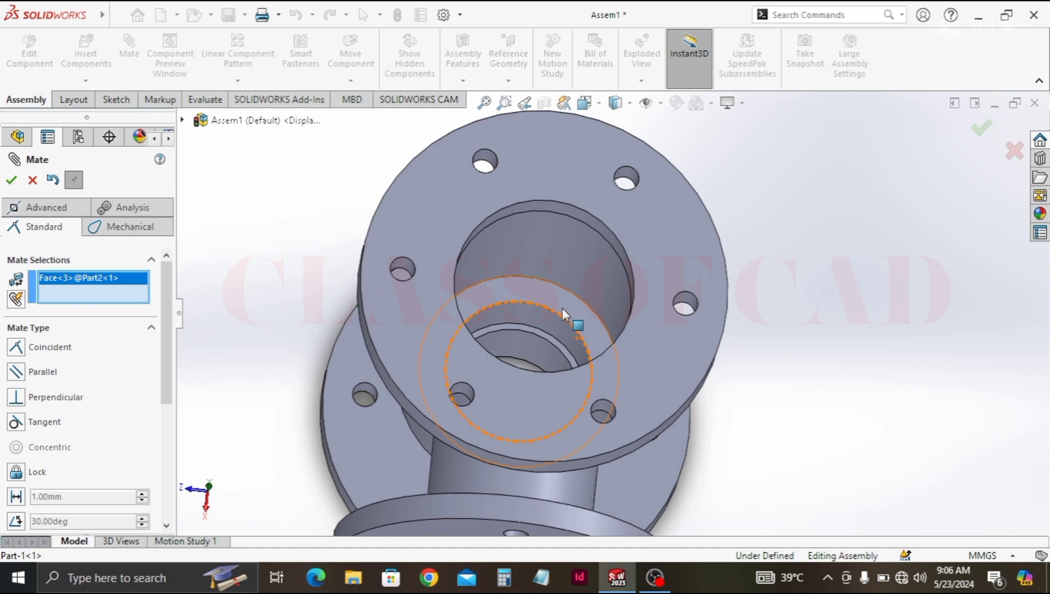
click(562, 308)
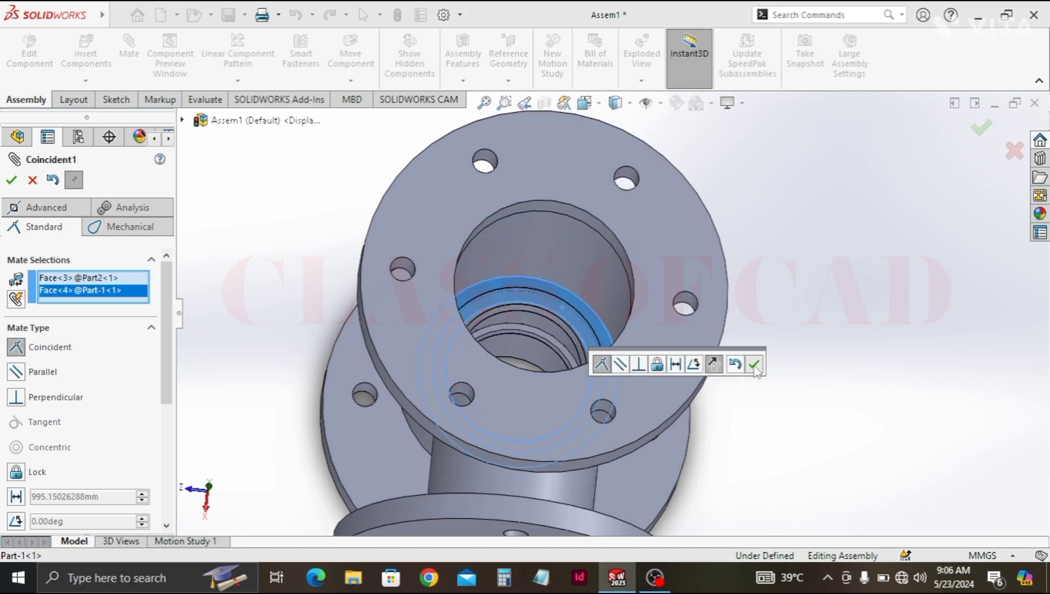
click(754, 364)
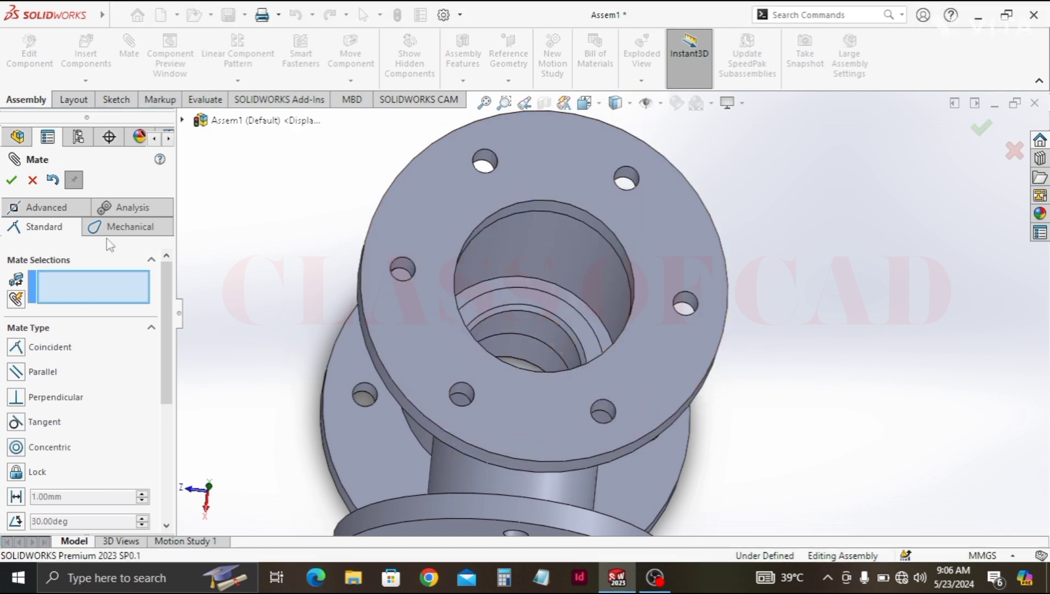
click(11, 180)
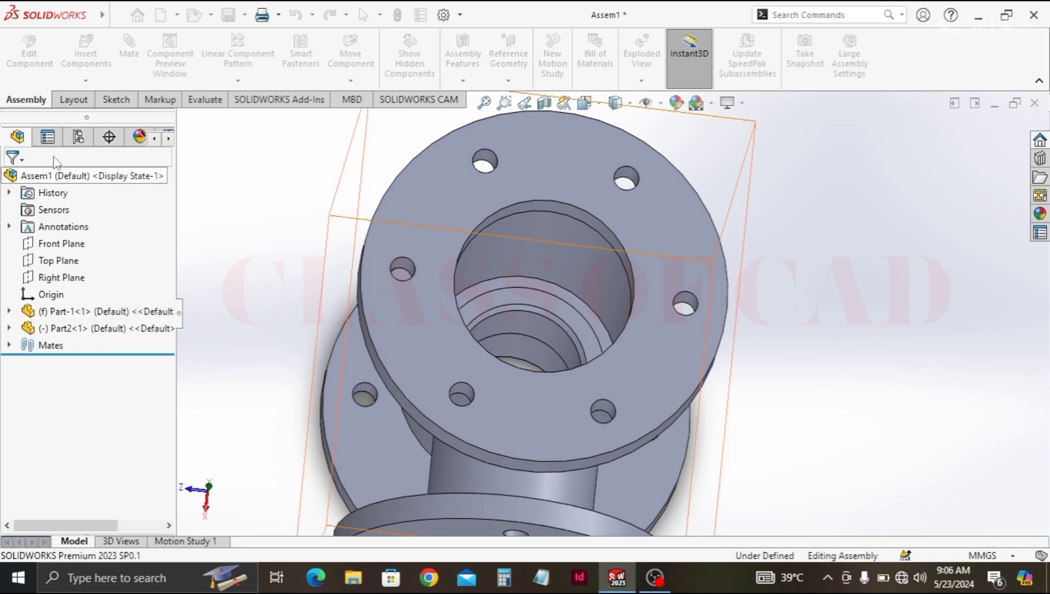
Step: Insert Part3 from the ZS Assembly folder and place it beside Part-1's flange
click(100, 65)
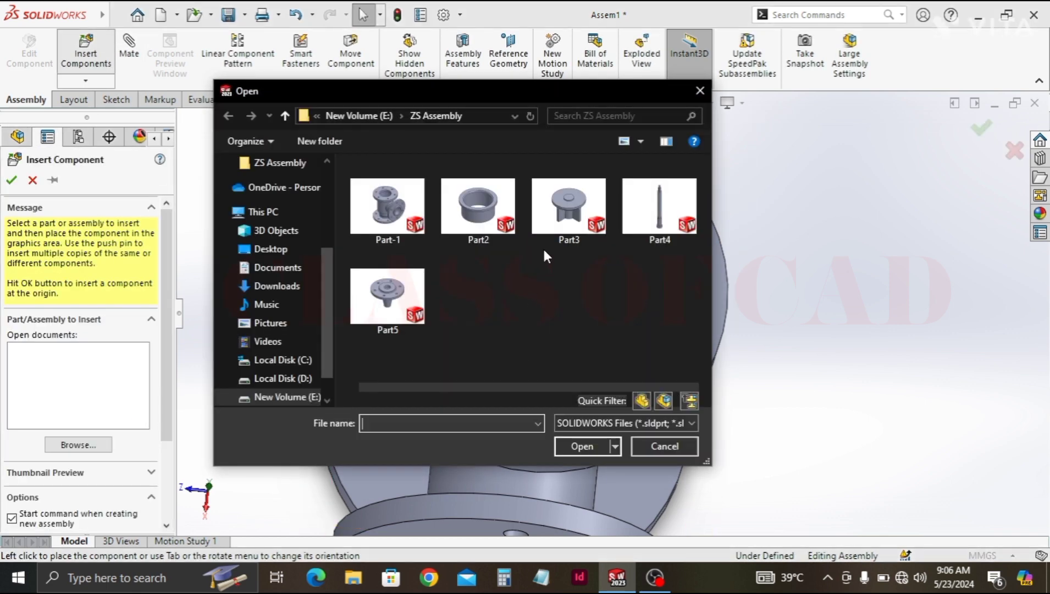
click(568, 216)
click(581, 446)
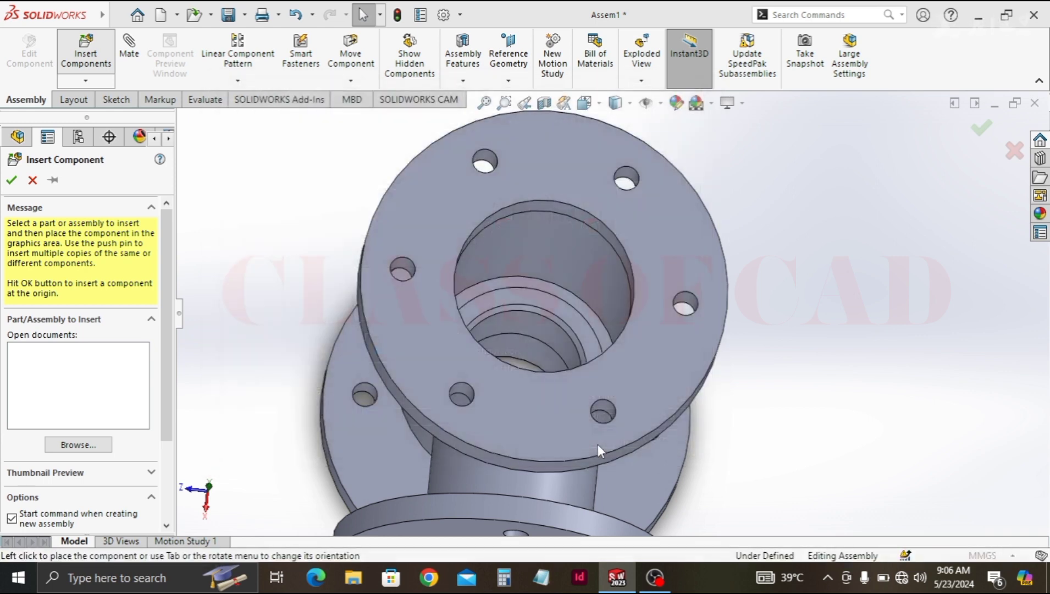
click(843, 305)
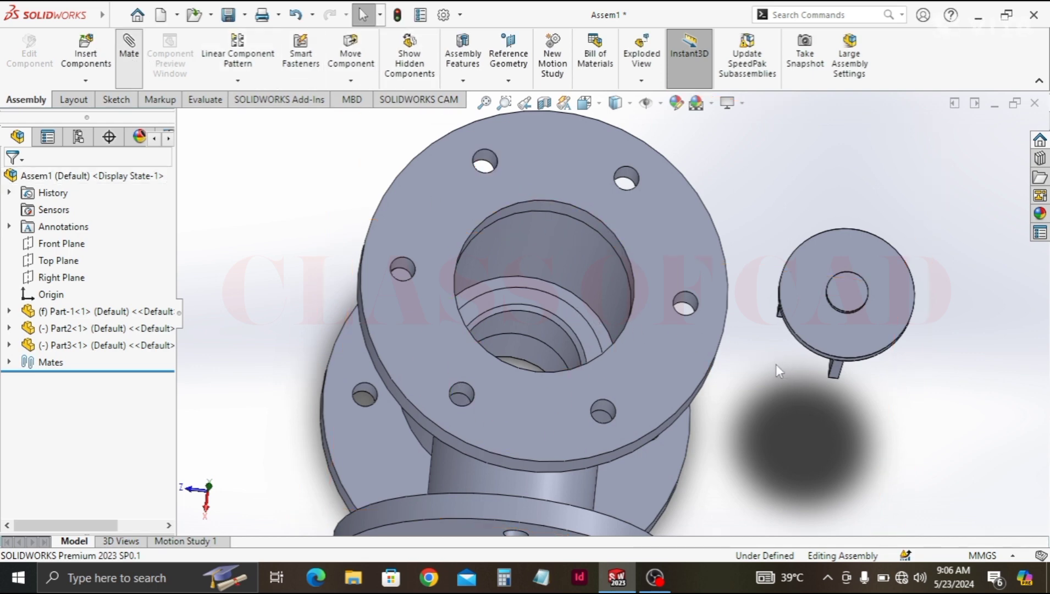
Step: Add a coincident mate between Part2's inner circular edge and the lower circular edge of Part3's disc
key(m)
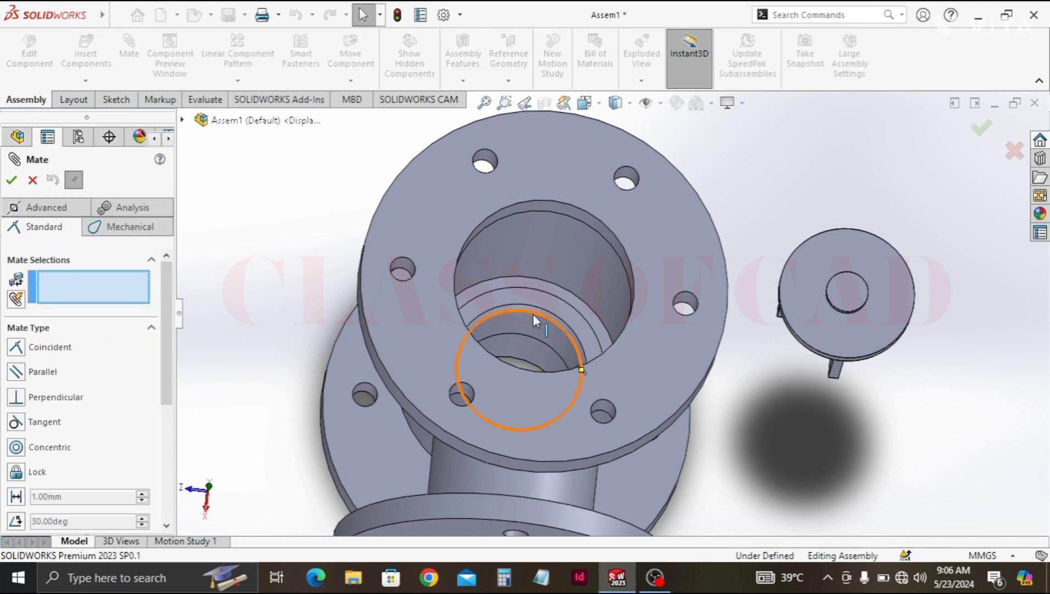
click(532, 311)
middle_drag(748, 388, 737, 416)
scroll(684, 425, down, 2)
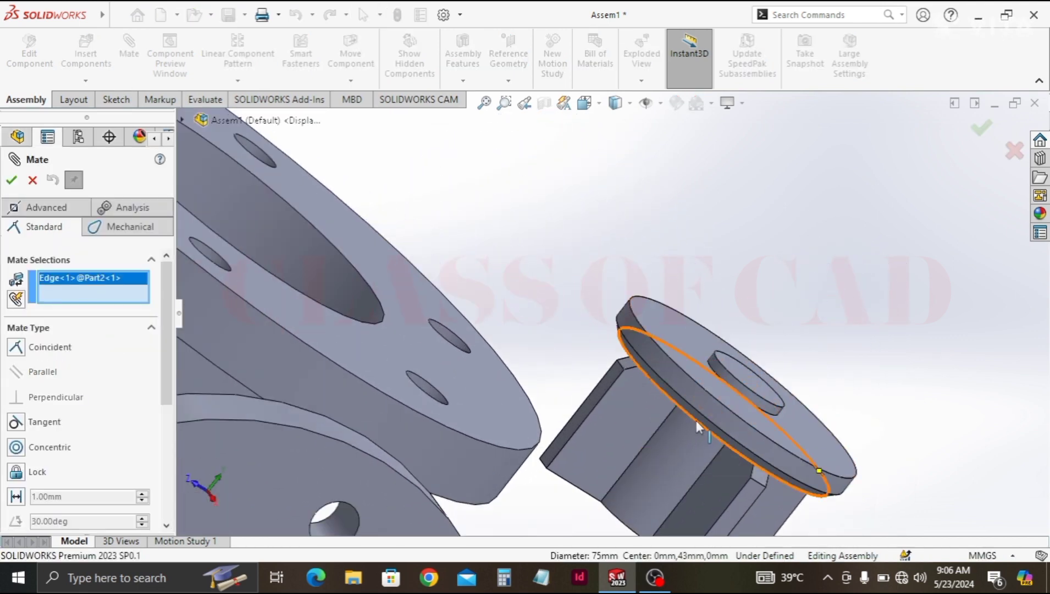
click(695, 420)
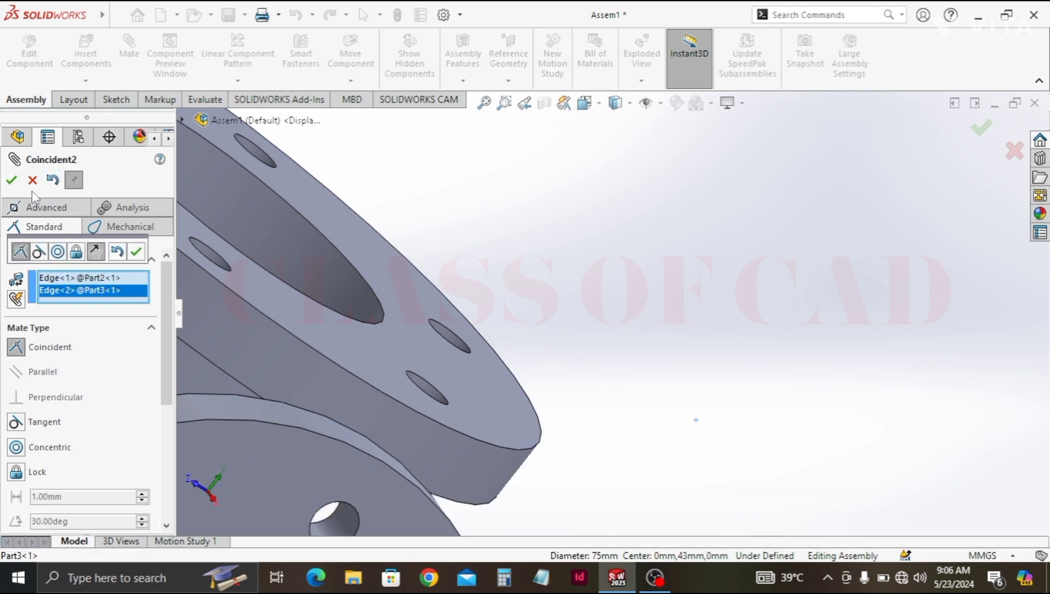
key(Return)
scroll(653, 363, up, 2)
scroll(656, 364, up, 3)
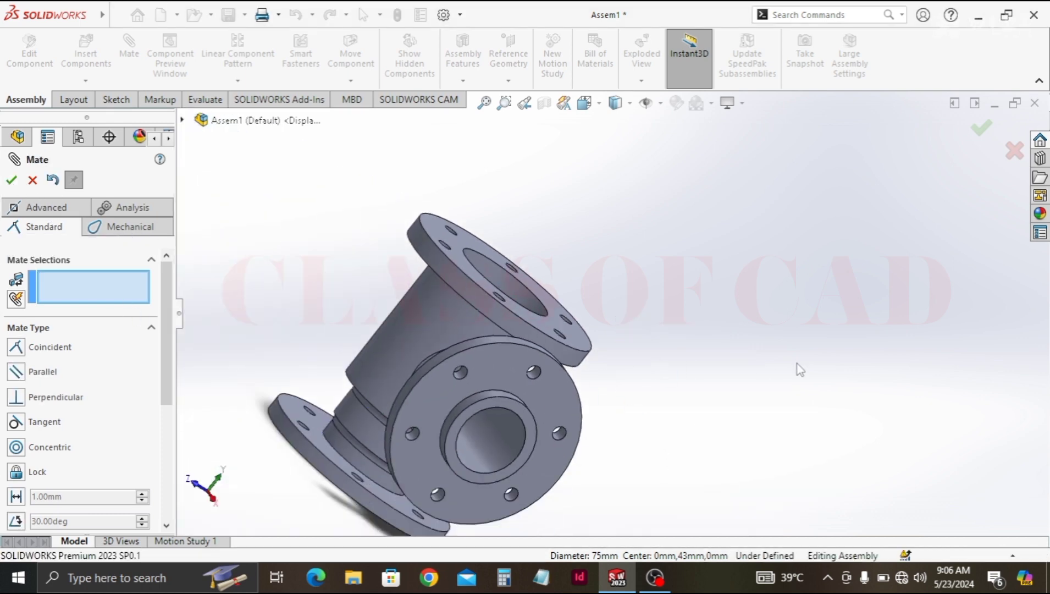
middle_drag(796, 367, 667, 375)
middle_drag(633, 381, 787, 360)
scroll(758, 413, down, 6)
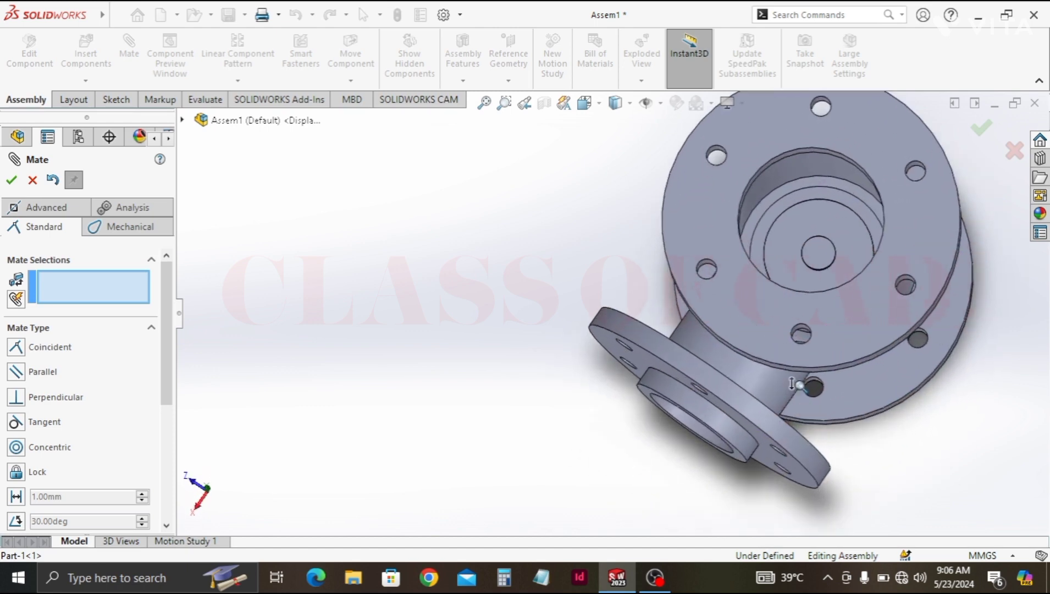
middle_drag(763, 419, 519, 347)
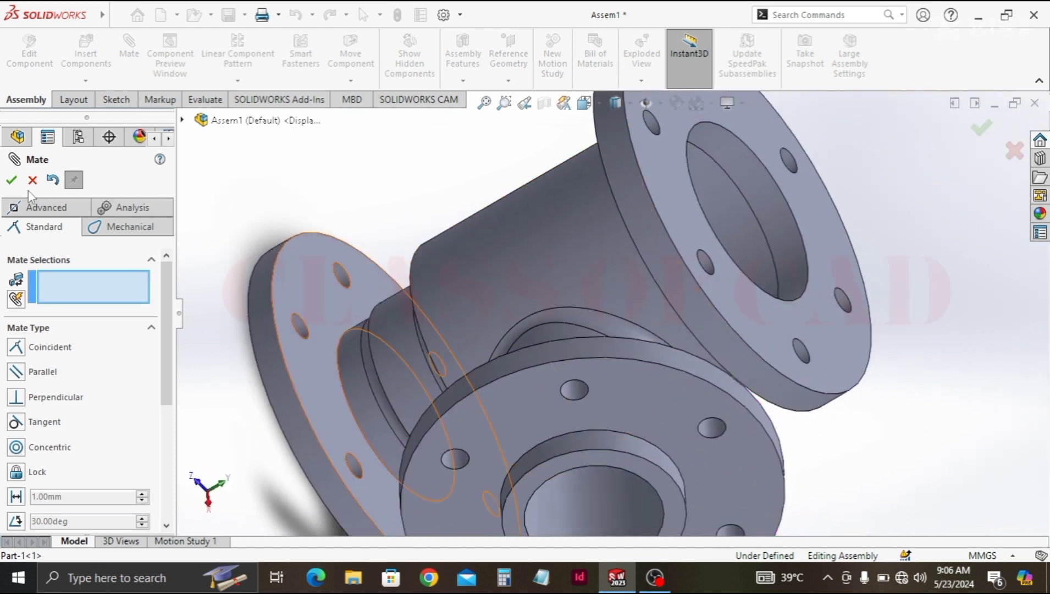
key(Escape)
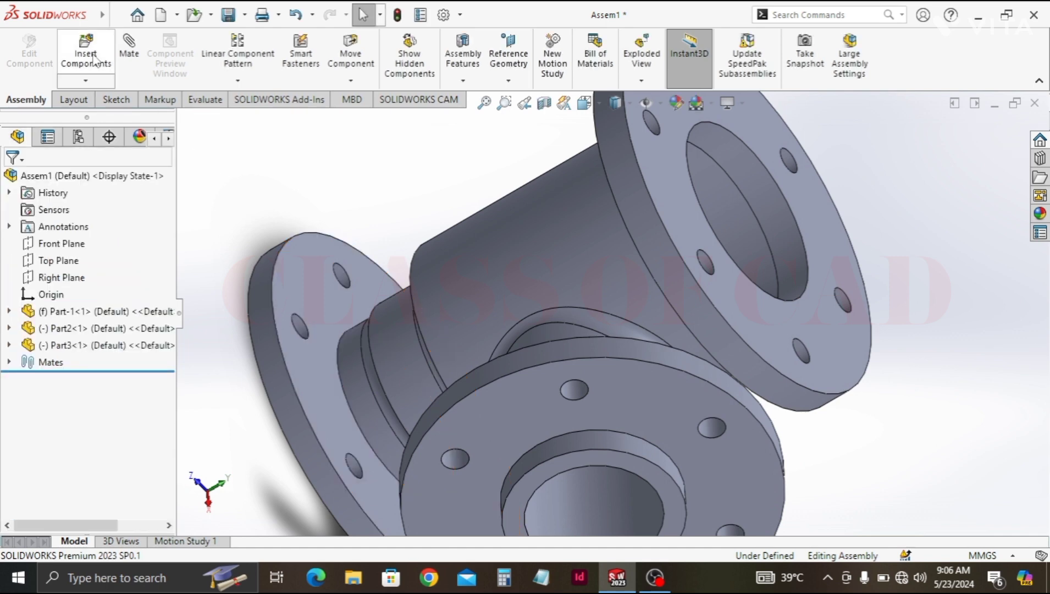
Step: Insert Part4 from the ZS Assembly folder and place it beside Part-1
click(86, 55)
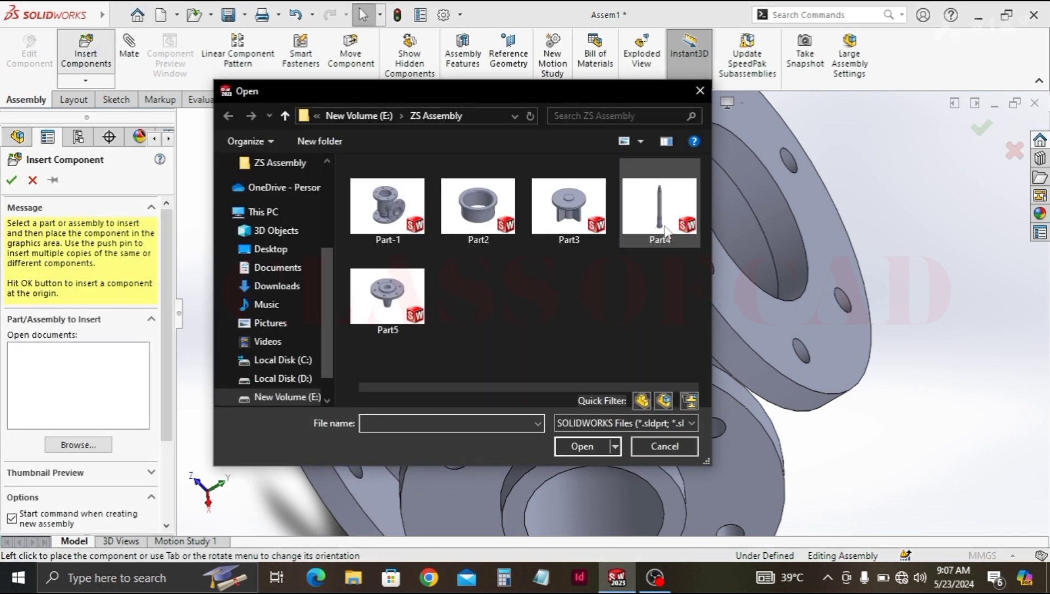
click(667, 230)
click(588, 443)
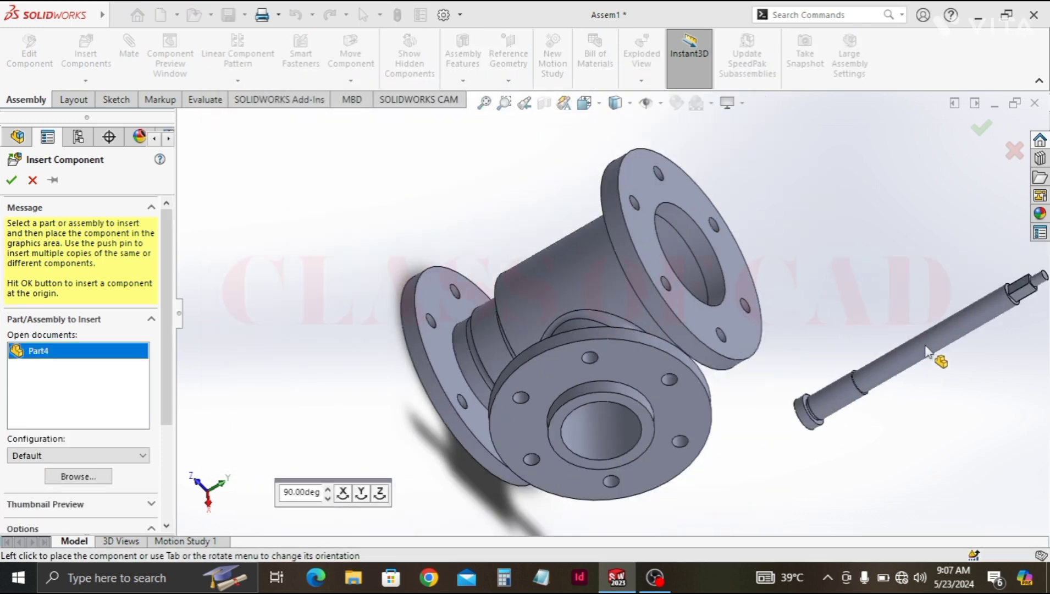
click(925, 351)
middle_drag(738, 436, 688, 365)
key(f)
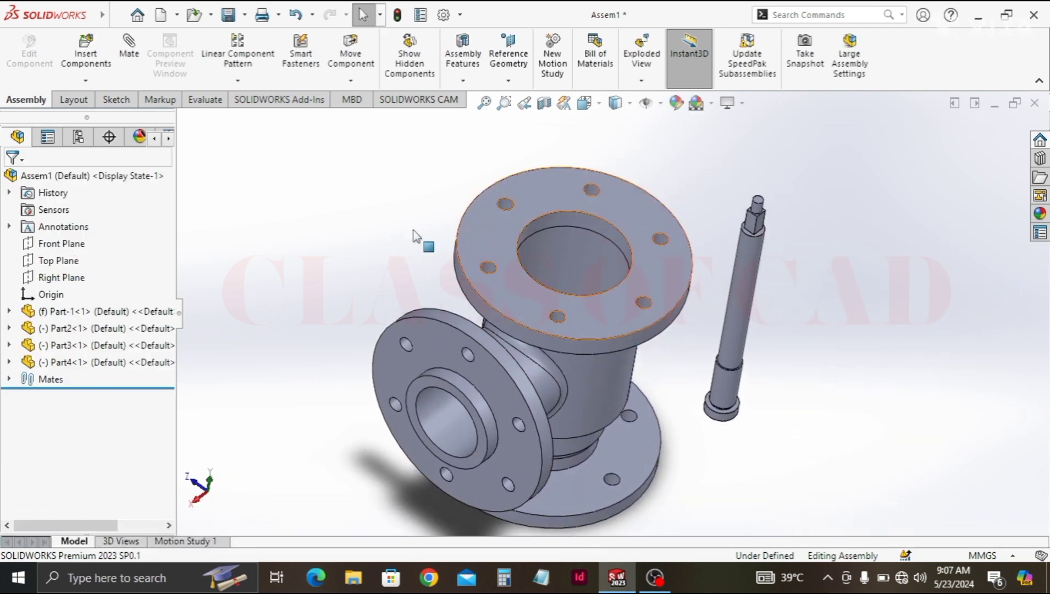
Step: Add a concentric mate between Part4's bottom circular edge and the outer edge of Part-1's upper flange
click(723, 419)
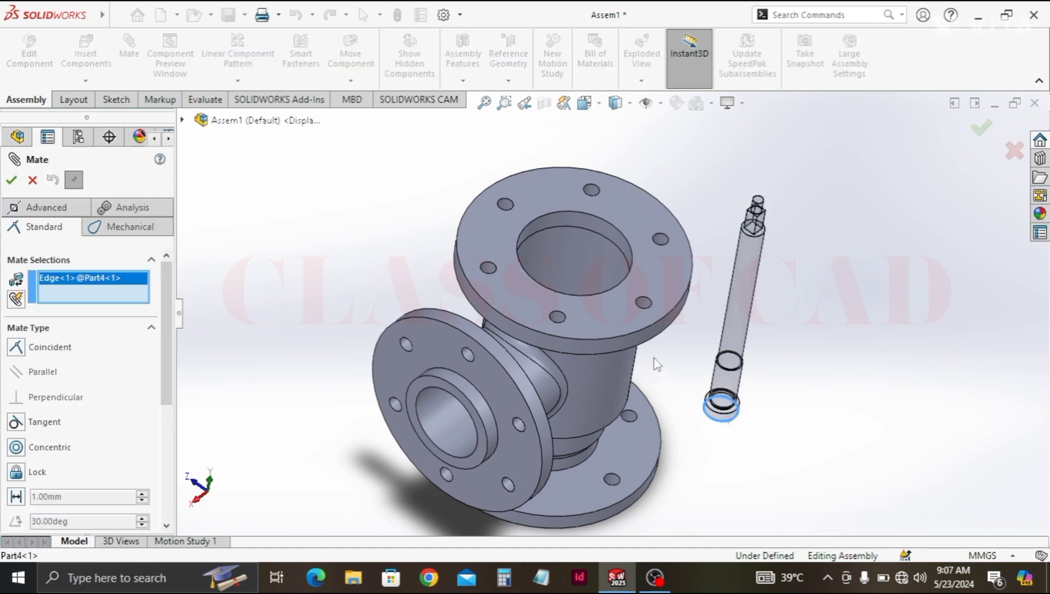
click(629, 331)
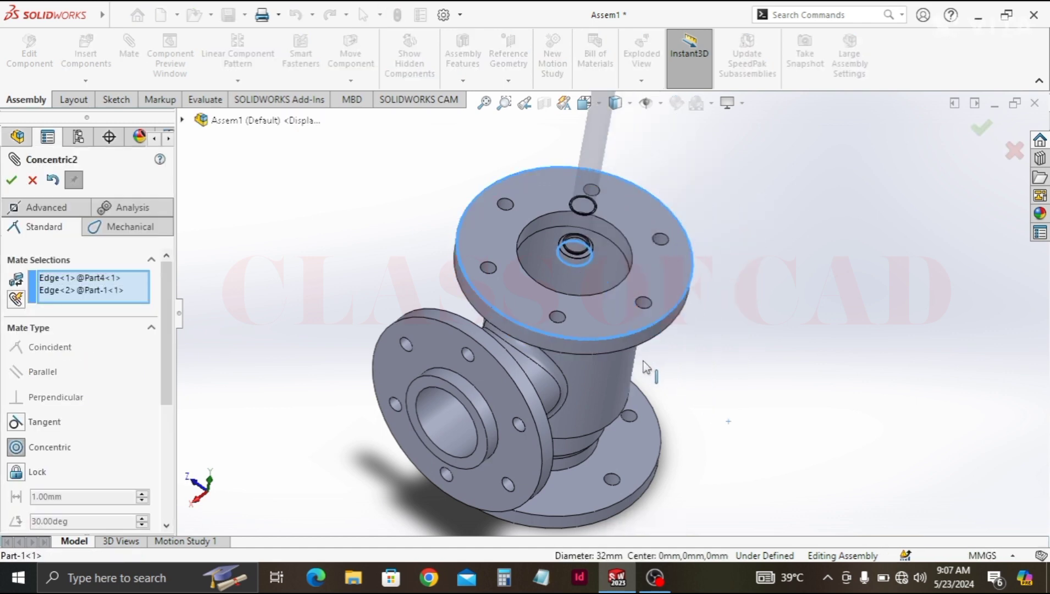
click(750, 385)
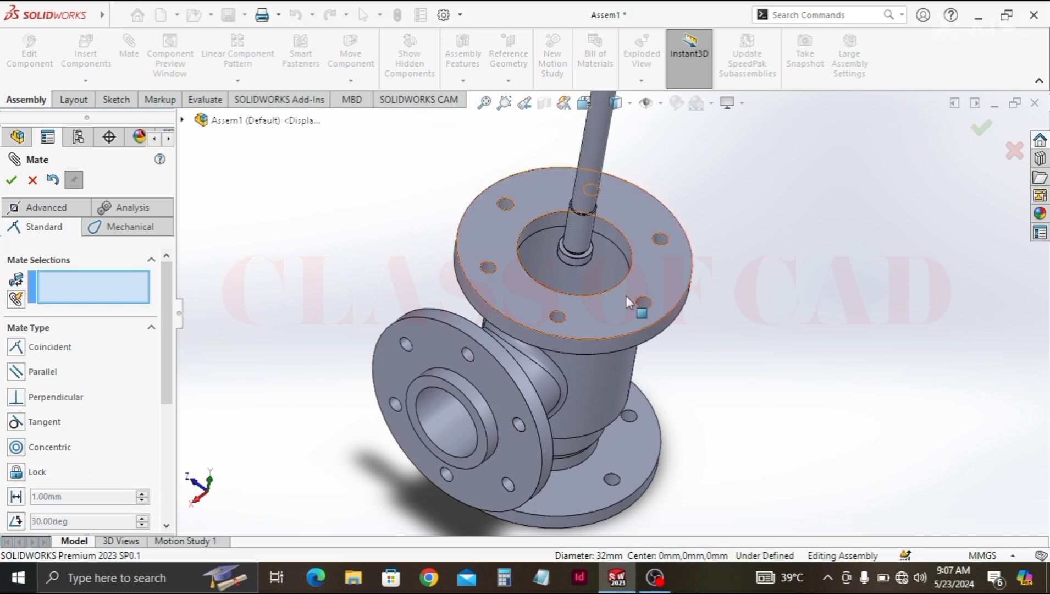
Step: Add a coincident mate between the small circular face at the centre of Part3's disc and Part4's bottom end face
middle_drag(592, 293, 582, 257)
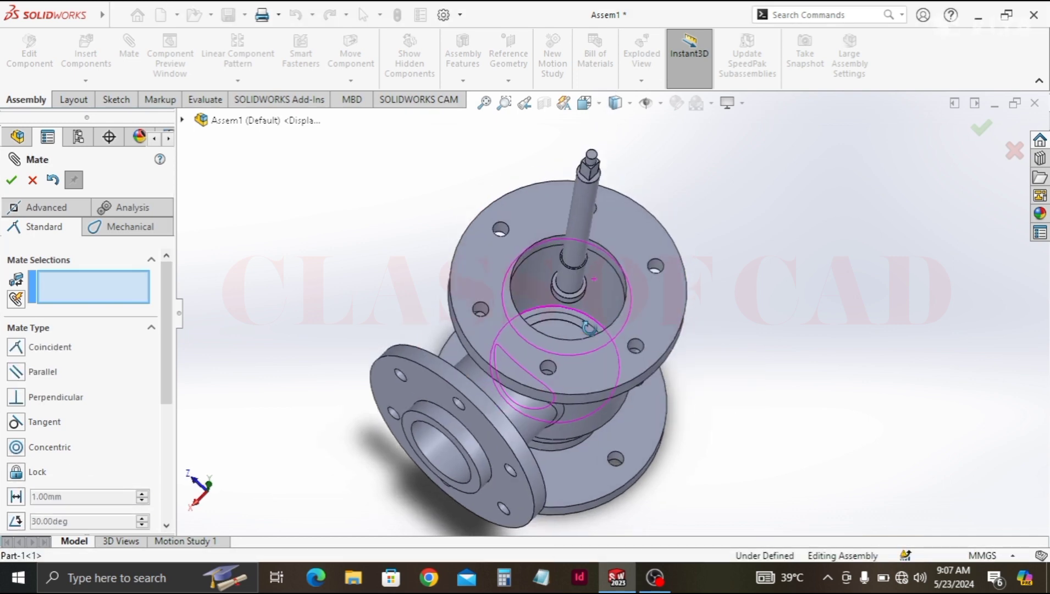
drag(596, 226, 598, 102)
click(564, 341)
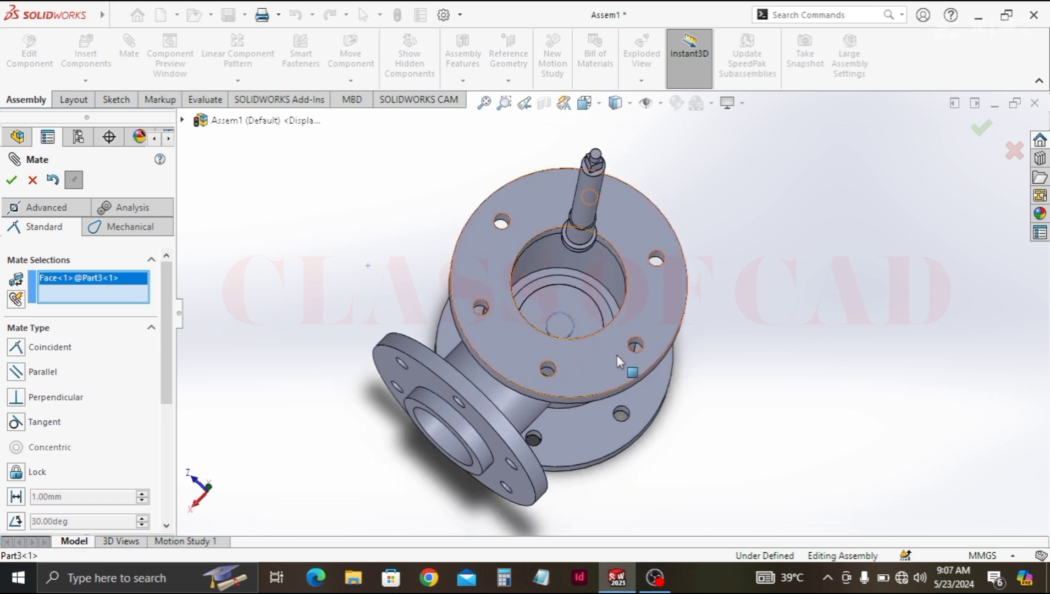
middle_drag(628, 429, 610, 213)
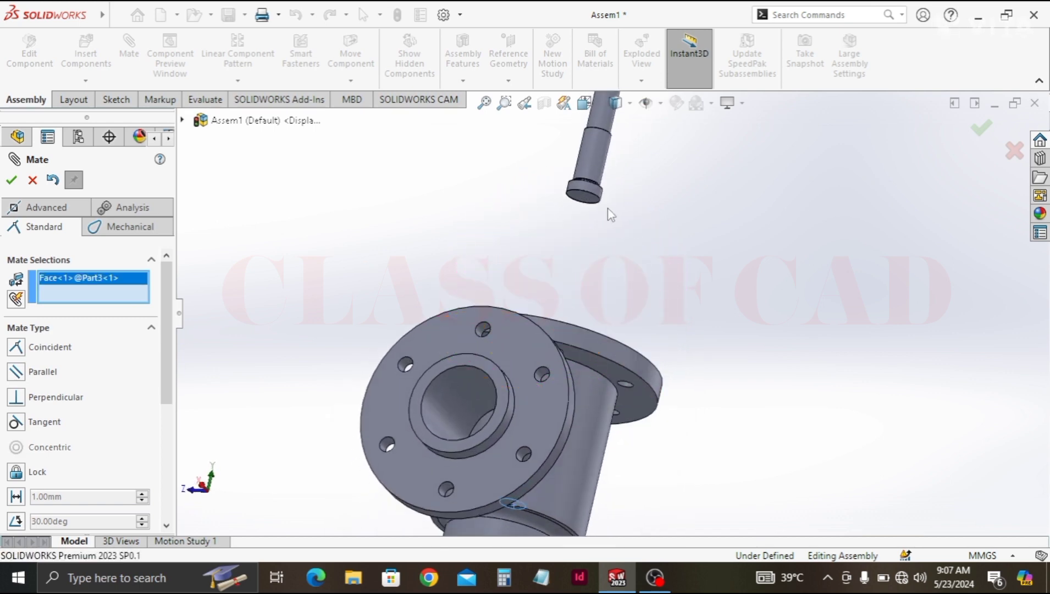
click(584, 201)
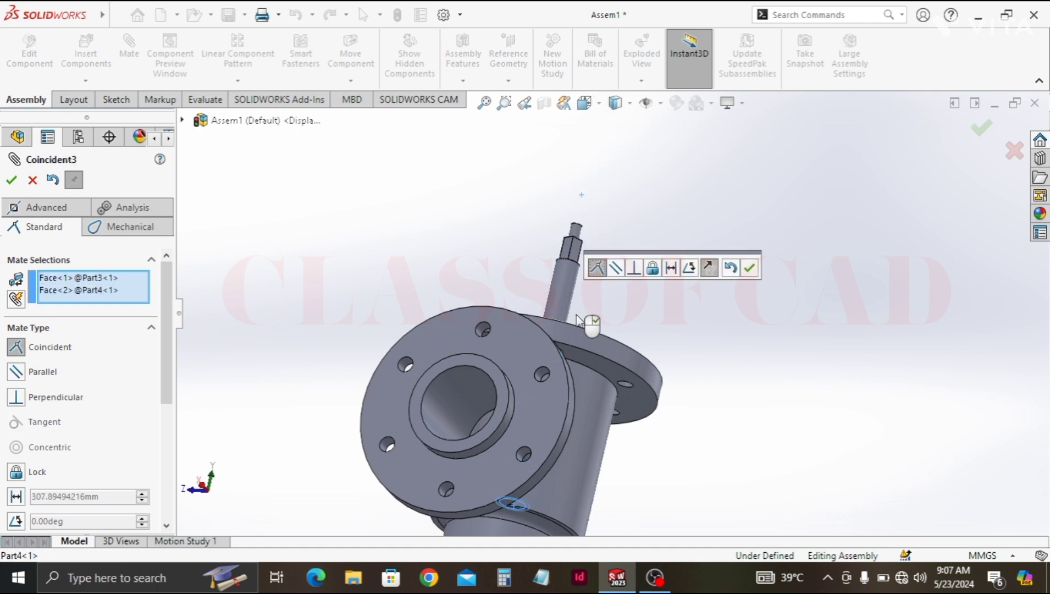
click(749, 268)
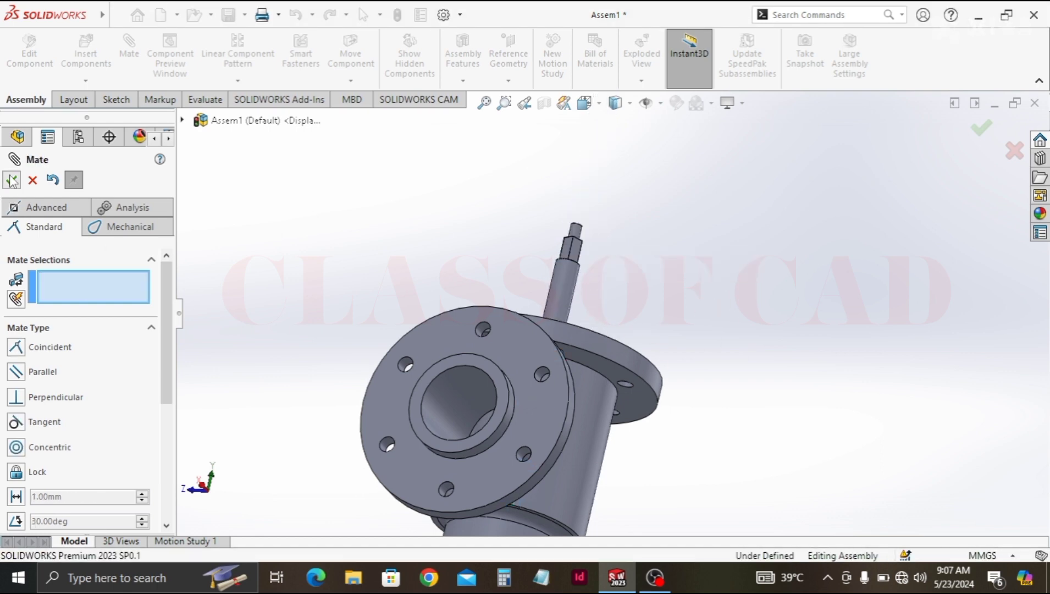
key(Return)
Step: Preview a Front Plane section at a 52 mm offset to examine how Part4 seats inside the body, and close it without applying
middle_drag(550, 307, 610, 413)
key(ctrl+7)
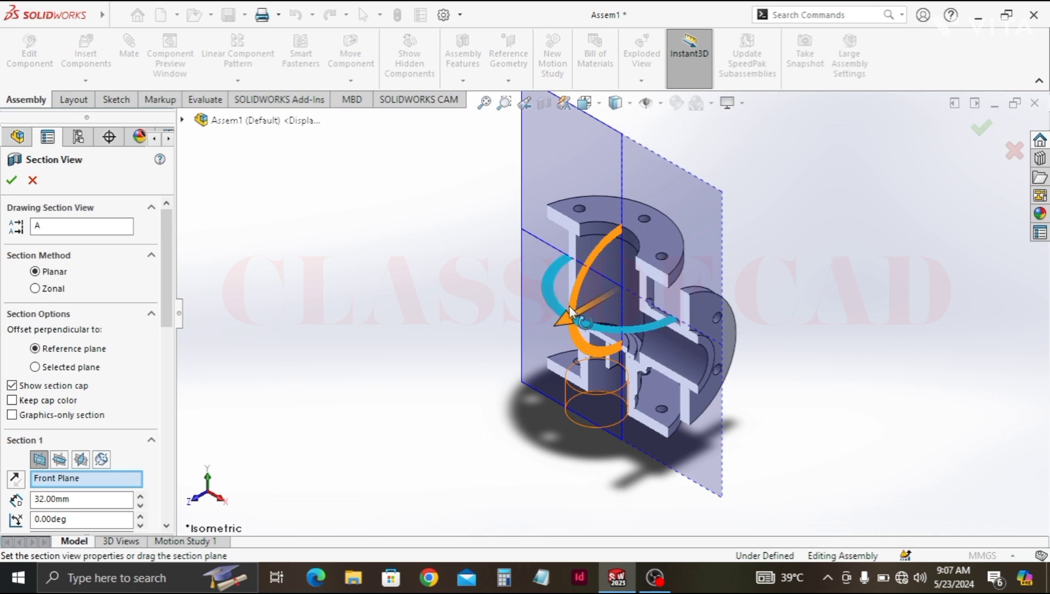
drag(569, 322, 556, 327)
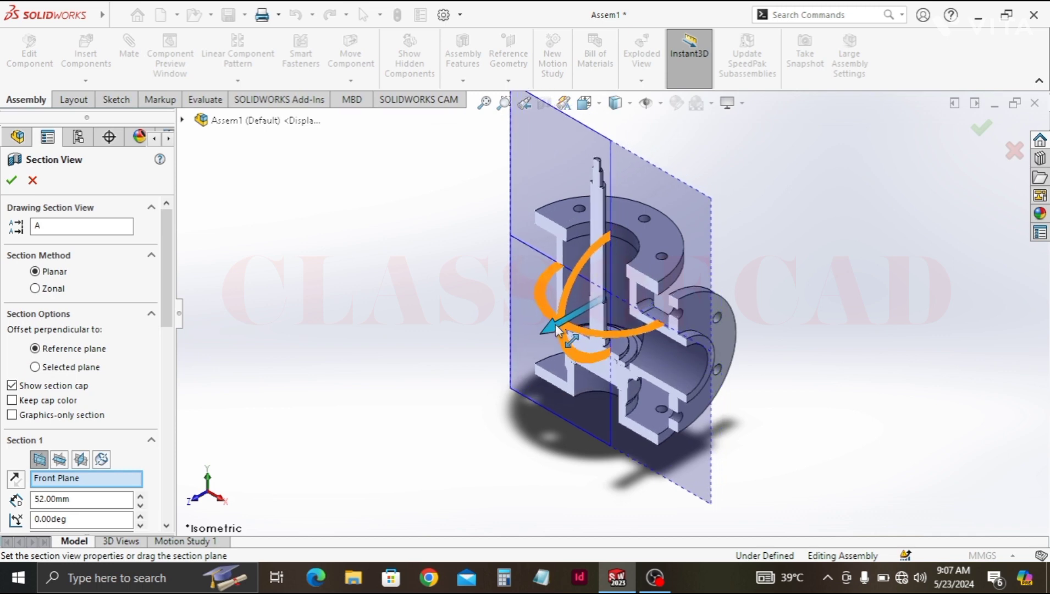
middle_drag(592, 316, 631, 367)
key(Escape)
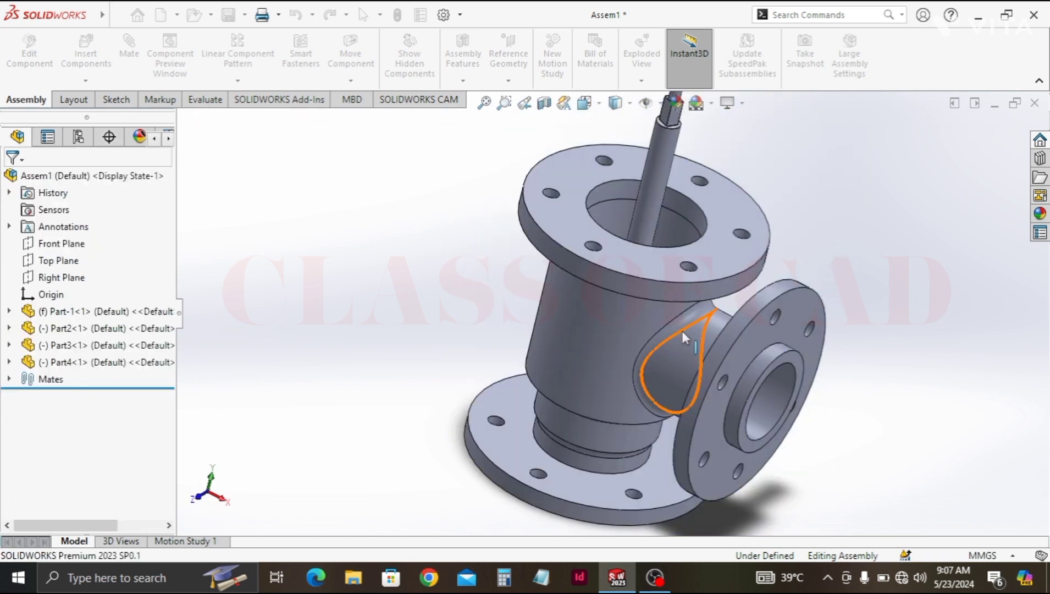
click(104, 54)
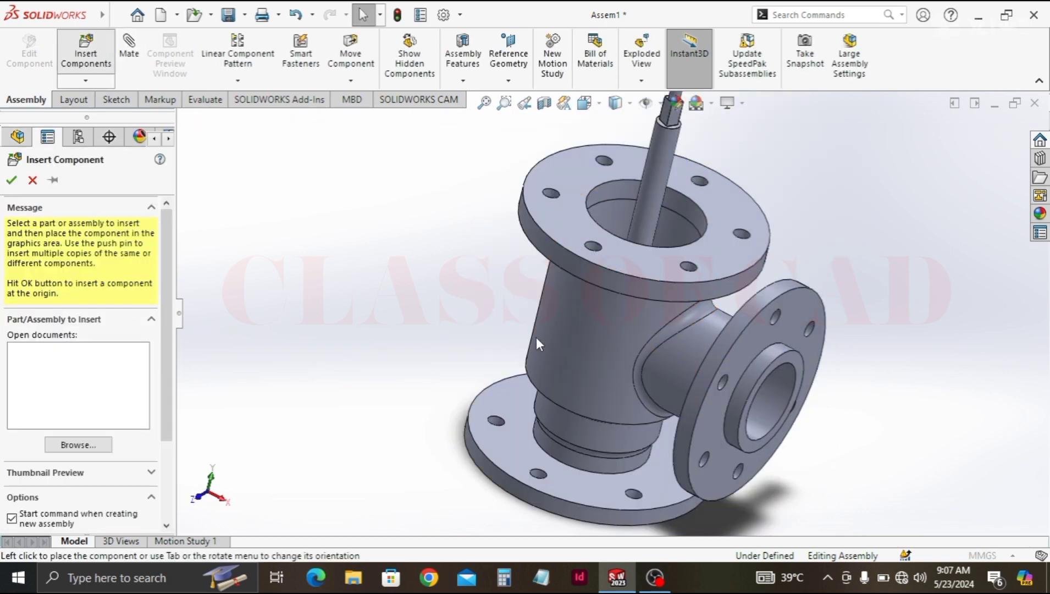
click(388, 291)
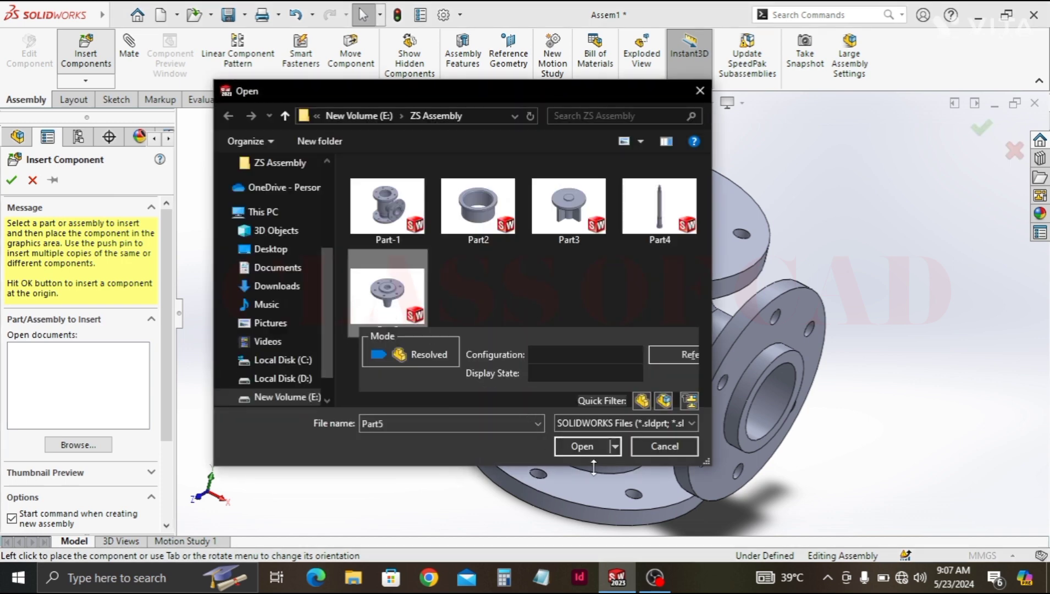
click(582, 446)
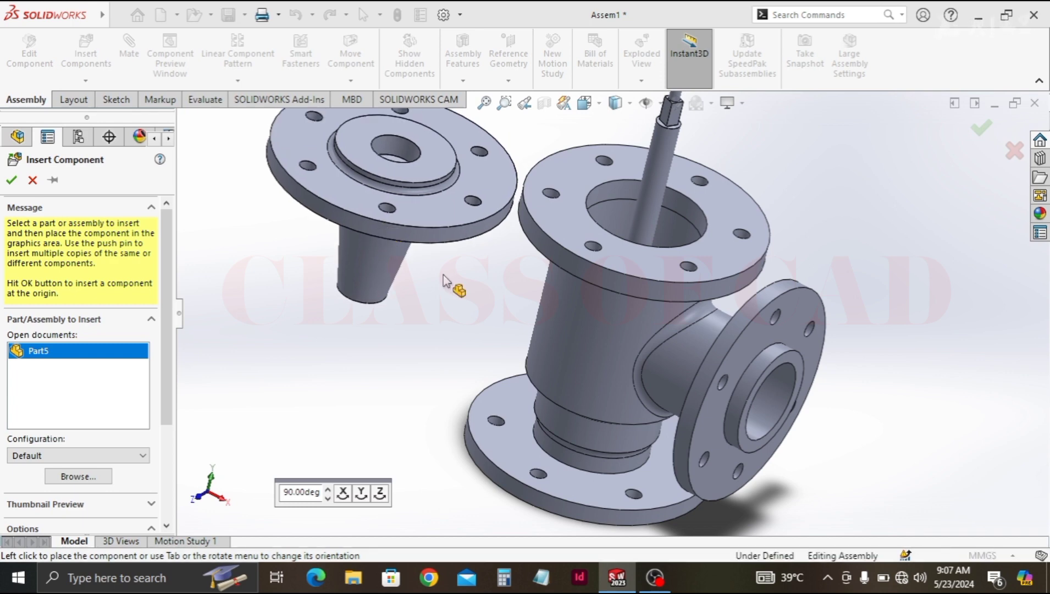
key(Escape)
scroll(487, 329, up, 3)
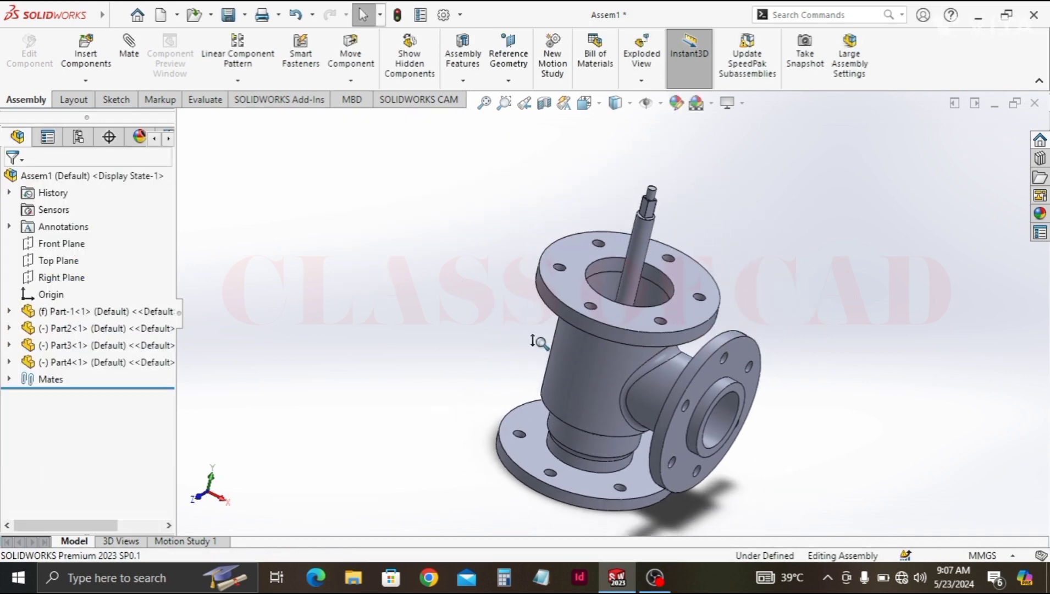
click(646, 220)
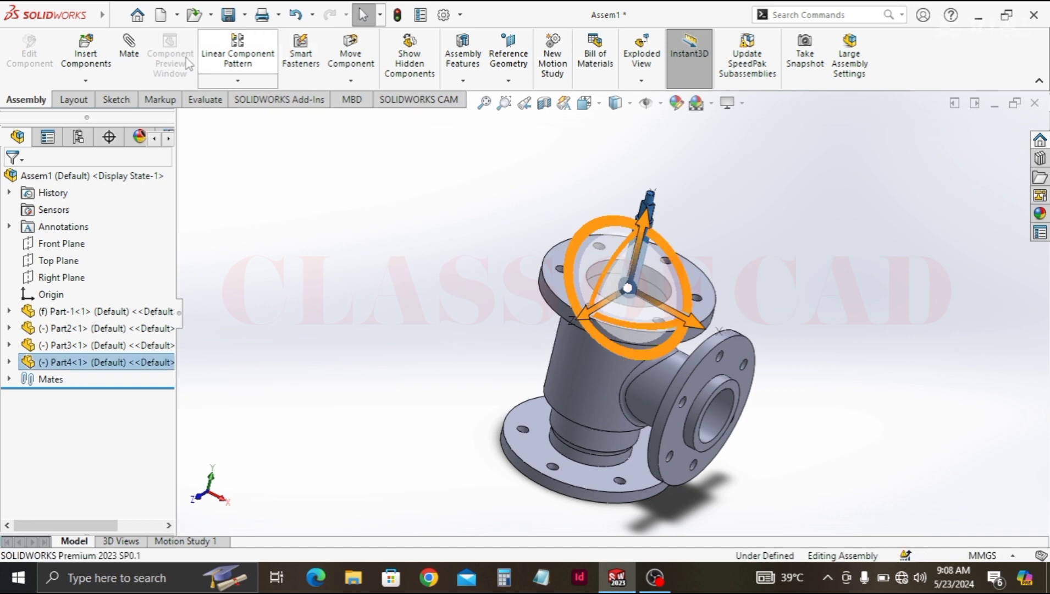
Step: Insert Part5 from the ZS Assembly folder and place it beside Part-1's upper flange
click(86, 53)
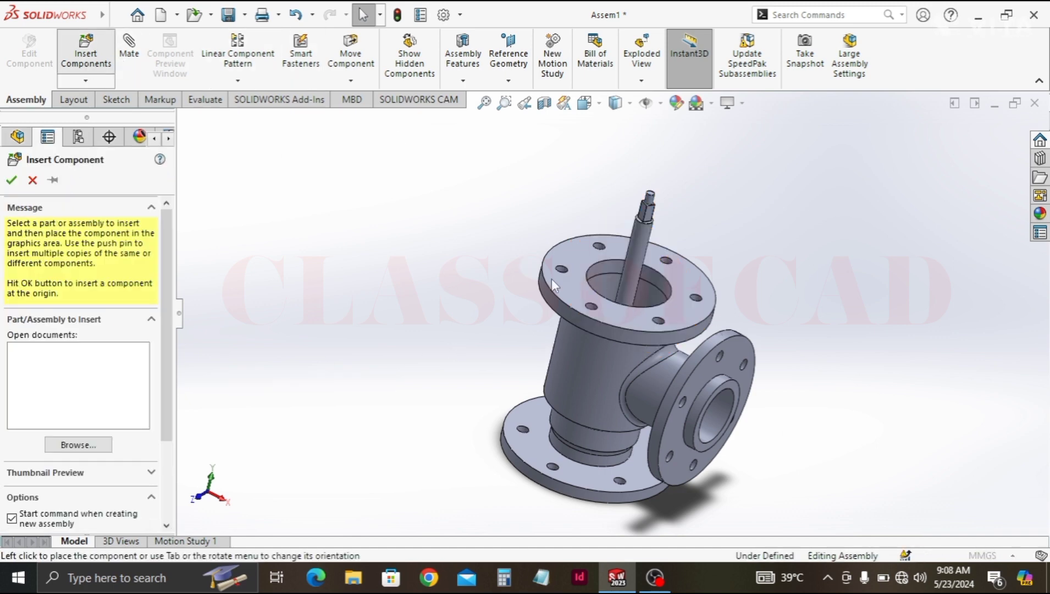
click(387, 296)
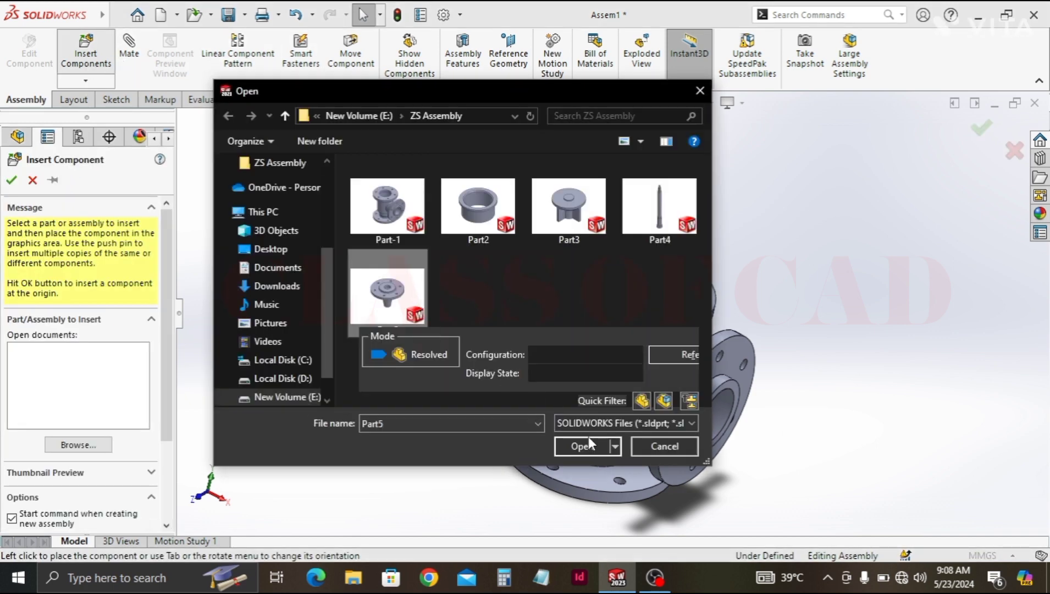
click(588, 446)
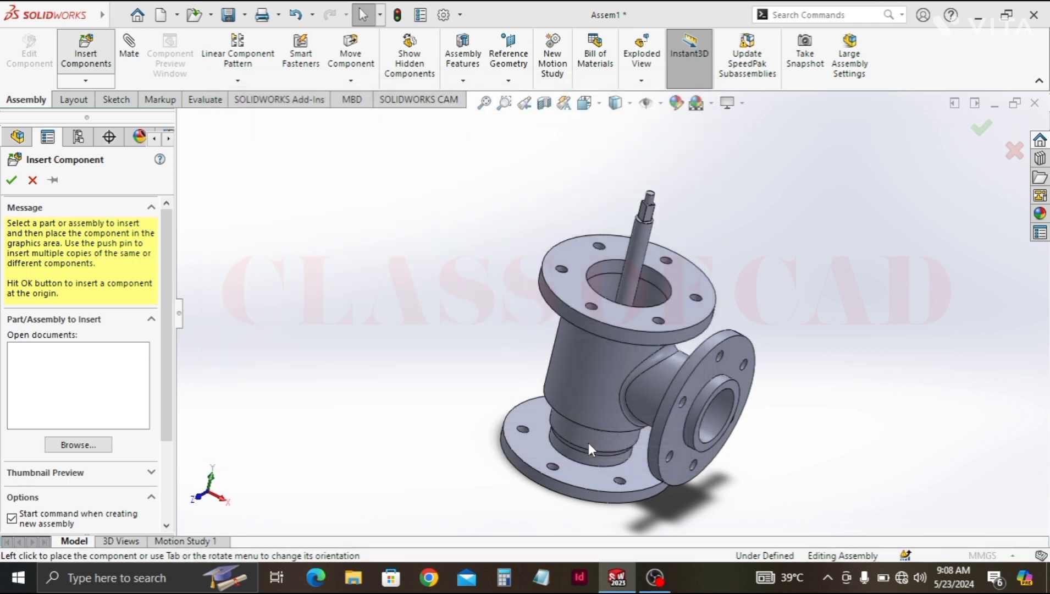
click(416, 298)
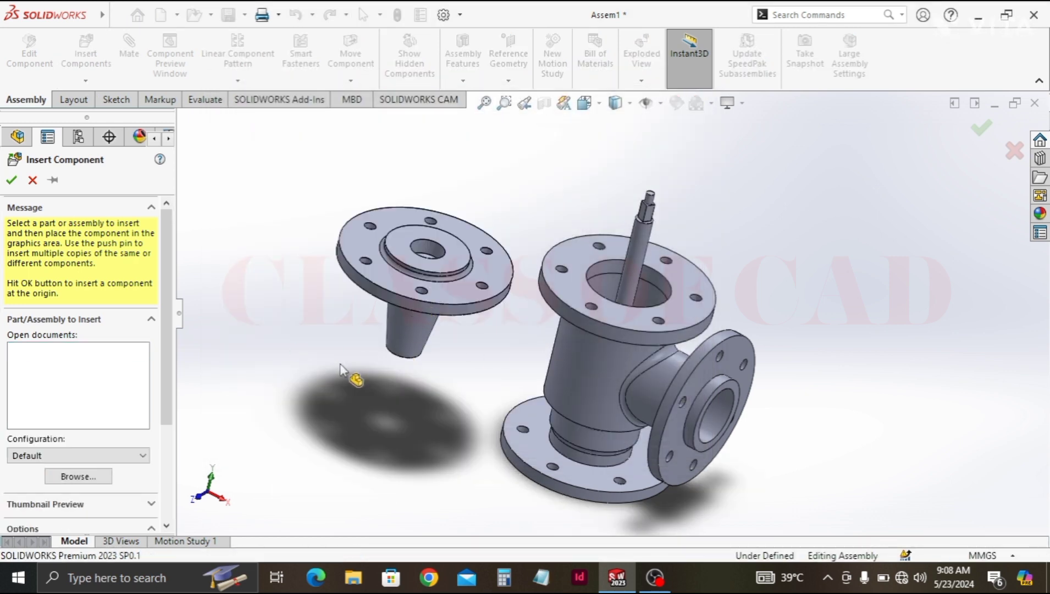
mouse_move(508, 373)
middle_down()
mouse_move(494, 374)
mouse_move(482, 319)
mouse_move(510, 167)
mouse_move(499, 300)
mouse_move(523, 363)
middle_up()
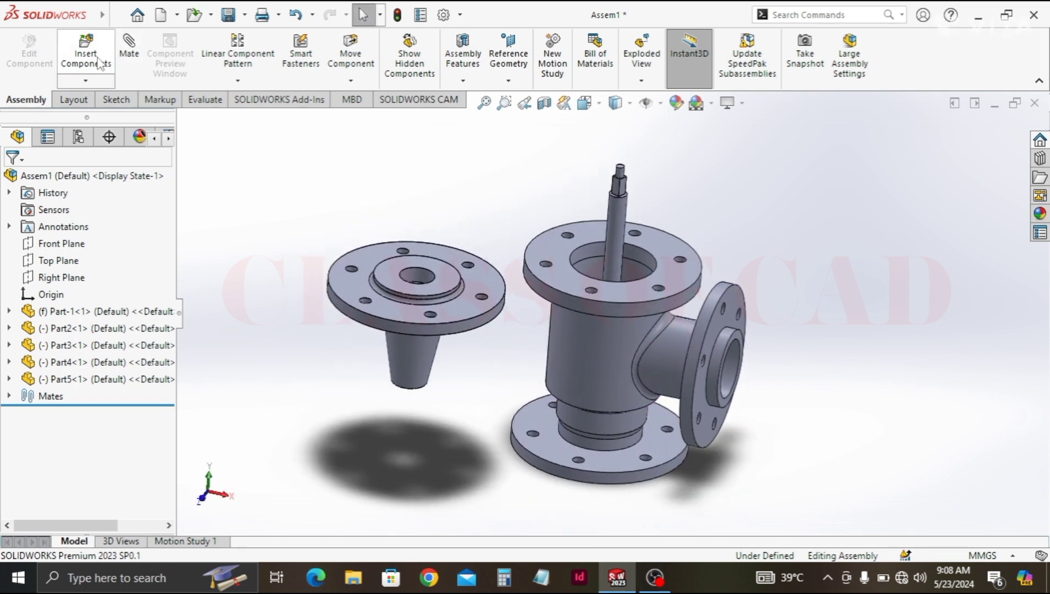
Step: Try a coincident mate between Part5's outer flange edge and the outer edge of Part-1's upper flange, and undo it
click(377, 316)
click(565, 295)
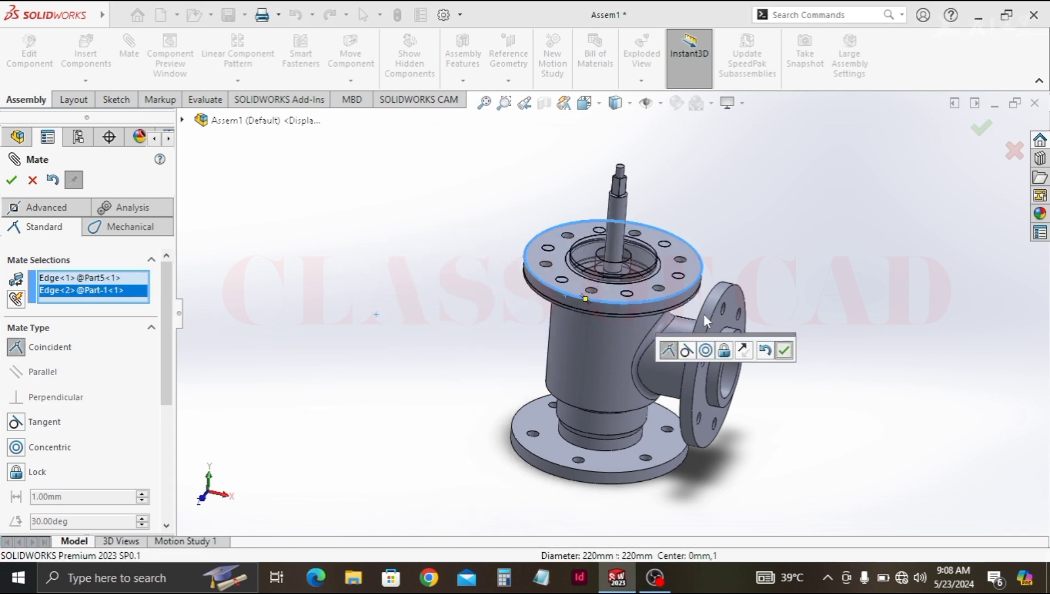
key(Return)
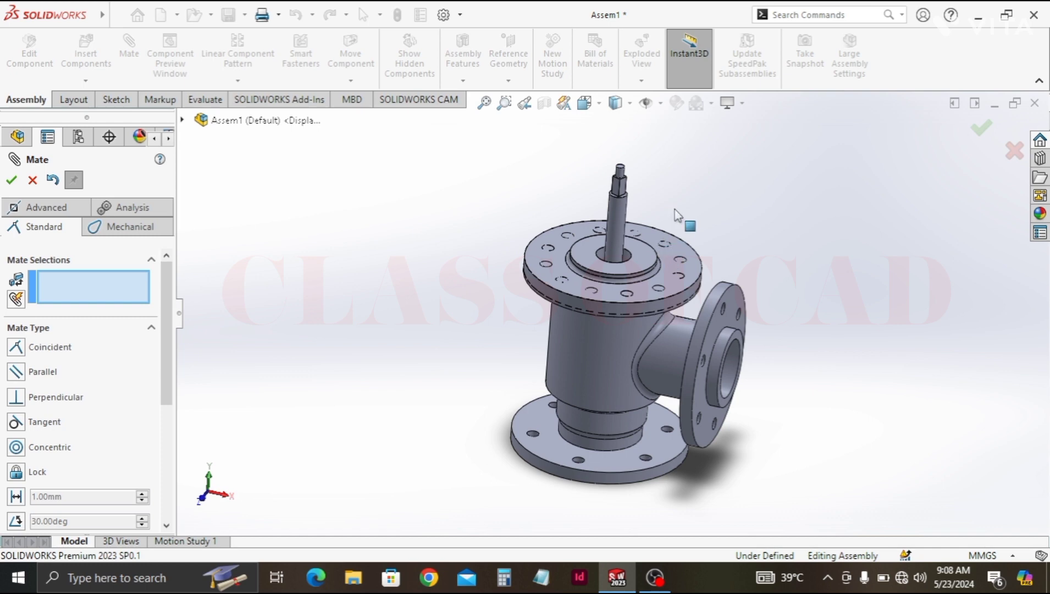
click(628, 266)
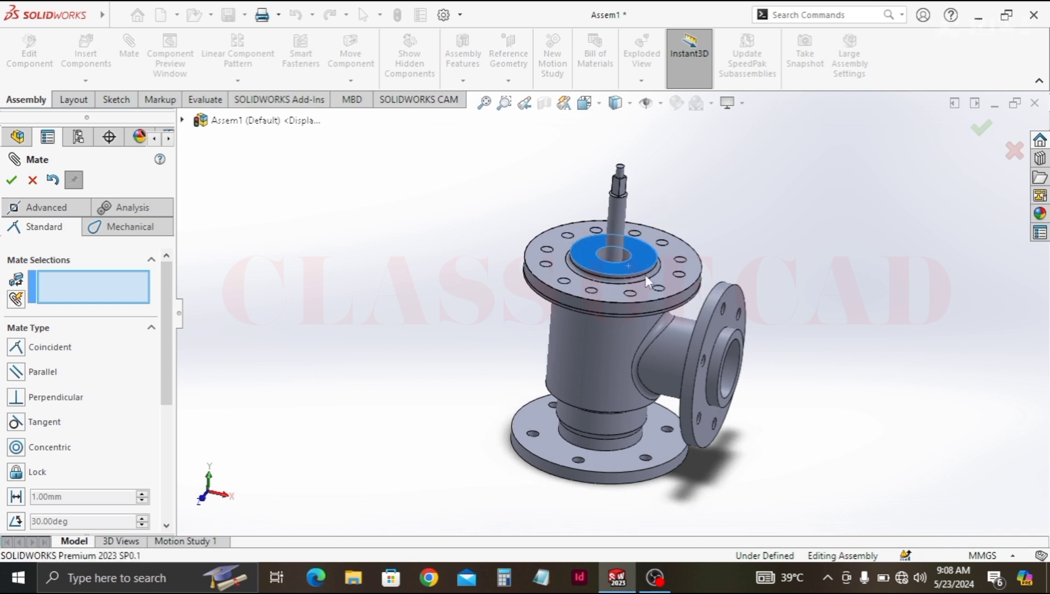
key(ctrl+z)
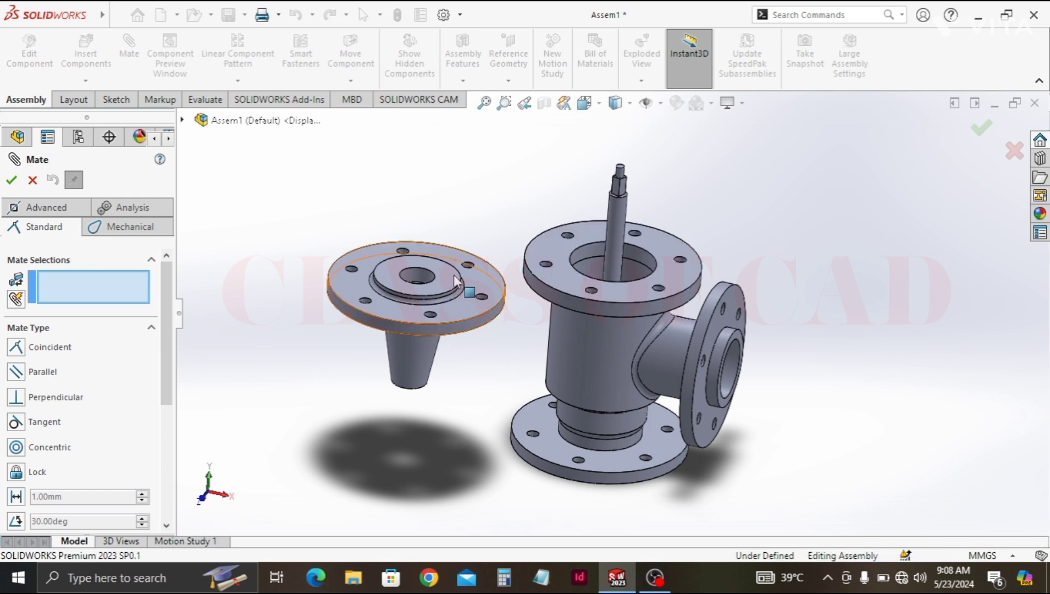
Step: Move Part5 higher beside the stem and add a concentric mate between its raised boss's top edge and Part4's shoulder edge
drag(459, 281, 472, 219)
click(462, 280)
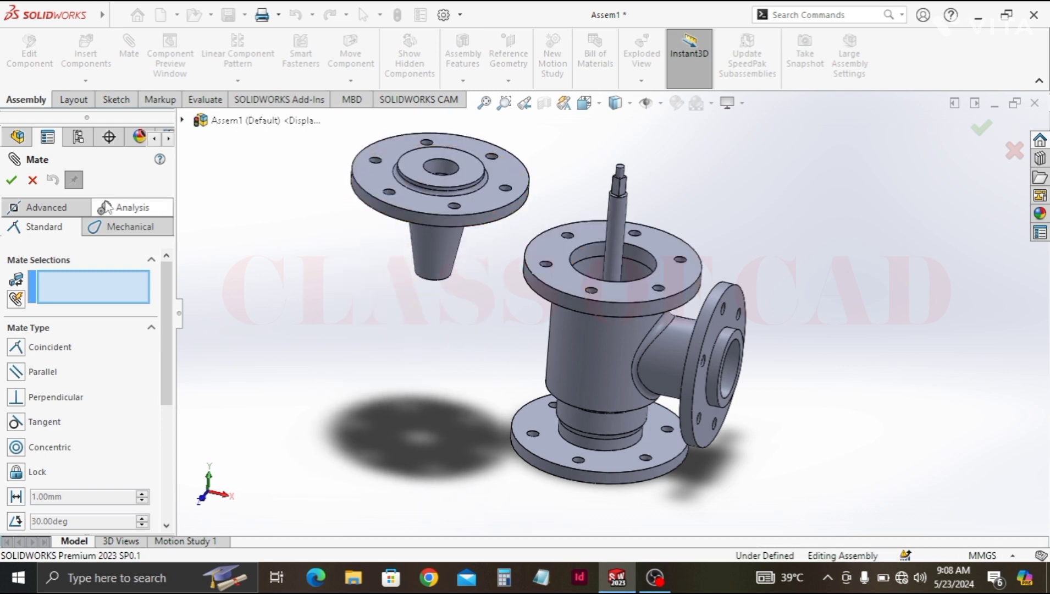
click(422, 187)
key(Escape)
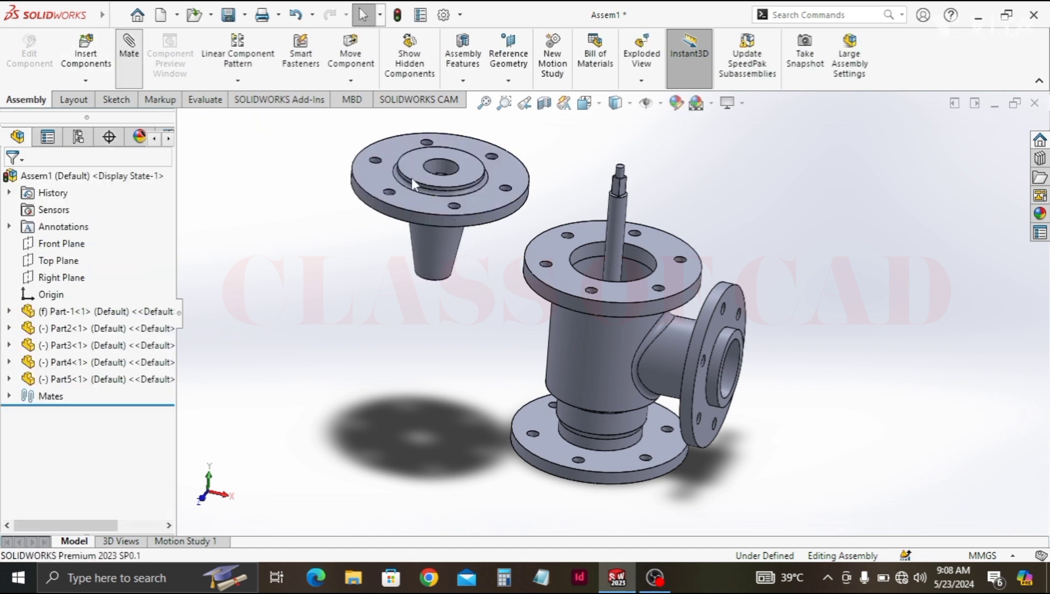
key(Return)
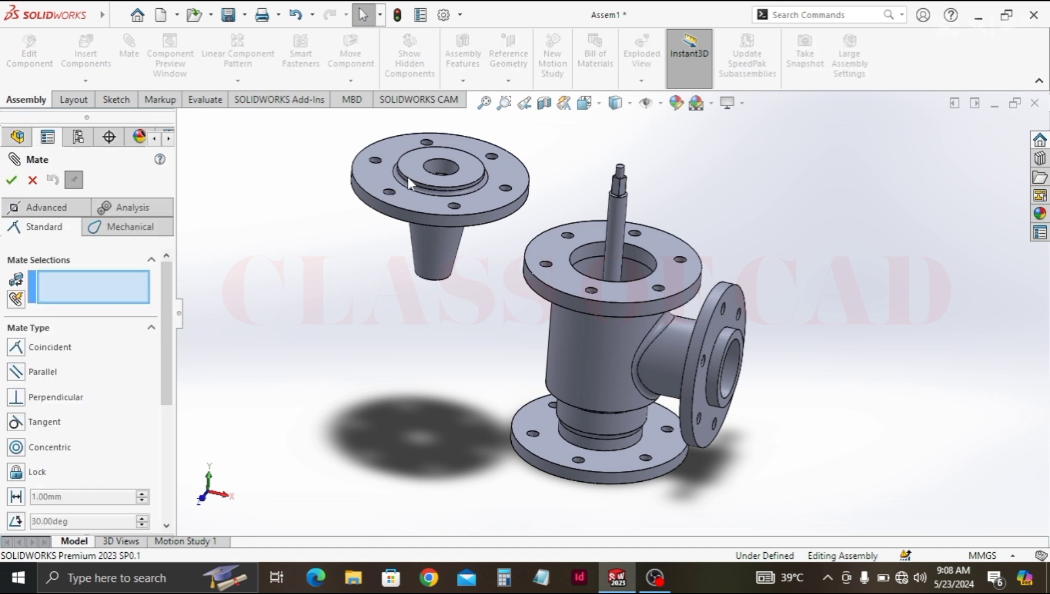
click(408, 177)
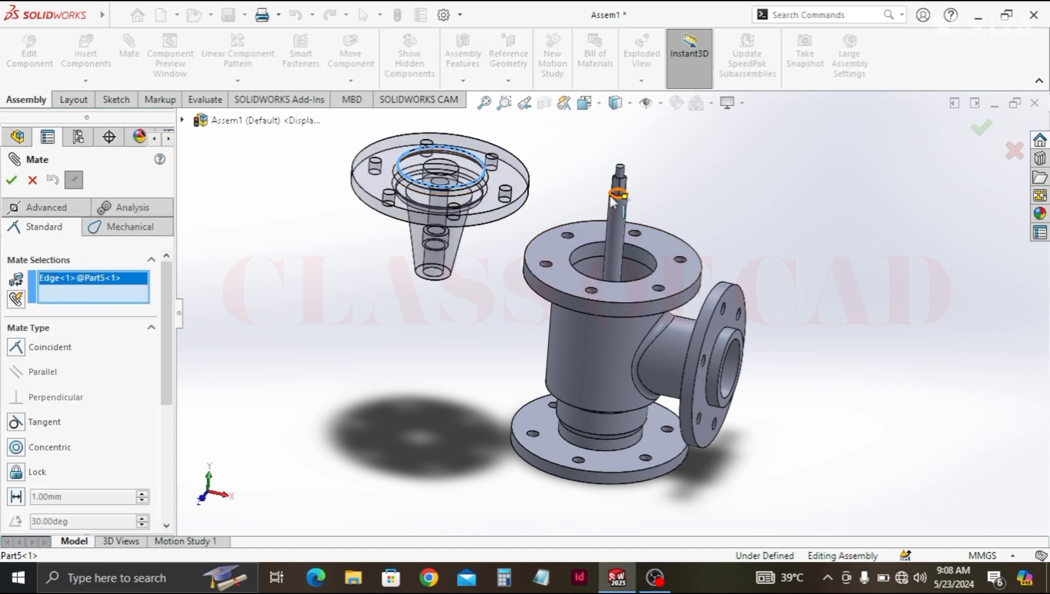
scroll(584, 260, down, 5)
click(559, 190)
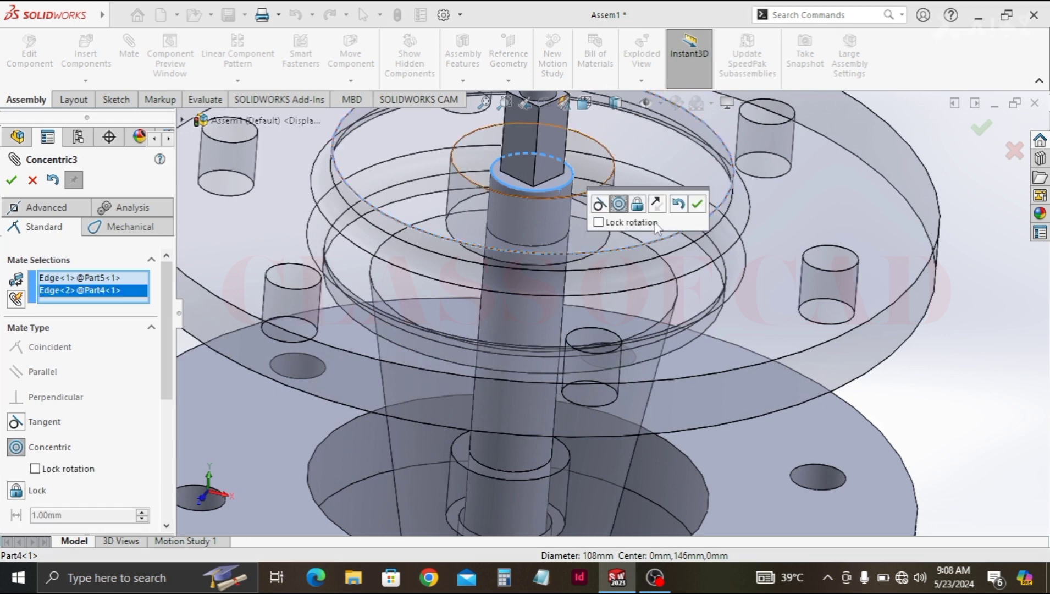
click(698, 205)
Step: Add a concentric mate between a bolt hole in Part-1's upper flange and the nearest bolt hole in Part5's flange
scroll(651, 333, up, 5)
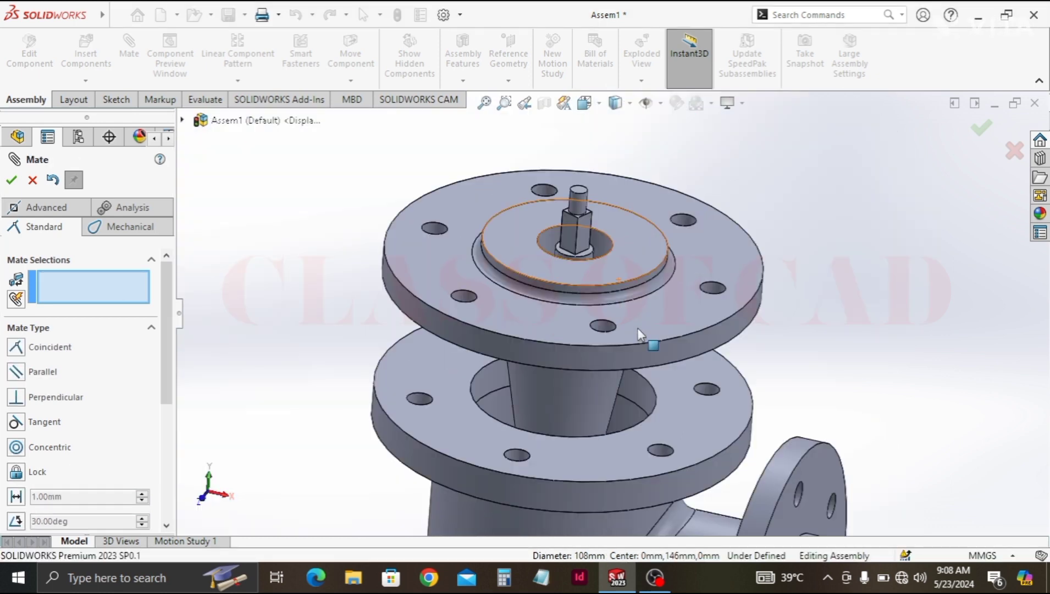
mouse_move(636, 347)
mouse_down()
mouse_move(630, 406)
mouse_move(631, 356)
mouse_up()
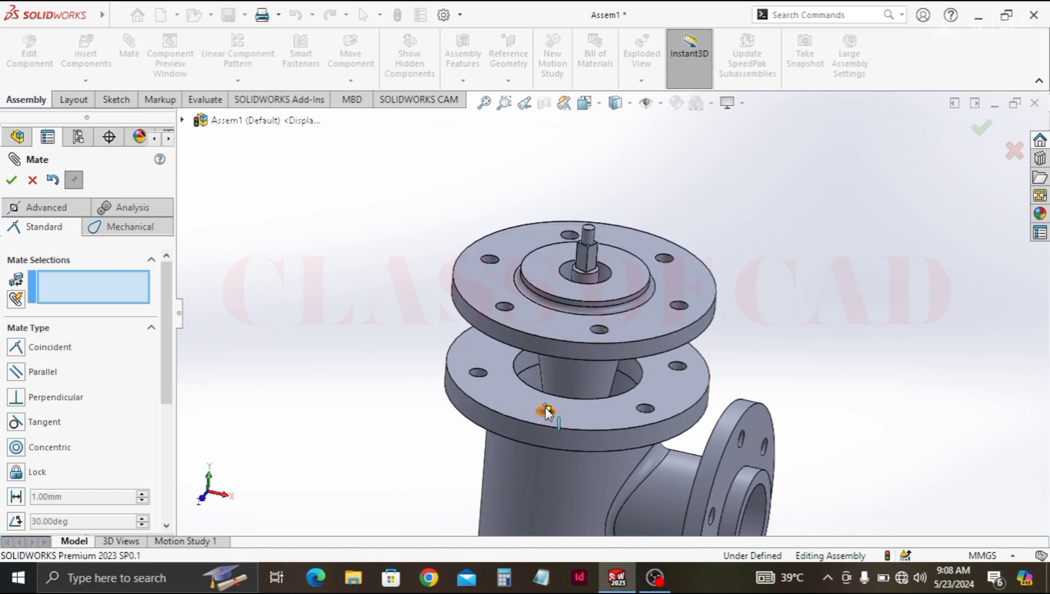
scroll(561, 406, down, 4)
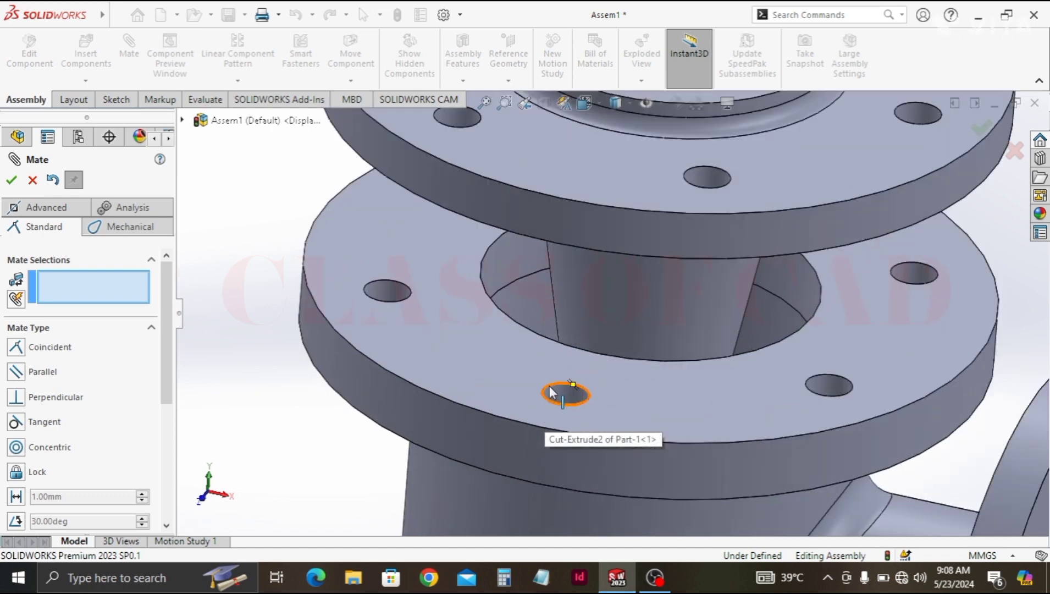
click(552, 392)
scroll(565, 410, up, 5)
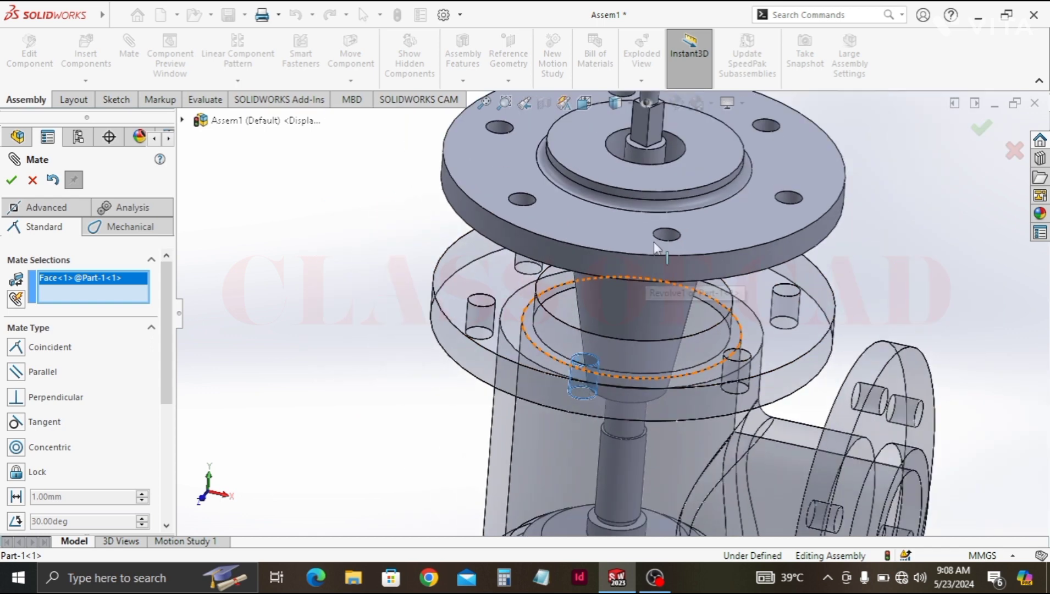
click(669, 239)
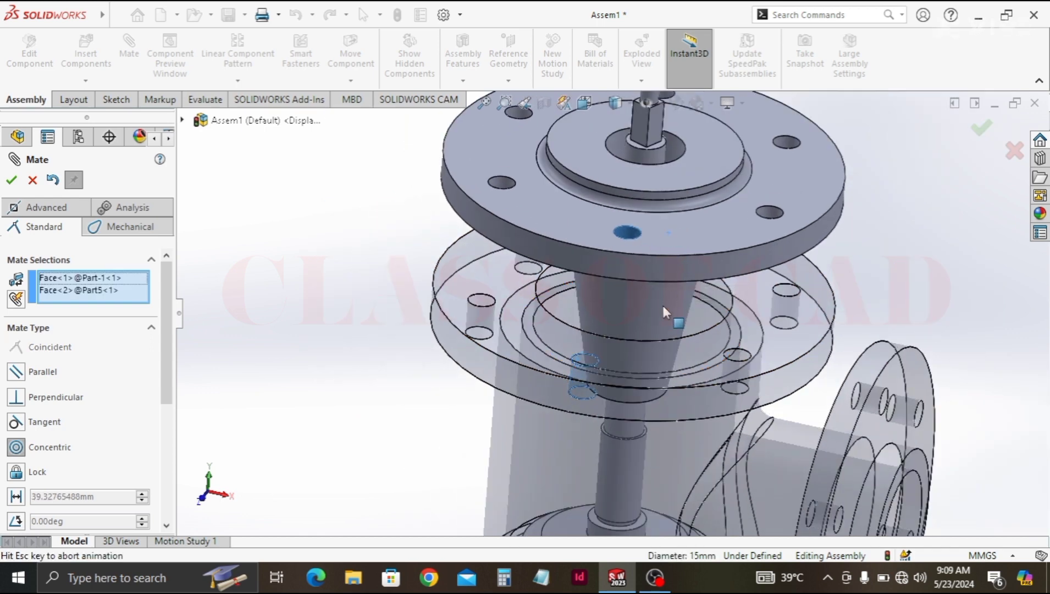
click(859, 270)
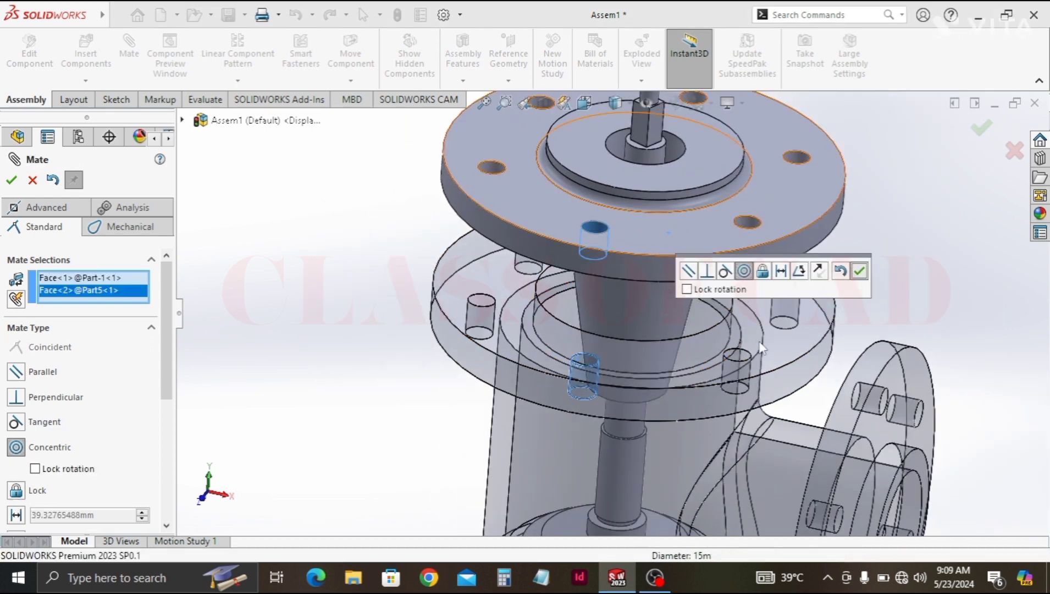
Step: Add a coincident mate between the top face of Part-1's upper flange and the underside of Part5's flange
click(696, 377)
middle_drag(699, 404, 728, 251)
click(728, 256)
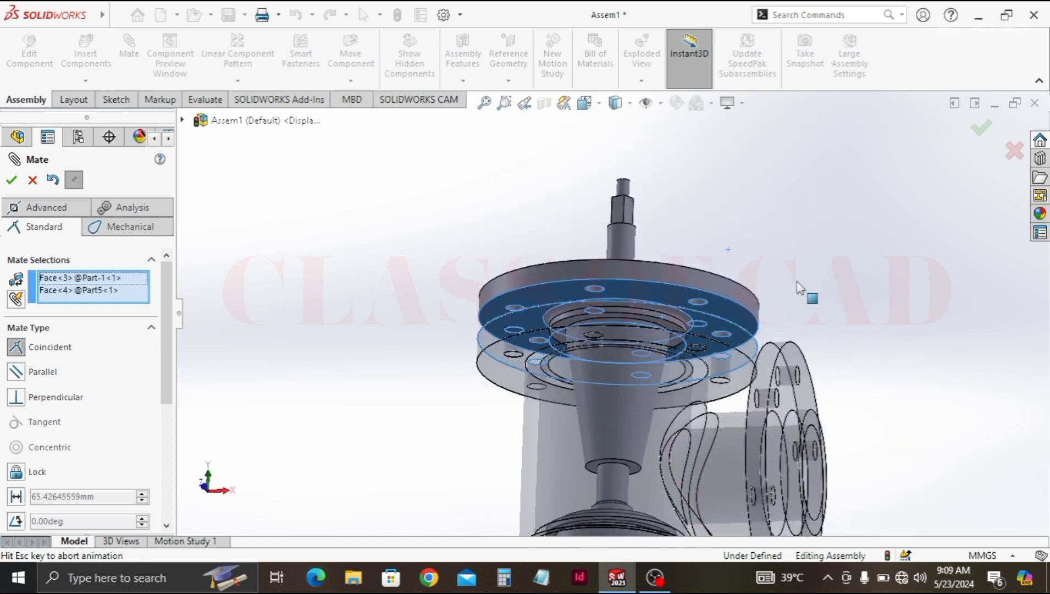
click(974, 274)
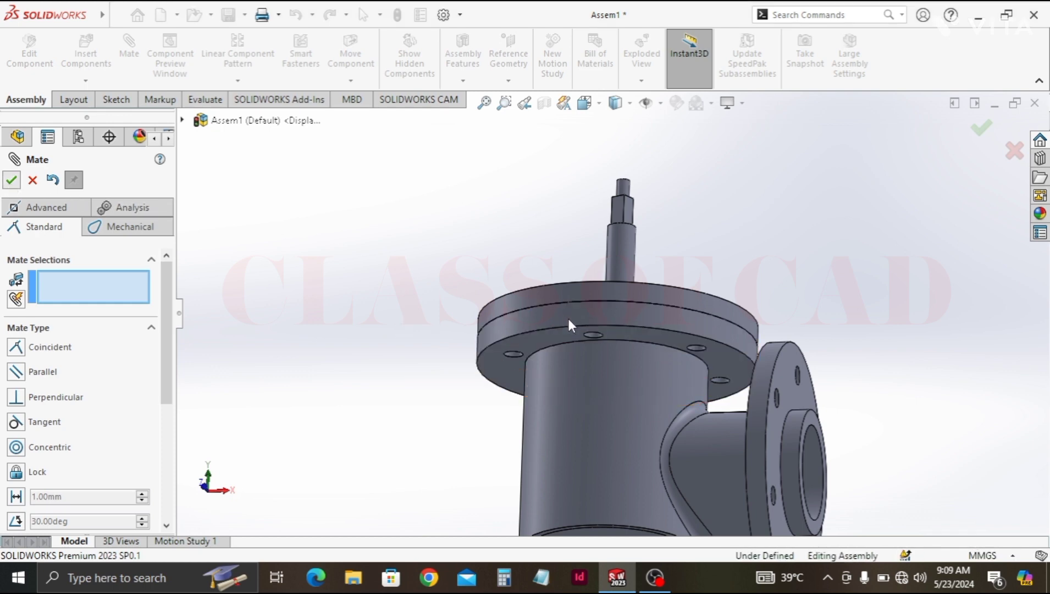
key(Escape)
Step: Section the assembly with the Front Plane offset 32 mm, examine how the parts fit inside Part-1, and turn the section off
key(ctrl+7)
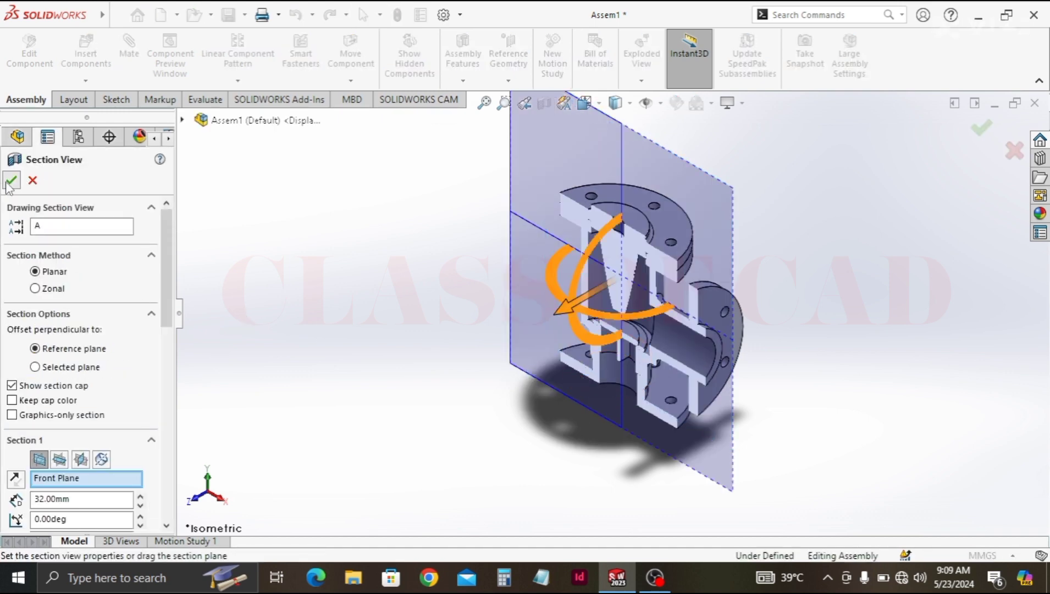
click(11, 181)
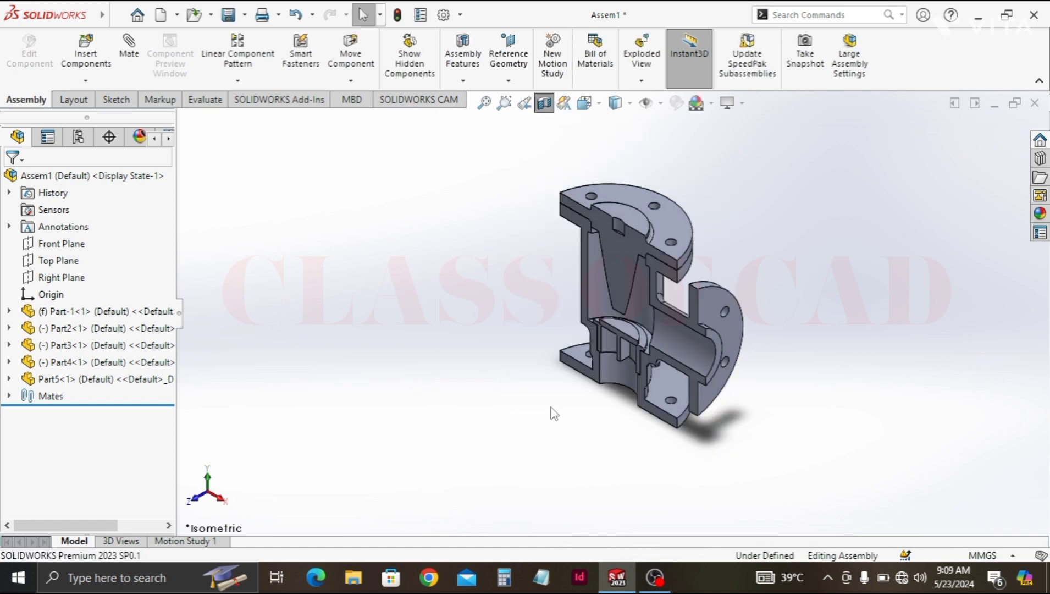
middle_drag(608, 413, 604, 352)
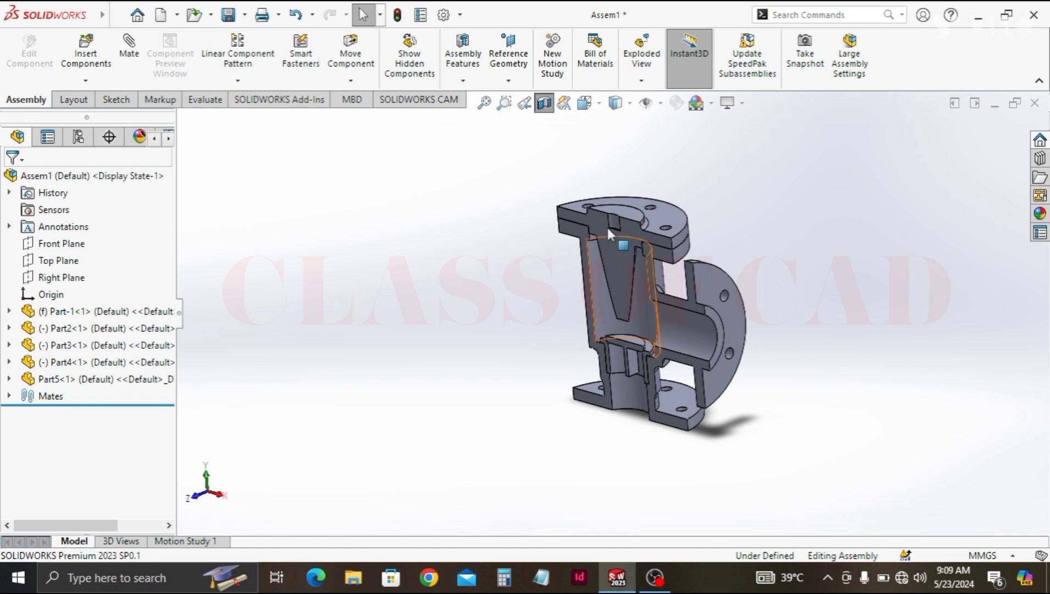
click(544, 103)
middle_drag(547, 376, 663, 325)
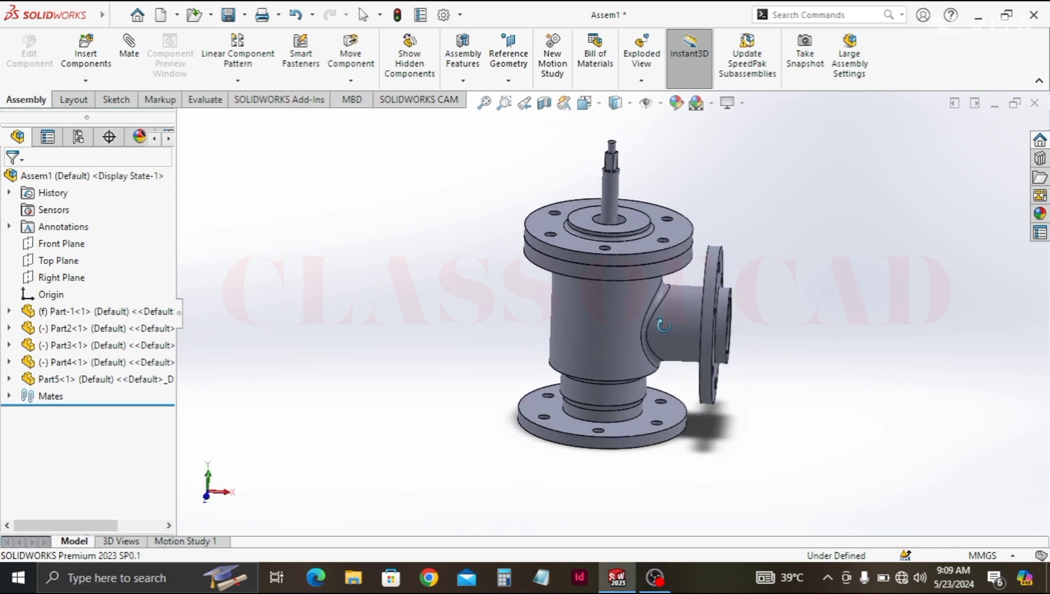